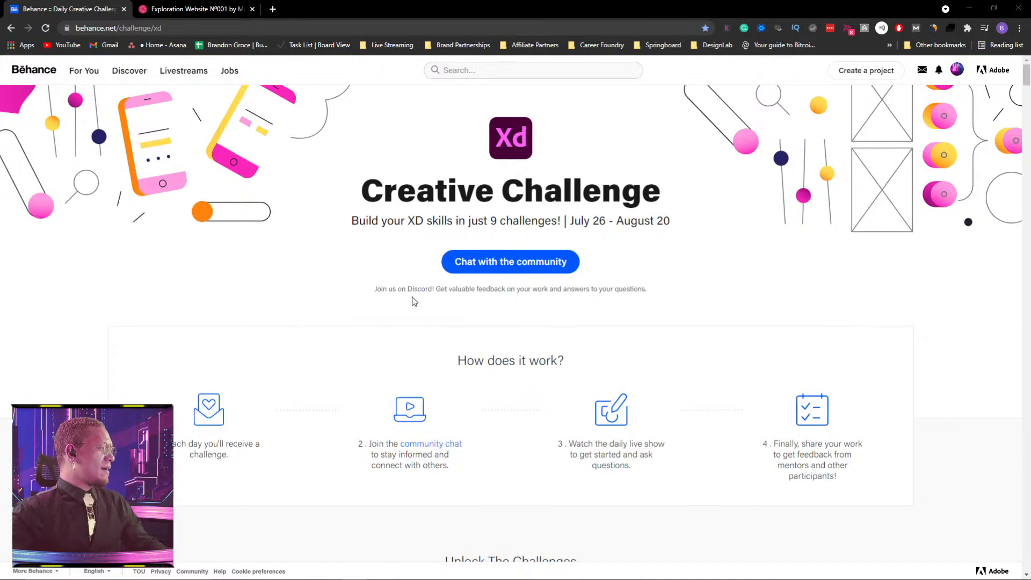
# - Review the Creative Challenge page's introduction and the event dates July 26 - August 20
pyautogui.scroll(-1, 514, 334)
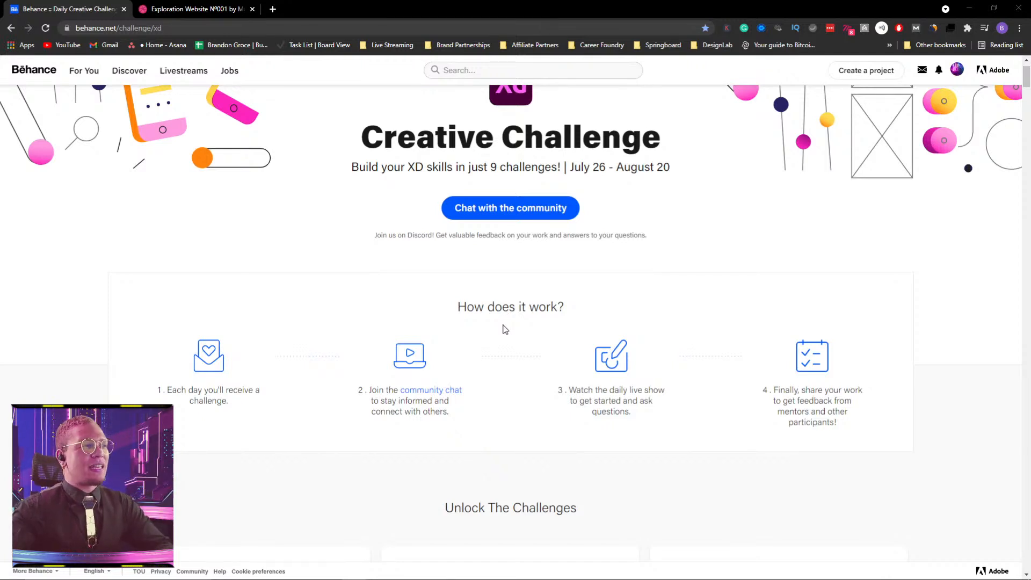
pyautogui.scroll(1, 391, 284)
pyautogui.moveTo(361, 189); pyautogui.dragTo(659, 181)
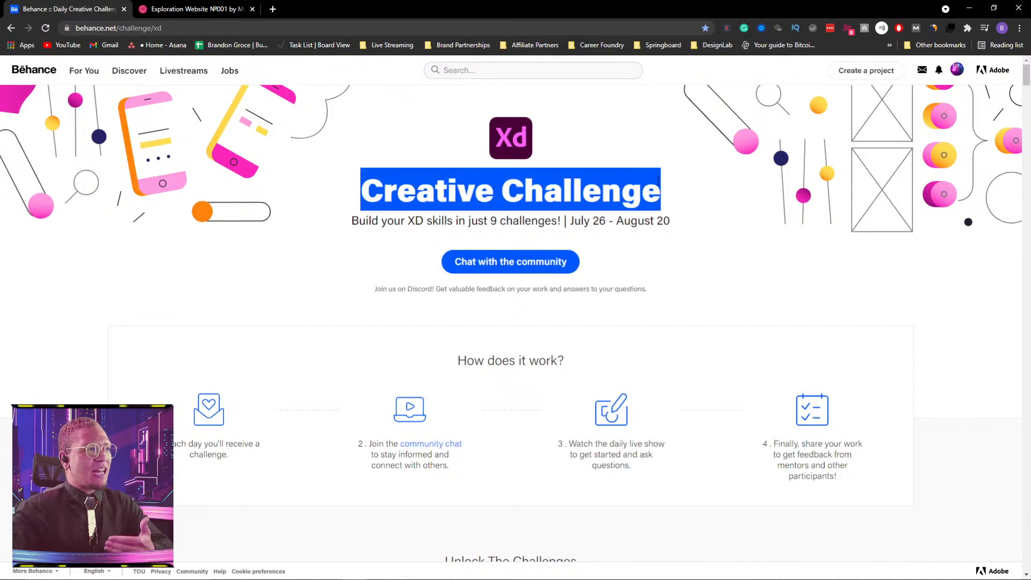
pyautogui.moveTo(571, 220); pyautogui.dragTo(673, 222)
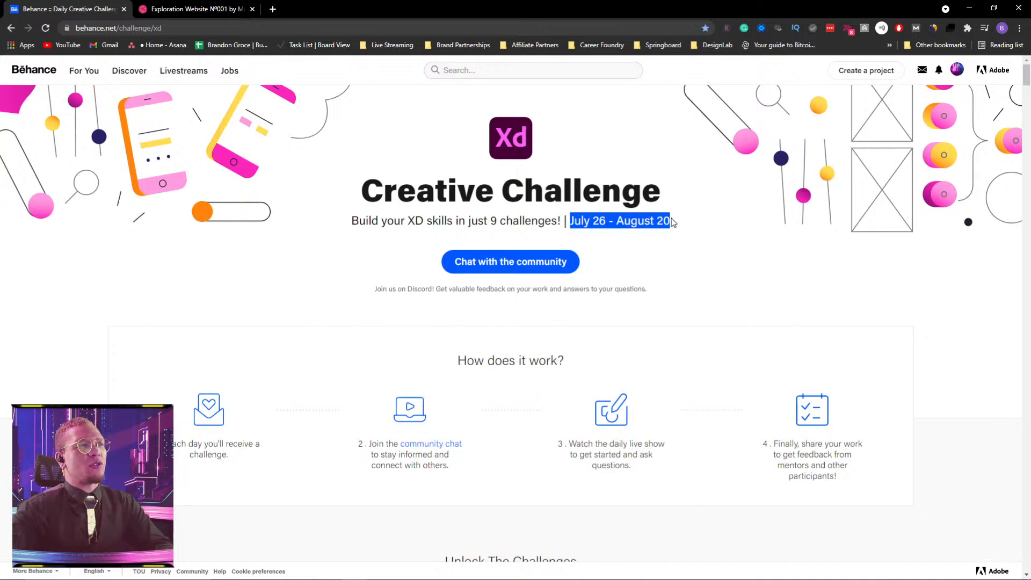
pyautogui.click(715, 222)
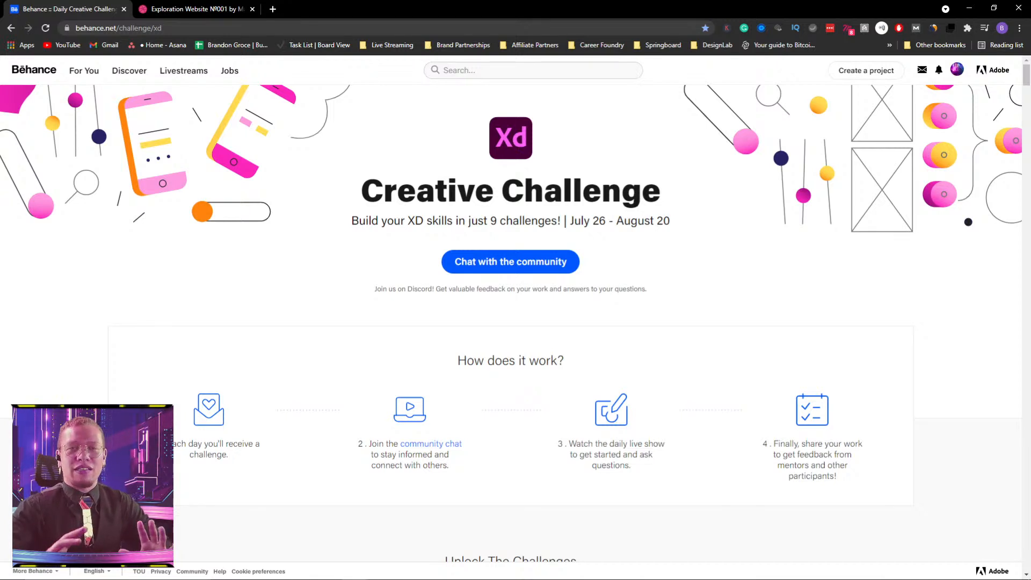
# - Review the unlocked challenges on the page, from Animated Buttons through the Page Load prompt
pyautogui.scroll(-6, 489, 257)
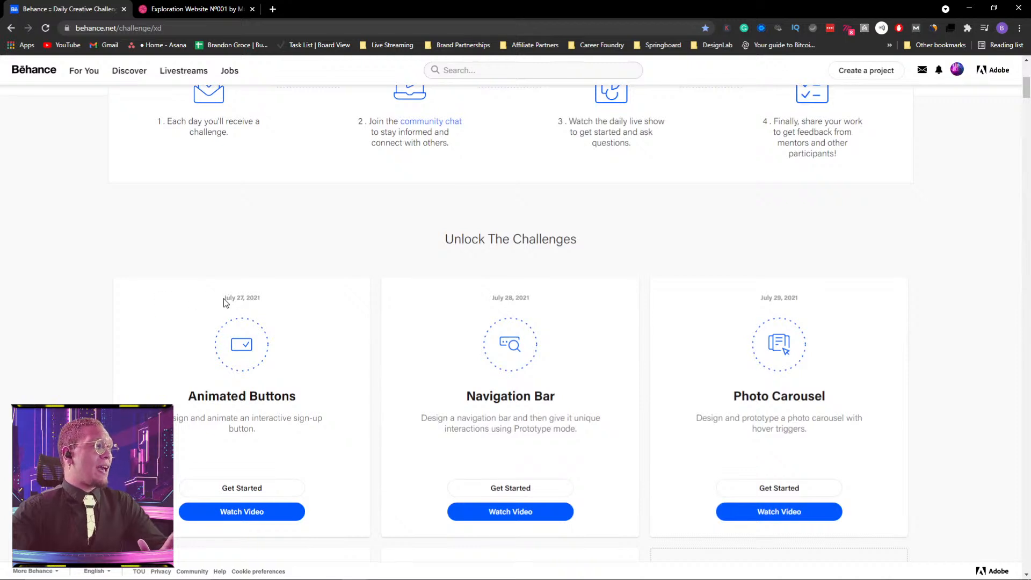
pyautogui.moveTo(224, 302); pyautogui.dragTo(263, 302)
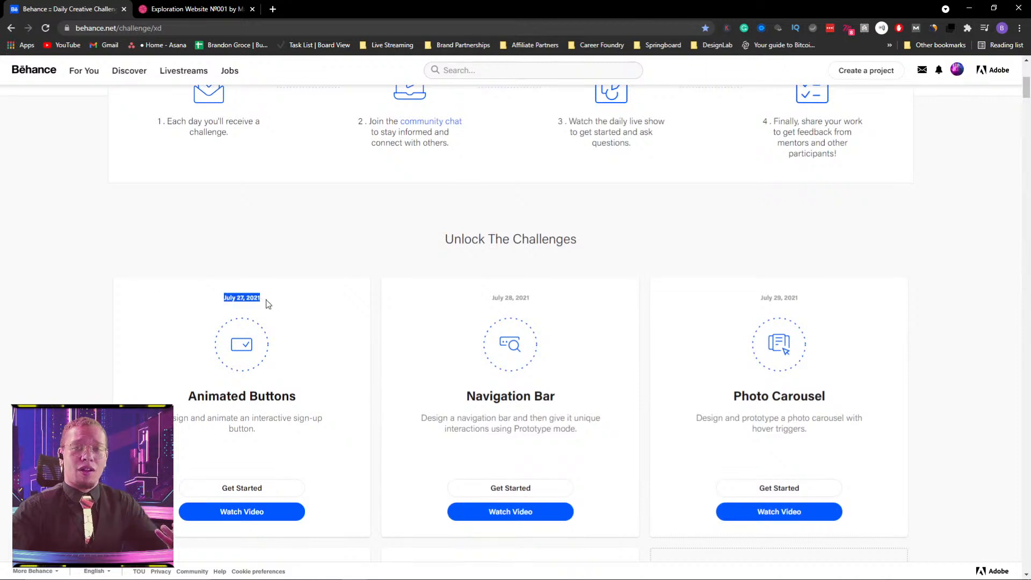
pyautogui.scroll(-2, 348, 270)
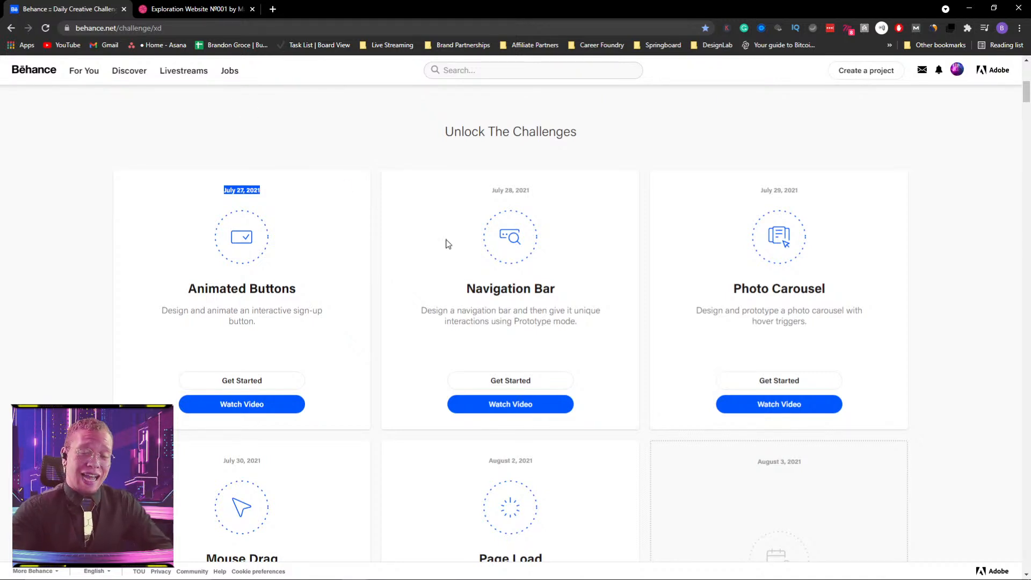
pyautogui.scroll(-2, 450, 241)
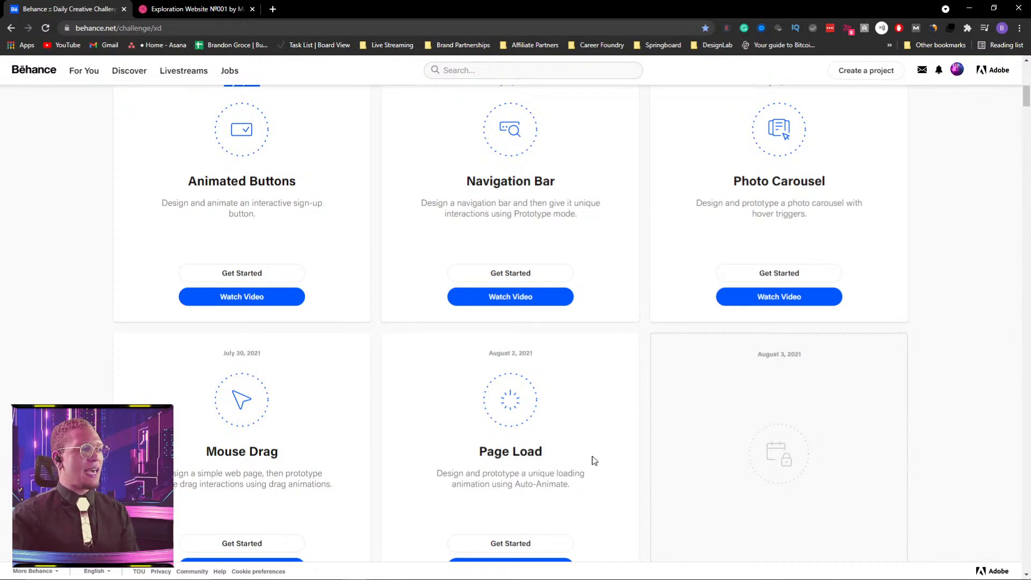
pyautogui.scroll(1, 555, 469)
pyautogui.scroll(-2, 509, 389)
pyautogui.moveTo(479, 396); pyautogui.dragTo(580, 400)
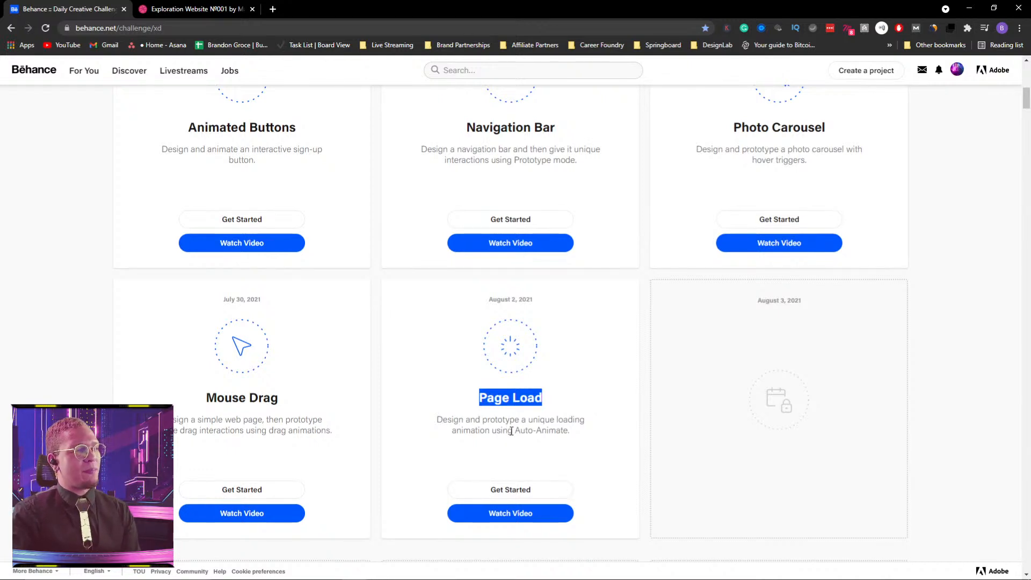
pyautogui.scroll(6, 600, 393)
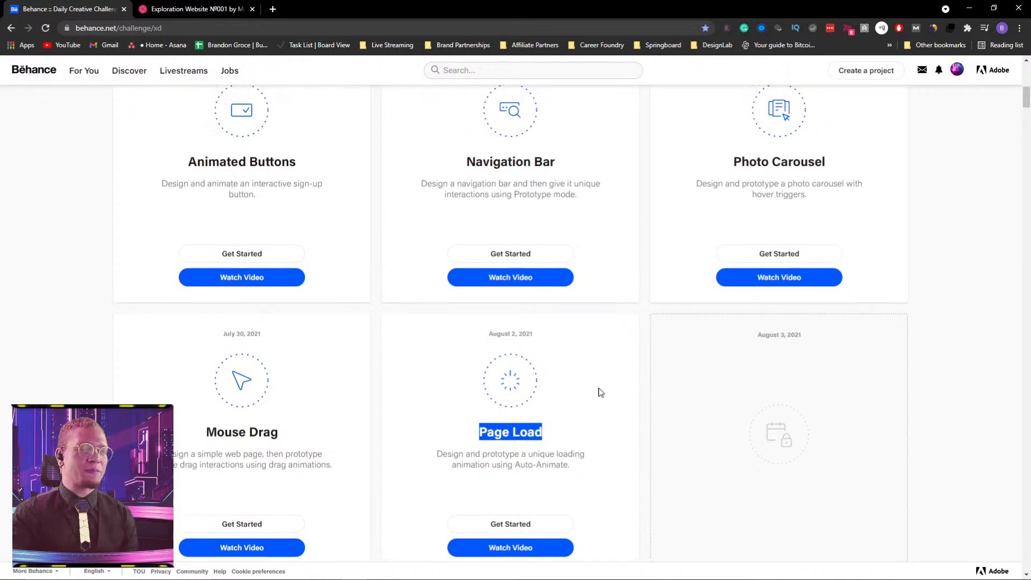
pyautogui.scroll(5, 601, 392)
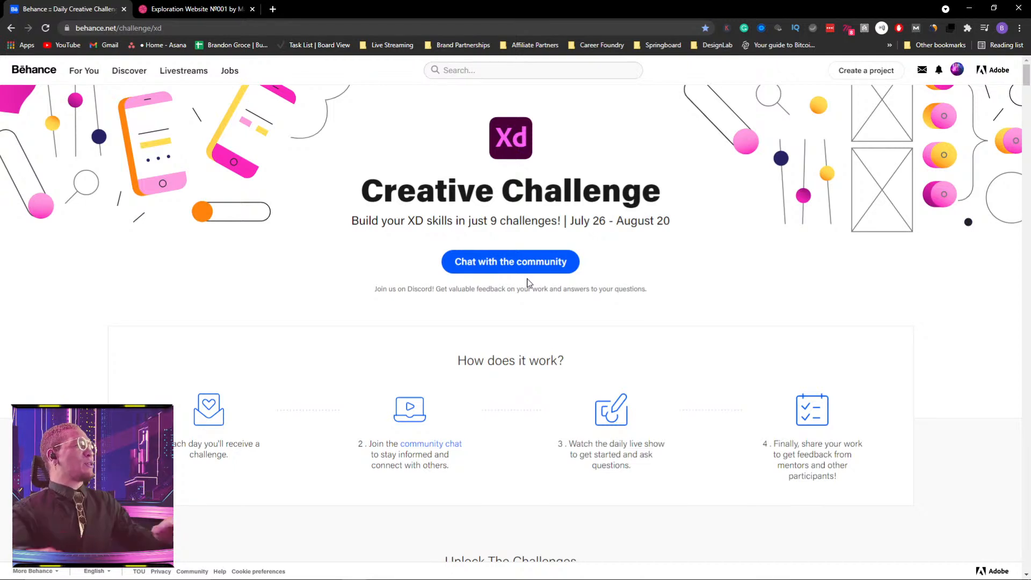
# - View the Exploration Website №001 reference shot on Dribbble and switch to the finished design file in Adobe XD
pyautogui.click(216, 8)
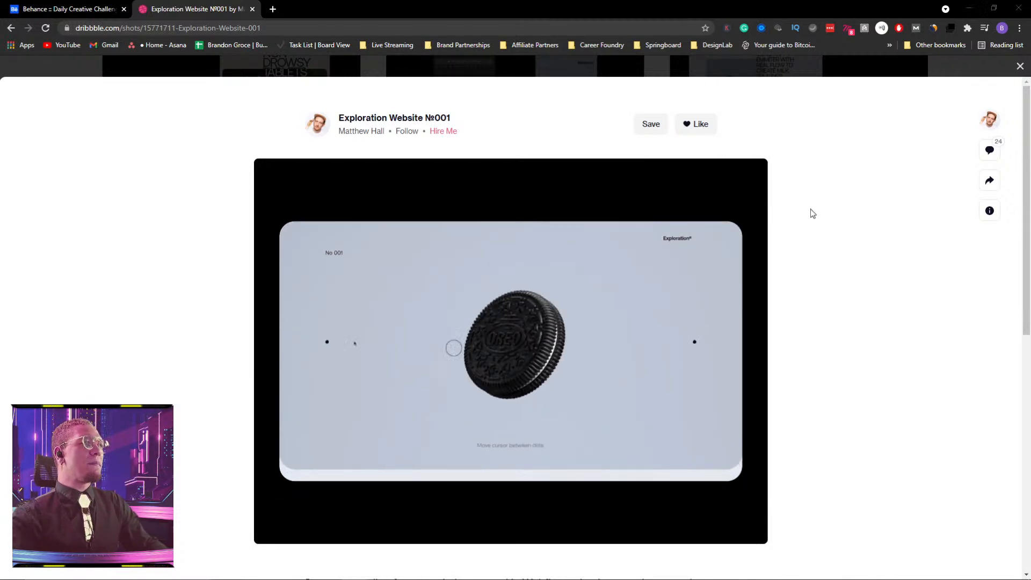
pyautogui.hotkey('alt', 'Tab')
pyautogui.click(472, 269)
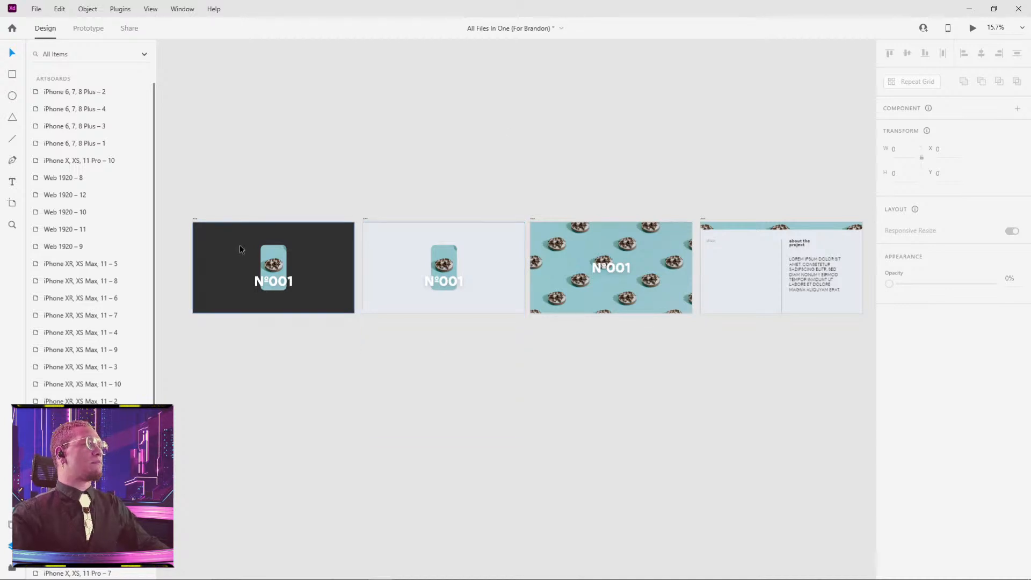
# - Preview the finished page-load prototype twice starting from the dark №001 artboard, closing the preview each time
pyautogui.click(201, 217)
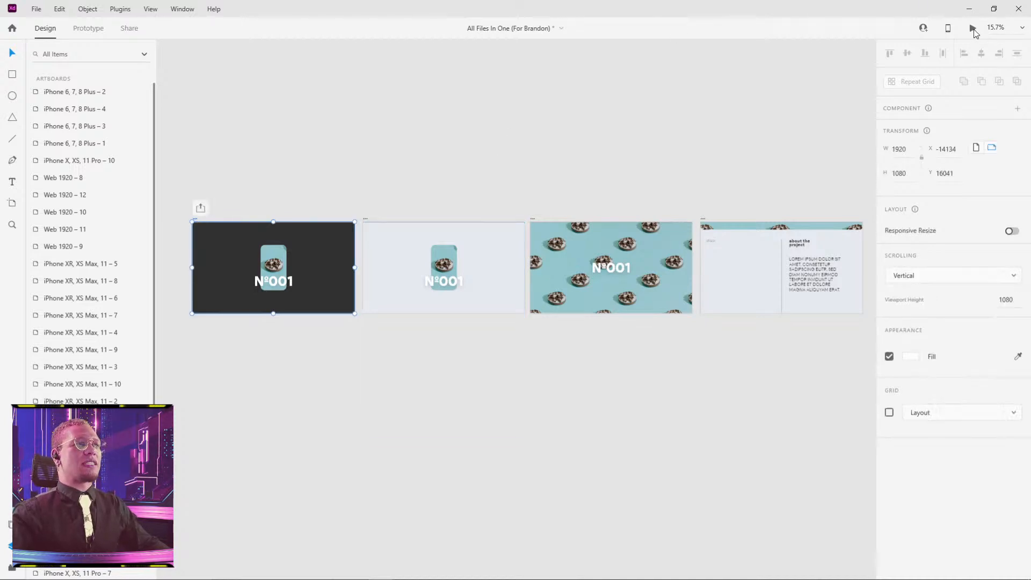
pyautogui.click(973, 28)
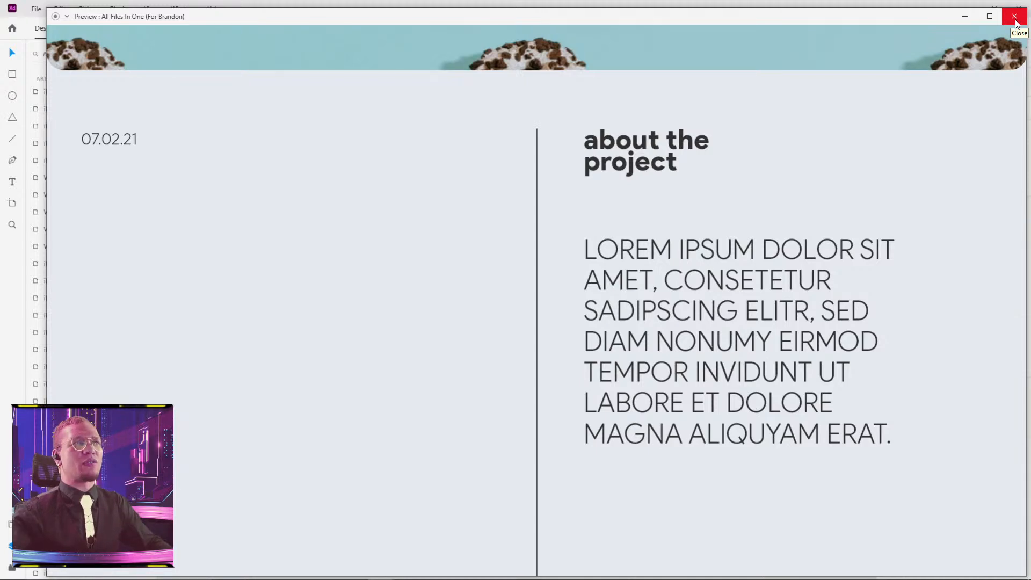
pyautogui.click(1016, 17)
pyautogui.click(975, 29)
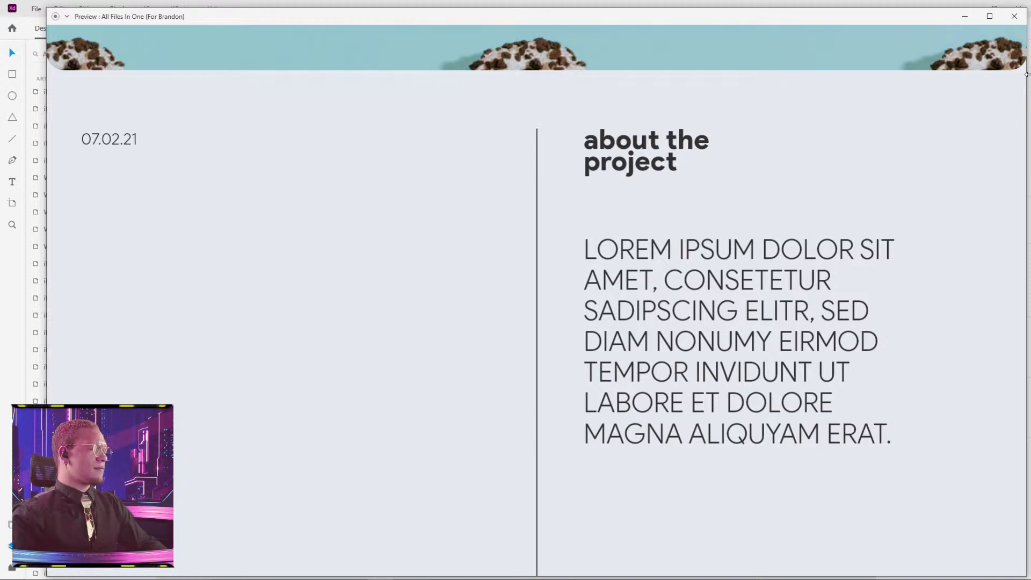
pyautogui.click(1013, 18)
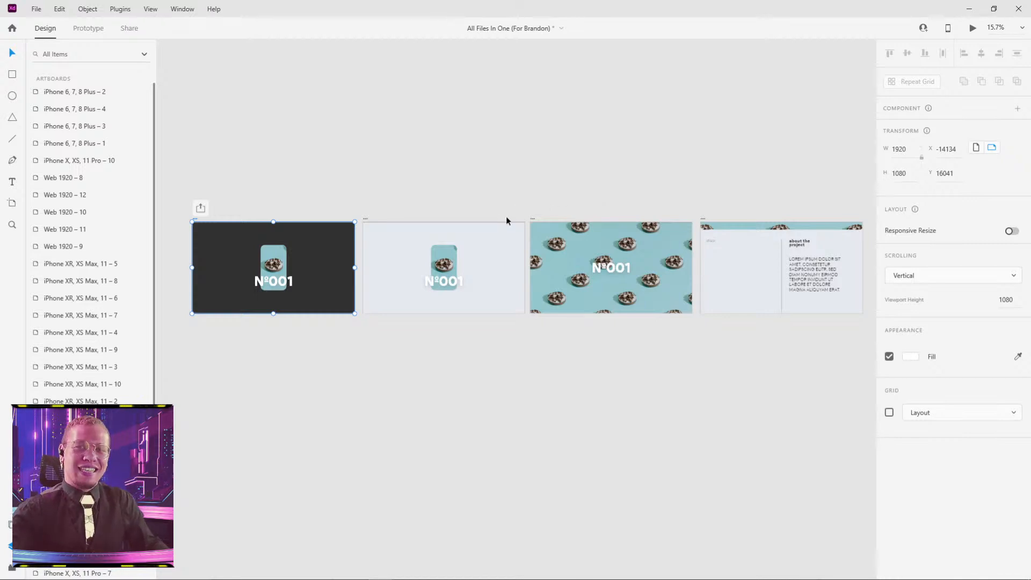
pyautogui.click(591, 186)
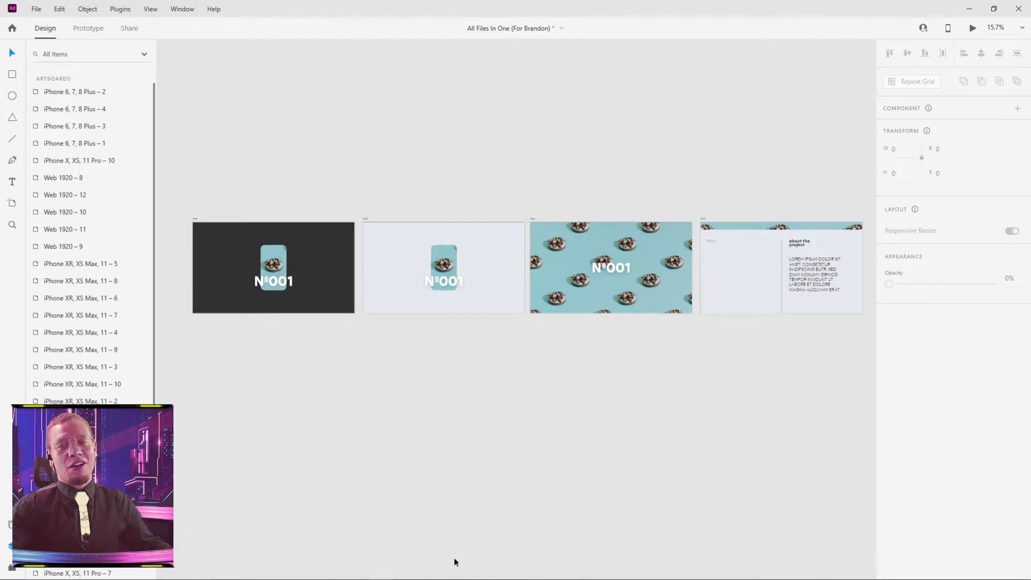
# - Switch to the DCC July 26-August 6 - Day 5 document and look over its challenge booklet, reference thumbnails and starter artboards
pyautogui.moveTo(338, 560)
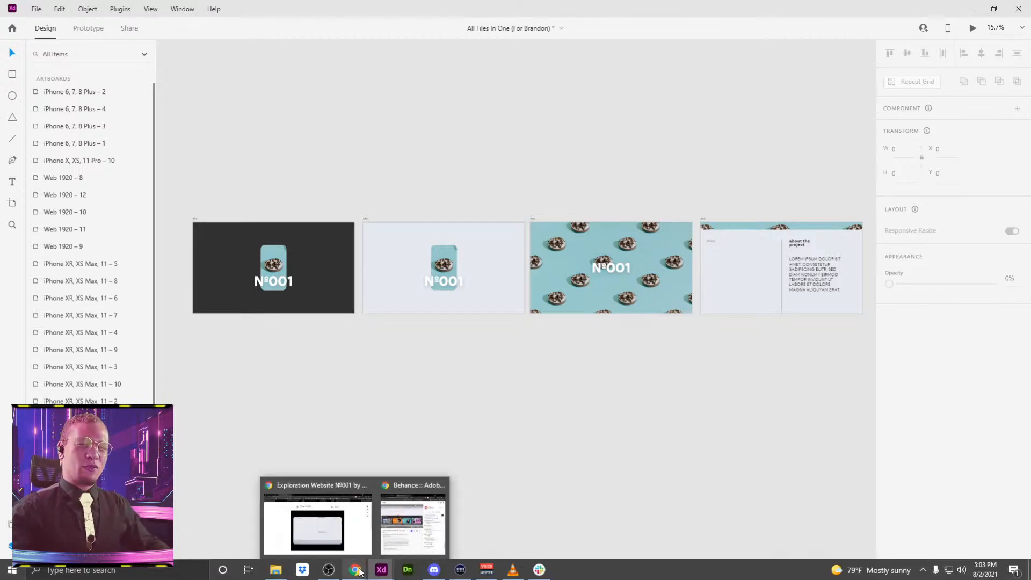
pyautogui.moveTo(382, 570)
pyautogui.click(322, 504)
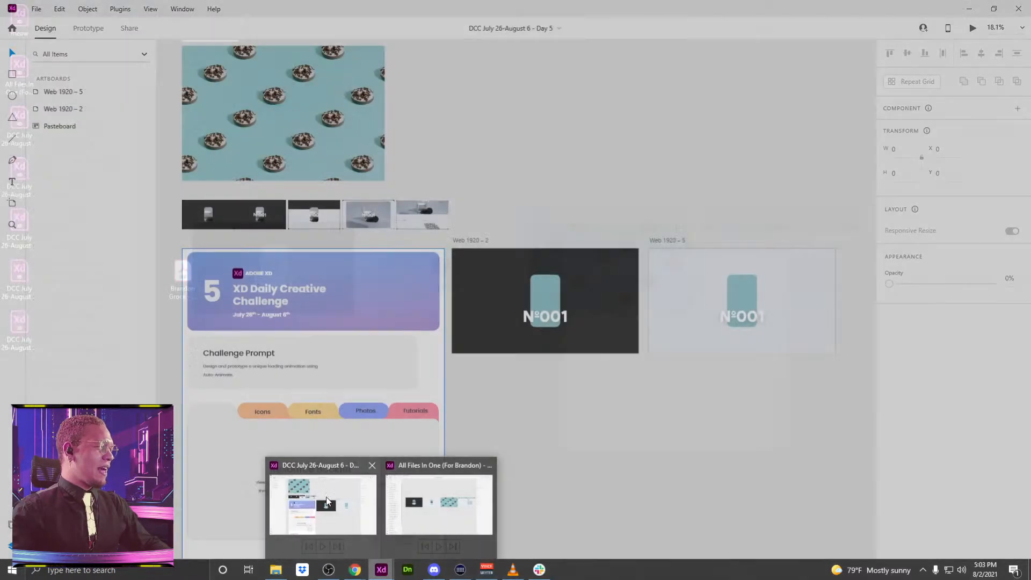
pyautogui.moveTo(578, 138); pyautogui.dragTo(608, 109)
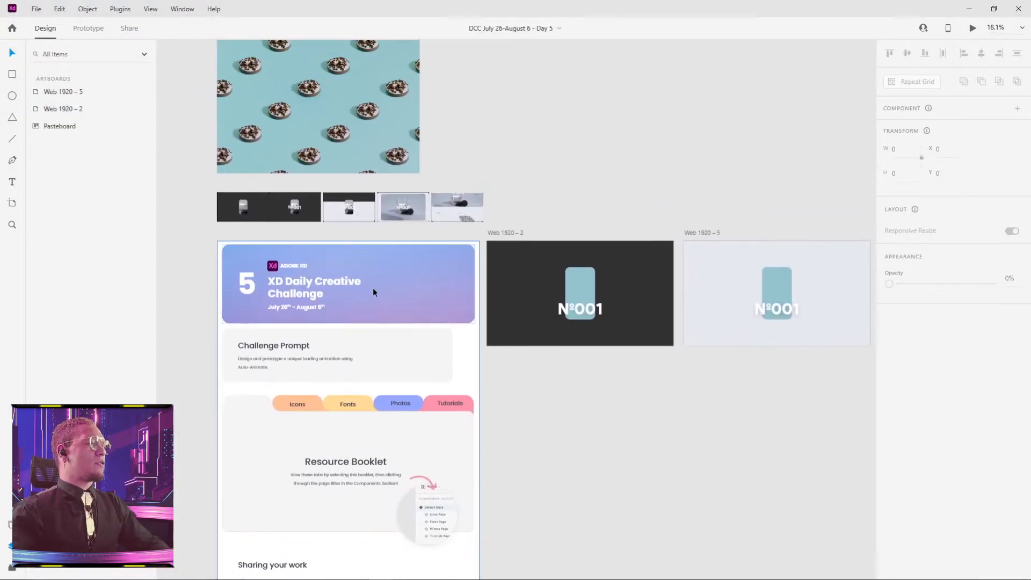
pyautogui.moveTo(640, 403); pyautogui.dragTo(515, 287)
pyautogui.moveTo(477, 324); pyautogui.dragTo(659, 315)
pyautogui.moveTo(370, 170)
pyautogui.mouseDown()
pyautogui.moveTo(398, 157)
pyautogui.moveTo(305, 237)
pyautogui.moveTo(359, 186)
pyautogui.mouseUp()
pyautogui.hotkey('ctrl', 'z')
pyautogui.moveTo(693, 303); pyautogui.dragTo(569, 368)
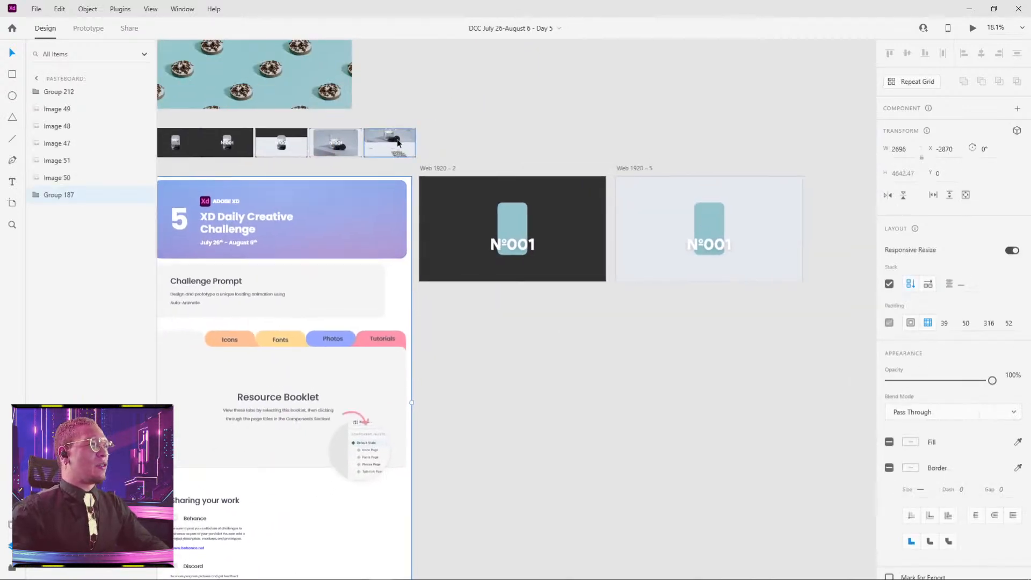
# - Inspect the background, teal card and №001 text elements on the Web 1920 – 2 and Web 1920 – 5 artboards
pyautogui.click(428, 167)
pyautogui.click(624, 167)
pyautogui.scroll(3, 511, 241)
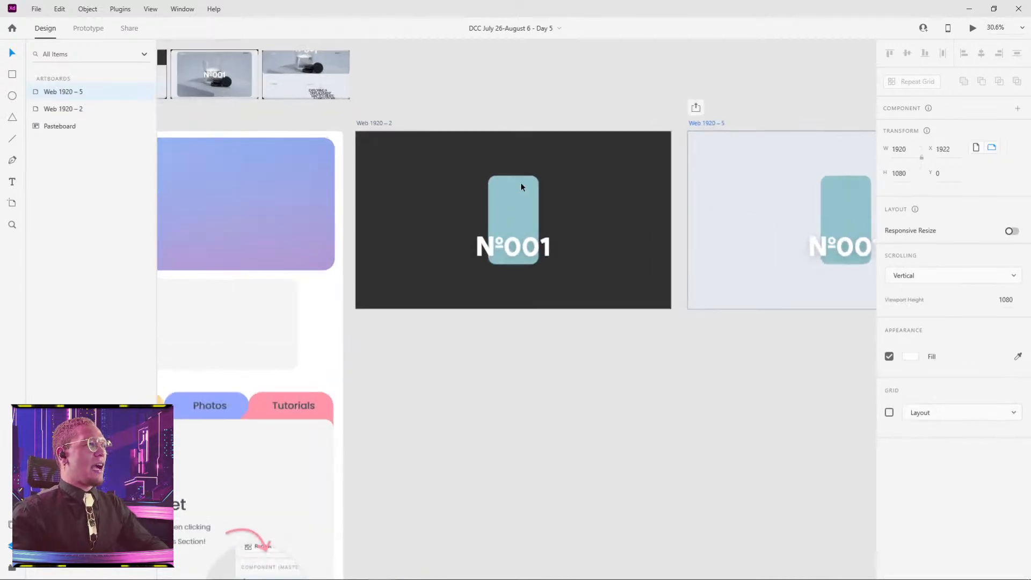
pyautogui.moveTo(502, 191)
pyautogui.mouseDown()
pyautogui.moveTo(453, 187)
pyautogui.moveTo(513, 204)
pyautogui.mouseUp()
pyautogui.hotkey('ctrl', 'z')
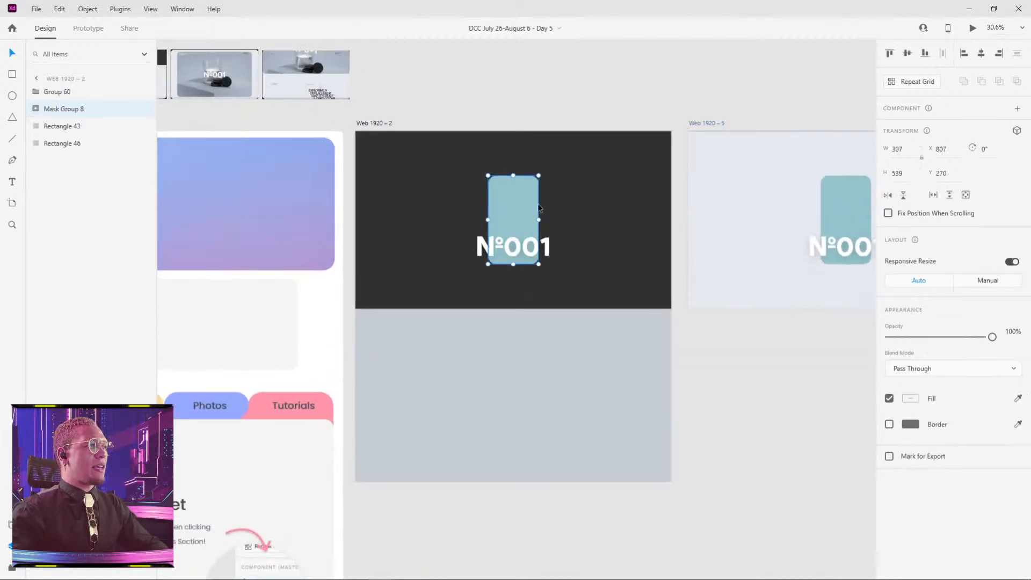
pyautogui.click(543, 252)
pyautogui.moveTo(835, 263); pyautogui.dragTo(601, 313)
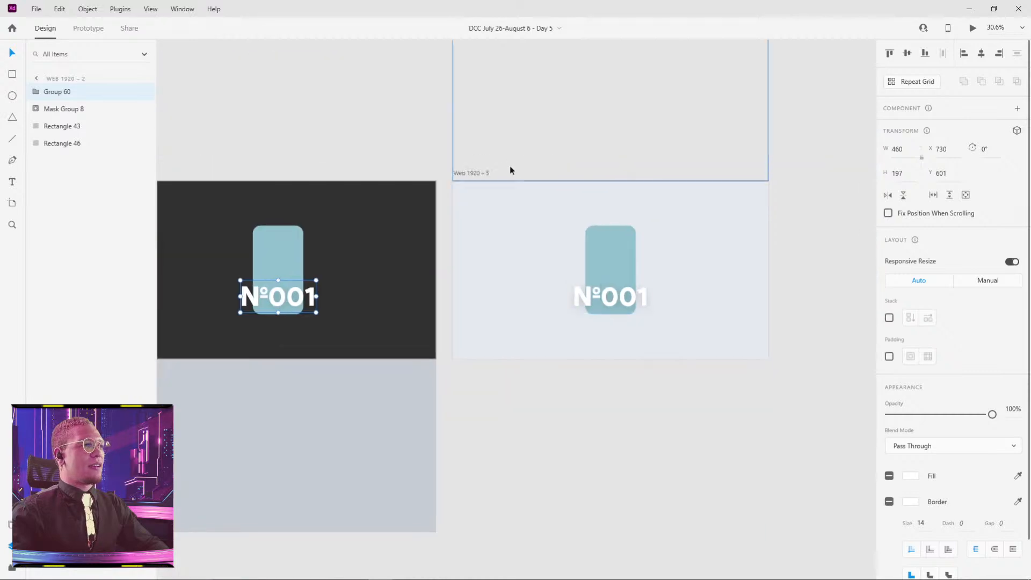
pyautogui.click(479, 172)
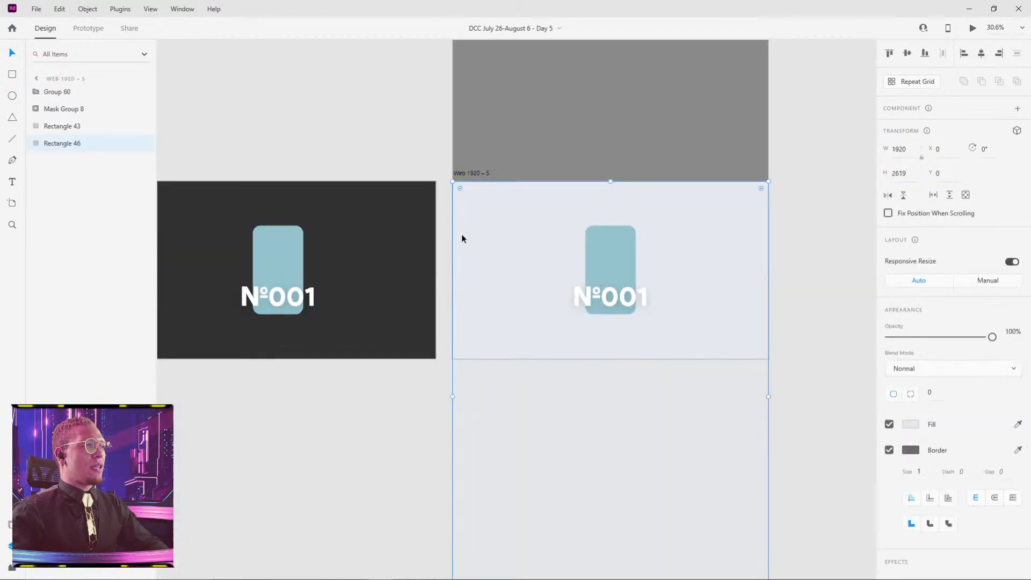
pyautogui.click(601, 252)
pyautogui.click(608, 306)
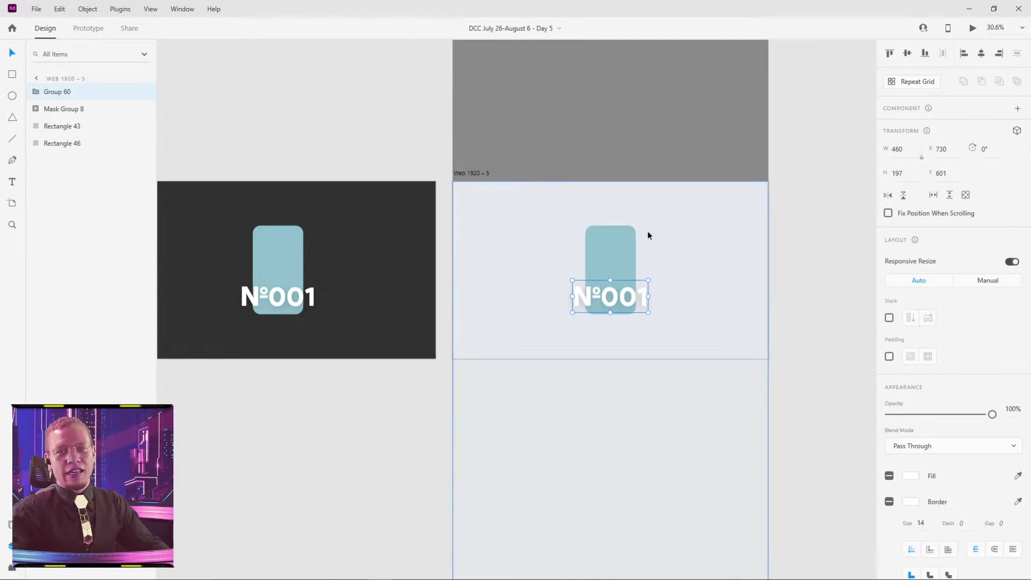
pyautogui.click(829, 118)
# - Switch to the finished All Files In One document to look over its four artboards, and return to the Day 5 document
pyautogui.hotkey('alt', 'Tab')
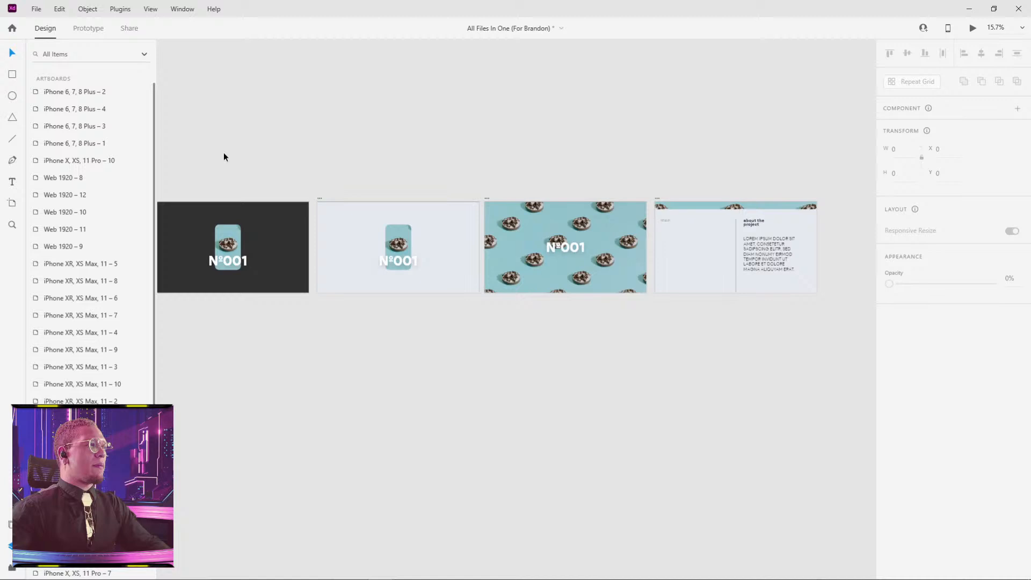
pyautogui.moveTo(191, 131); pyautogui.dragTo(829, 358)
pyautogui.hotkey('alt', 'Tab')
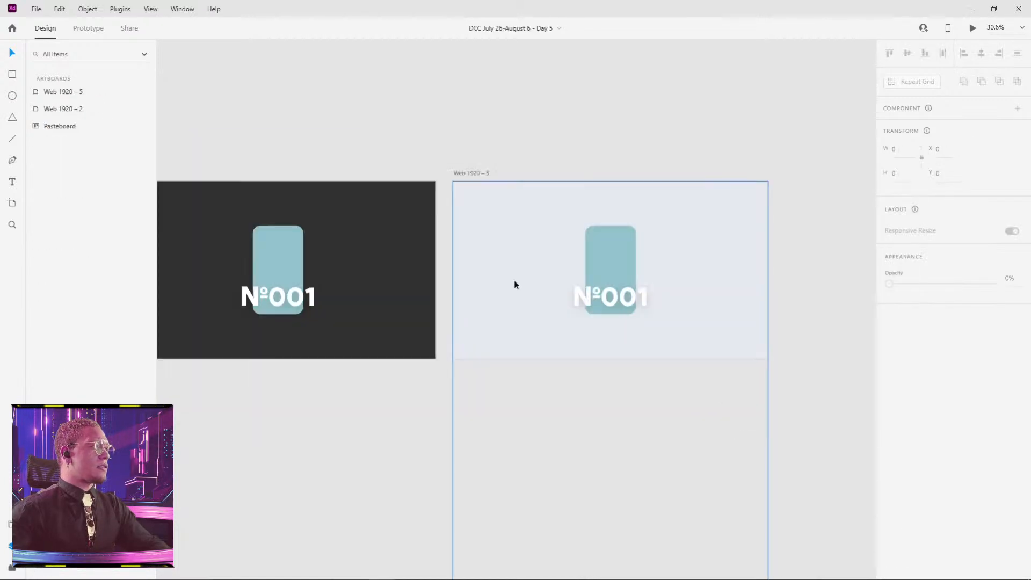
# - Examine the teal dessert-pattern photo and its photographer credit above the challenge booklet, and return to the starter artboards
pyautogui.moveTo(373, 150); pyautogui.dragTo(692, 162)
pyautogui.moveTo(356, 102); pyautogui.dragTo(587, 266)
pyautogui.scroll(-1, 607, 198)
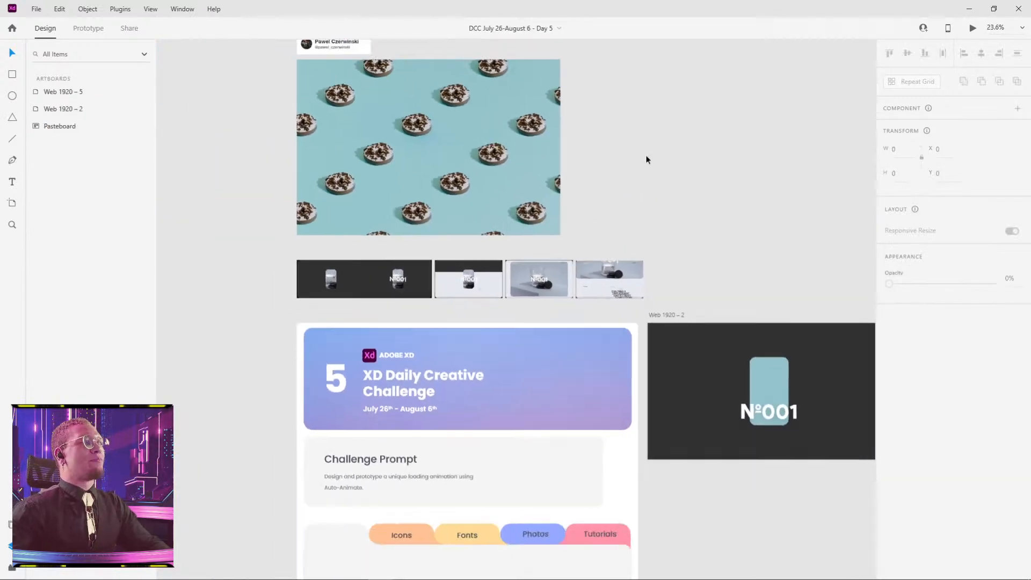
pyautogui.moveTo(647, 156); pyautogui.dragTo(622, 320)
pyautogui.scroll(1, 322, 231)
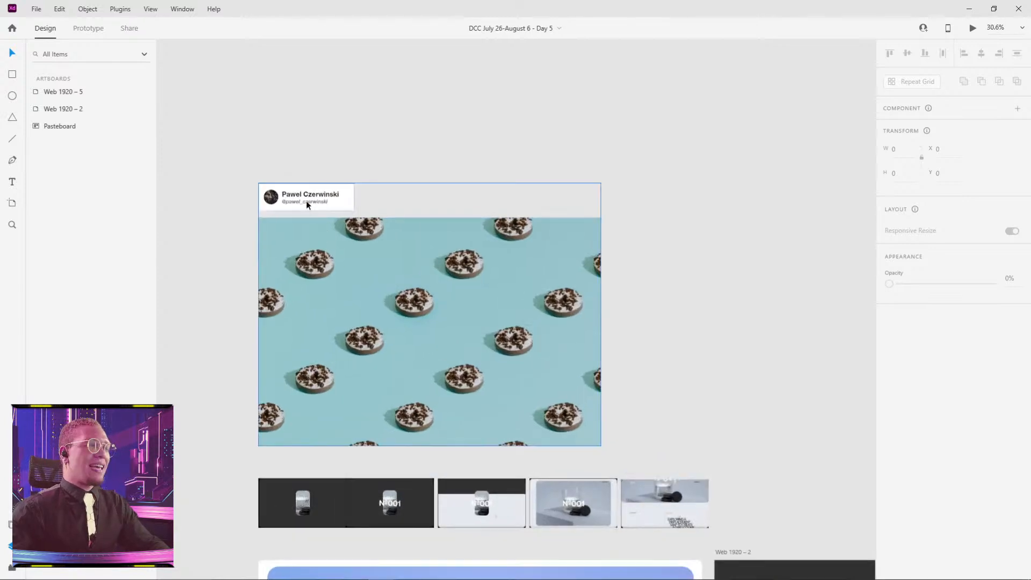
pyautogui.scroll(2, 310, 220)
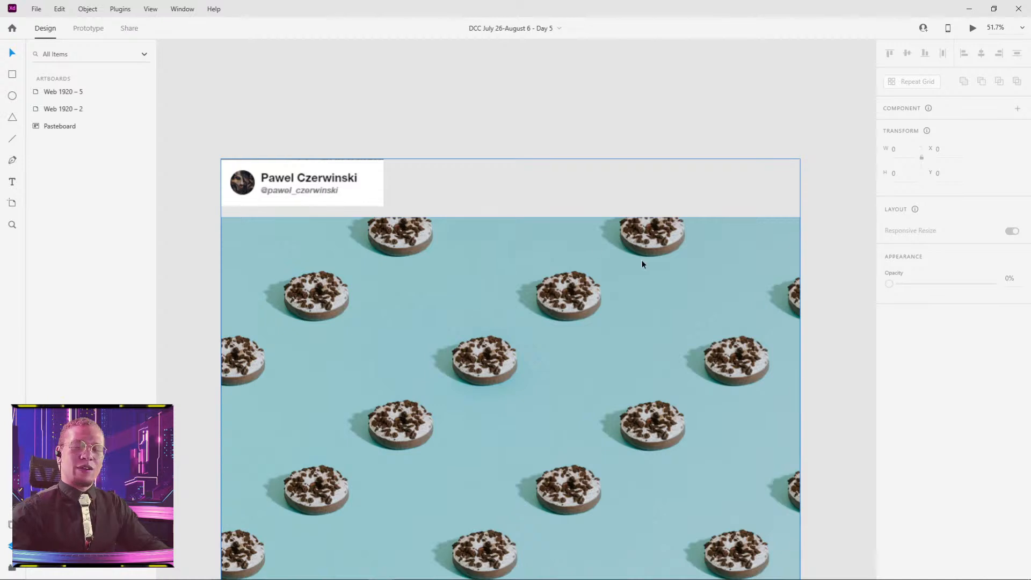
pyautogui.doubleClick(651, 274)
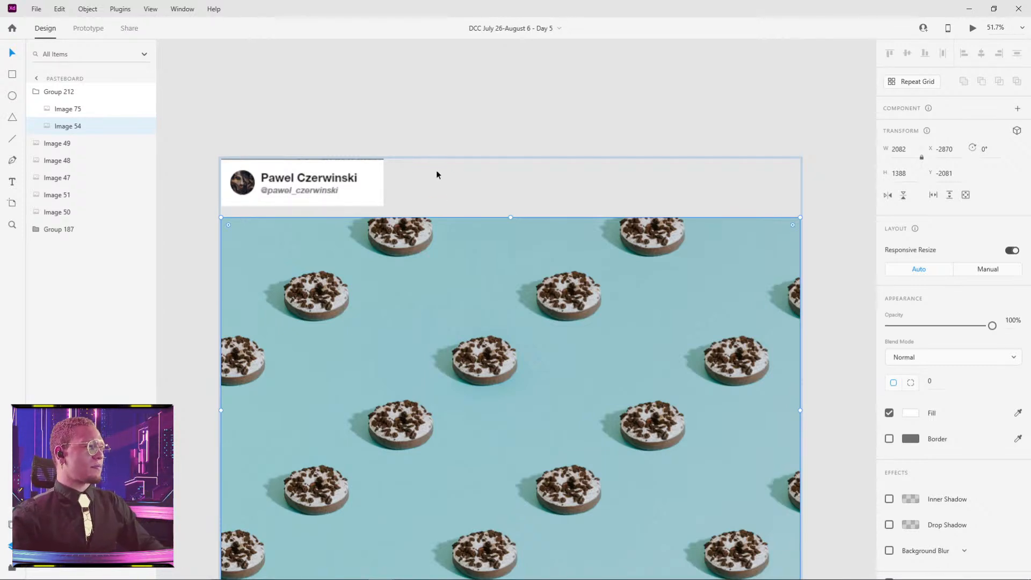
pyautogui.click(585, 87)
pyautogui.doubleClick(589, 290)
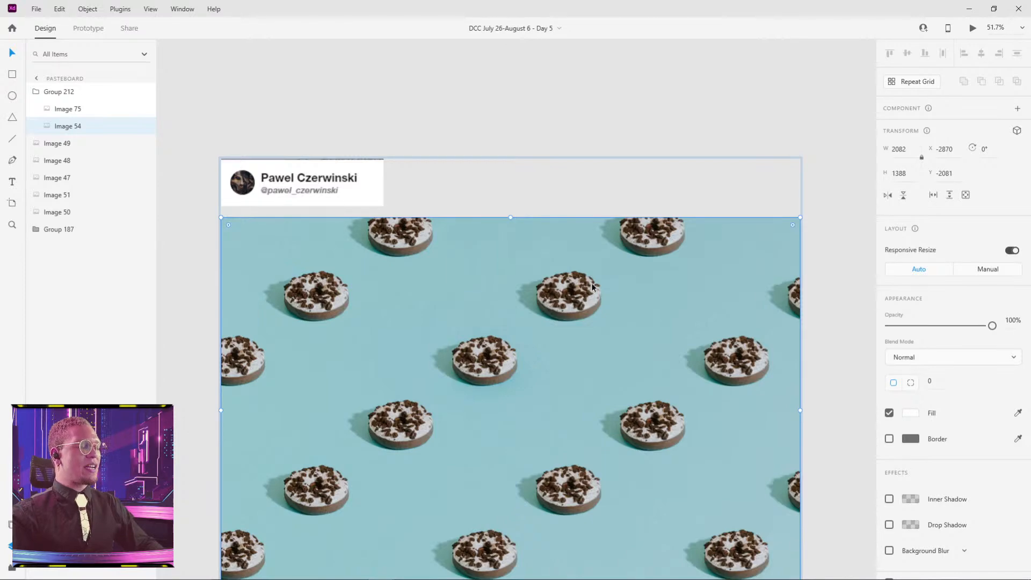
pyautogui.scroll(-5, 605, 286)
pyautogui.moveTo(698, 356); pyautogui.dragTo(466, 58)
pyautogui.moveTo(717, 159); pyautogui.dragTo(478, 191)
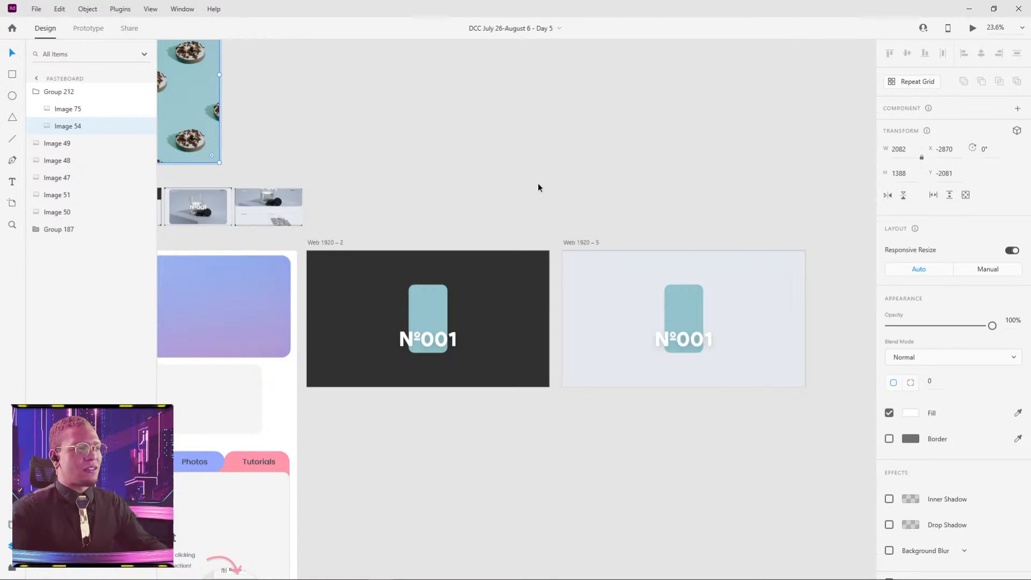
# - Examine how the teal card on the Web 1920 – 2 artboard is masked, checking Mask Group 8, Rectangle 44 and Image 54
pyautogui.moveTo(503, 198); pyautogui.dragTo(622, 144)
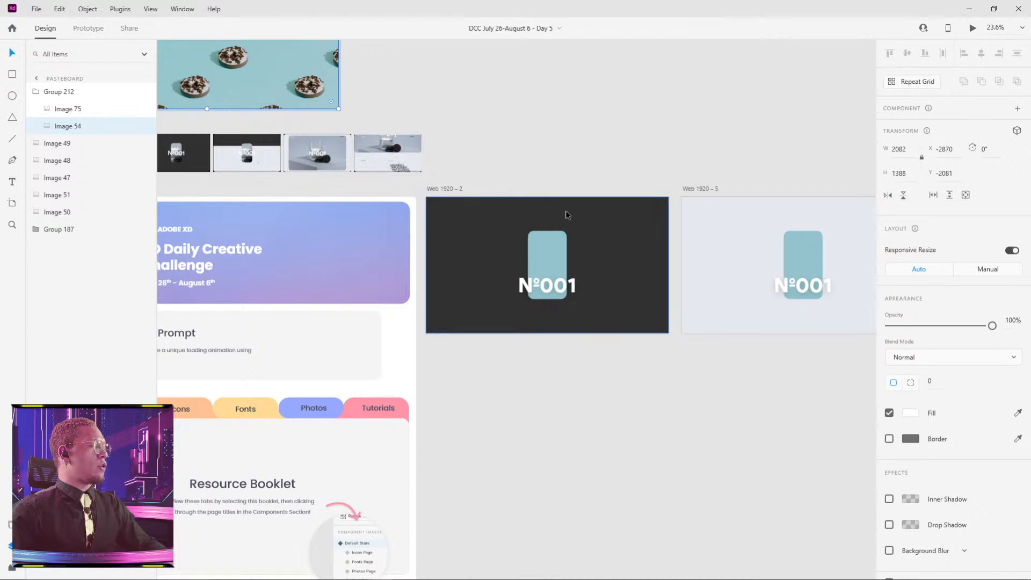
pyautogui.scroll(2, 543, 322)
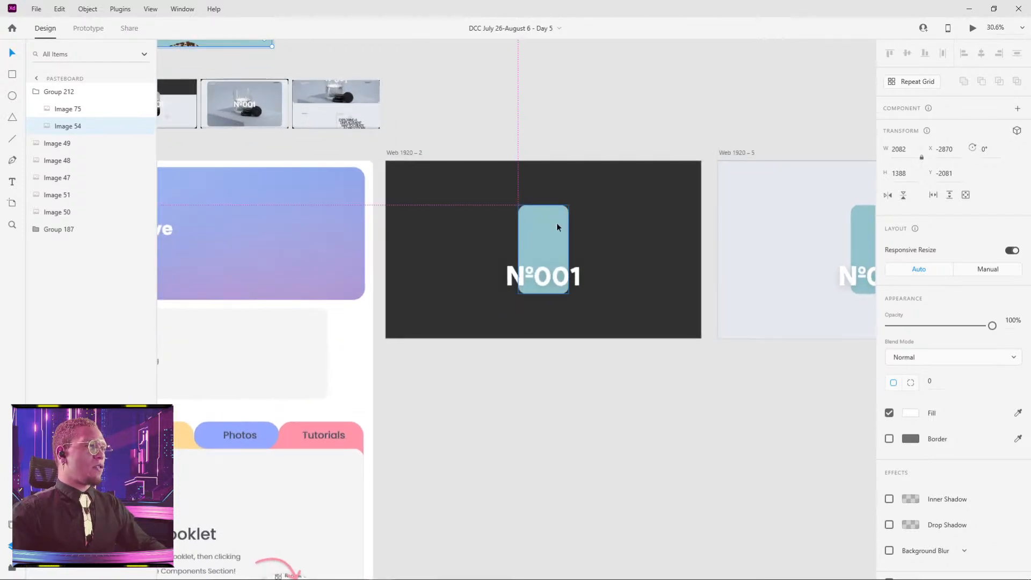
pyautogui.moveTo(506, 253); pyautogui.dragTo(705, 468)
pyautogui.moveTo(378, 114); pyautogui.dragTo(441, 114)
pyautogui.hotkey('ctrl', 'z')
pyautogui.moveTo(753, 414); pyautogui.dragTo(461, 276)
pyautogui.doubleClick(449, 322)
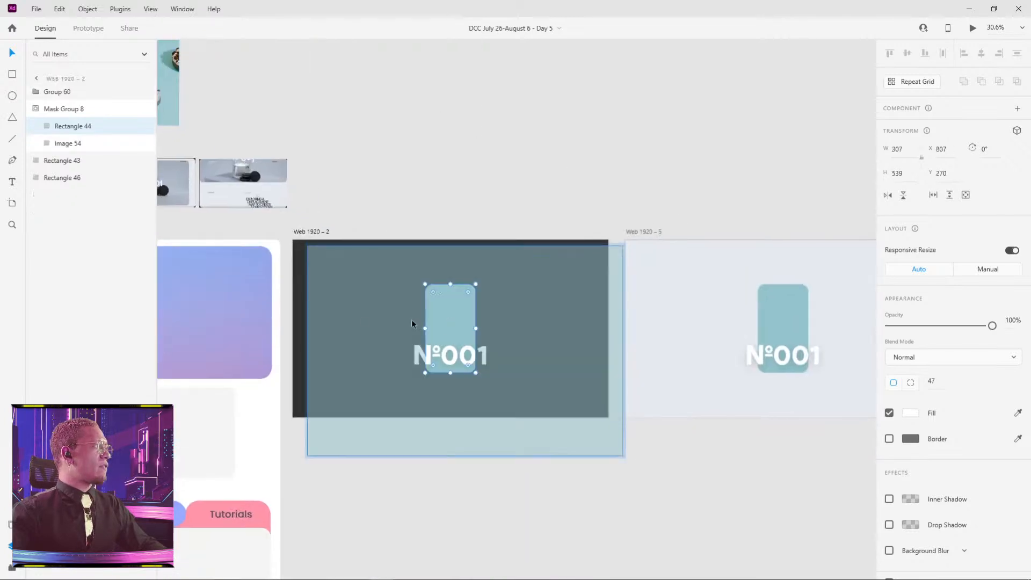
pyautogui.click(61, 110)
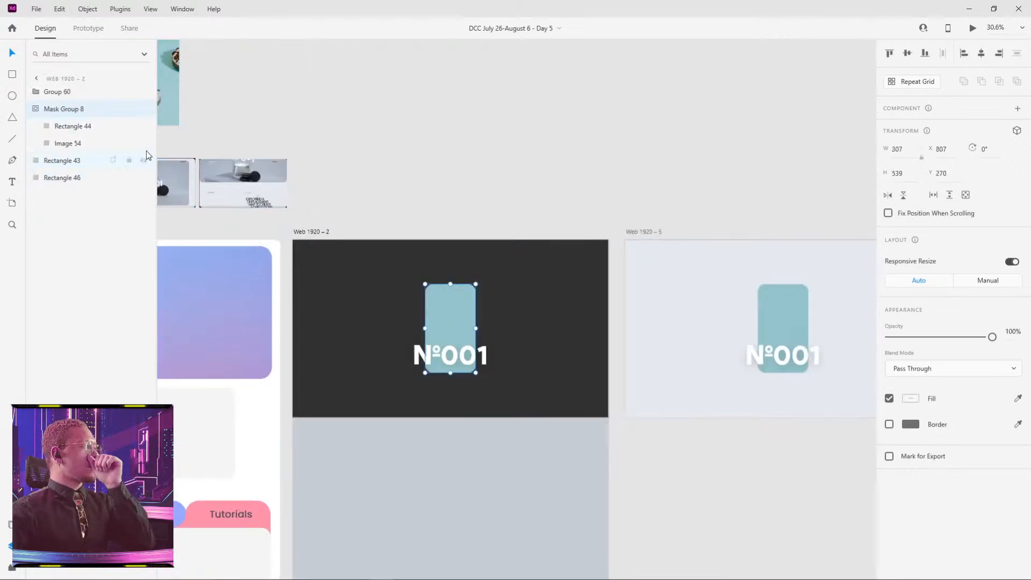
pyautogui.click(62, 128)
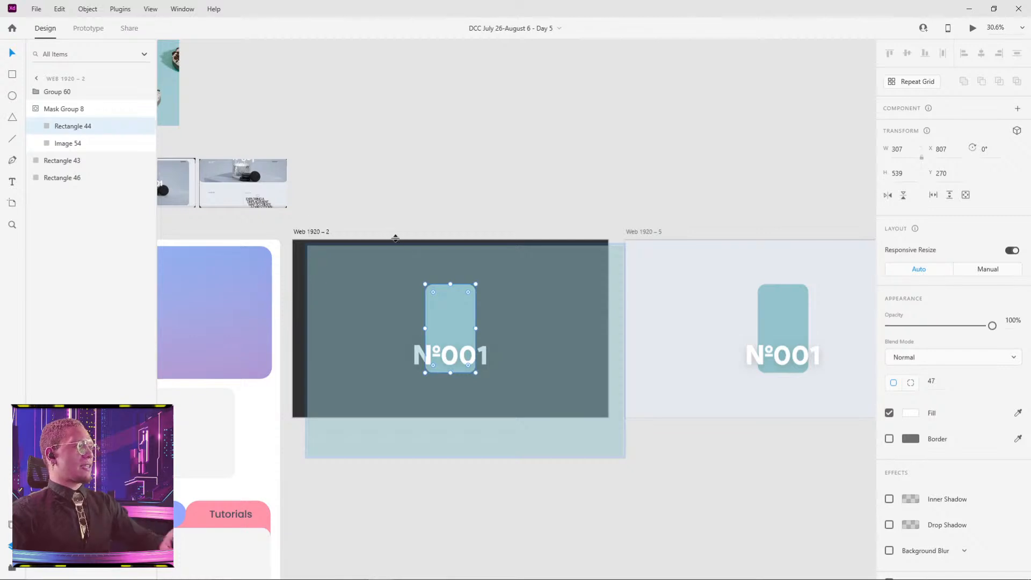
pyautogui.click(59, 144)
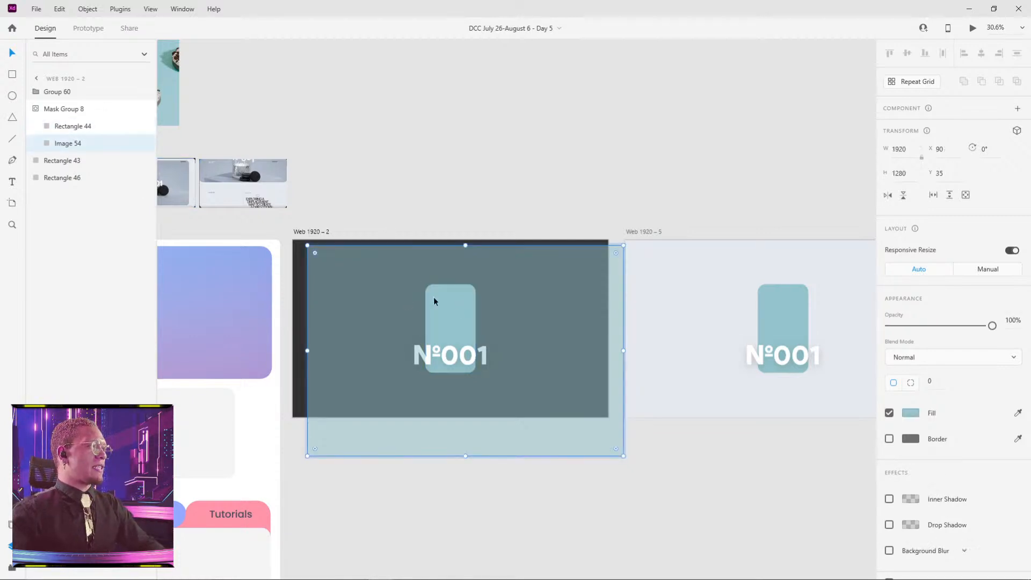
pyautogui.moveTo(460, 317); pyautogui.dragTo(444, 282)
pyautogui.click(538, 161)
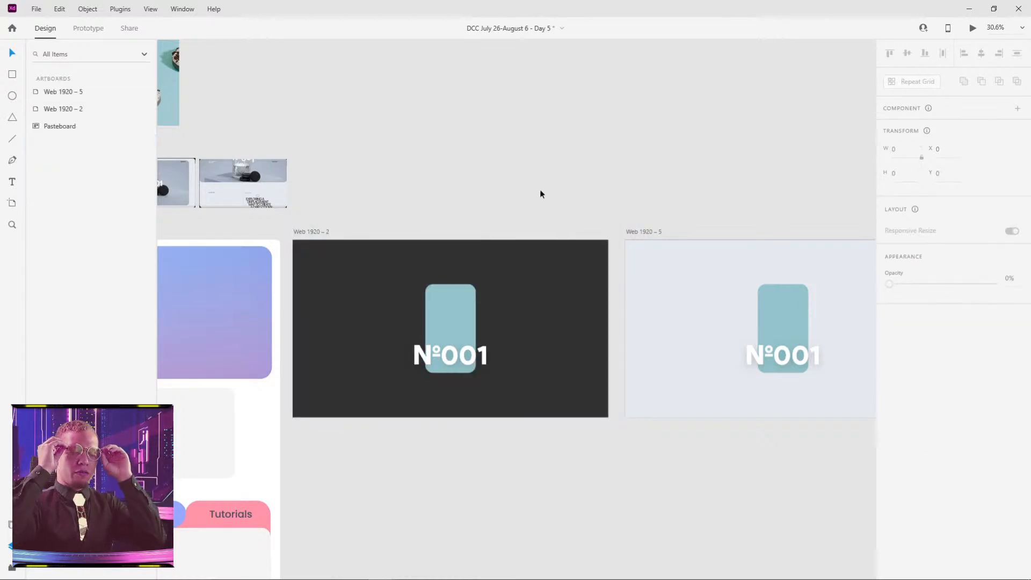
# - Draw a rectangle about 398 wide and 729 high on the pasteboard above the Web 1920 – 2 artboard
pyautogui.press('r')
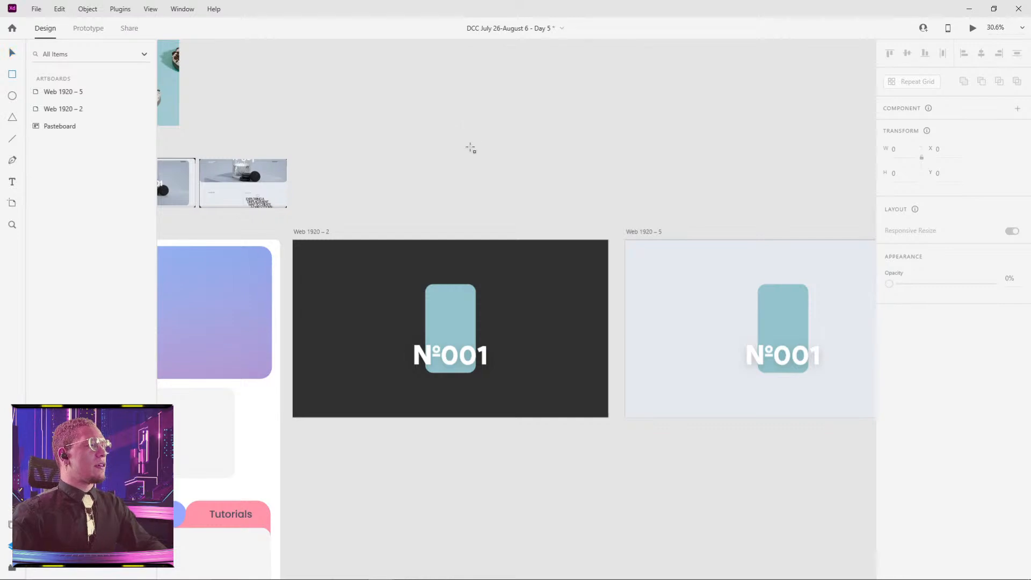
pyautogui.moveTo(415, 71)
pyautogui.mouseDown()
pyautogui.moveTo(491, 168)
pyautogui.moveTo(478, 189)
pyautogui.mouseUp()
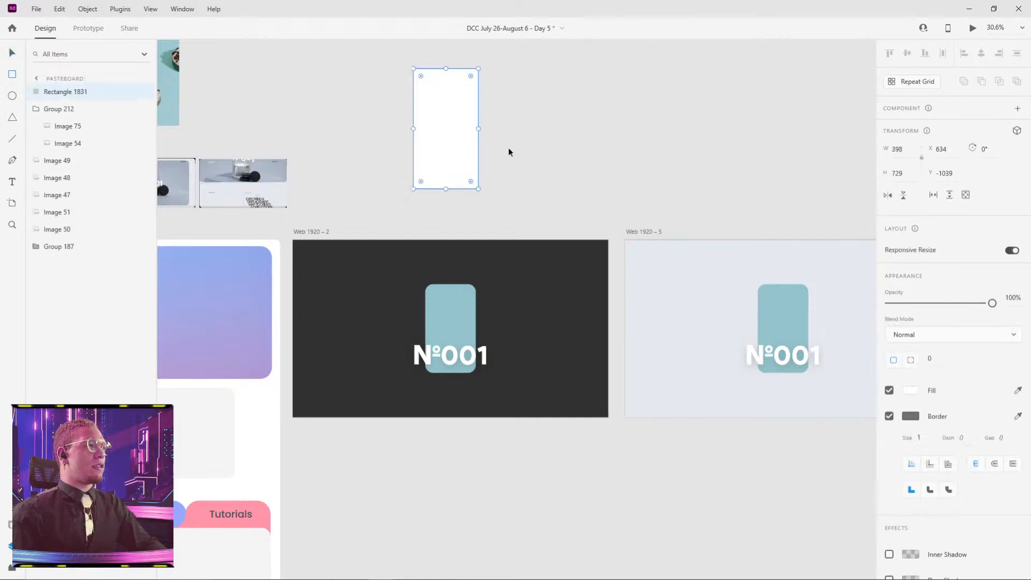
pyautogui.click(523, 123)
# - Paste a separate copy of the teal dessert photo and place it on the empty pasteboard above the new rectangle
pyautogui.scroll(5, 525, 124)
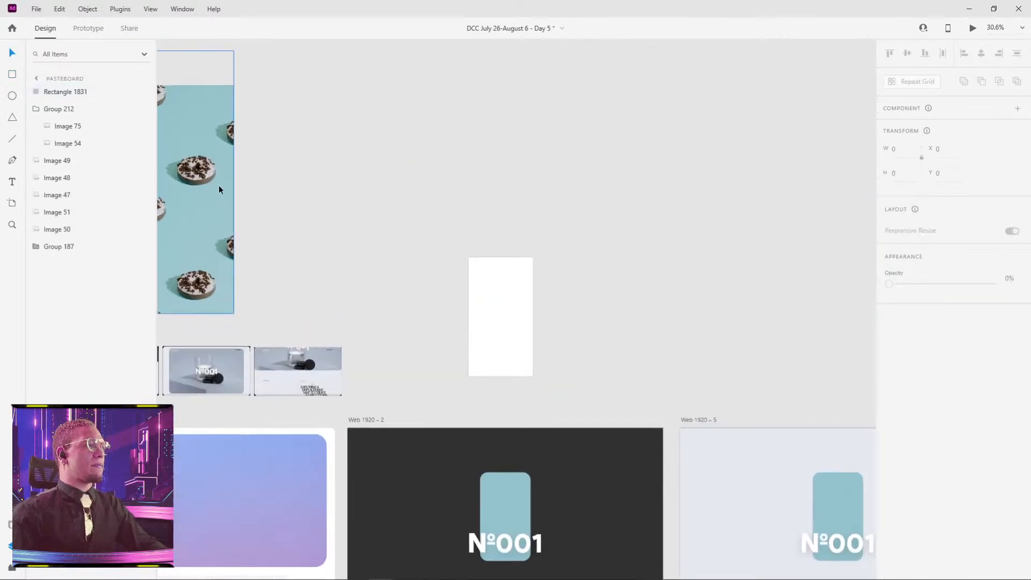
pyautogui.click(203, 192)
pyautogui.doubleClick(198, 190)
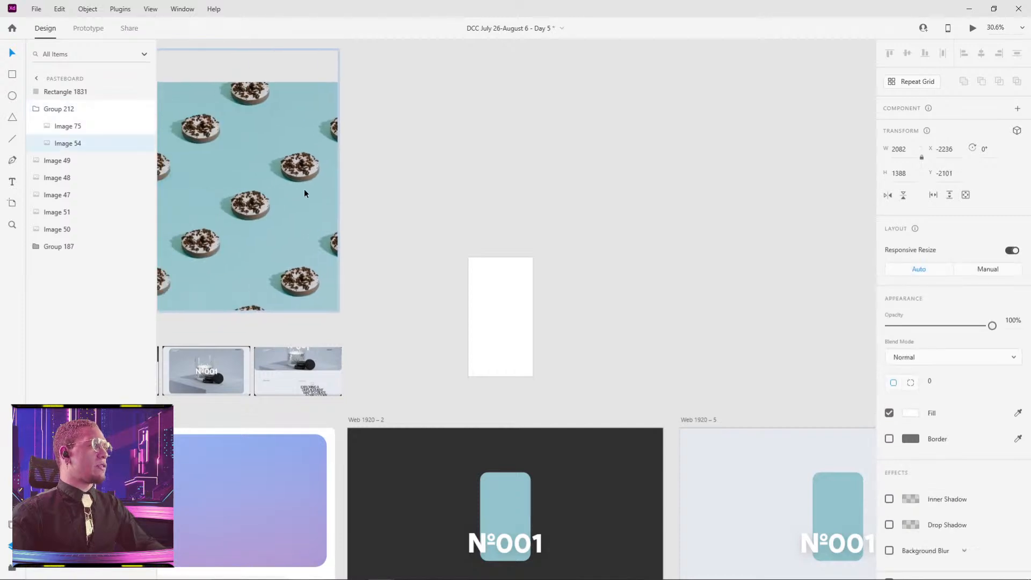
pyautogui.hotkey('ctrl', 'v')
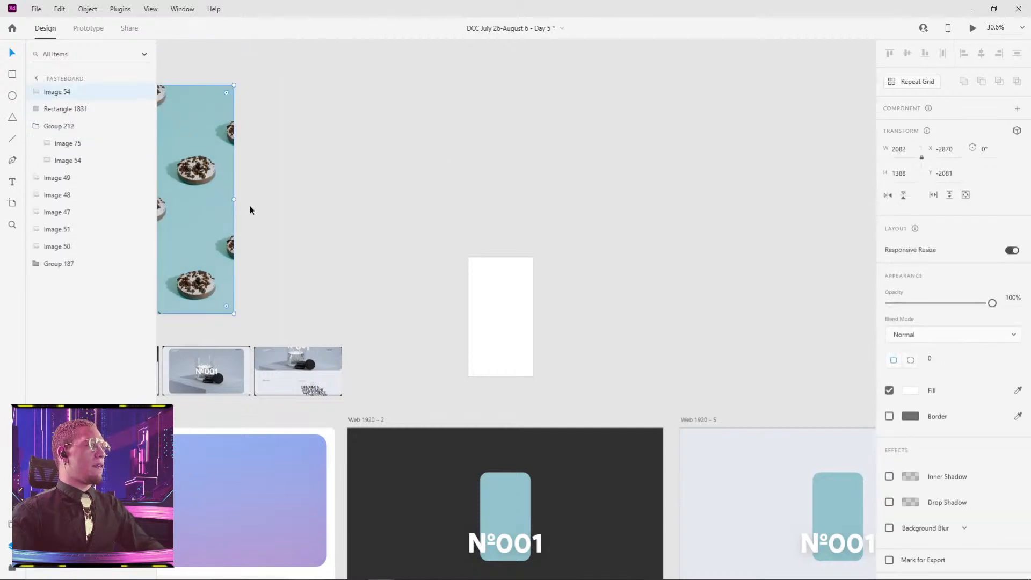
pyautogui.moveTo(231, 210); pyautogui.dragTo(730, 186)
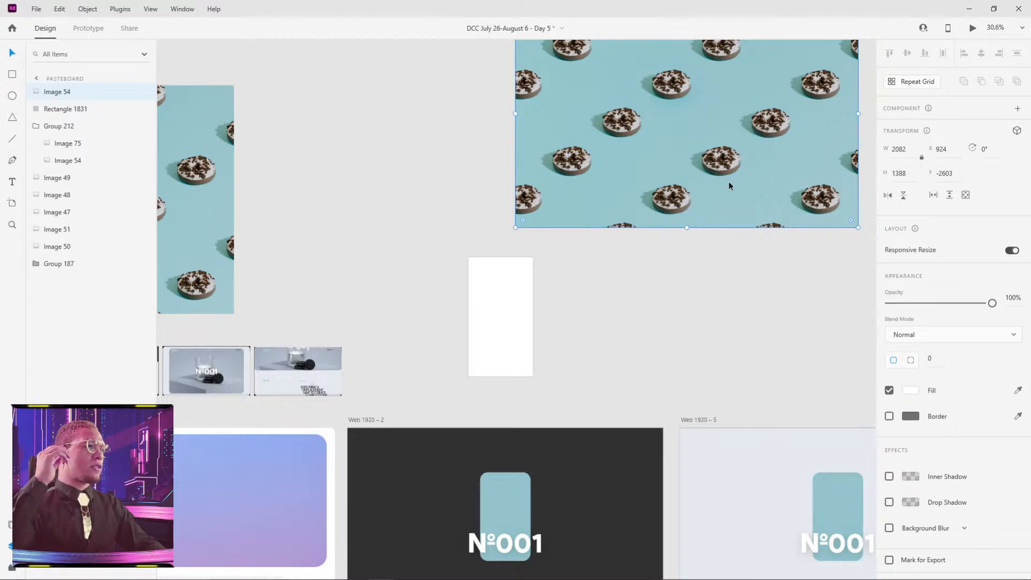
pyautogui.scroll(2, 658, 333)
pyautogui.hscroll(2, 658, 334)
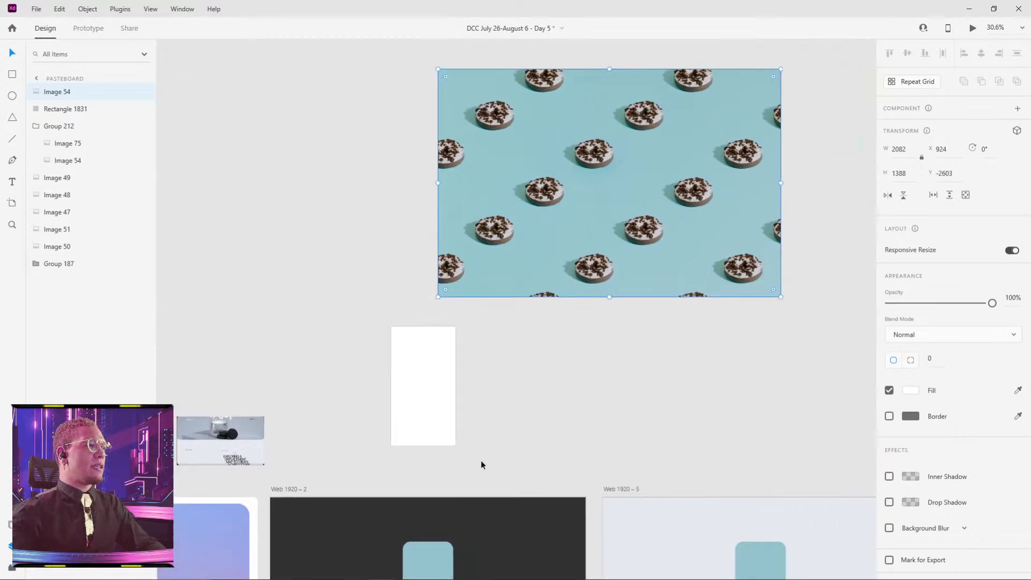
# - Place the white rectangle in front of the copied dessert photo, horizontally centered, and mask the photo with it
pyautogui.moveTo(413, 385); pyautogui.dragTo(604, 174)
pyautogui.hotkey('ctrl', 'shift', ']')
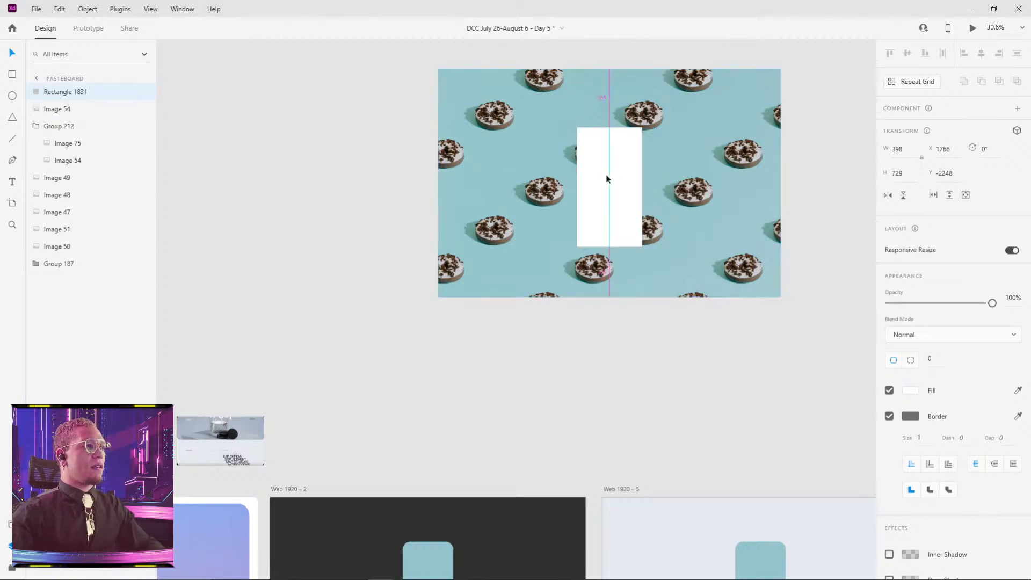
pyautogui.keyDown('shift'); pyautogui.click(653, 162); pyautogui.keyUp('shift')
pyautogui.rightClick(668, 183)
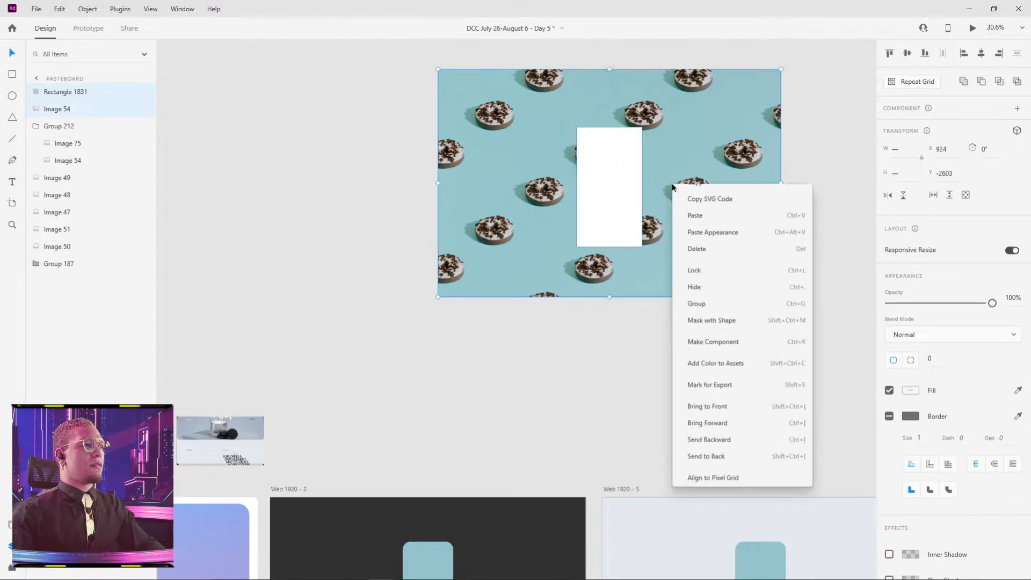
pyautogui.click(736, 347)
pyautogui.click(661, 348)
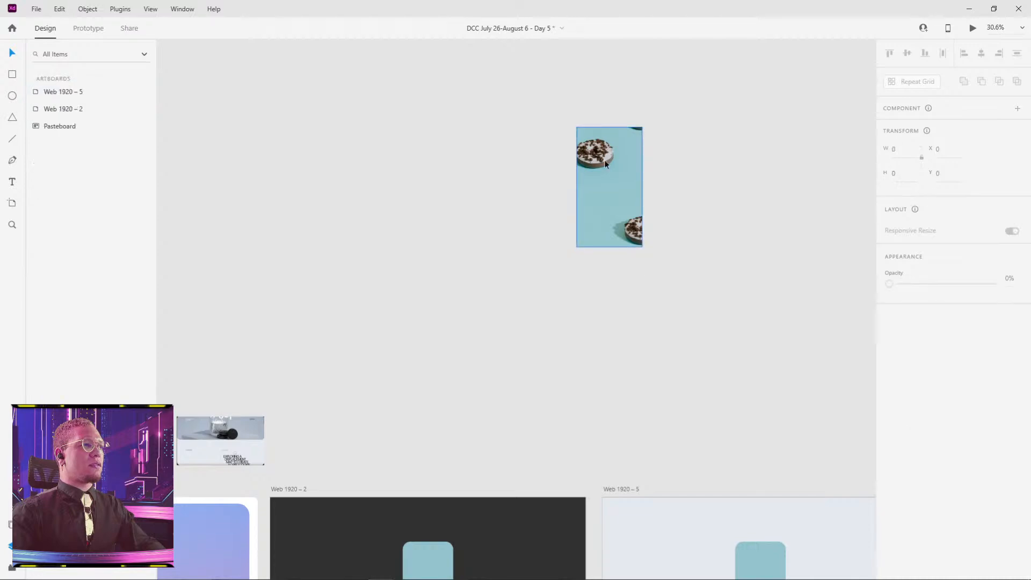
# - Ungroup the mask to release the photo and rectangle, and center the rectangle vertically on the photo
pyautogui.click(605, 160)
pyautogui.doubleClick(616, 197)
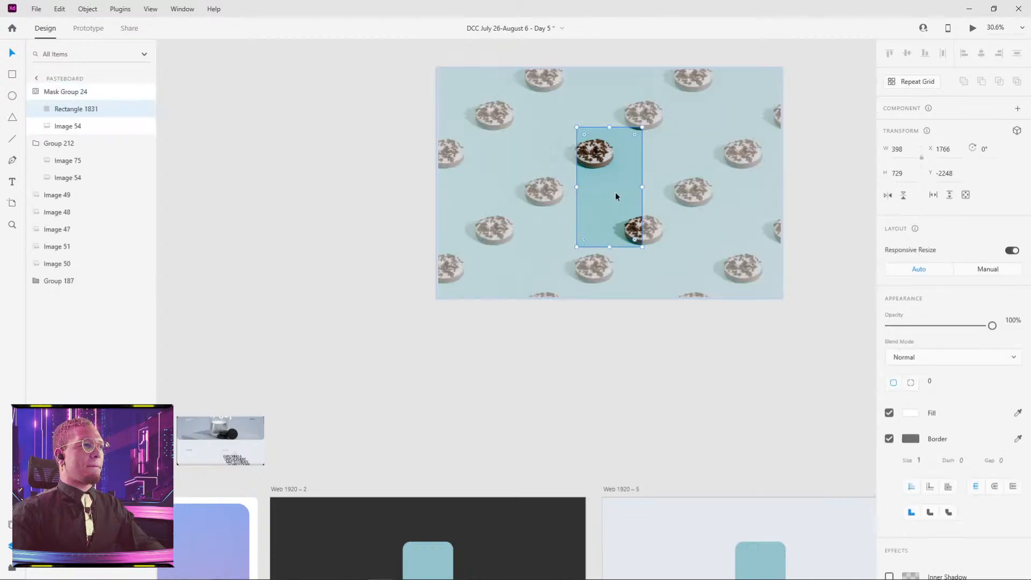
pyautogui.hotkey('ctrl', 'shift', 'g')
pyautogui.moveTo(612, 150)
pyautogui.mouseDown()
pyautogui.moveTo(548, 202)
pyautogui.moveTo(589, 120)
pyautogui.moveTo(589, 145)
pyautogui.moveTo(603, 141)
pyautogui.mouseUp()
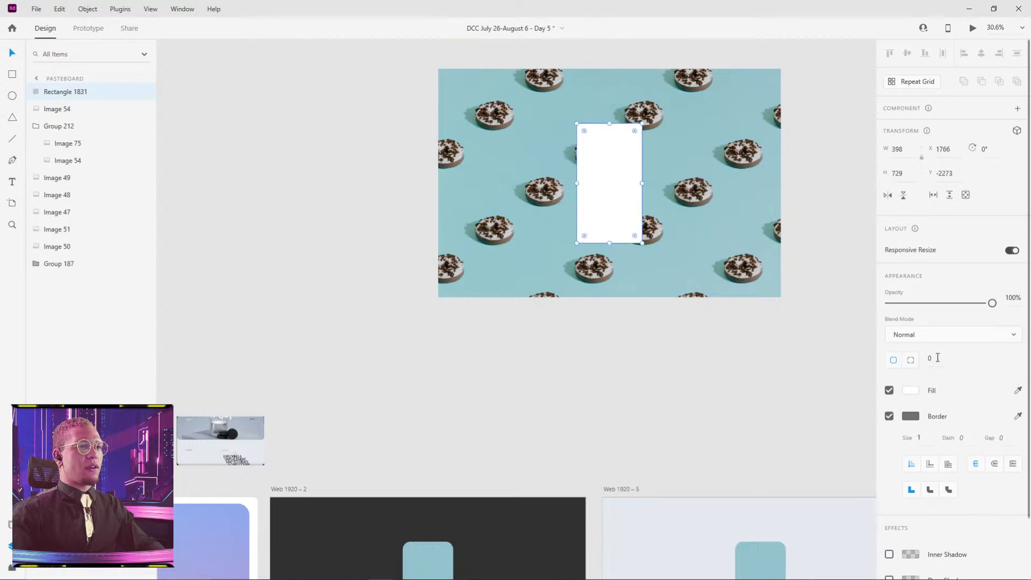
# - Round the rectangle's corners, trying a radius of 64 before settling on 86, and remove its border
pyautogui.write('64')
pyautogui.press('Return')
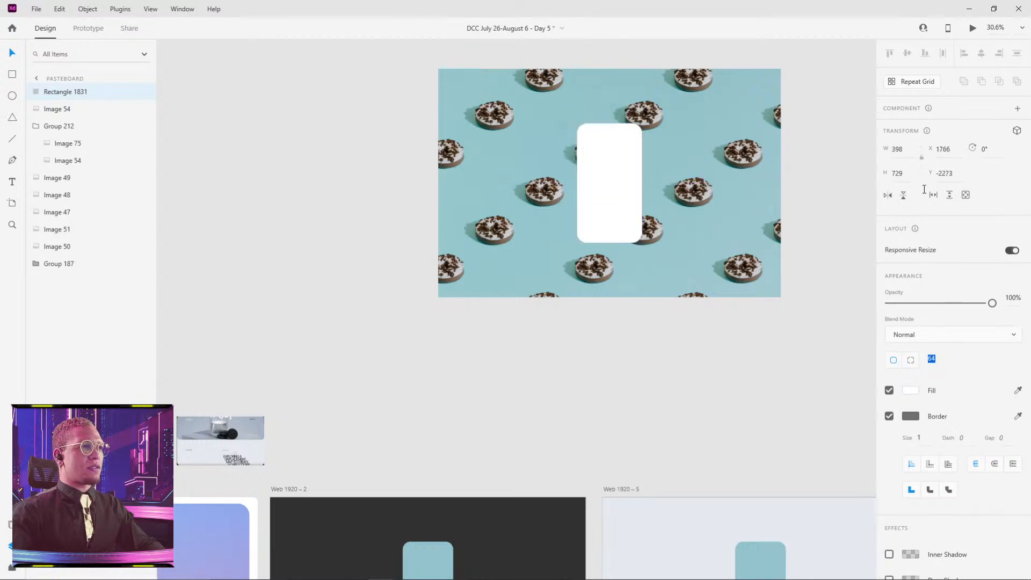
pyautogui.moveTo(928, 133); pyautogui.dragTo(927, 133)
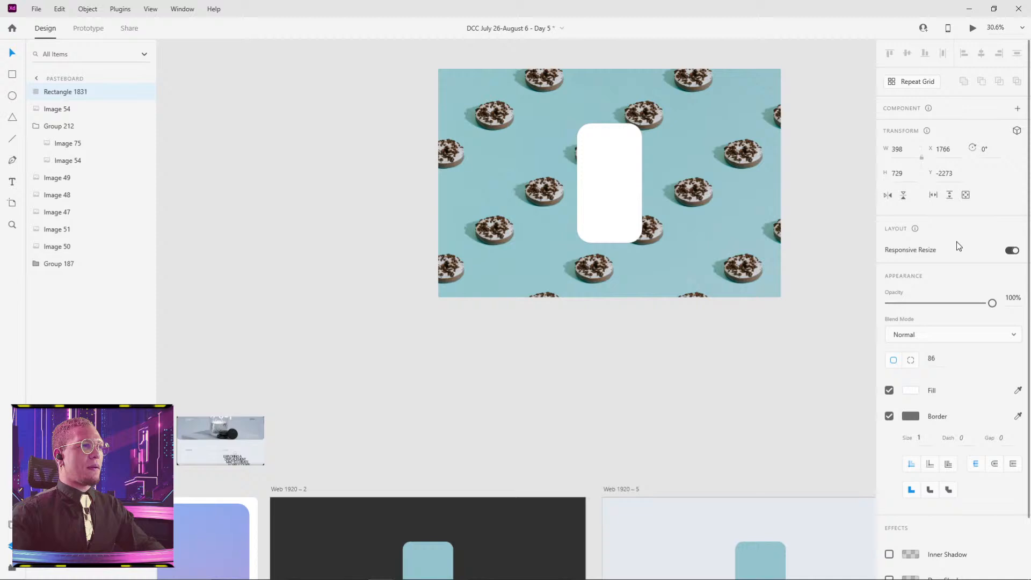
pyautogui.click(889, 417)
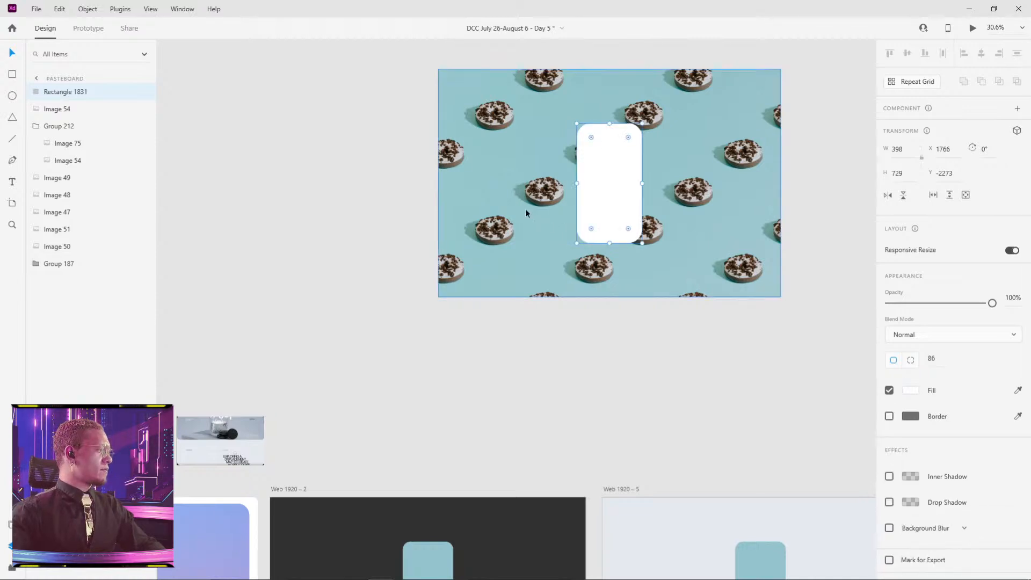
# - Select the dessert photo together with the rounded rectangle and apply Mask with Shape
pyautogui.click(554, 321)
pyautogui.moveTo(614, 345); pyautogui.dragTo(559, 389)
pyautogui.click(548, 209)
pyautogui.moveTo(547, 213)
pyautogui.mouseDown()
pyautogui.moveTo(543, 199)
pyautogui.moveTo(549, 207)
pyautogui.mouseUp()
pyautogui.keyDown('shift'); pyautogui.click(627, 194); pyautogui.keyUp('shift')
pyautogui.rightClick(551, 209)
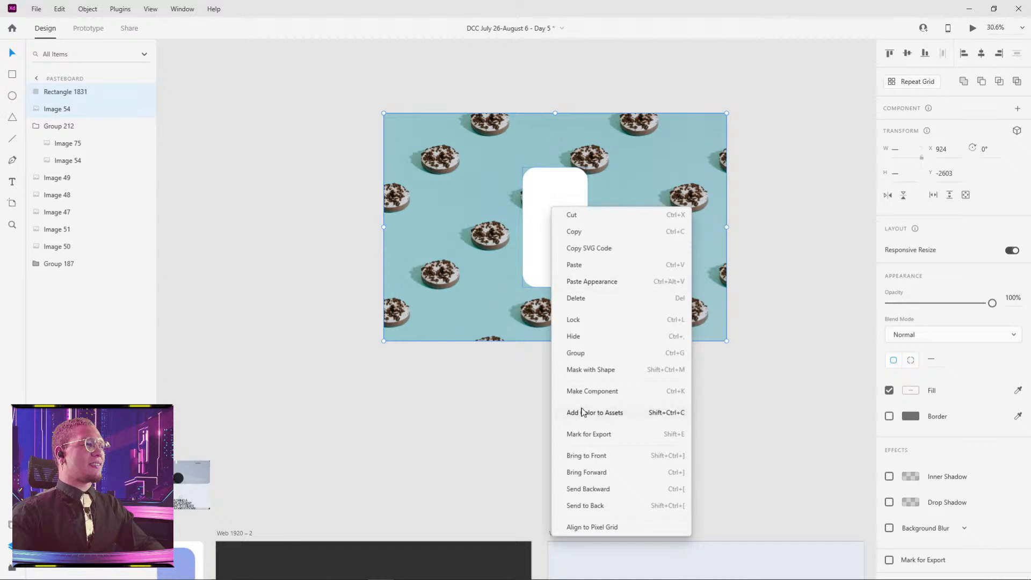
pyautogui.click(594, 370)
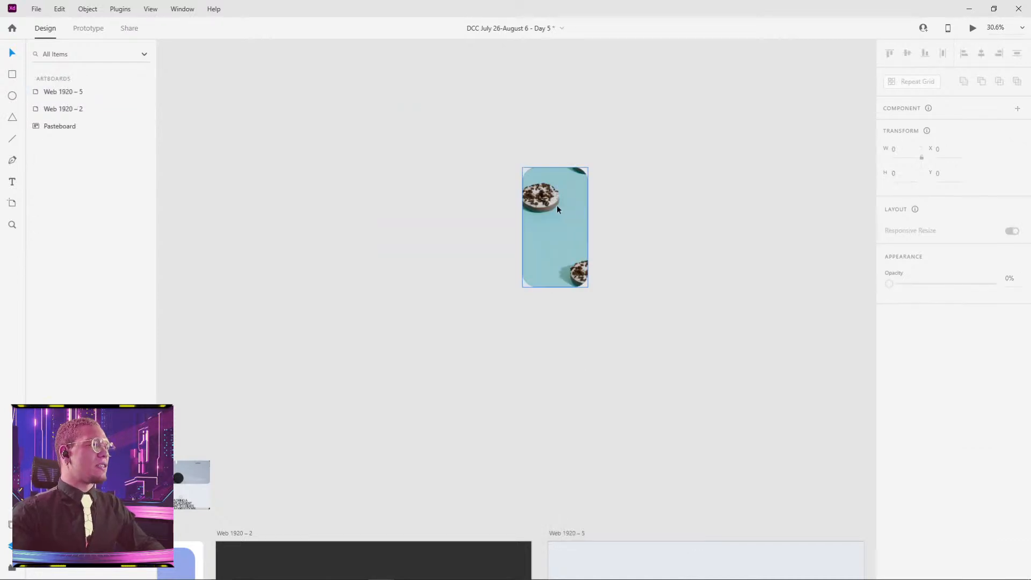
# - Inside the mask, enlarge the photo to about 2166 × 1444 and move it so one dessert sits in the middle
pyautogui.doubleClick(556, 204)
pyautogui.moveTo(563, 199); pyautogui.dragTo(574, 222)
pyautogui.moveTo(743, 370); pyautogui.dragTo(753, 382)
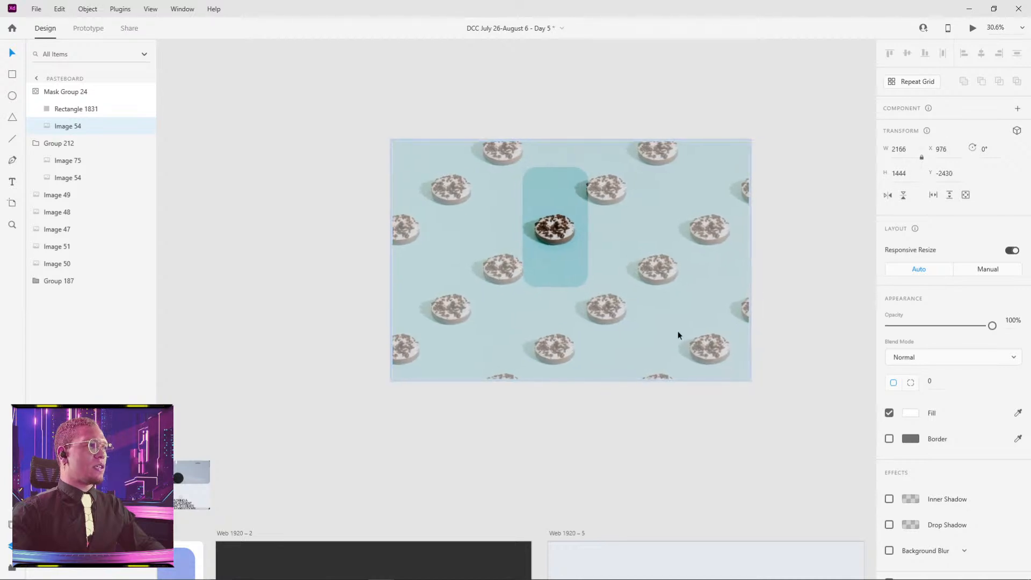
pyautogui.moveTo(680, 336); pyautogui.dragTo(677, 334)
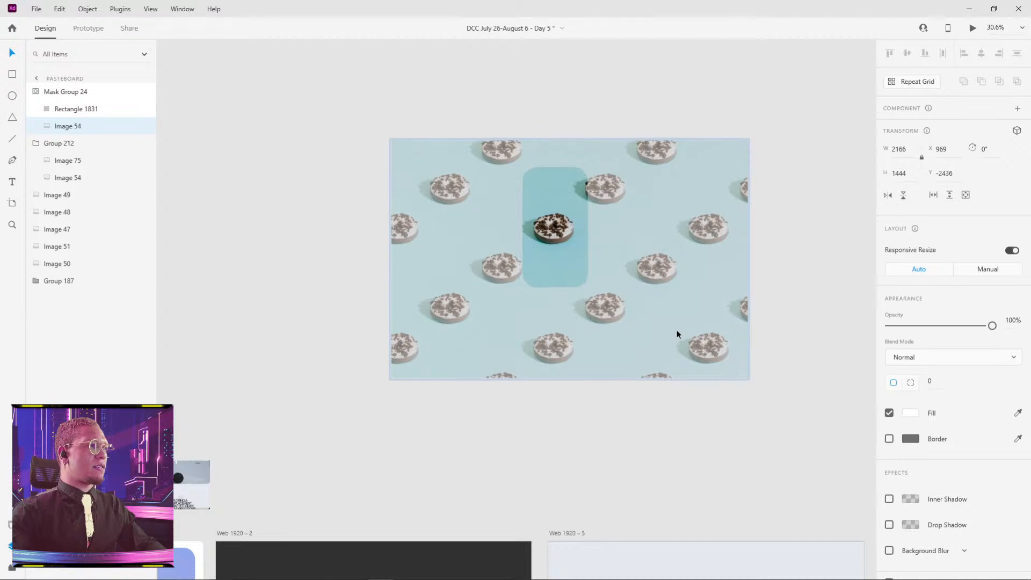
# - Check the rounded card up close and enlarge the masked photo slightly to about 2179 × 1453
pyautogui.click(712, 479)
pyautogui.scroll(-3, 629, 445)
pyautogui.scroll(7, 596, 320)
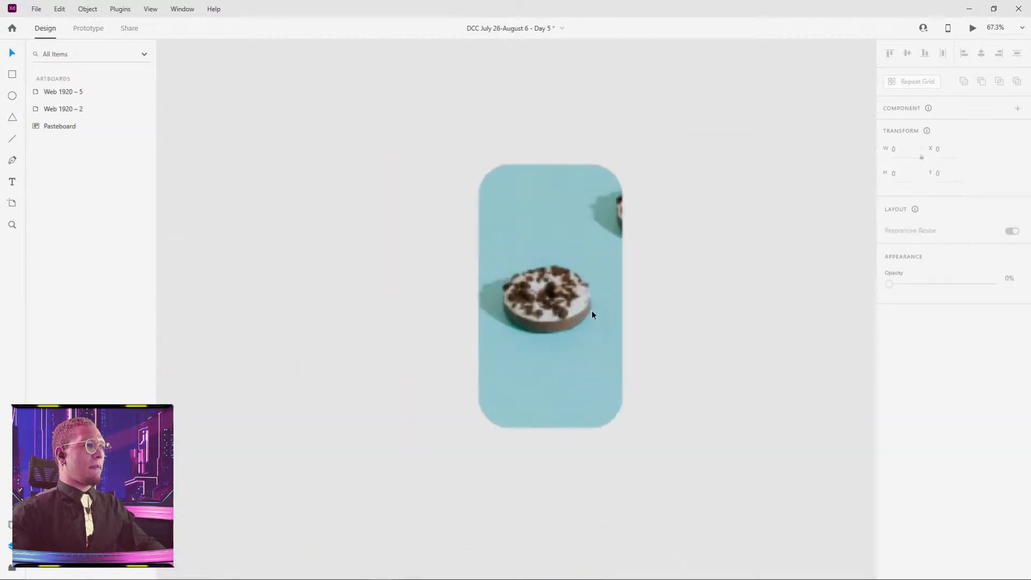
pyautogui.doubleClick(593, 315)
pyautogui.scroll(-4, 672, 306)
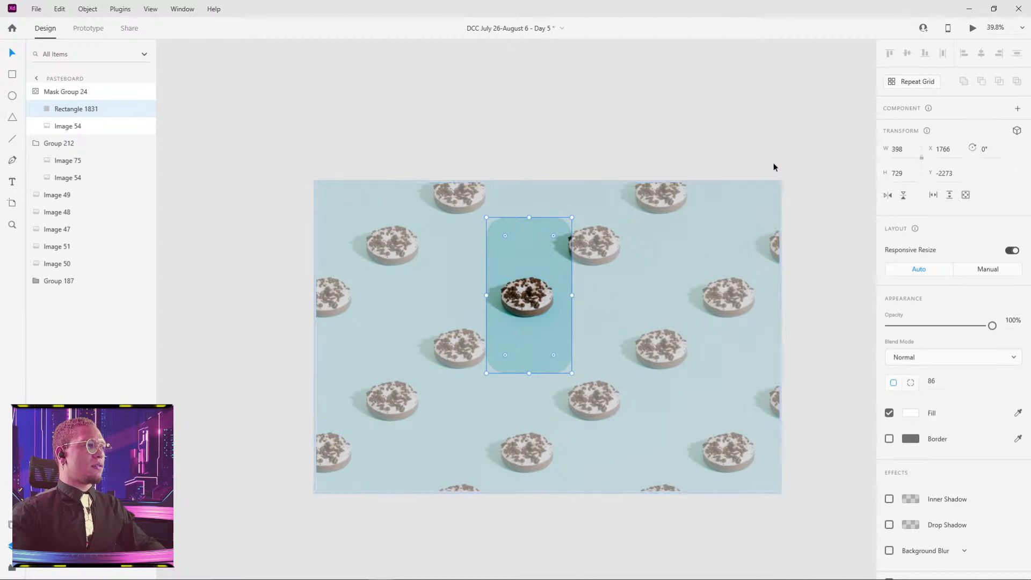
pyautogui.click(778, 186)
pyautogui.moveTo(780, 184); pyautogui.dragTo(780, 185)
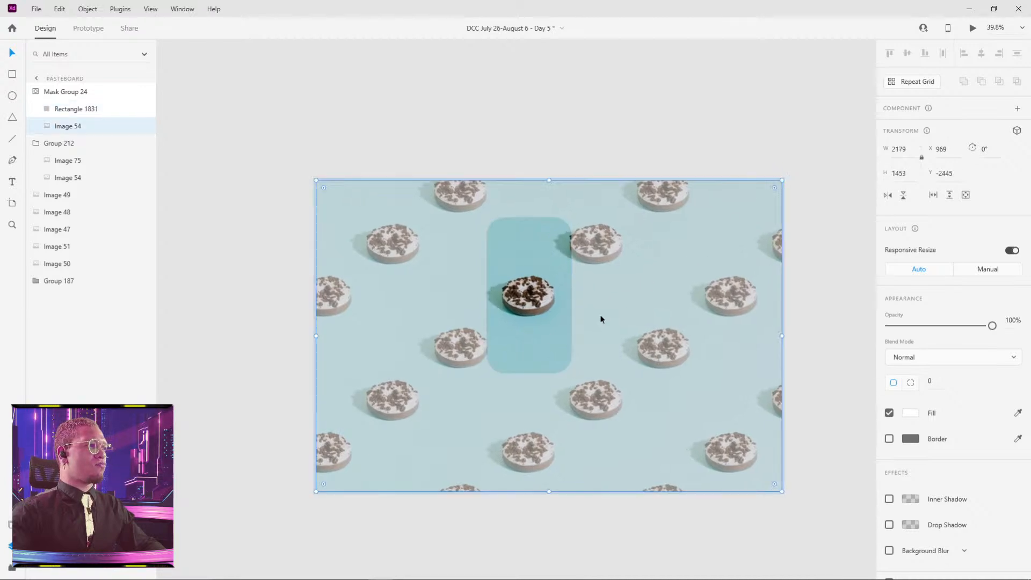
# - Try framing a different dessert in the mask, undo that shift, and fine-tune the photo's position around the original dessert
pyautogui.moveTo(601, 317); pyautogui.dragTo(730, 375)
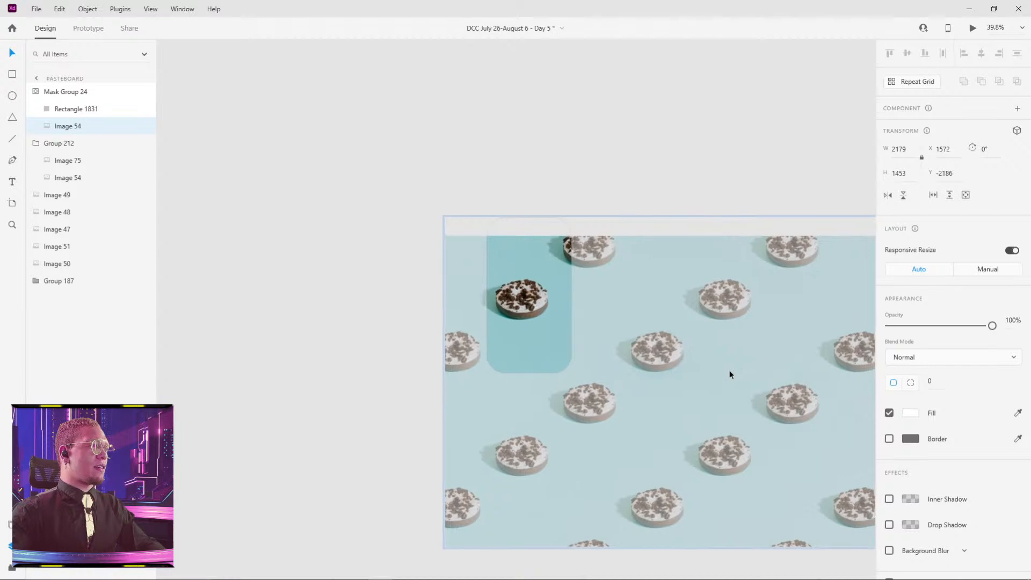
pyautogui.hotkey('ctrl', 'z')
pyautogui.click(746, 85)
pyautogui.doubleClick(538, 311)
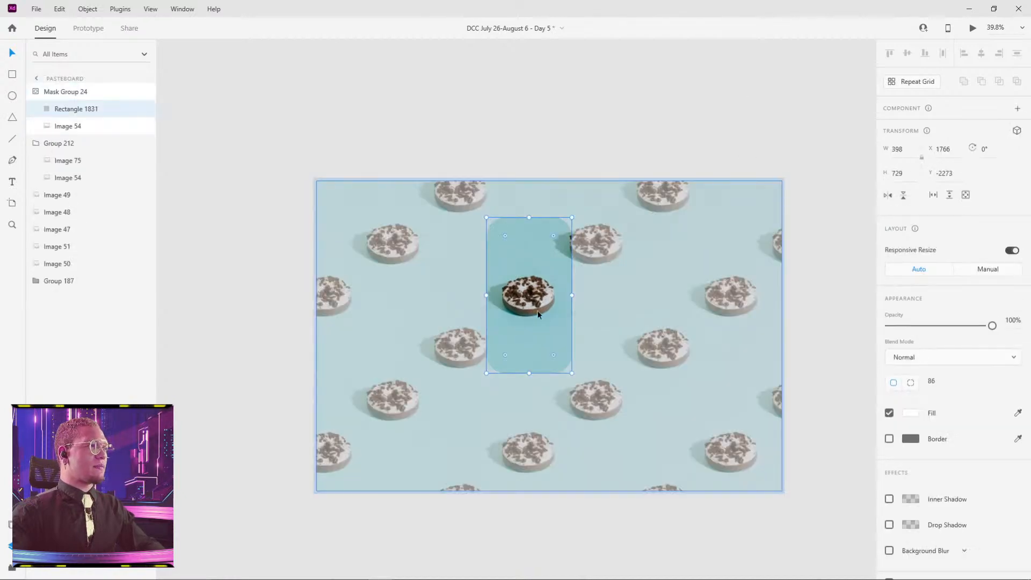
pyautogui.click(567, 300)
pyautogui.moveTo(567, 300); pyautogui.dragTo(592, 293)
pyautogui.click(600, 79)
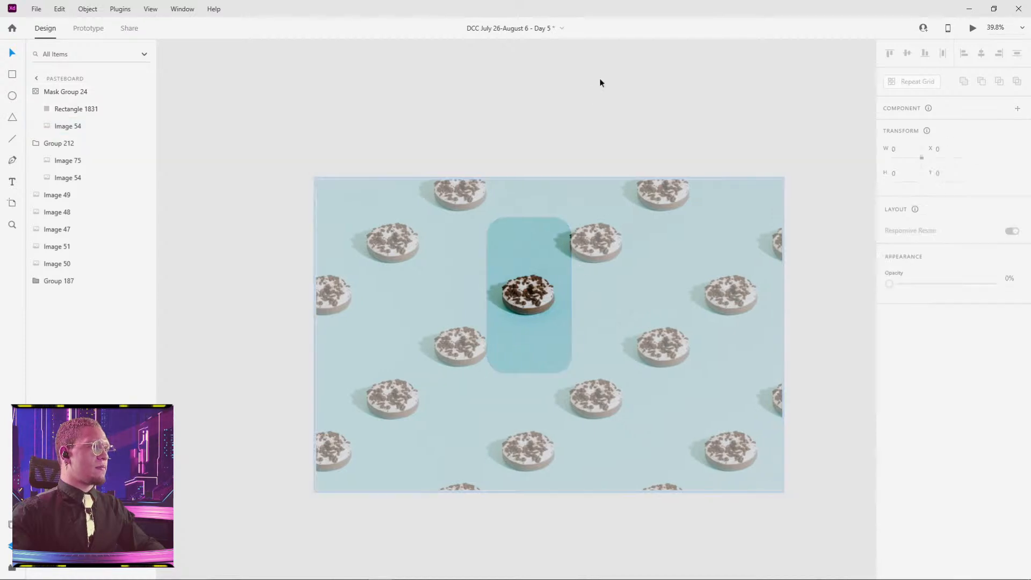
# - Nudge the masked photo to about X 987, Y -2450, and select the complete mask group on the pasteboard
pyautogui.scroll(-5, 632, 121)
pyautogui.doubleClick(529, 156)
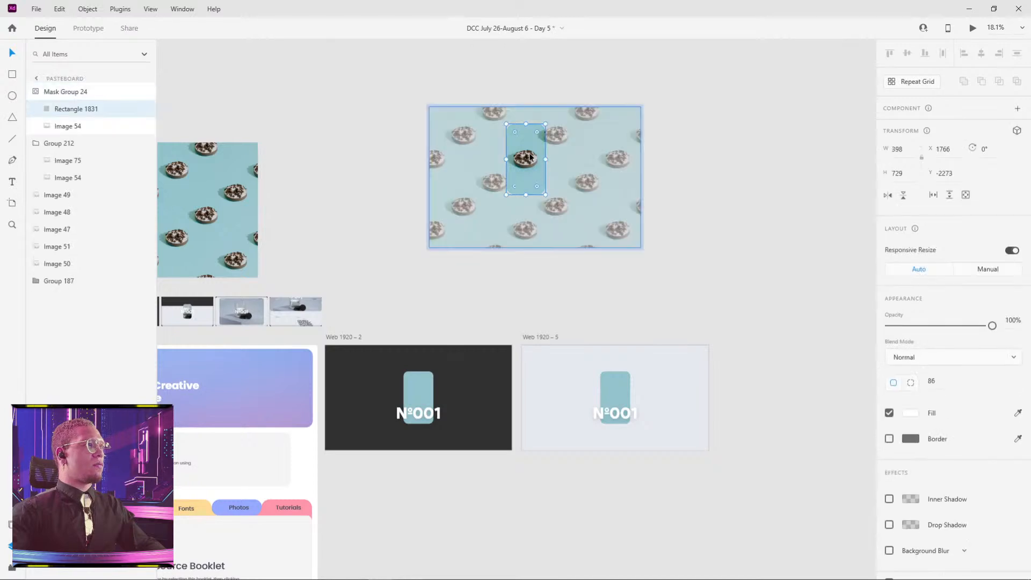
pyautogui.scroll(5, 524, 179)
pyautogui.click(484, 143)
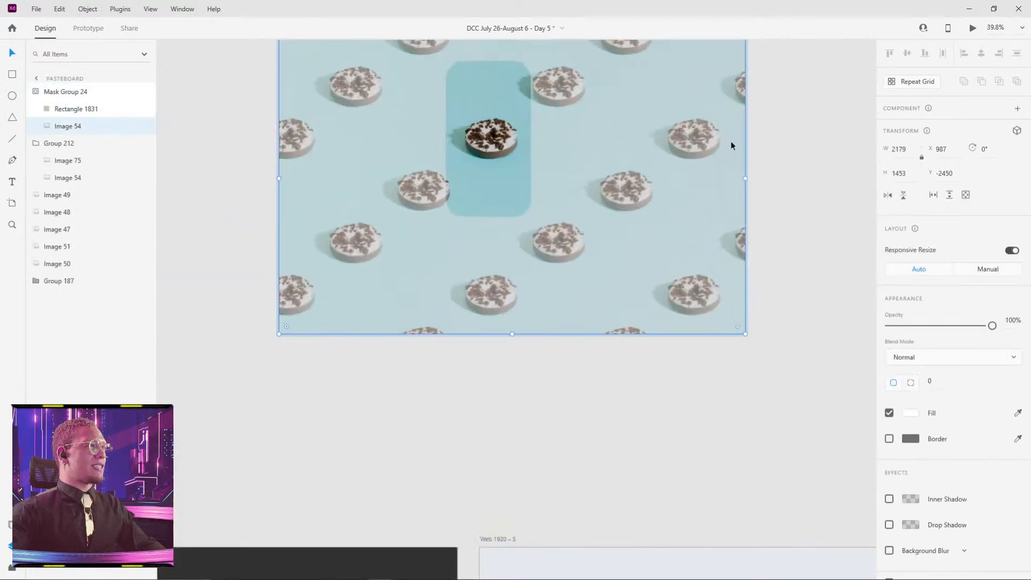
pyautogui.click(778, 144)
pyautogui.click(483, 152)
pyautogui.scroll(-5, 595, 251)
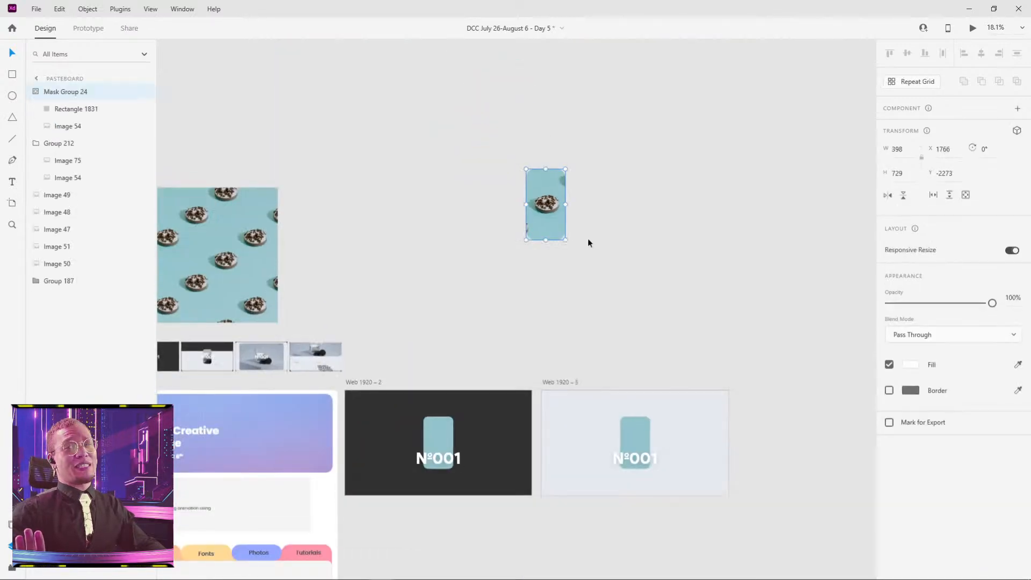
# - Move the masked dessert card from the pasteboard onto the lower edge of the Web 1920 – 2 artboard
pyautogui.moveTo(660, 310); pyautogui.dragTo(665, 236)
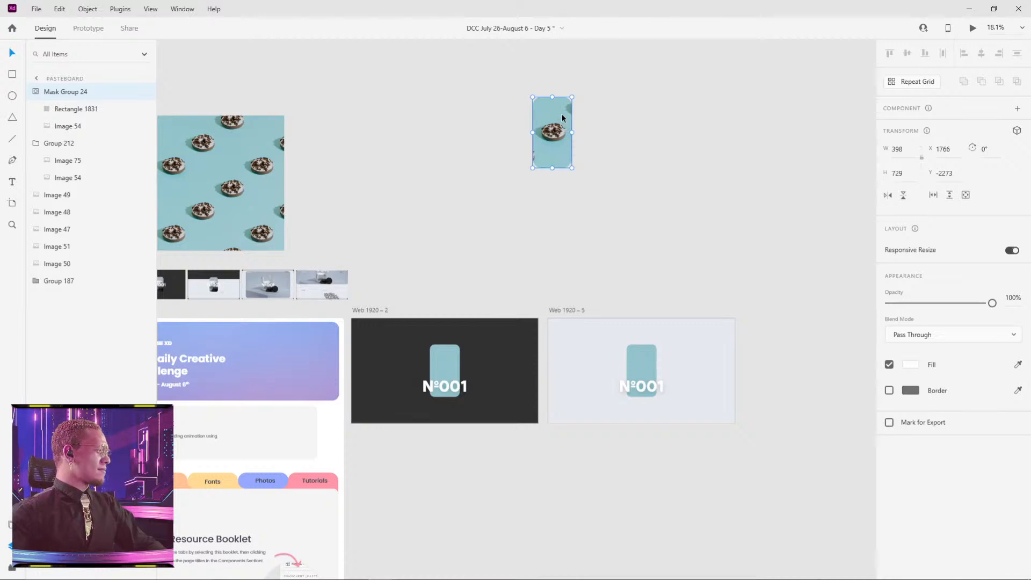
pyautogui.moveTo(562, 118); pyautogui.dragTo(479, 253)
pyautogui.scroll(4, 514, 296)
pyautogui.moveTo(498, 299); pyautogui.dragTo(647, 112)
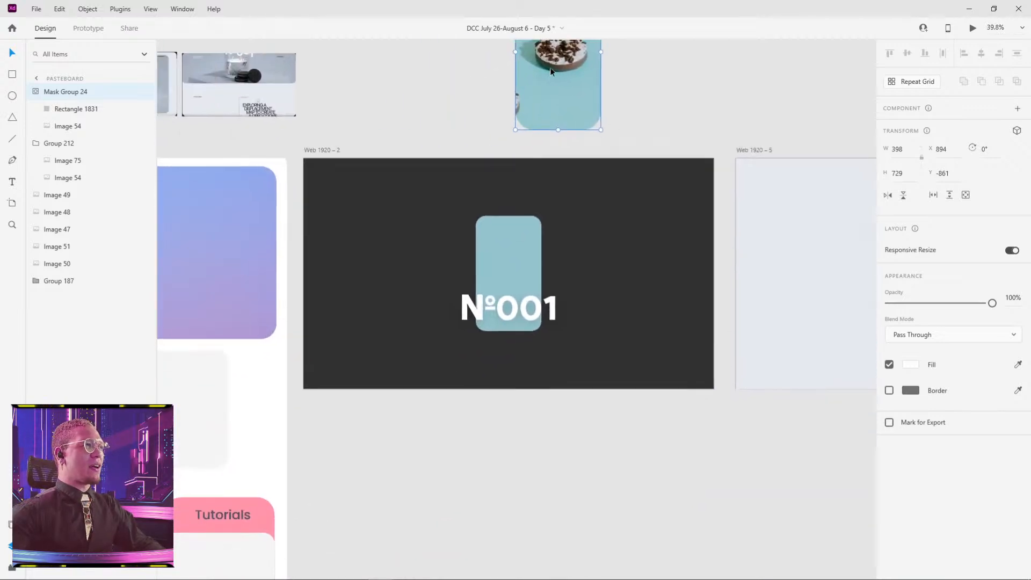
pyautogui.moveTo(550, 72); pyautogui.dragTo(628, 461)
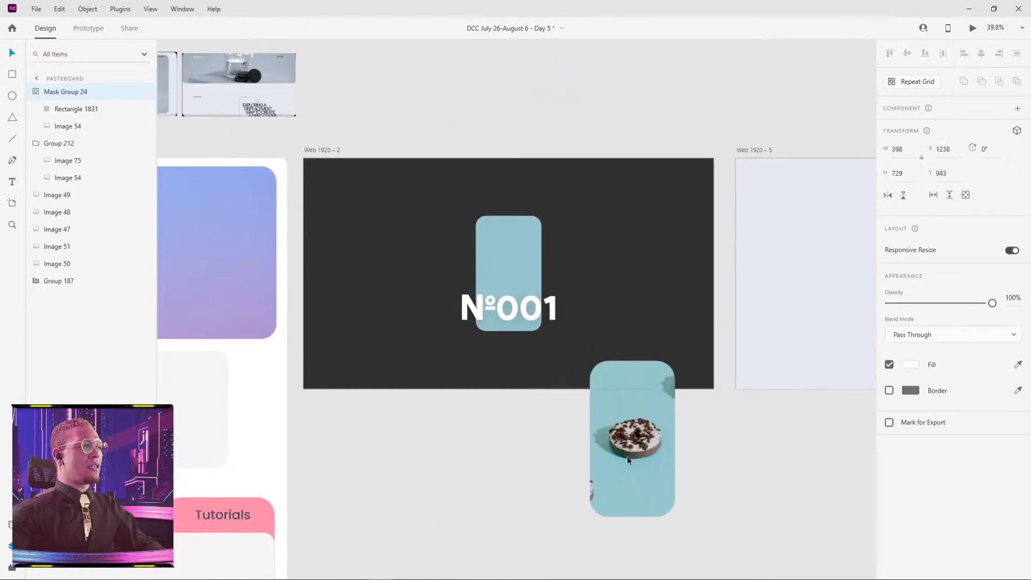
# - Scale the masked dessert card to 294 × 539 and place it over the plain teal card at X 813, Y 271
pyautogui.click(511, 262)
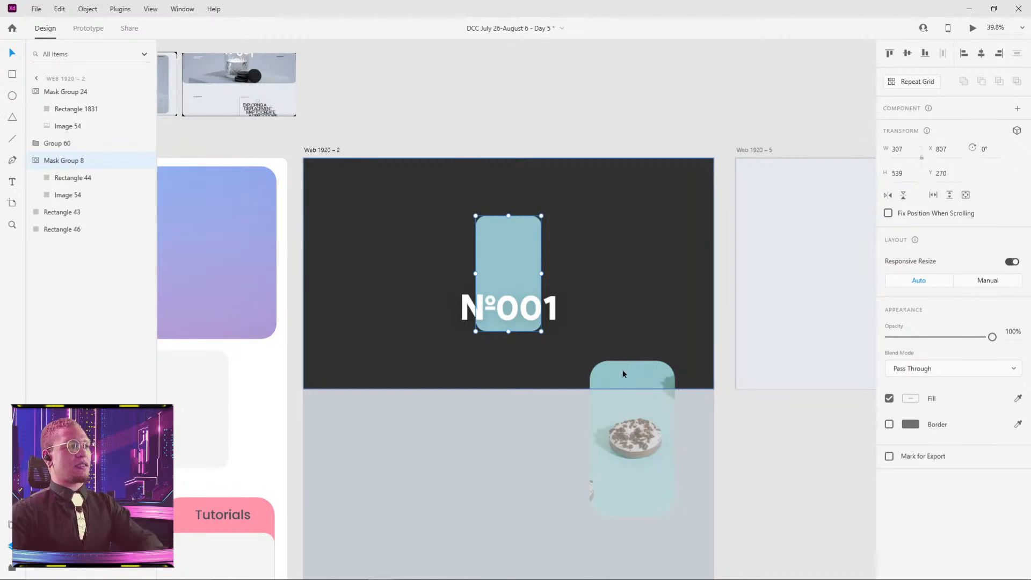
pyautogui.moveTo(623, 374); pyautogui.dragTo(635, 218)
pyautogui.moveTo(612, 284); pyautogui.dragTo(521, 283)
pyautogui.scroll(5, 519, 280)
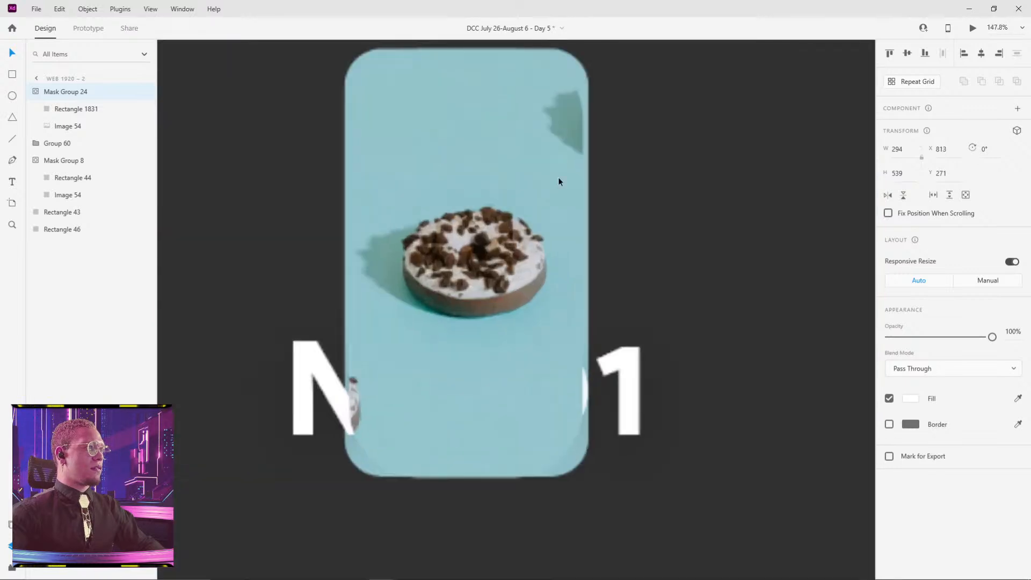
# - Reduce the corner radius of the dessert card's mask rectangle to 38 to match the teal card underneath
pyautogui.moveTo(567, 95); pyautogui.dragTo(555, 243)
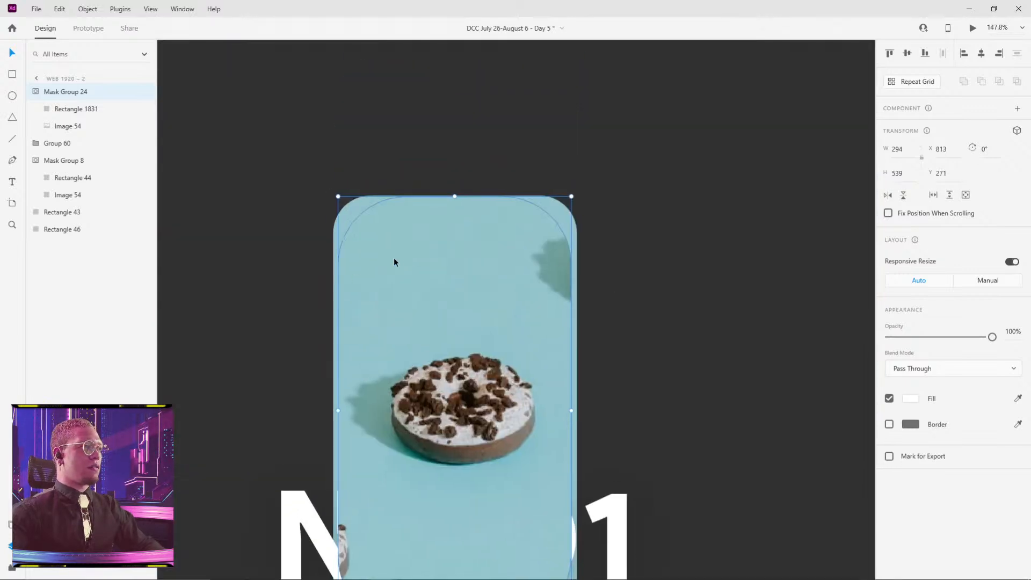
pyautogui.doubleClick(394, 262)
pyautogui.click(932, 381)
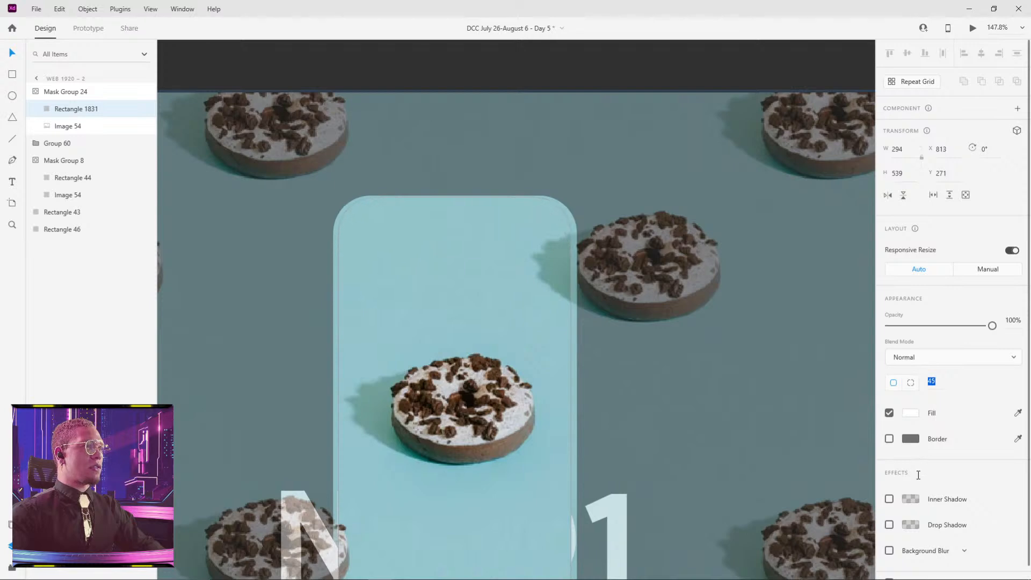
pyautogui.moveTo(918, 475); pyautogui.dragTo(919, 508)
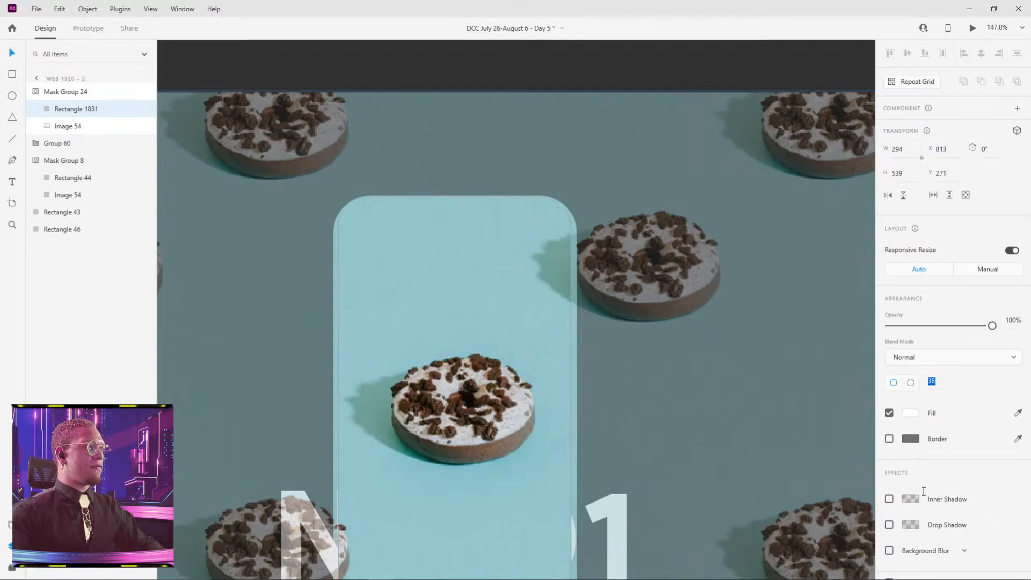
pyautogui.click(620, 156)
pyautogui.scroll(-4, 586, 238)
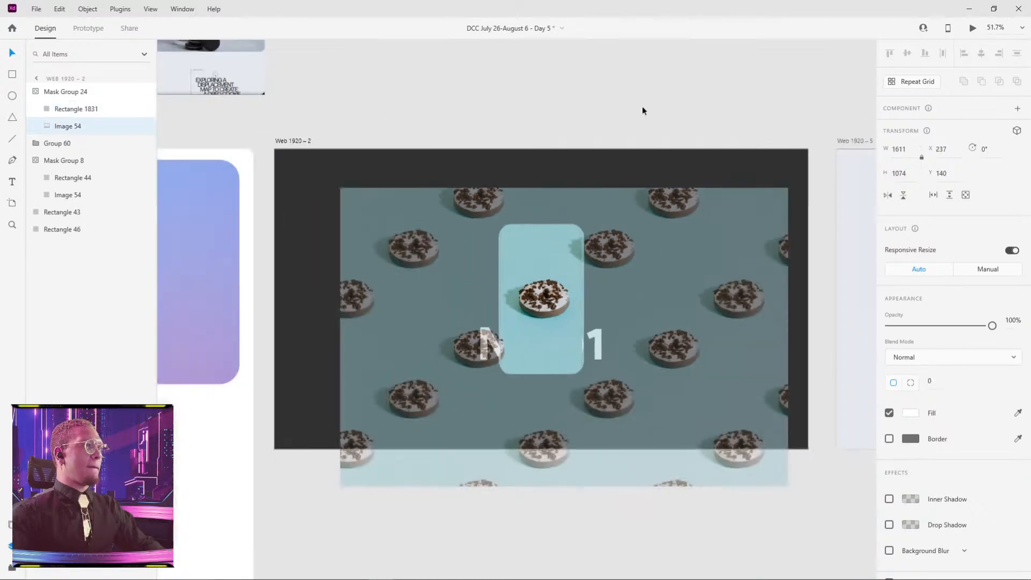
pyautogui.click(643, 110)
# - Shift the dessert card aside on Web 1920 – 2 and delete the plain teal card it covered
pyautogui.scroll(3, 562, 299)
pyautogui.moveTo(487, 235); pyautogui.dragTo(621, 219)
pyautogui.click(513, 238)
pyautogui.press('Delete')
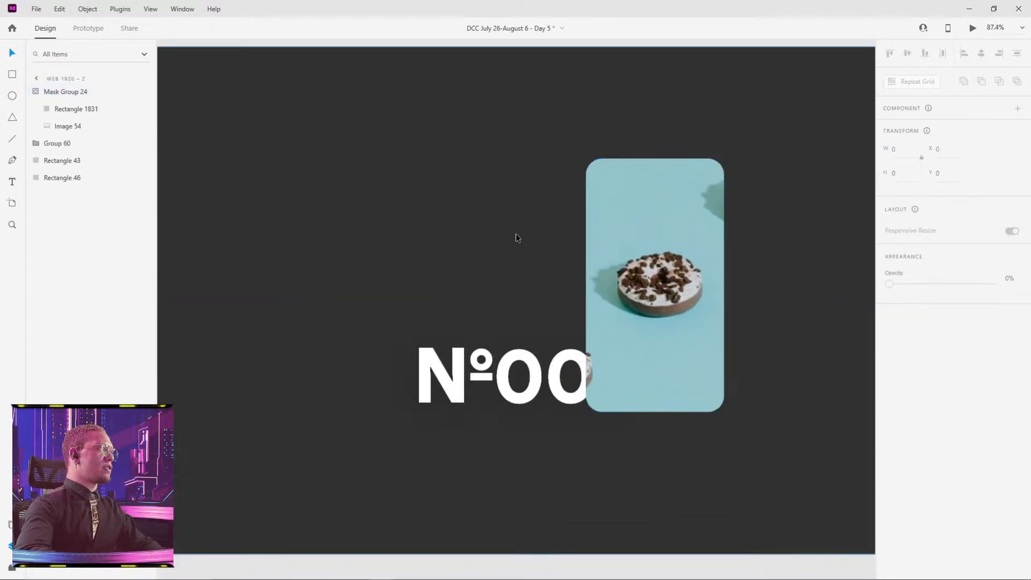
# - Position the dessert card at X 813, Y 259 and layer it directly behind the №001 text, above the dark background
pyautogui.moveTo(599, 202); pyautogui.dragTo(504, 268)
pyautogui.hotkey('ctrl', 'shift', '[')
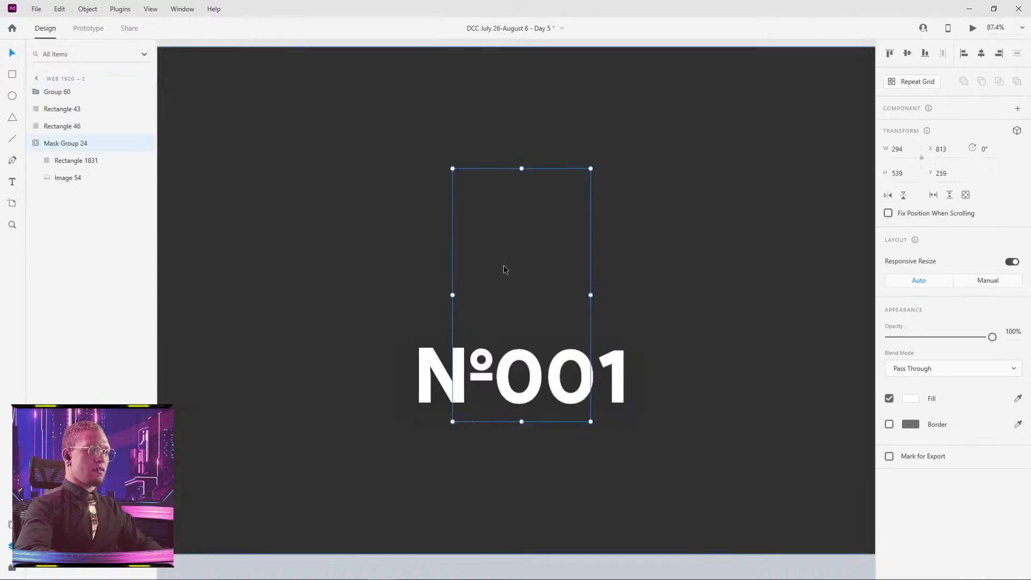
pyautogui.hotkey('ctrl', ']')
pyautogui.hotkey('ctrl', ']')
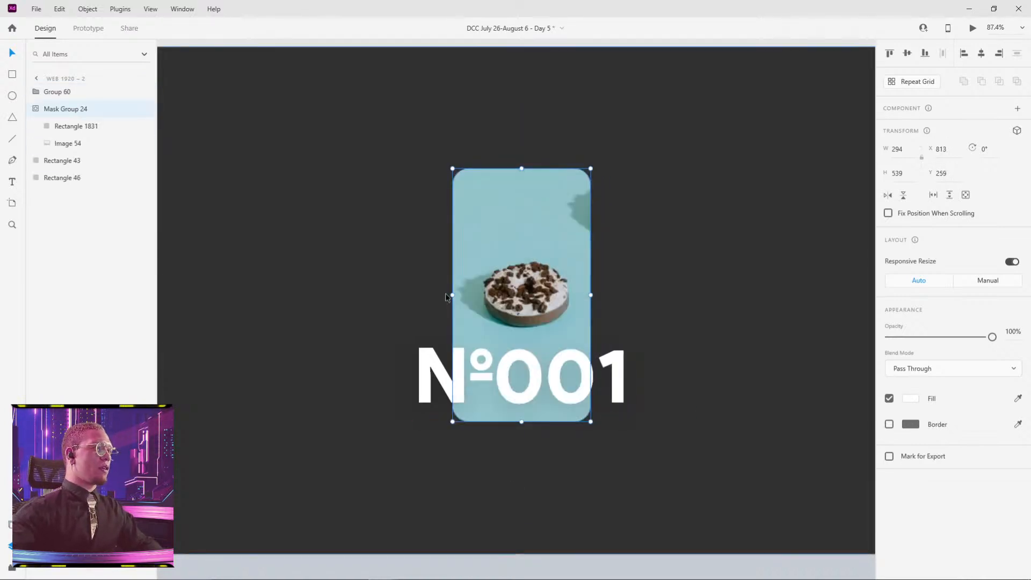
pyautogui.moveTo(488, 382); pyautogui.dragTo(514, 339)
pyautogui.hotkey('ctrl', 'z')
pyautogui.click(669, 310)
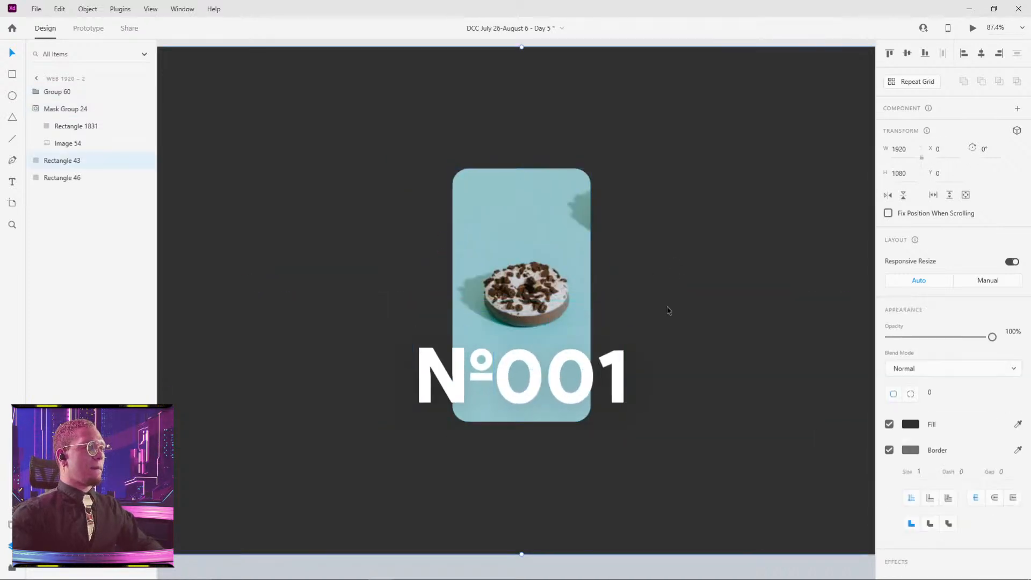
# - Rename the dessert card's mask group on Web 1920 – 2 as Donut
pyautogui.scroll(-4, 669, 311)
pyautogui.moveTo(695, 288); pyautogui.dragTo(577, 327)
pyautogui.moveTo(808, 375); pyautogui.dragTo(680, 296)
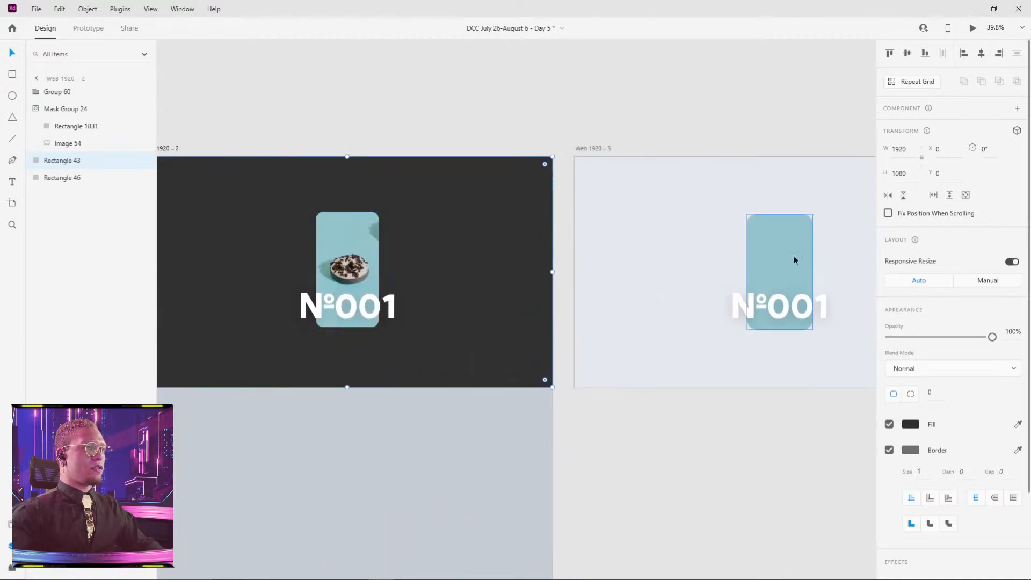
pyautogui.click(344, 230)
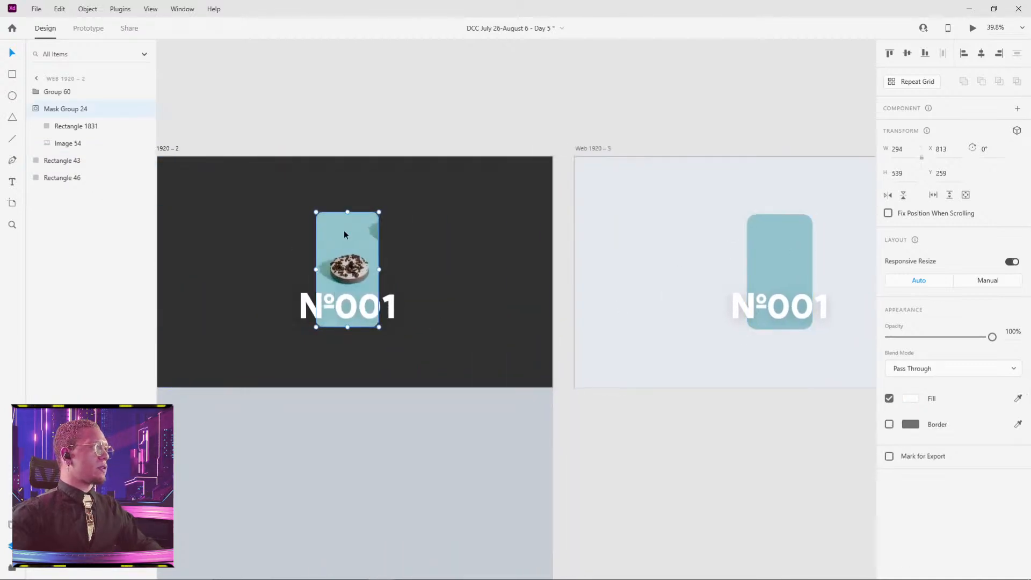
pyautogui.click(34, 110)
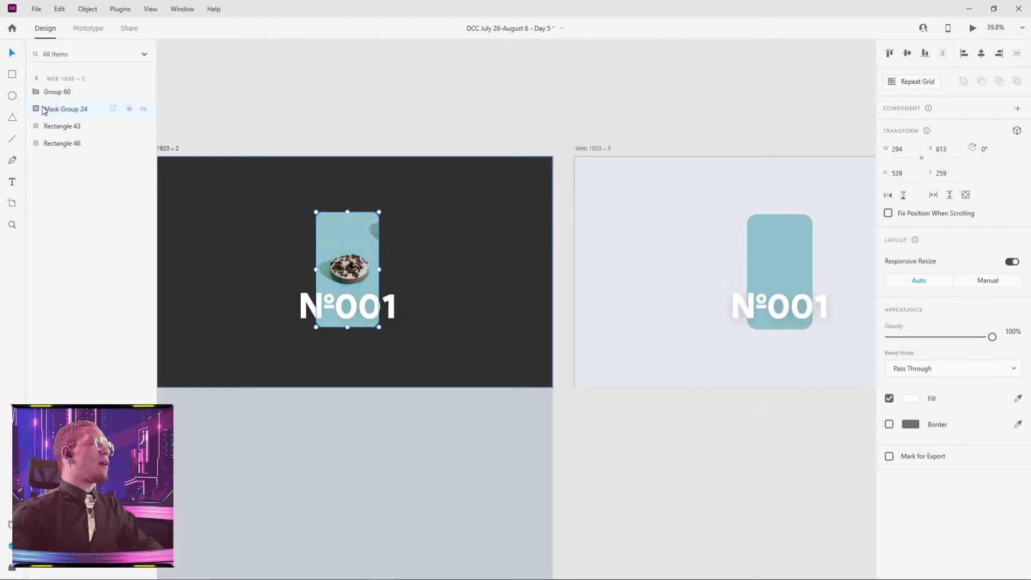
pyautogui.doubleClick(70, 110)
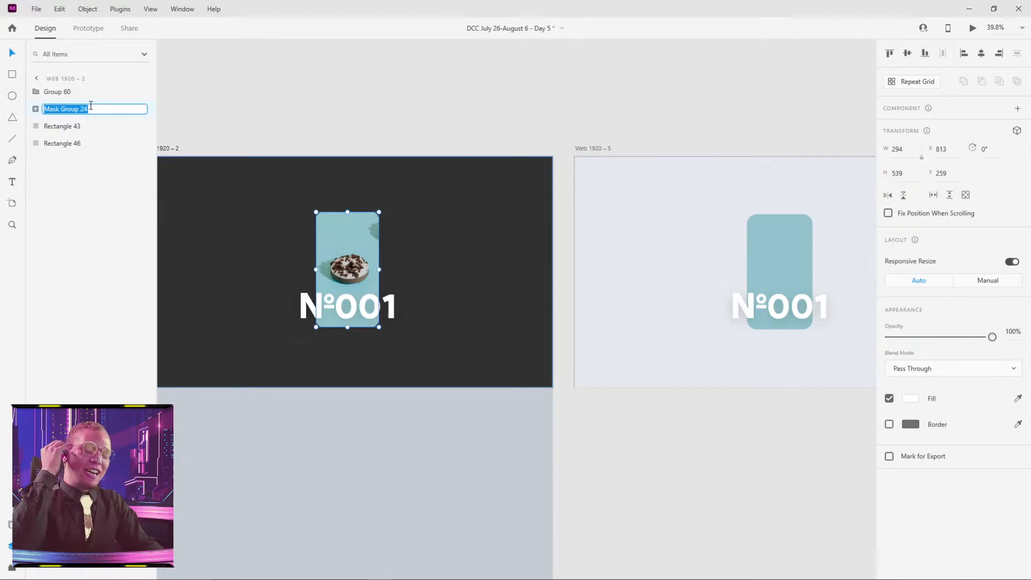
pyautogui.write('D')
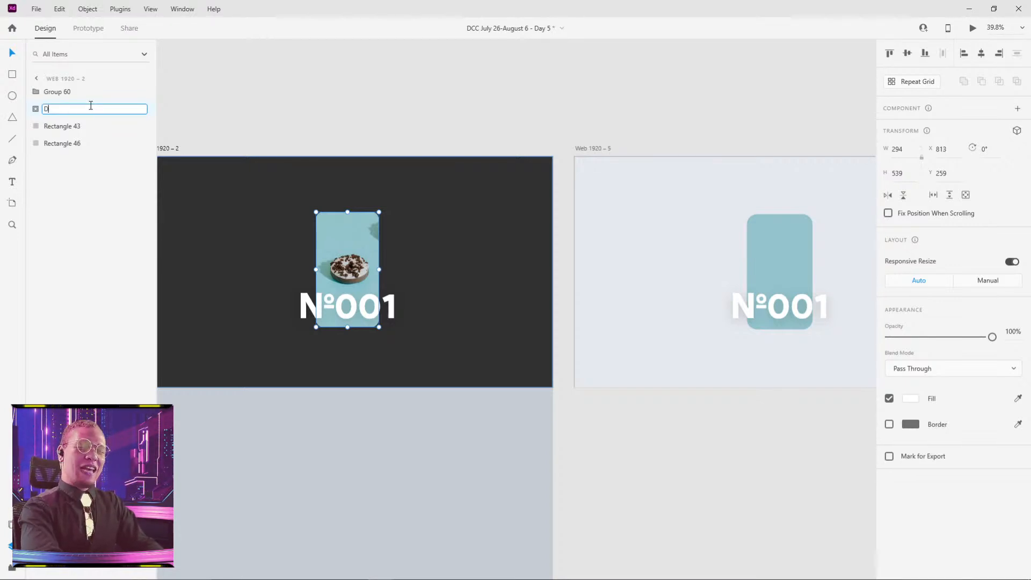
pyautogui.write('onut')
pyautogui.press('Return')
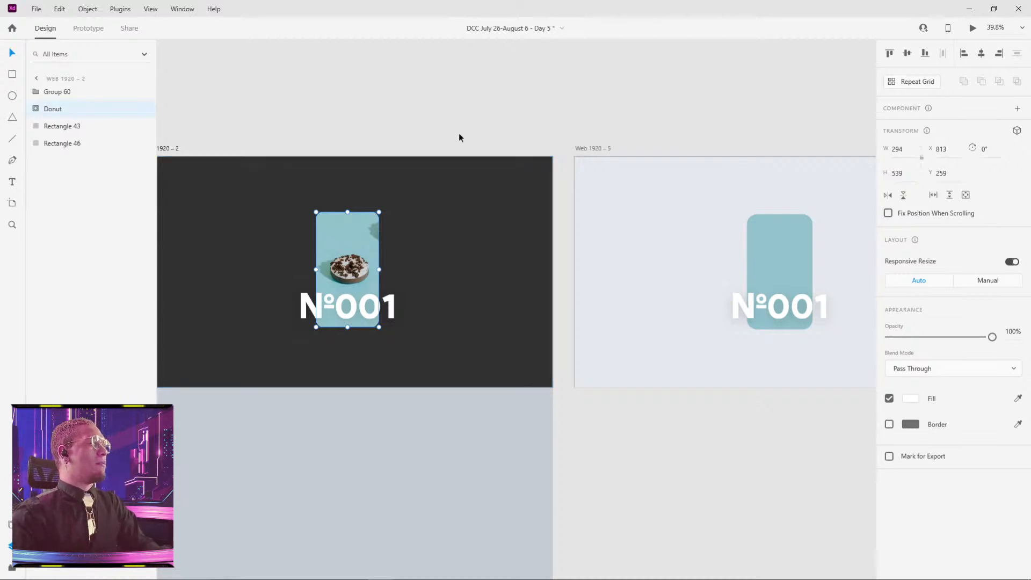
# - Replace the plain teal card on Web 1920 – 5 with a copy of the Donut card, layered behind the №001 text
pyautogui.click(782, 253)
pyautogui.moveTo(832, 226); pyautogui.dragTo(629, 215)
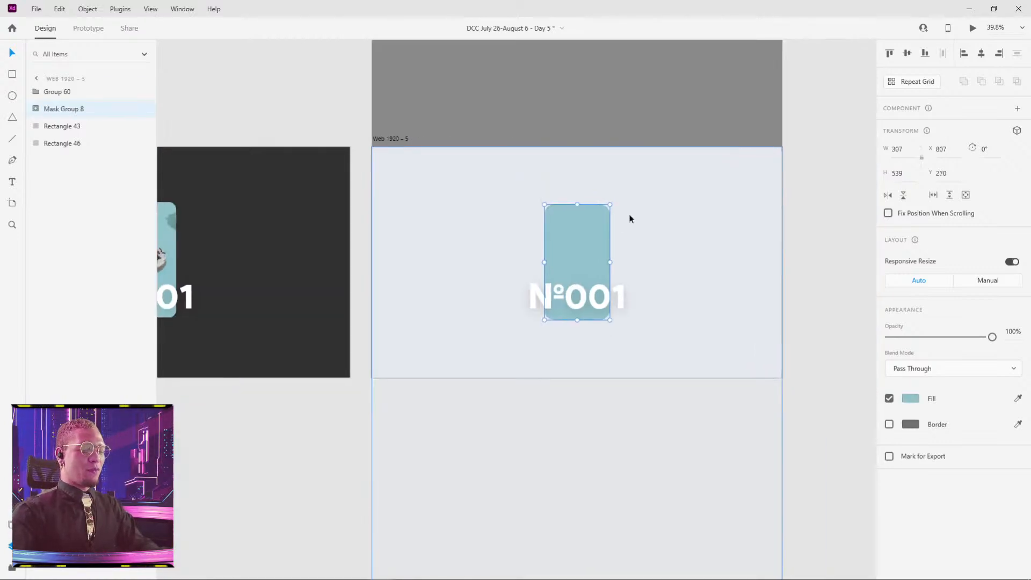
pyautogui.press('Delete')
pyautogui.hotkey('ctrl', 'v')
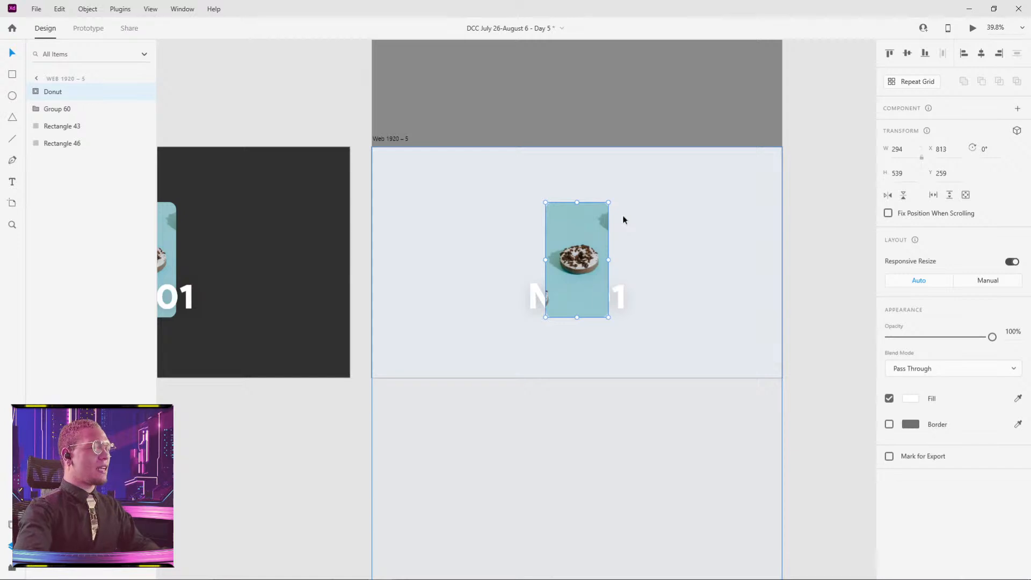
pyautogui.moveTo(55, 111); pyautogui.dragTo(53, 88)
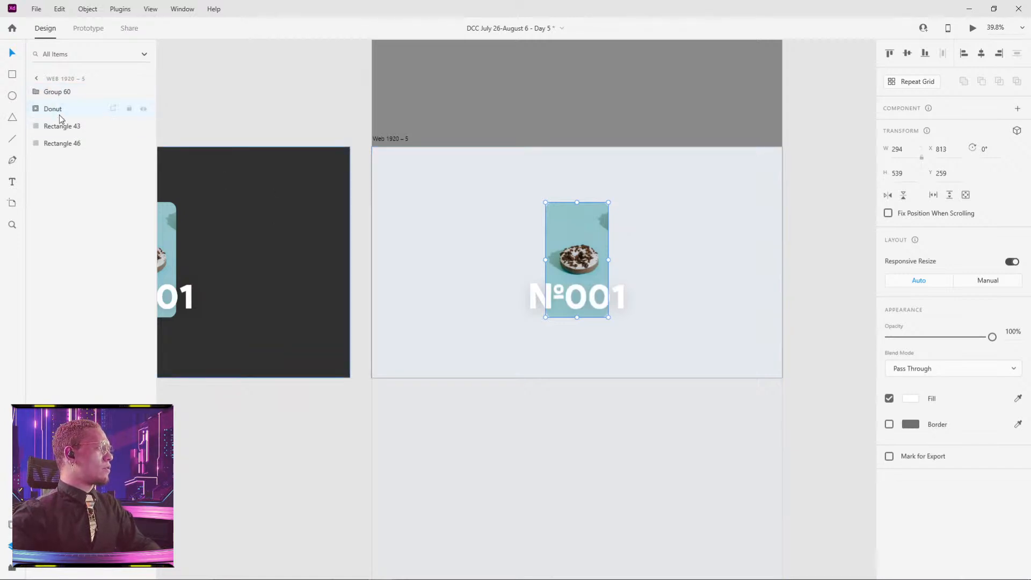
# - Compare the two artboards and examine the light and dark background rectangles behind their cards
pyautogui.click(300, 435)
pyautogui.moveTo(283, 468); pyautogui.dragTo(497, 431)
pyautogui.scroll(-1, 356, 92)
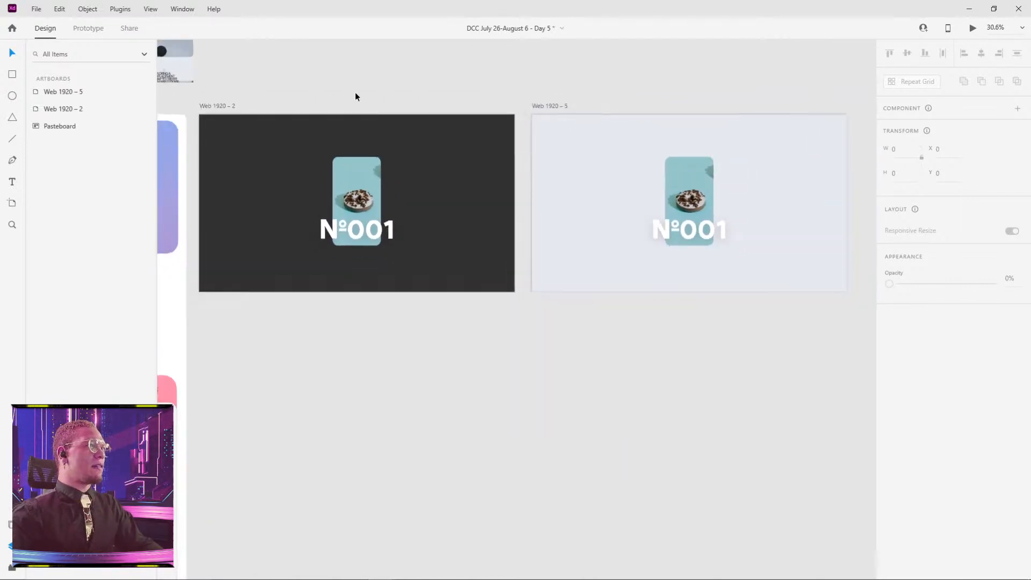
pyautogui.click(591, 140)
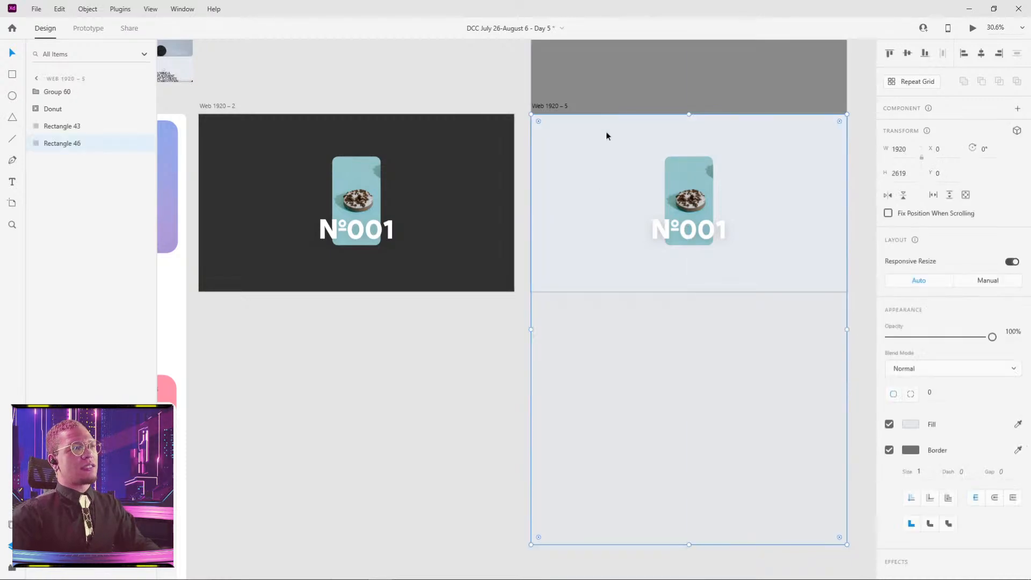
pyautogui.moveTo(606, 136); pyautogui.dragTo(583, 256)
pyautogui.click(431, 259)
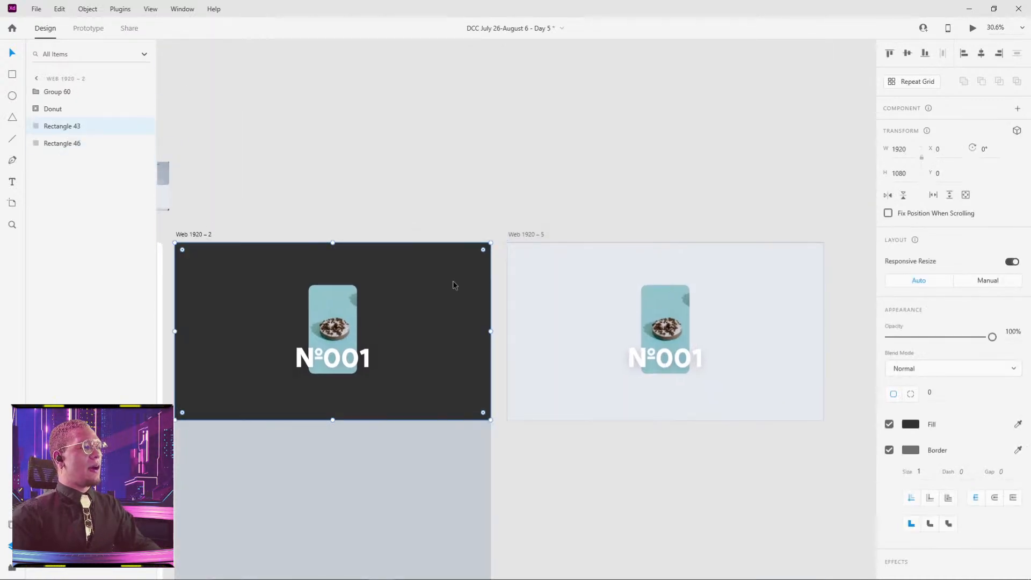
pyautogui.scroll(-2, 453, 285)
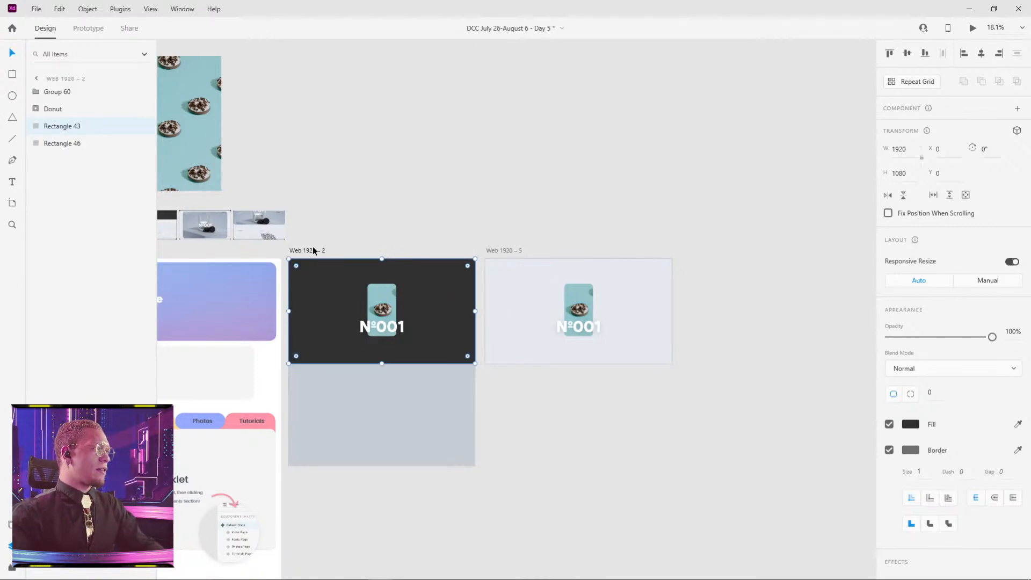
# - Move the row of five reference screenshots above the two Web 1920 artboards and enlarge it
pyautogui.hscroll(-6, 507, 317)
pyautogui.scroll(2, 672, 220)
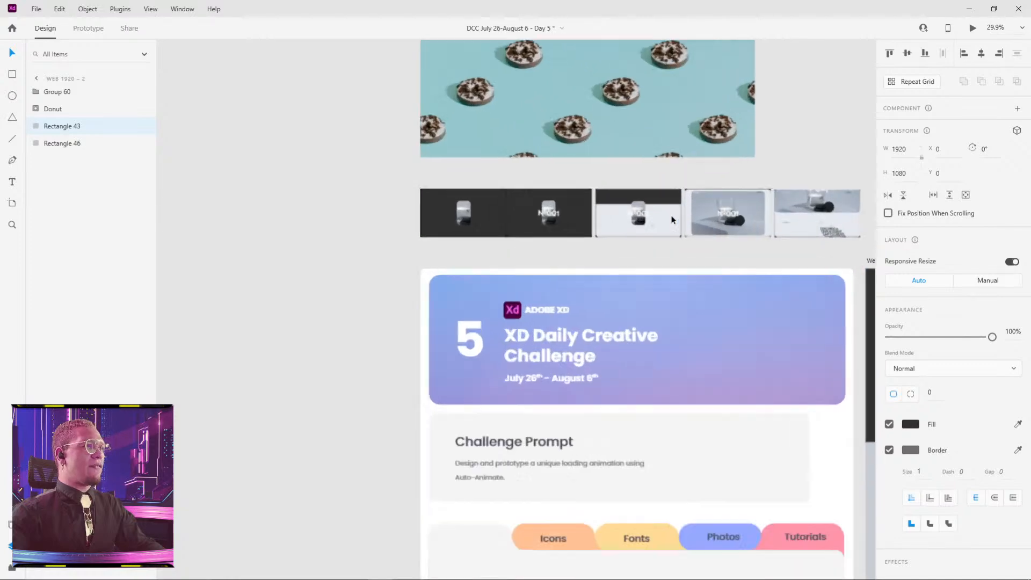
pyautogui.scroll(2, 672, 220)
pyautogui.scroll(2, 621, 262)
pyautogui.scroll(-4, 645, 264)
pyautogui.moveTo(642, 276); pyautogui.dragTo(450, 259)
pyautogui.click(566, 208)
pyautogui.click(455, 222)
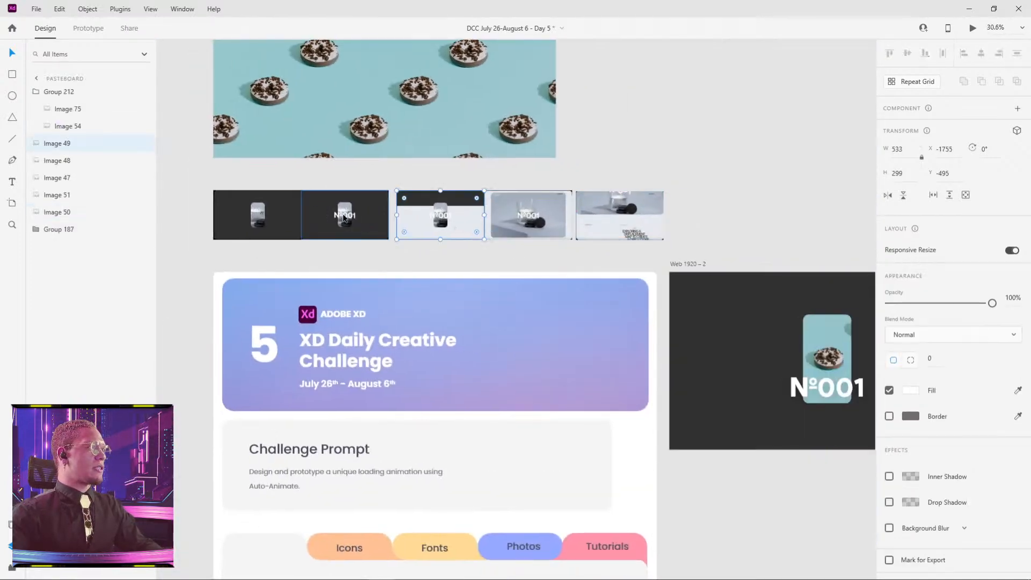
pyautogui.moveTo(213, 173); pyautogui.dragTo(830, 145)
pyautogui.scroll(-4, 638, 233)
pyautogui.moveTo(807, 204); pyautogui.dragTo(600, 220)
pyautogui.moveTo(642, 188); pyautogui.dragTo(811, 299)
pyautogui.click(640, 278)
# - Examine the reference screenshots' transition from dark background to light background to expanded photo, alongside the two artboards
pyautogui.scroll(3, 340, 261)
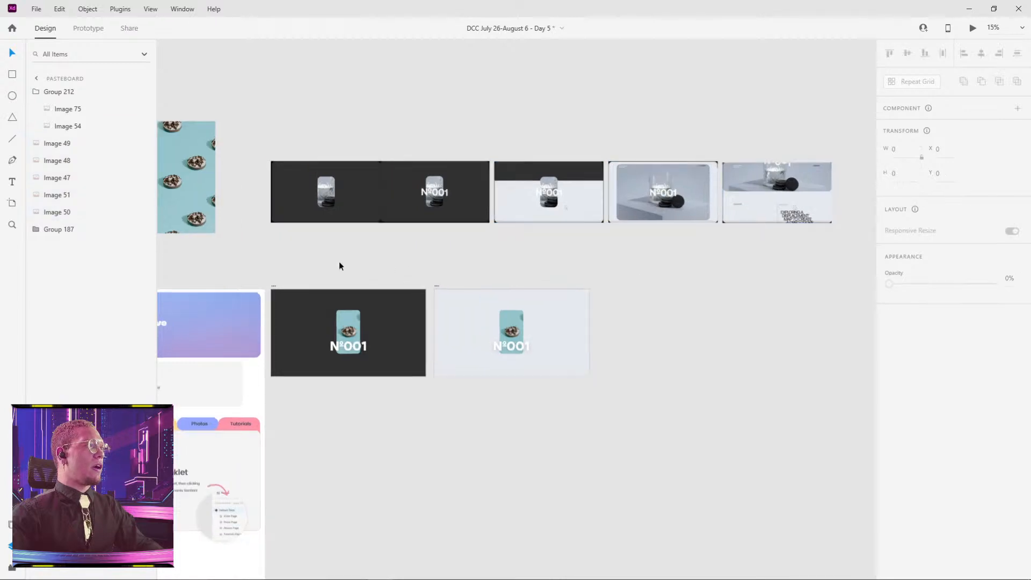
pyautogui.moveTo(366, 261); pyautogui.dragTo(385, 332)
pyautogui.scroll(5, 472, 273)
pyautogui.moveTo(528, 216); pyautogui.dragTo(493, 249)
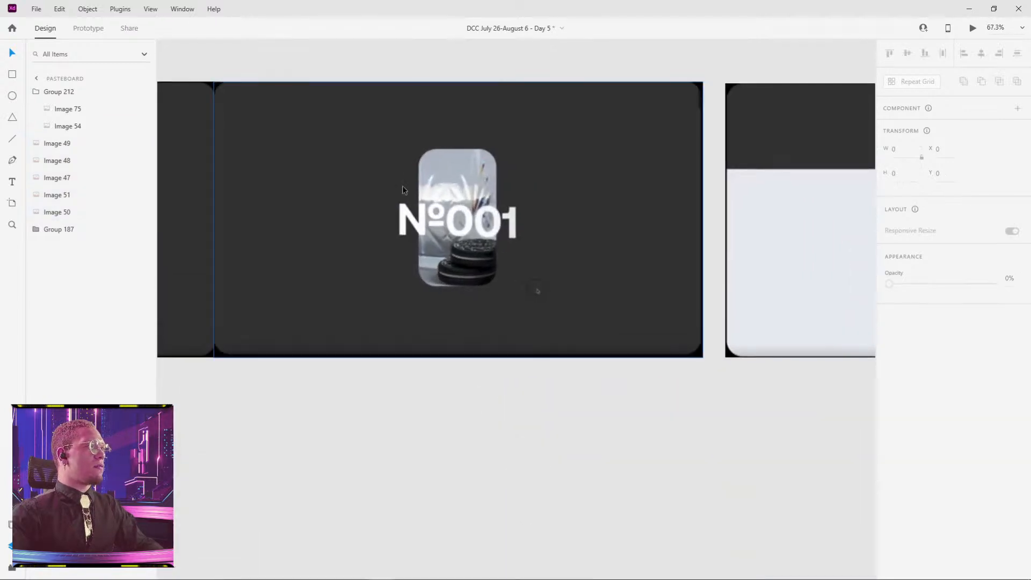
pyautogui.moveTo(638, 194); pyautogui.dragTo(252, 225)
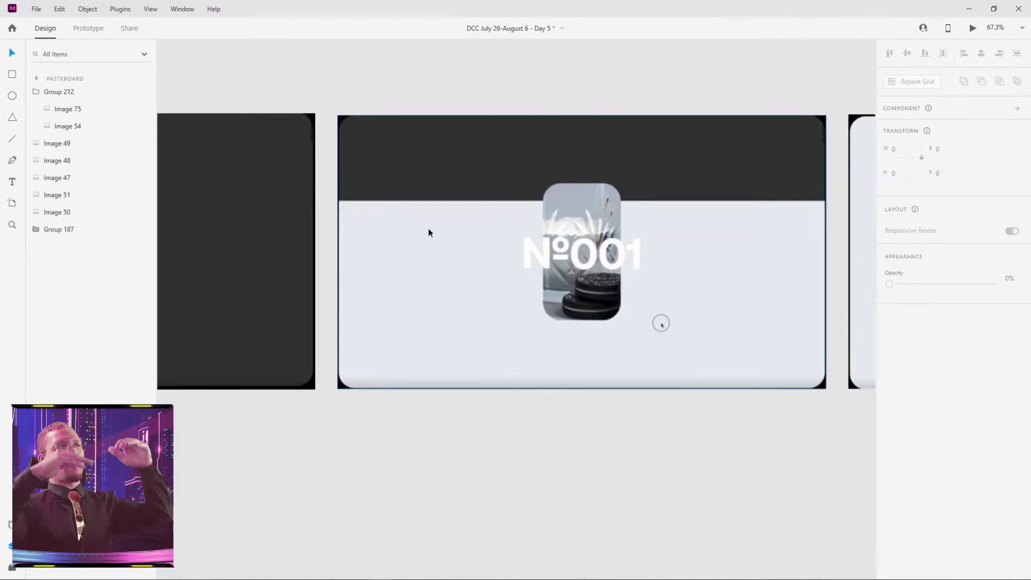
pyautogui.moveTo(644, 228); pyautogui.dragTo(262, 233)
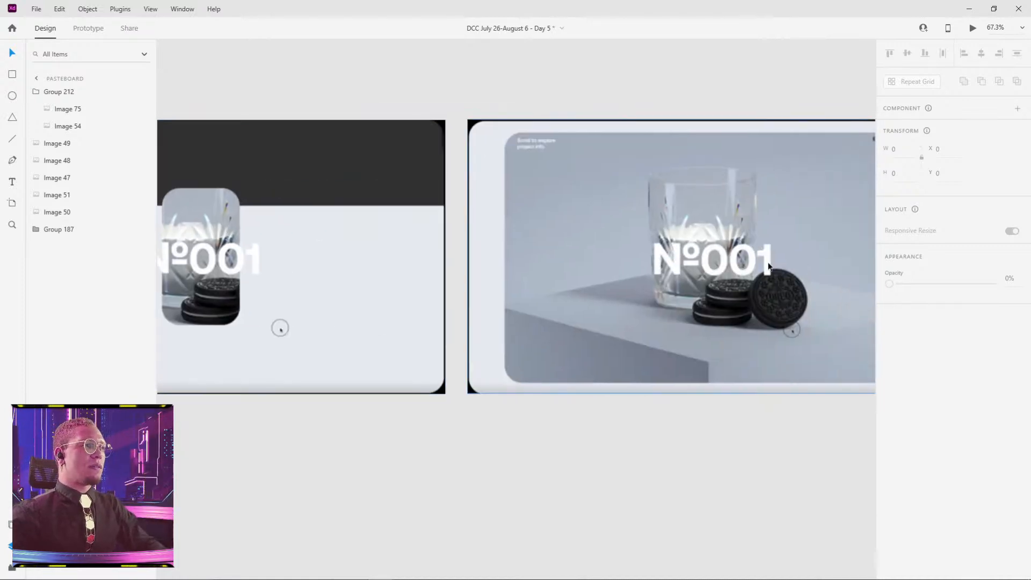
pyautogui.moveTo(347, 276); pyautogui.dragTo(540, 272)
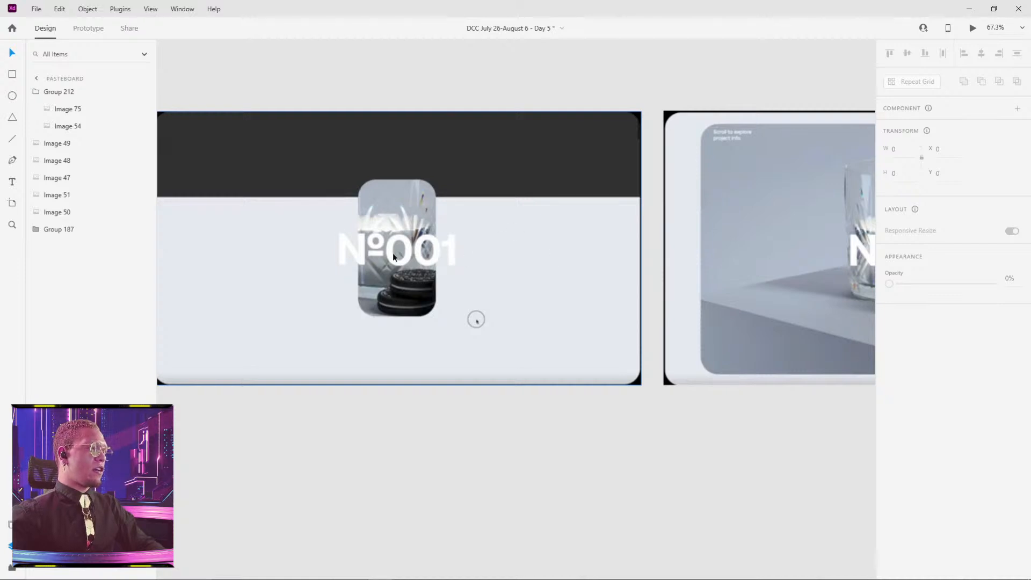
pyautogui.scroll(-4, 629, 299)
pyautogui.scroll(-5, 555, 323)
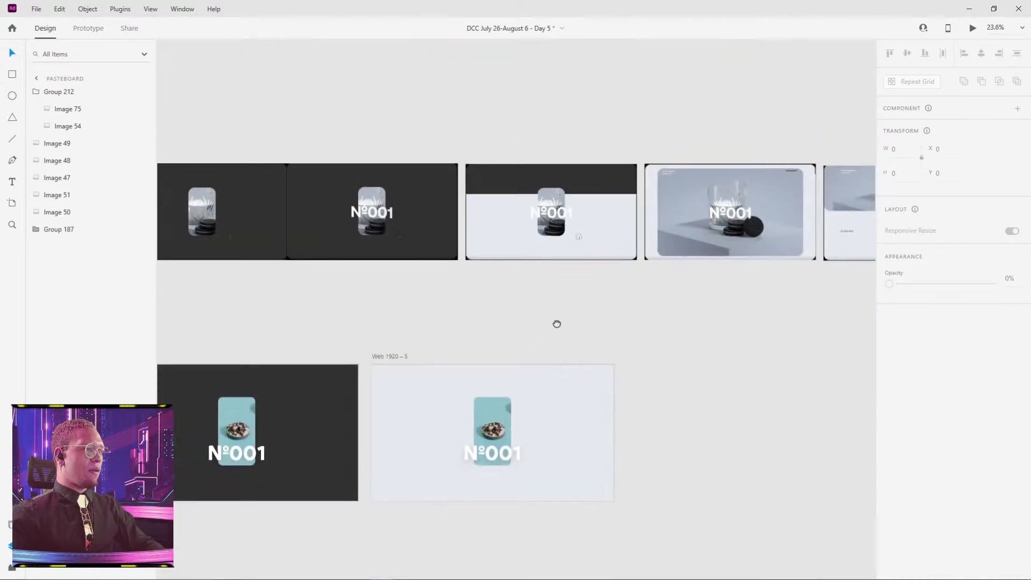
pyautogui.scroll(-2, 664, 241)
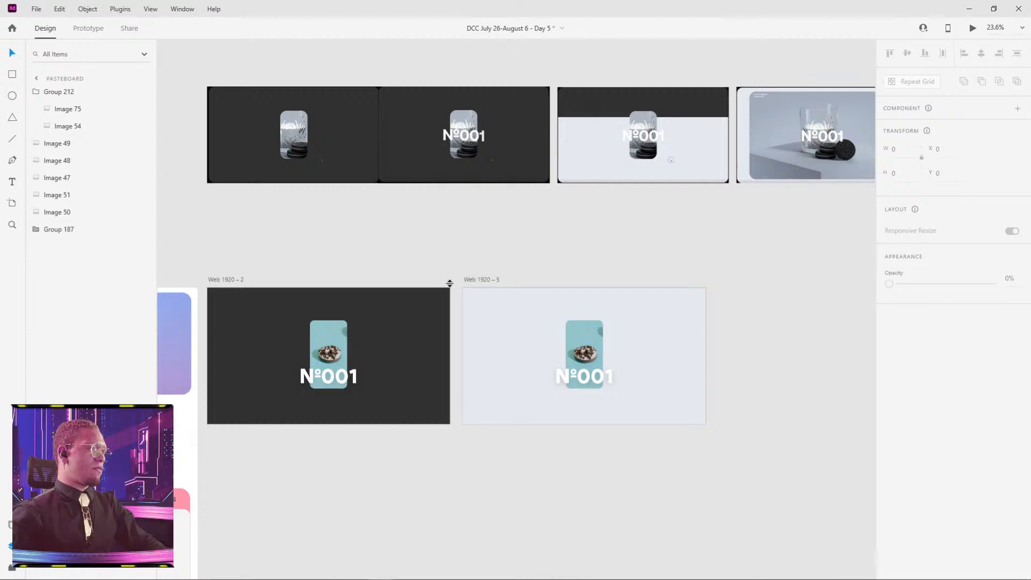
# - Try to shift both background rectangles upward together on Web 1920 – 2, and undo the move
pyautogui.moveTo(450, 283); pyautogui.dragTo(437, 316)
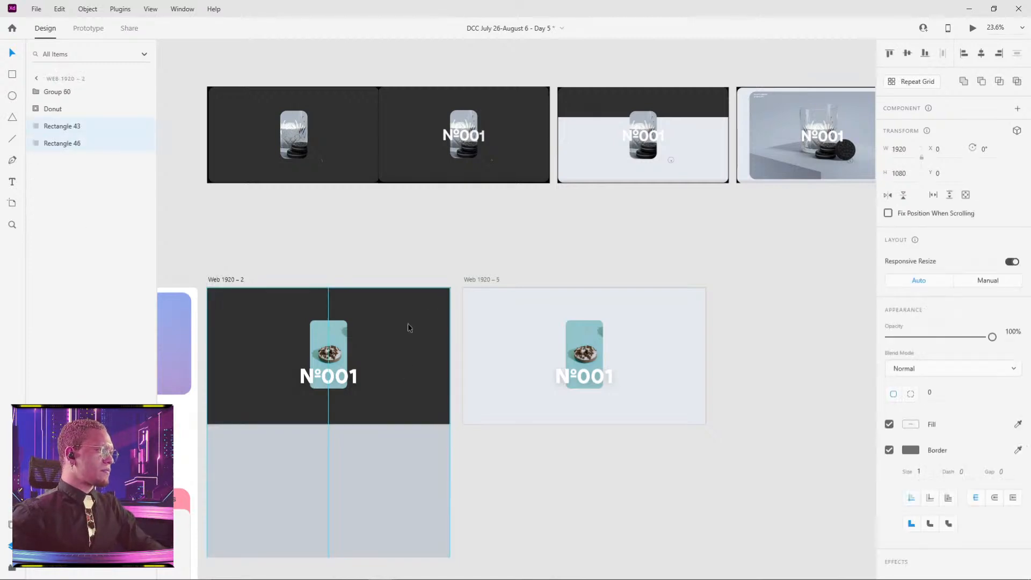
pyautogui.moveTo(417, 372); pyautogui.dragTo(444, 283)
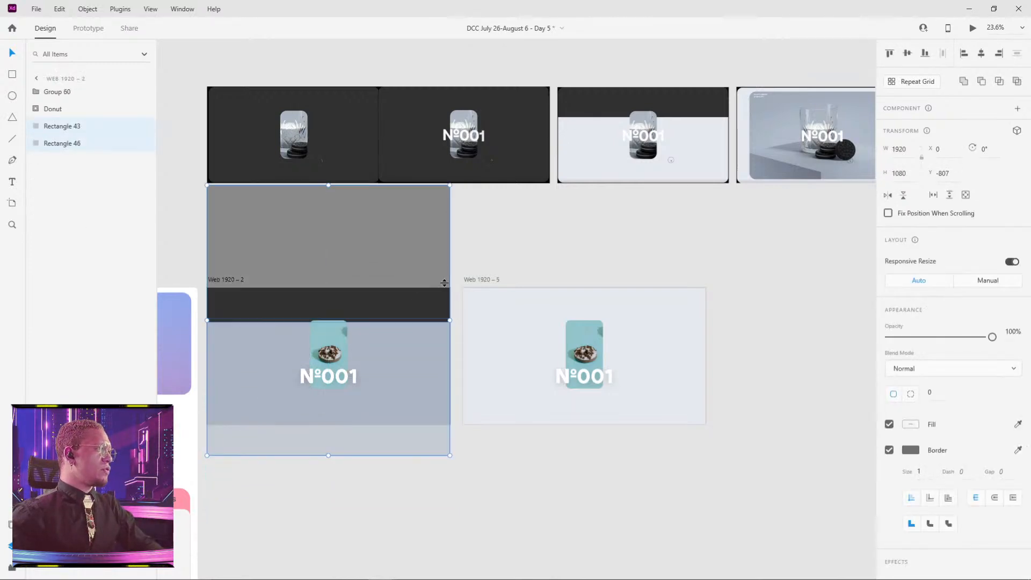
pyautogui.hotkey('ctrl', 'z')
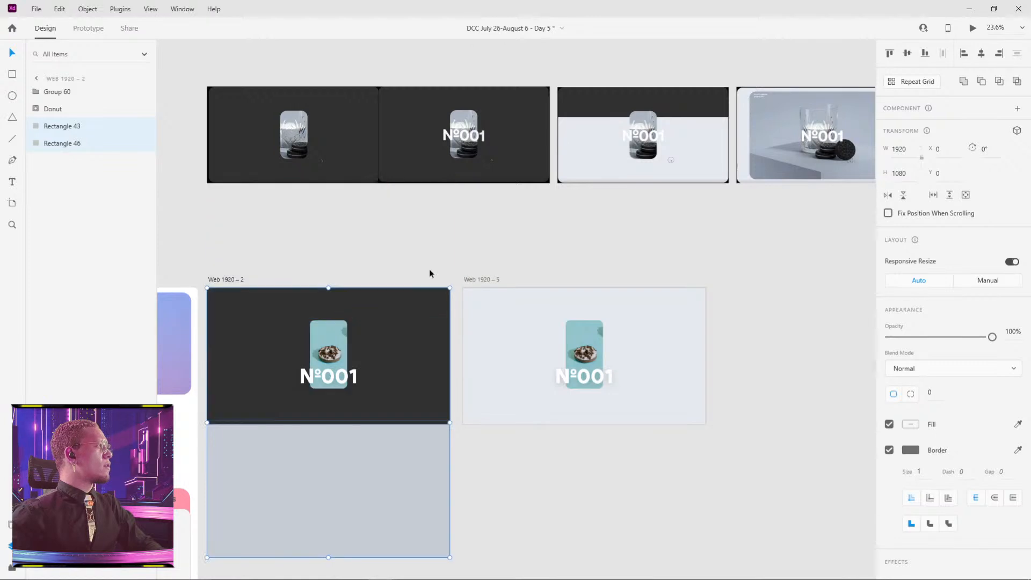
# - Rename the two background rectangles on Web 1920 – 2 as dark and light
pyautogui.doubleClick(56, 128)
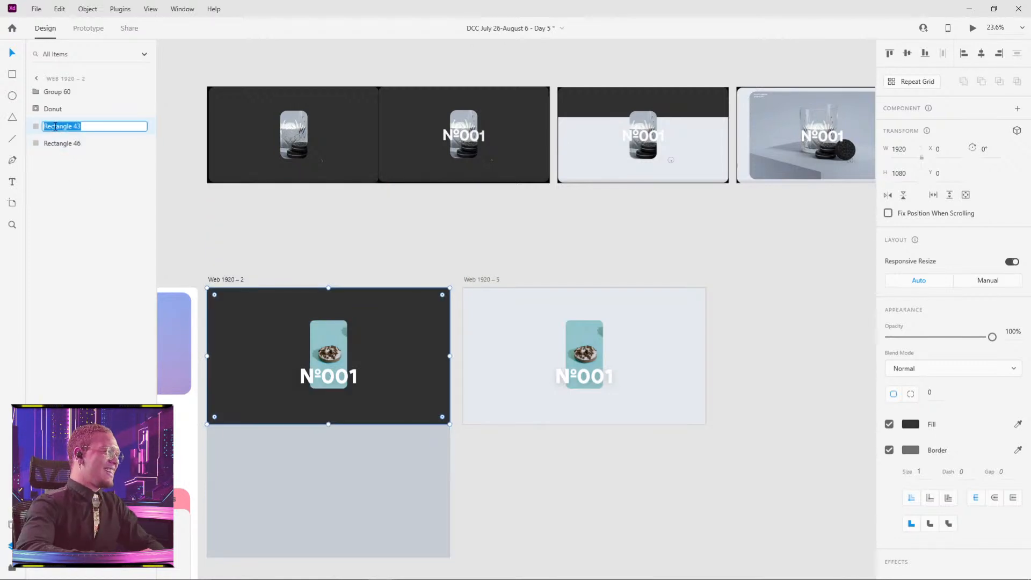
pyautogui.write('dark')
pyautogui.press('Return')
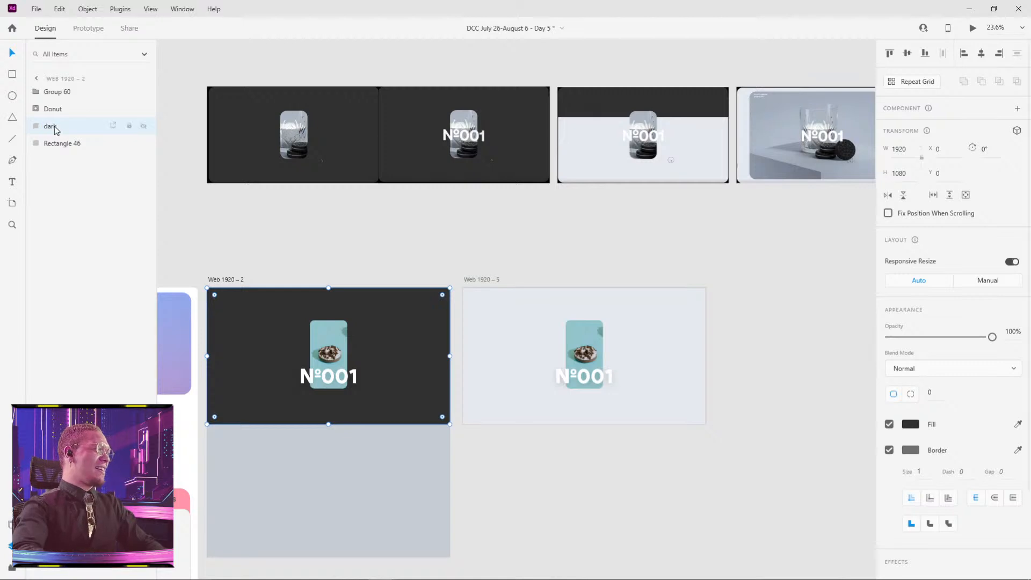
pyautogui.doubleClick(75, 144)
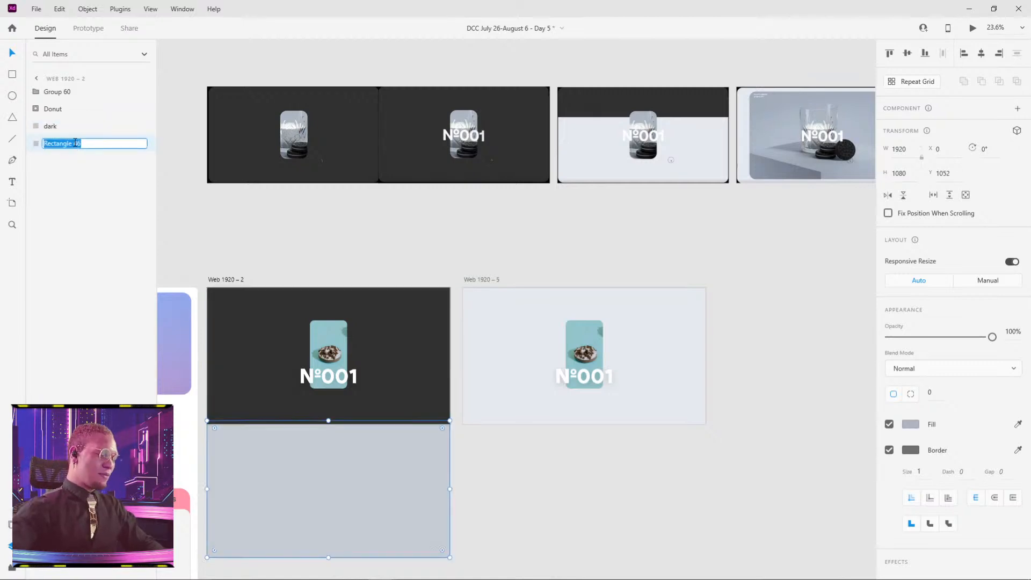
pyautogui.write('light')
pyautogui.press('Return')
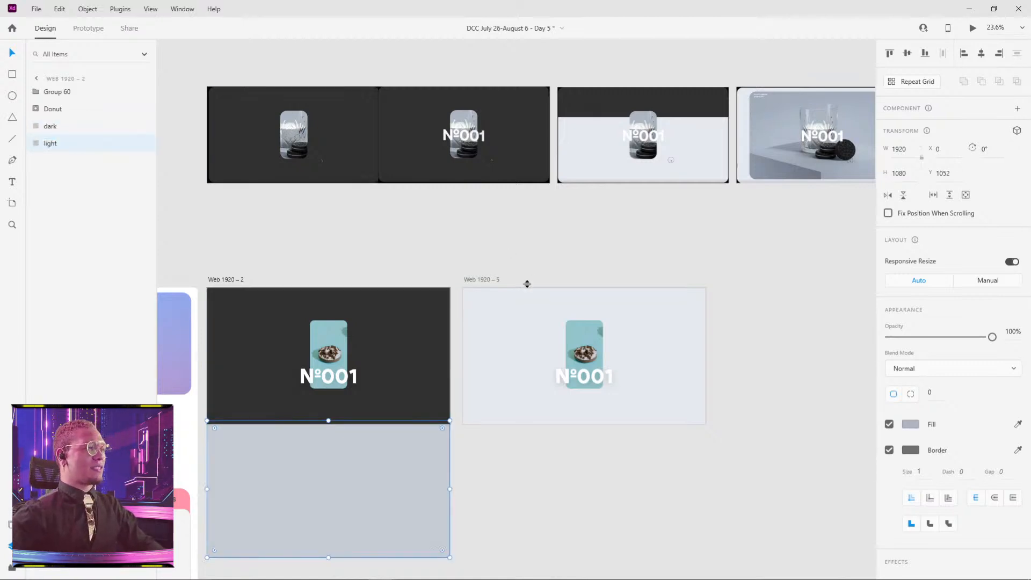
# - Delete the Web 1920 – 5 artboard and put a duplicate of Web 1920 – 2 in its place
pyautogui.click(510, 305)
pyautogui.click(444, 235)
pyautogui.click(477, 279)
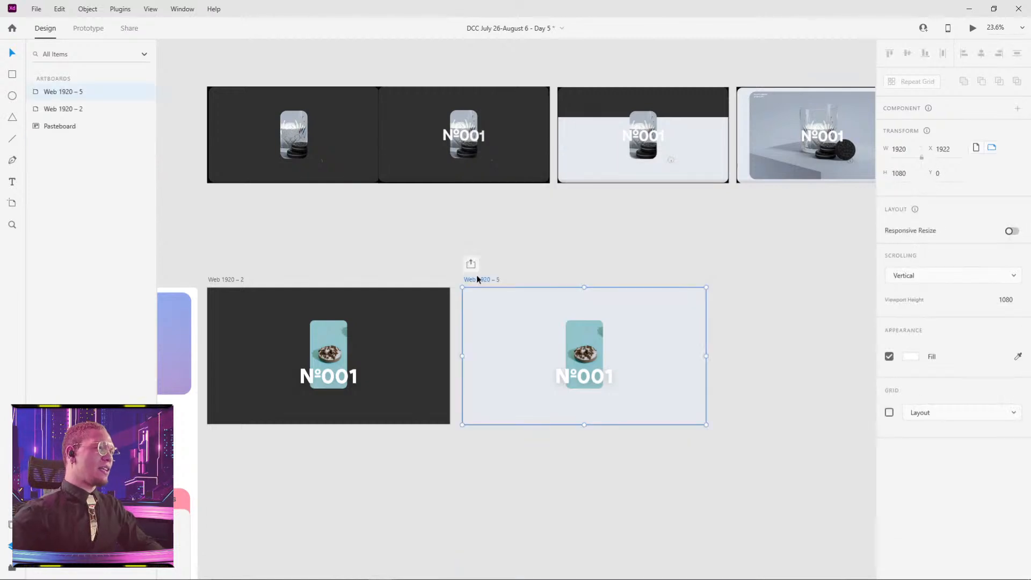
pyautogui.press('Delete')
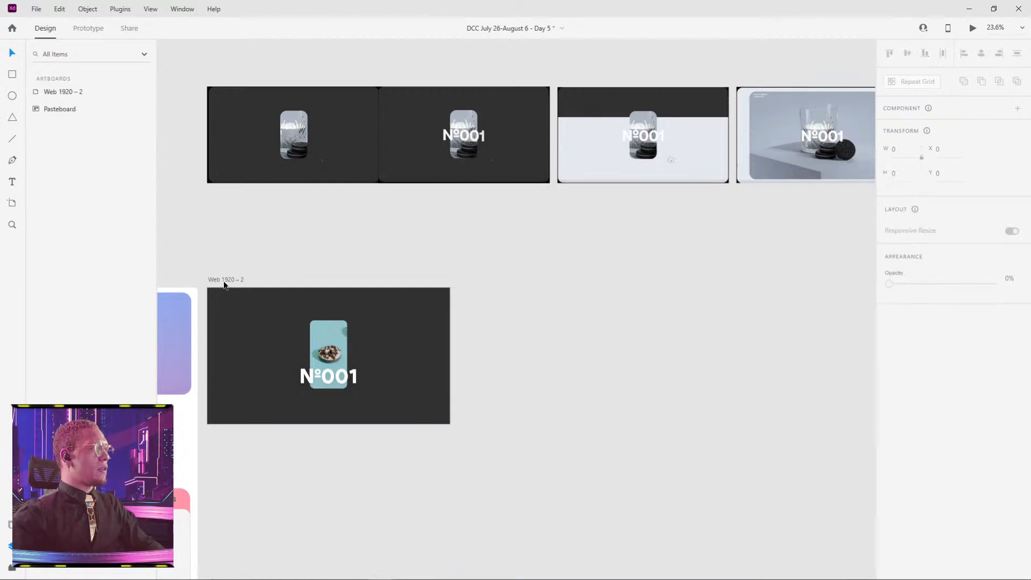
pyautogui.moveTo(224, 281); pyautogui.dragTo(474, 282)
# - Move the dark and light rectangles up together on Web 1920 – 3, bringing dark to about Y −1032
pyautogui.click(512, 346)
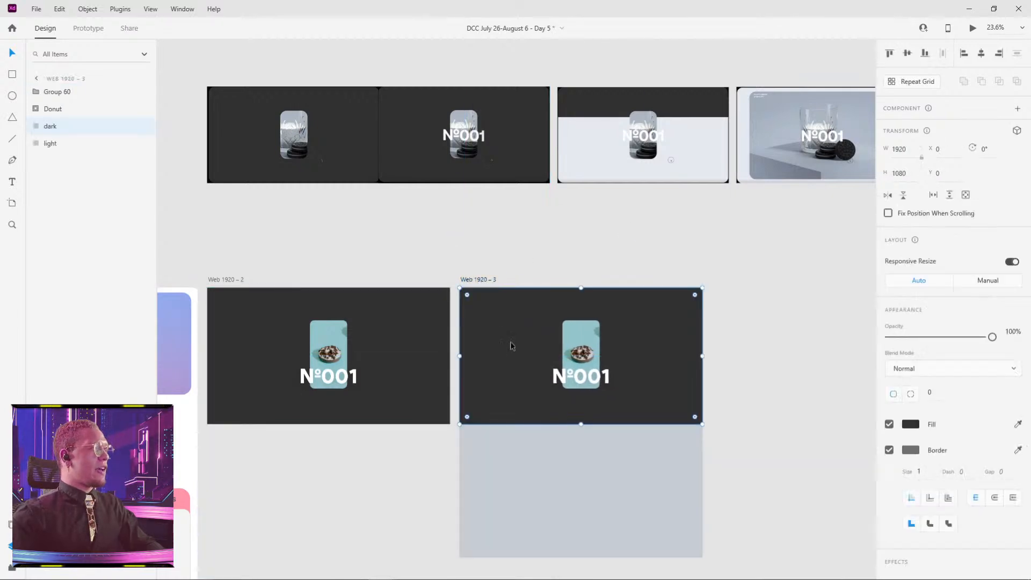
pyautogui.click(61, 144)
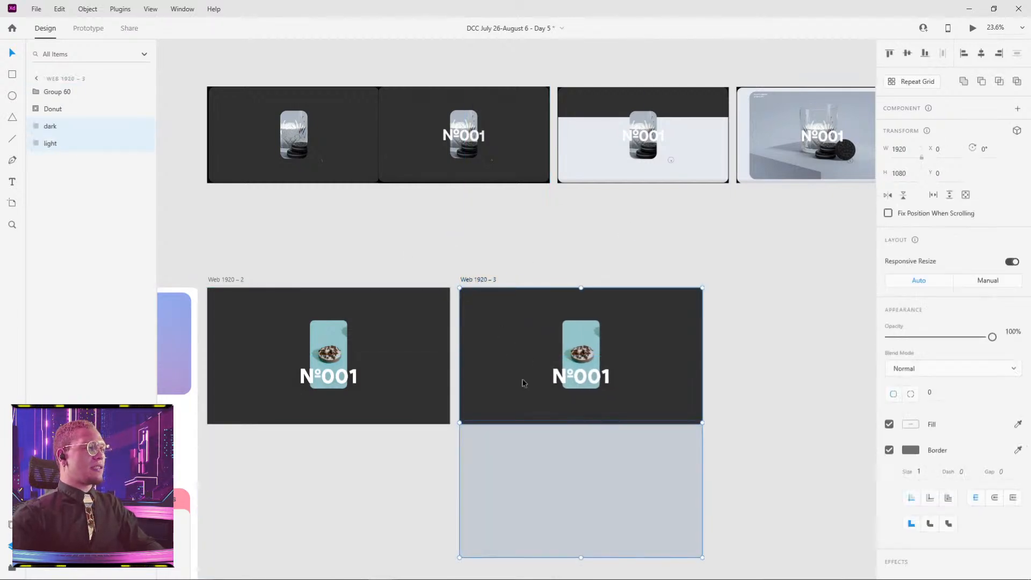
pyautogui.moveTo(525, 390); pyautogui.dragTo(520, 253)
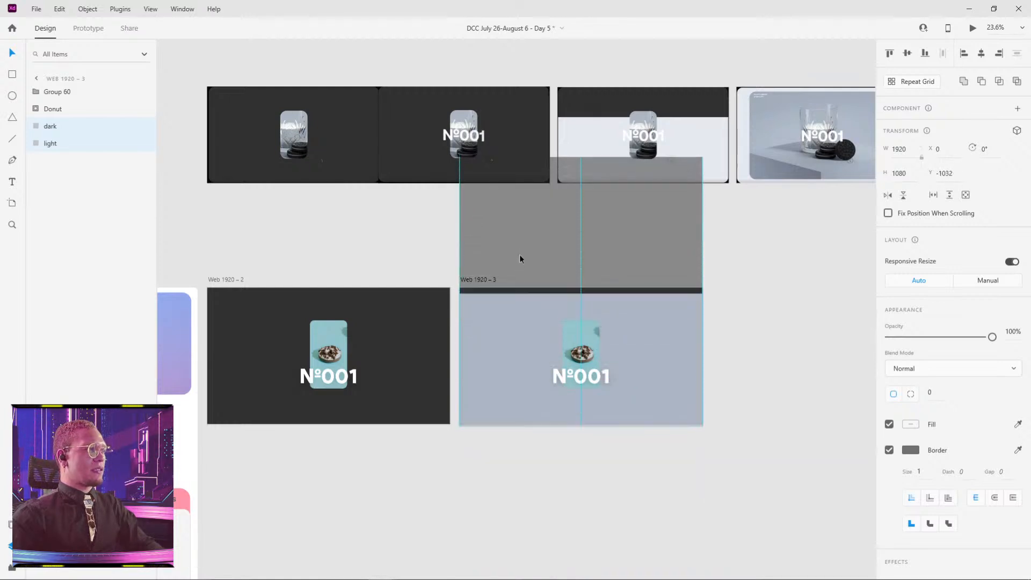
pyautogui.click(738, 282)
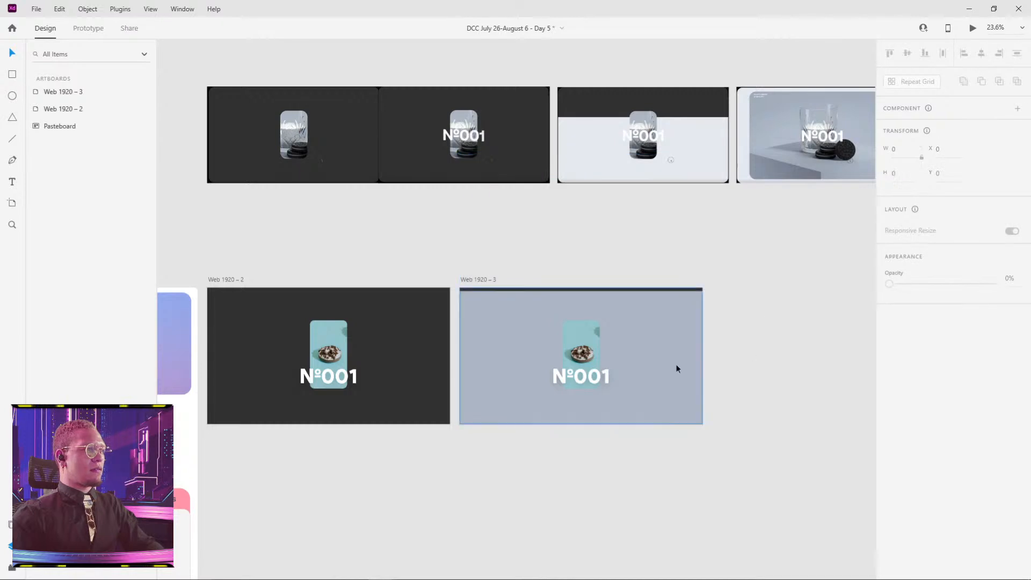
# - Align the light rectangle to Y 0 on Web 1920 – 3 and raise the dark rectangle fully above the artboard
pyautogui.scroll(6, 678, 351)
pyautogui.moveTo(657, 308); pyautogui.dragTo(633, 355)
pyautogui.click(681, 291)
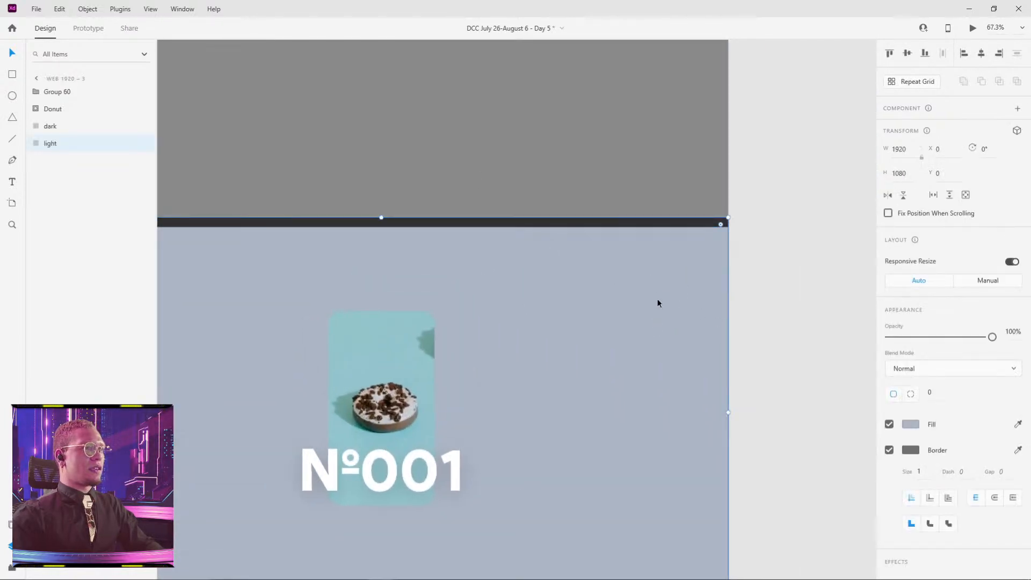
pyautogui.click(691, 191)
pyautogui.moveTo(512, 144); pyautogui.dragTo(513, 135)
pyautogui.click(780, 188)
# - Undo the background rectangle moves, keeping the duplicated Web 1920 – 3 artboard
pyautogui.scroll(-3, 780, 188)
pyautogui.moveTo(781, 189); pyautogui.dragTo(741, 312)
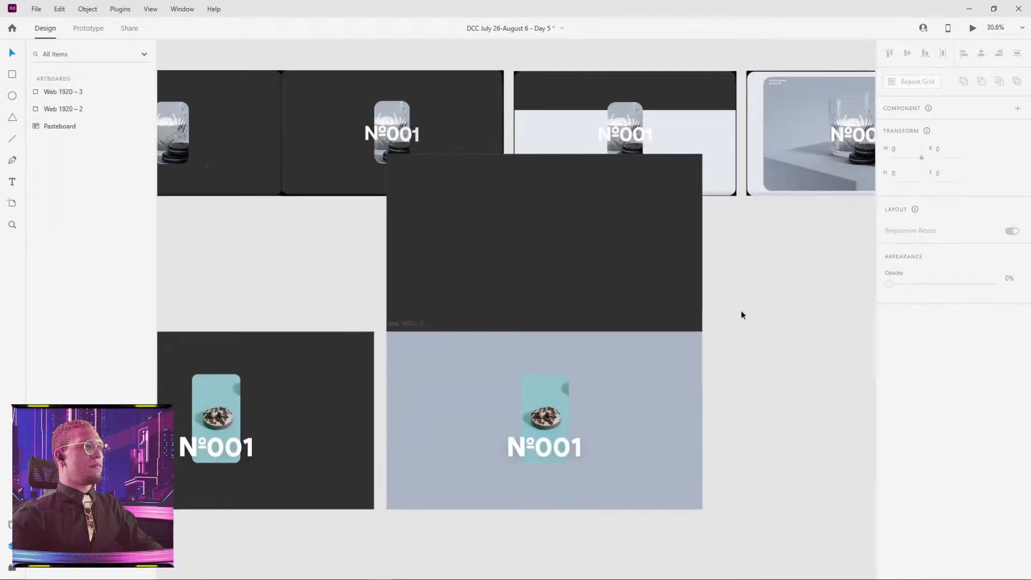
pyautogui.hotkey('ctrl', 'z')
pyautogui.moveTo(754, 369); pyautogui.dragTo(762, 356)
pyautogui.hotkey('ctrl', 'z')
pyautogui.hotkey('ctrl', 'z')
pyautogui.hotkey('ctrl', 'z')
pyautogui.hotkey('ctrl', 'z')
pyautogui.hotkey('ctrl', 'z')
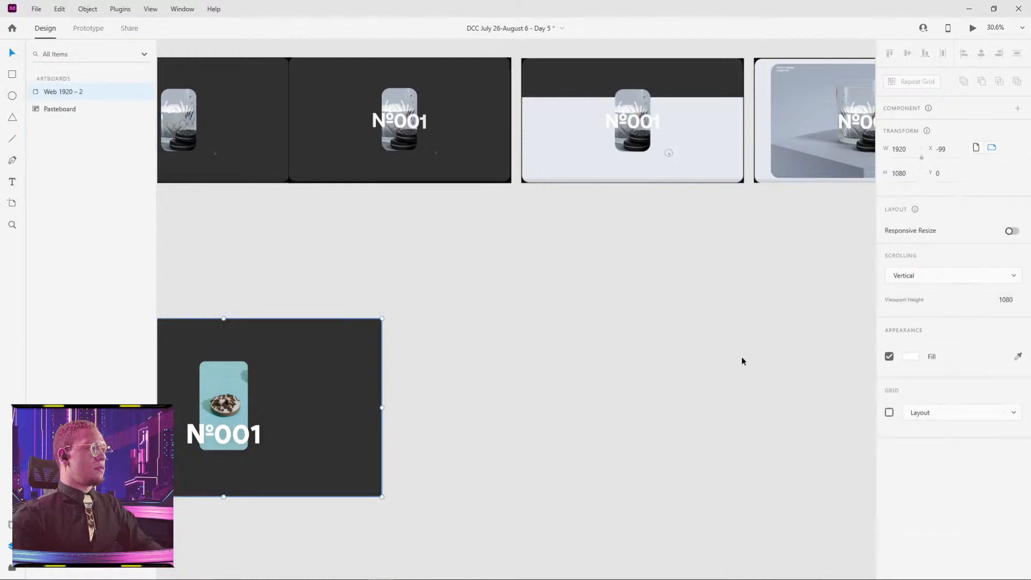
pyautogui.hotkey('ctrl', 'shift', 'z')
pyautogui.click(764, 347)
# - Link Web 1920 – 2 to Web 1920 – 3 with a prototype interaction
pyautogui.moveTo(325, 280); pyautogui.dragTo(594, 229)
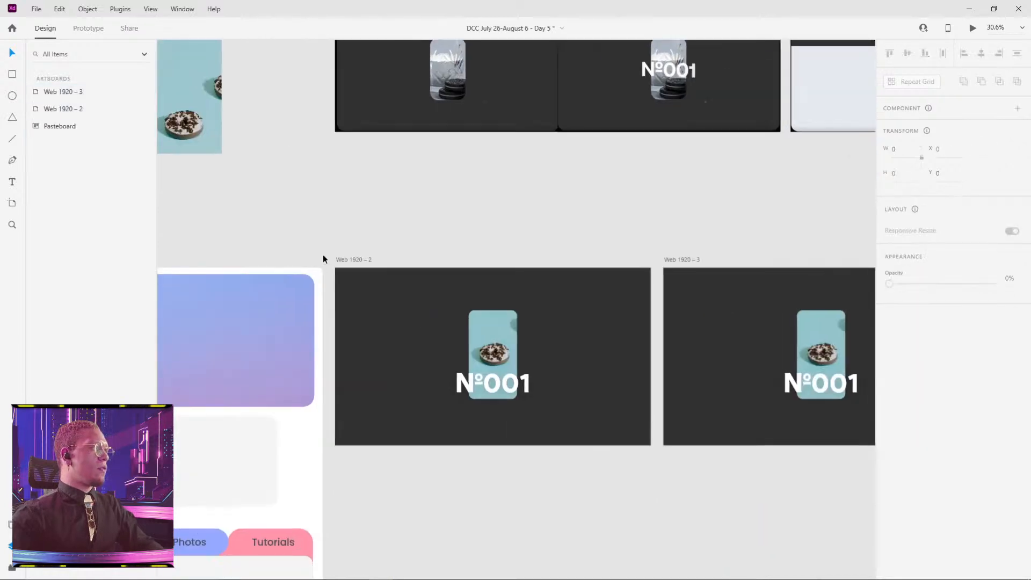
pyautogui.click(347, 261)
pyautogui.click(86, 29)
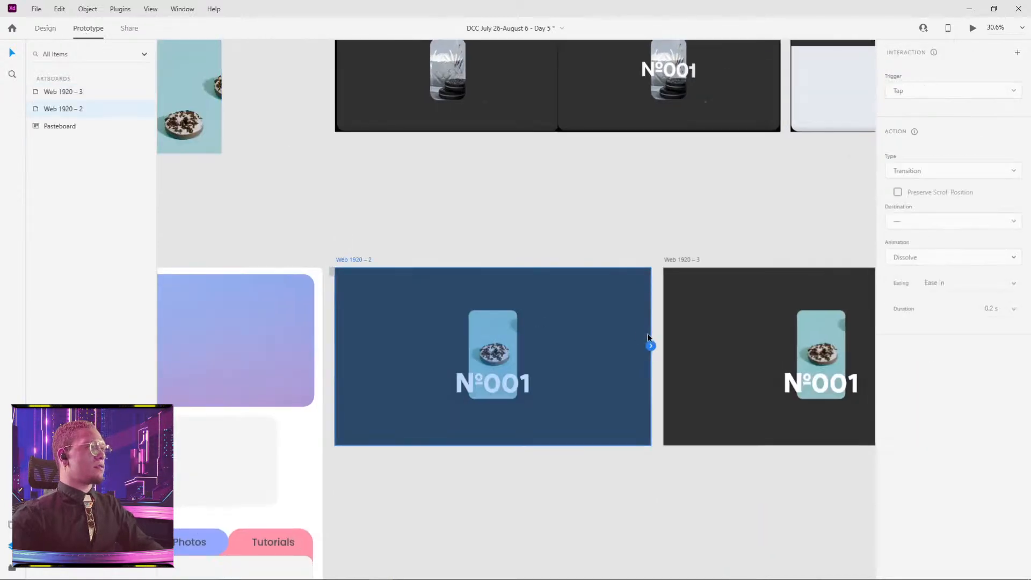
pyautogui.moveTo(656, 342); pyautogui.dragTo(695, 295)
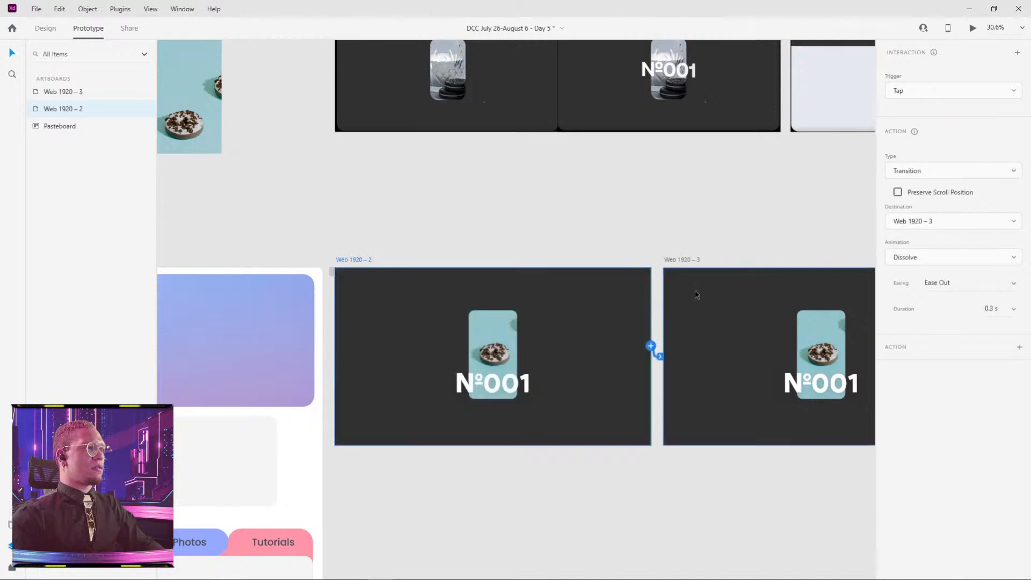
# - Move the dark and light rectangles up together on Web 1920 – 3, bringing dark to about Y −1066 so light fills the artboard
pyautogui.hscroll(5, 540, 311)
pyautogui.click(595, 295)
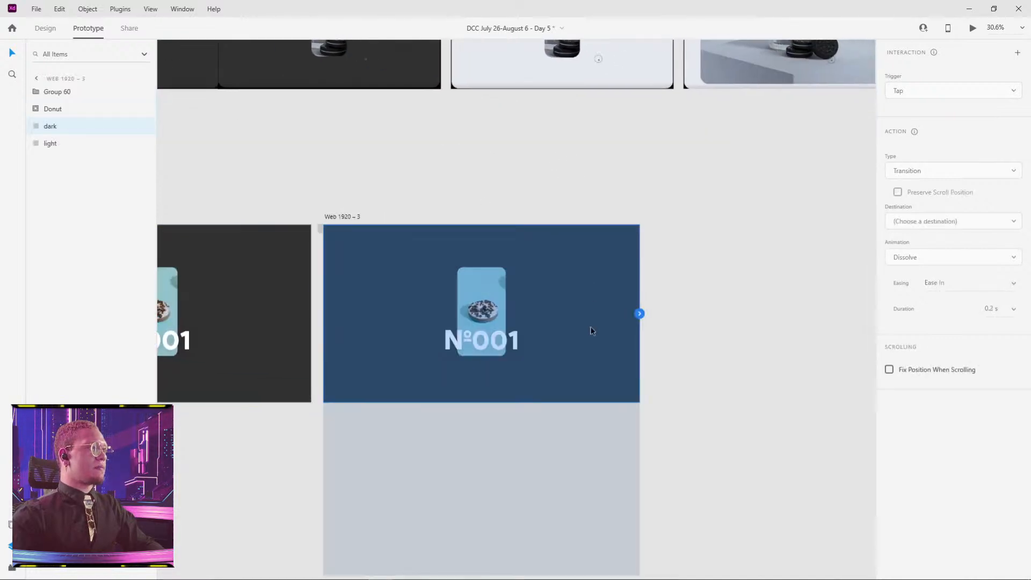
pyautogui.keyDown('shift'); pyautogui.click(576, 411); pyautogui.keyUp('shift')
pyautogui.click(54, 27)
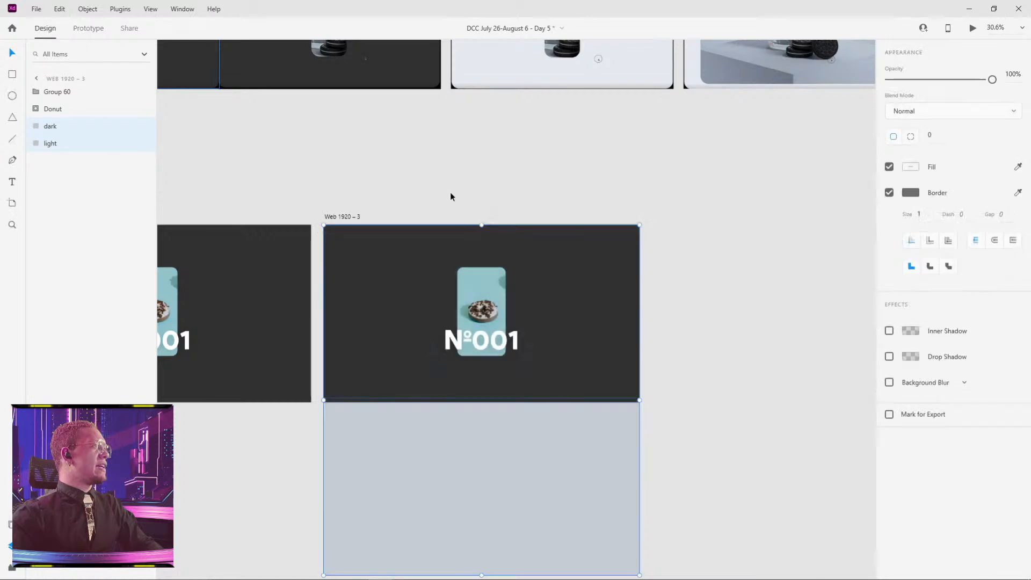
pyautogui.moveTo(580, 435); pyautogui.dragTo(594, 263)
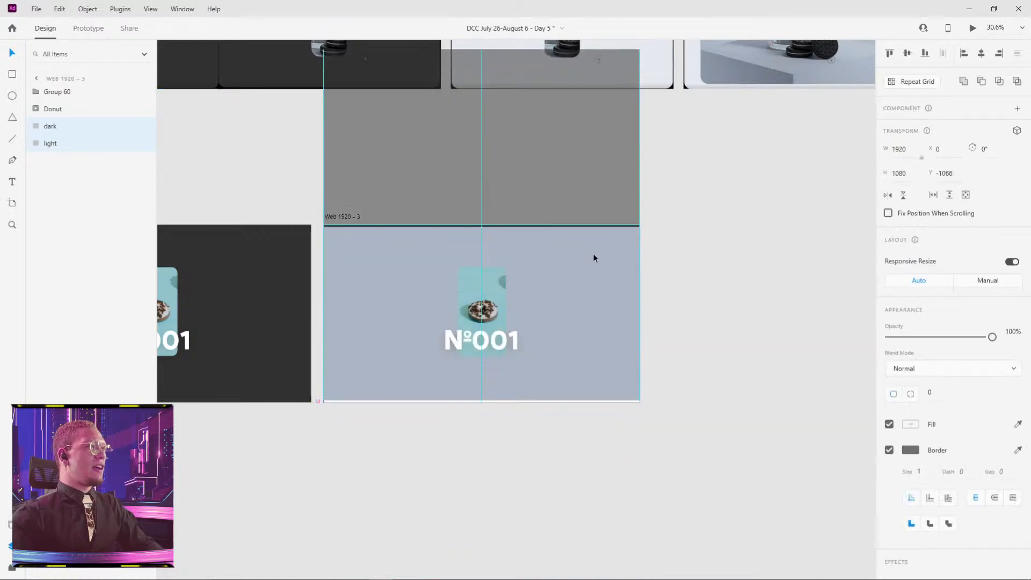
pyautogui.click(774, 302)
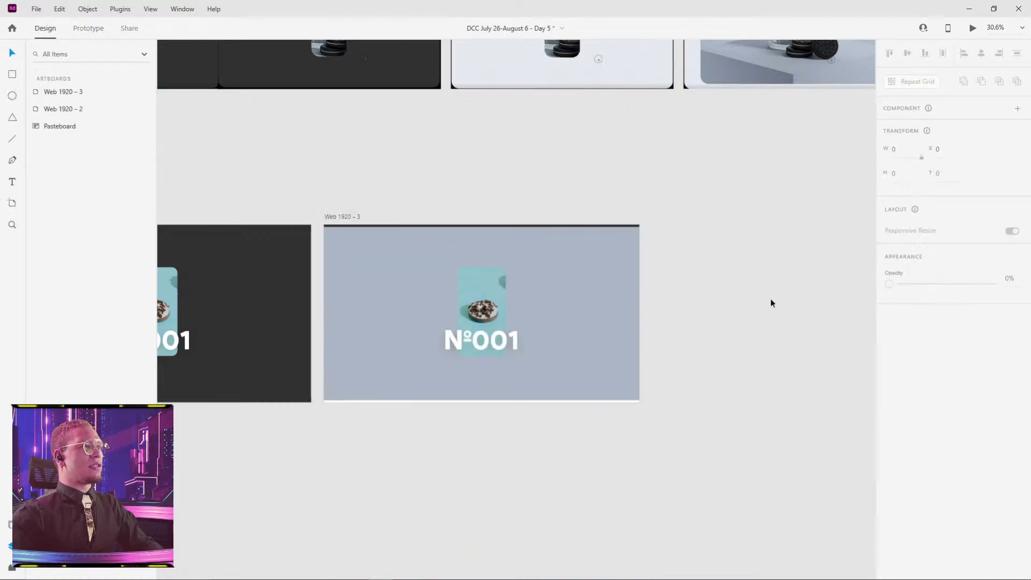
# - Try to raise the dark rectangle further above Web 1920 – 3, and undo the move
pyautogui.click(574, 226)
pyautogui.moveTo(579, 208); pyautogui.dragTo(581, 188)
pyautogui.hotkey('ctrl', 'z')
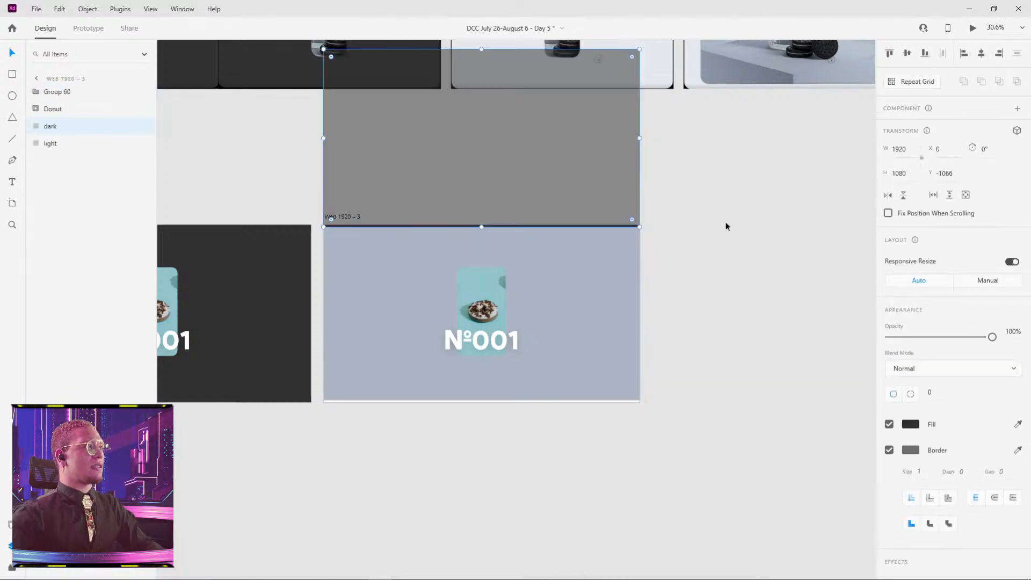
# - Try dragging the dark rectangle completely off Web 1920 – 3 onto the pasteboard and shifting it around there
pyautogui.scroll(-5, 726, 381)
pyautogui.click(731, 367)
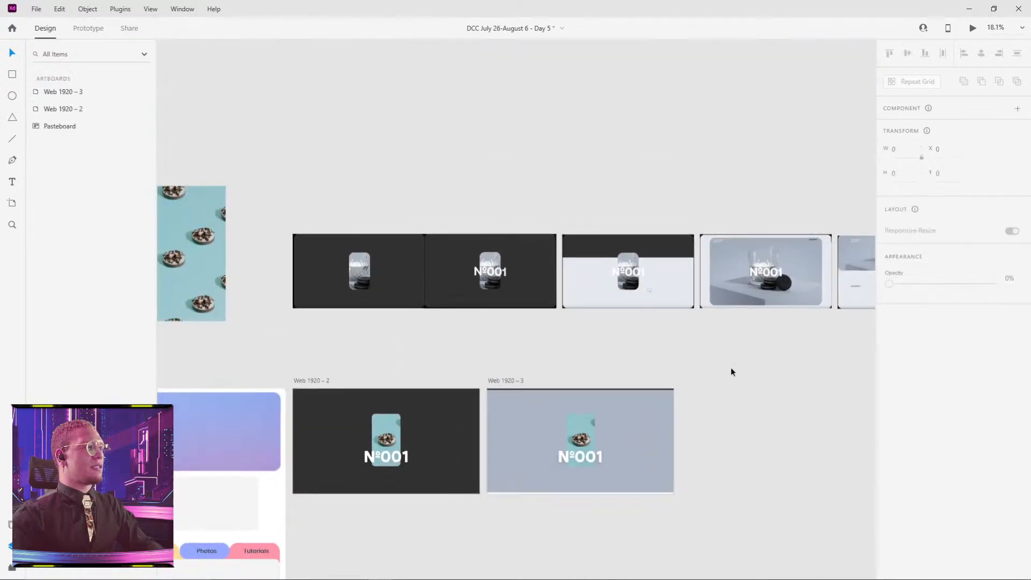
pyautogui.click(620, 390)
pyautogui.scroll(3, 502, 317)
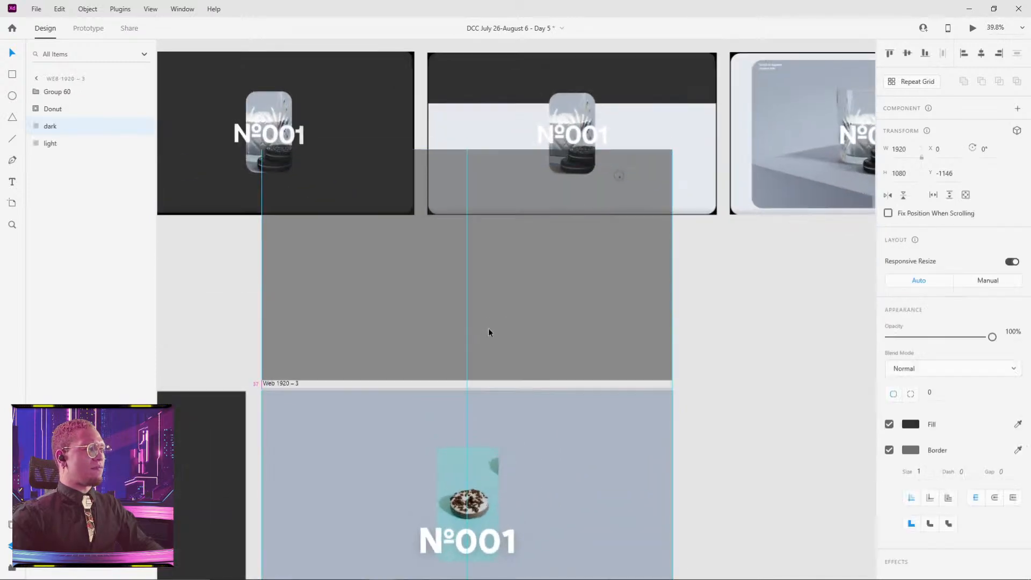
pyautogui.moveTo(488, 329); pyautogui.dragTo(562, 292)
pyautogui.click(774, 373)
pyautogui.click(666, 175)
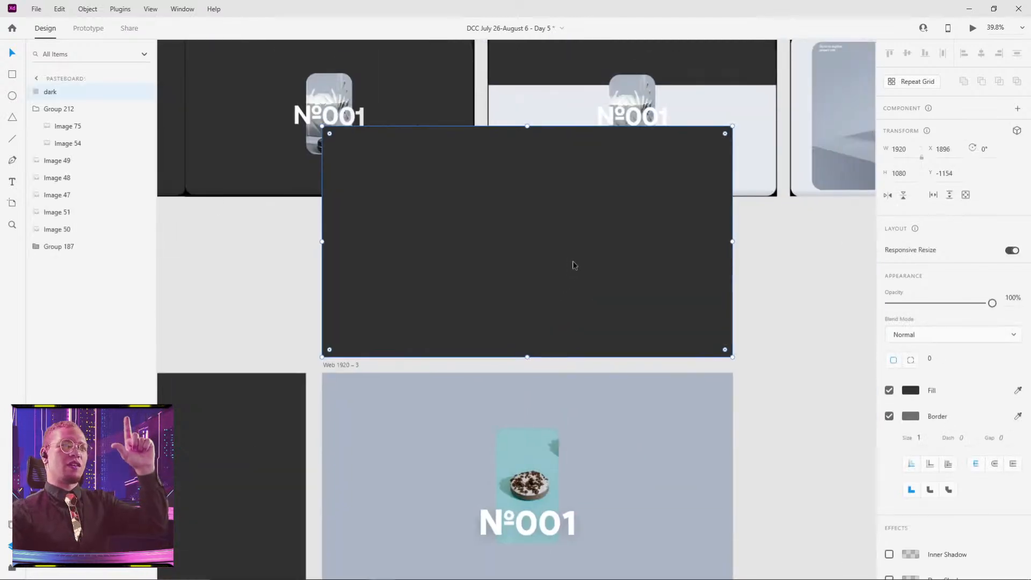
pyautogui.moveTo(589, 256)
pyautogui.mouseDown()
pyautogui.moveTo(631, 169)
pyautogui.moveTo(596, 256)
pyautogui.moveTo(559, 258)
pyautogui.moveTo(586, 257)
pyautogui.mouseUp()
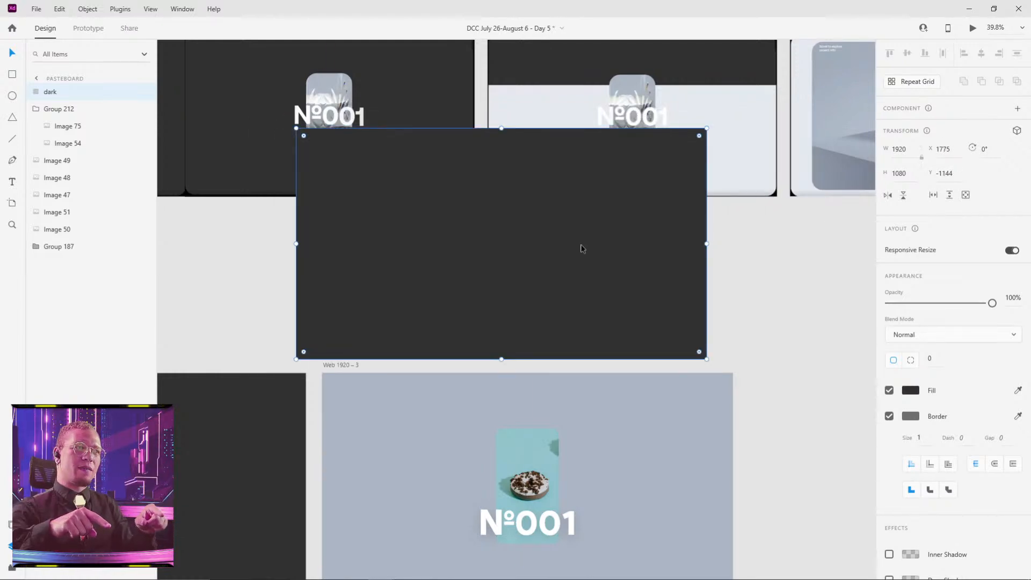
pyautogui.moveTo(582, 245); pyautogui.dragTo(612, 259)
pyautogui.click(774, 350)
# - Try to move the dark rectangle to Y −1080 on Web 1920 – 3, and undo the move
pyautogui.scroll(3, 647, 413)
pyautogui.scroll(2, 648, 415)
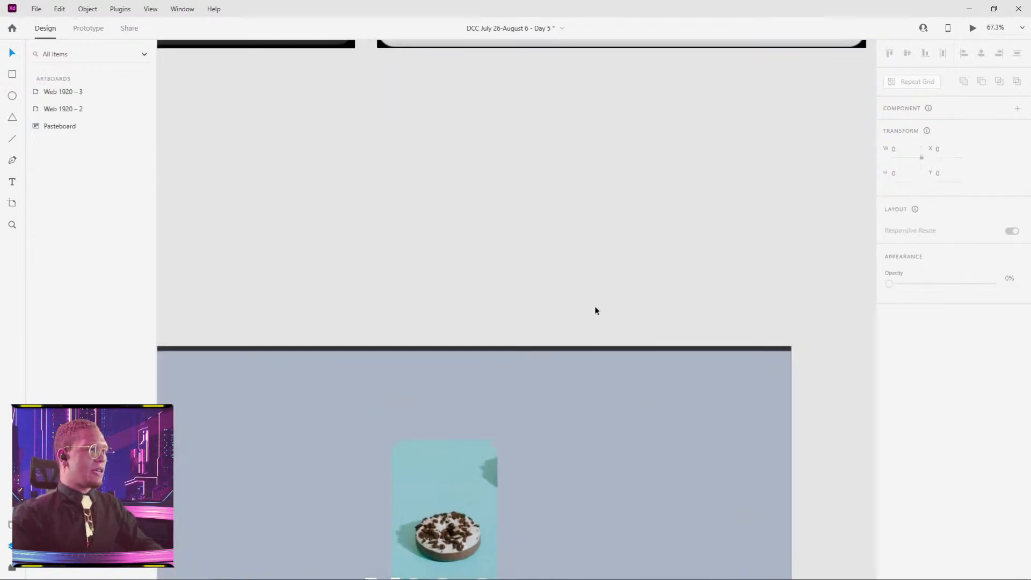
pyautogui.click(645, 289)
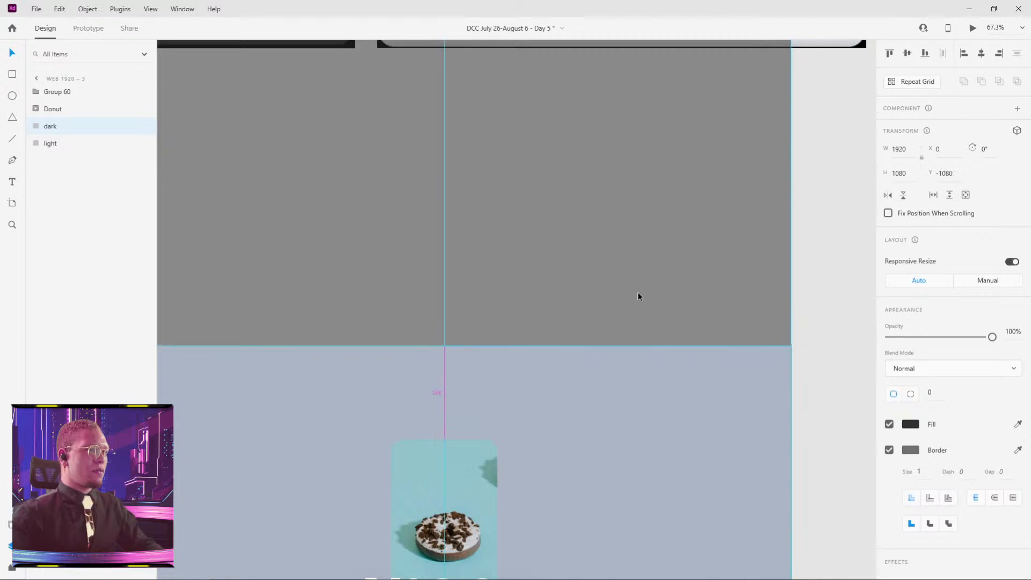
pyautogui.moveTo(637, 293); pyautogui.dragTo(637, 290)
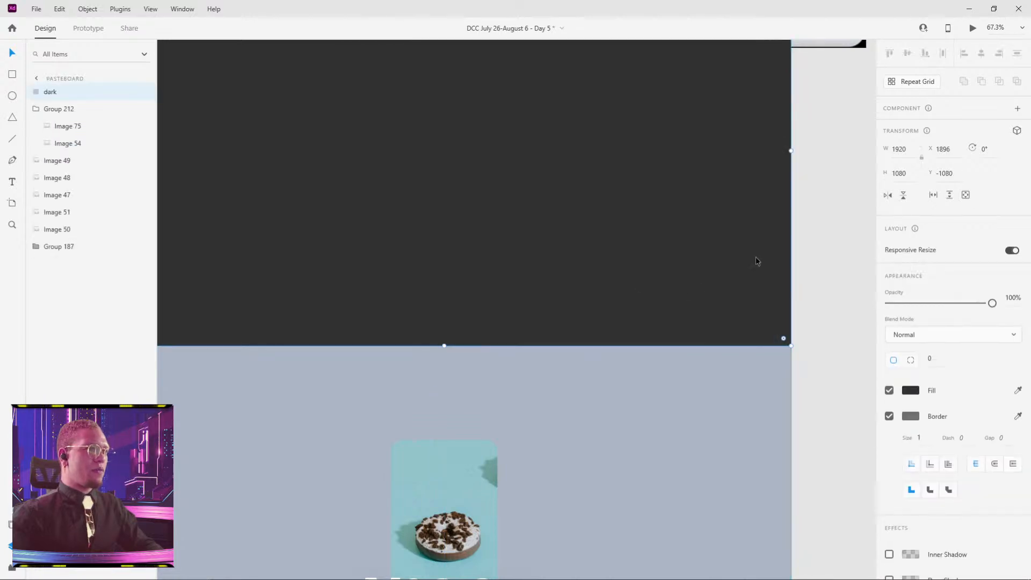
pyautogui.hotkey('ctrl', 'z')
# - Group the dark and light rectangles on Web 1920 – 2 and name the group "Group BG"
pyautogui.scroll(-6, 757, 264)
pyautogui.click(794, 266)
pyautogui.click(405, 357)
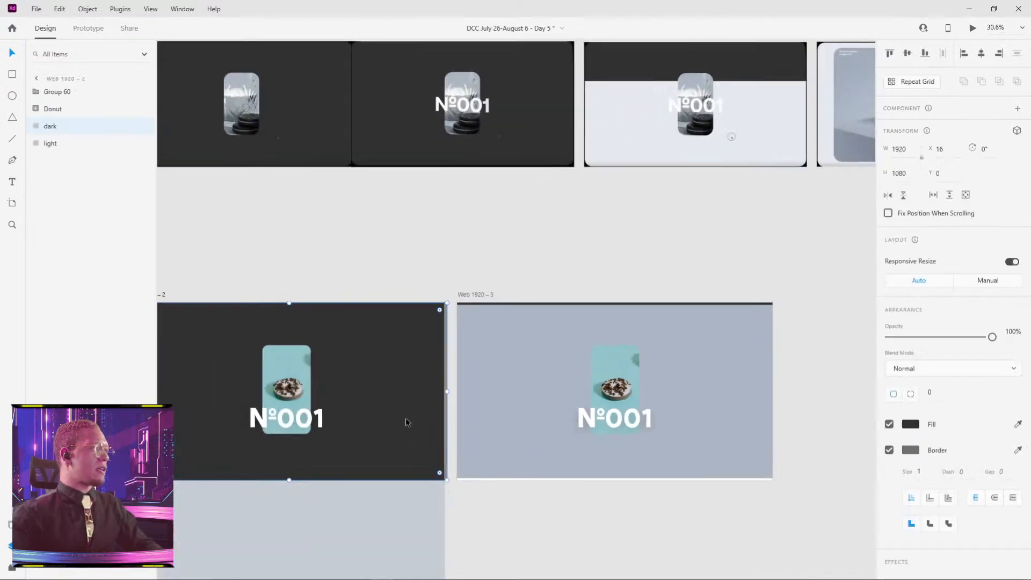
pyautogui.keyDown('shift'); pyautogui.click(411, 509); pyautogui.keyUp('shift')
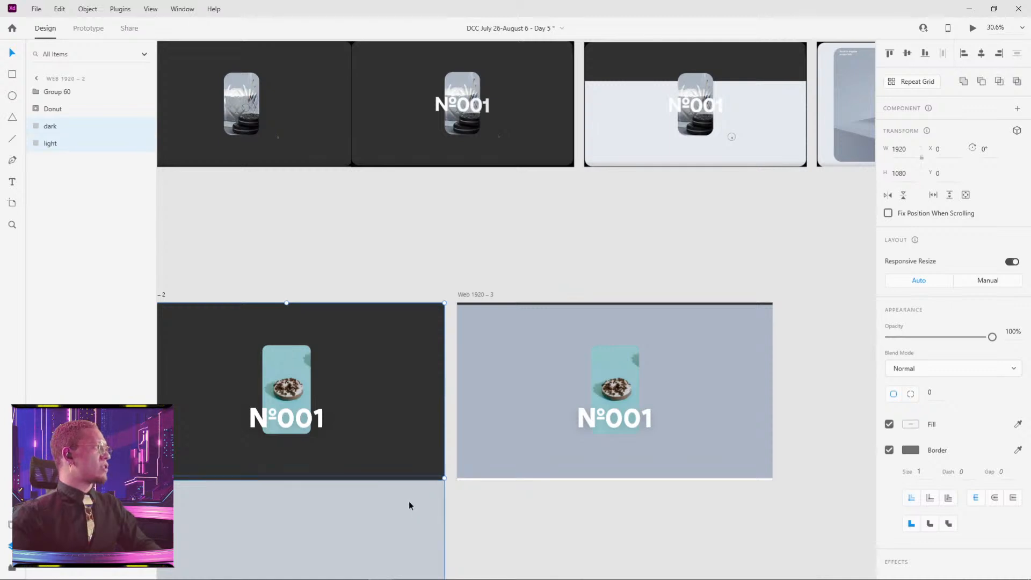
pyautogui.hotkey('ctrl', 'g')
pyautogui.doubleClick(59, 125)
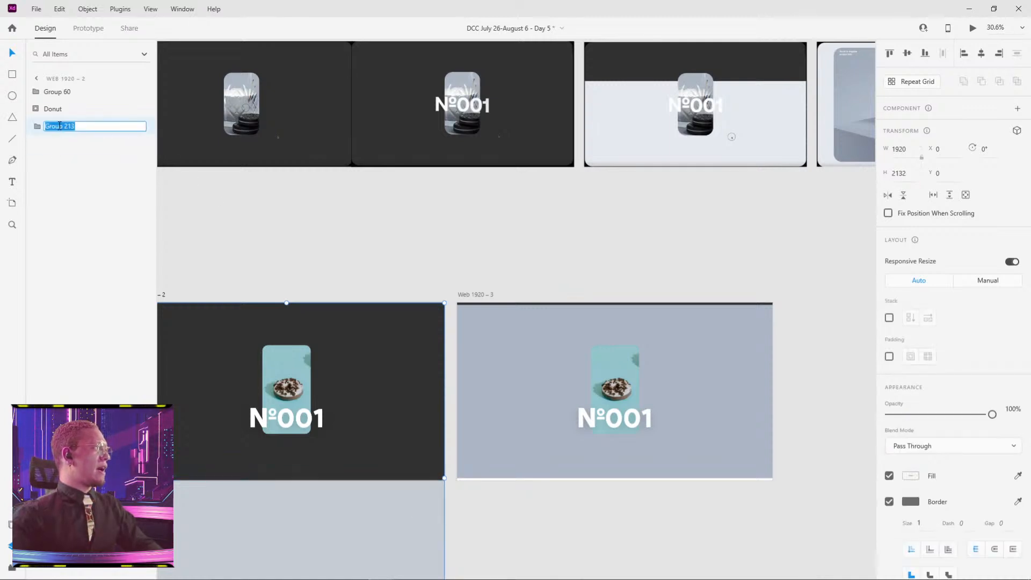
pyautogui.write('Fr')
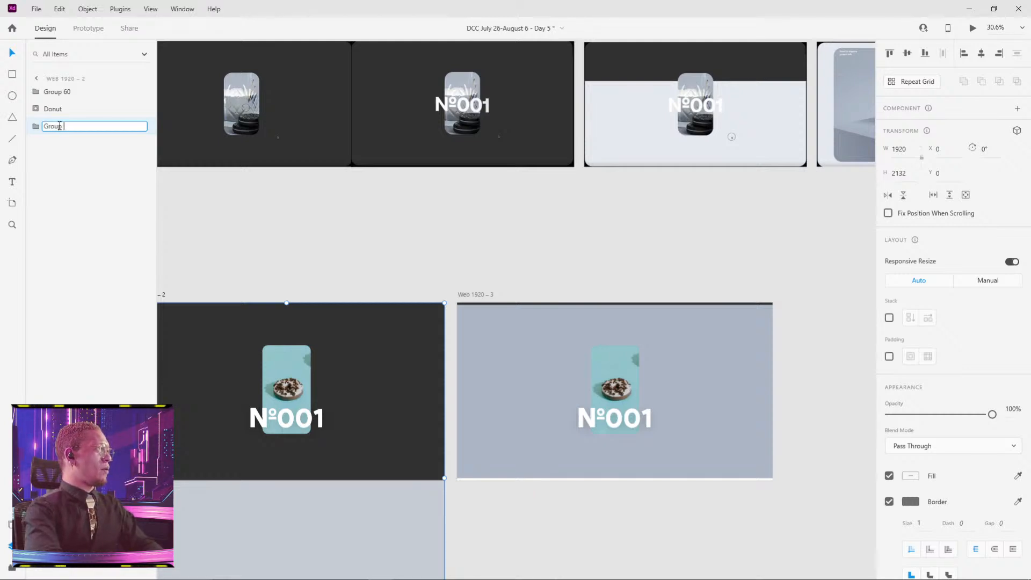
pyautogui.hotkey('ctrl', 'a')
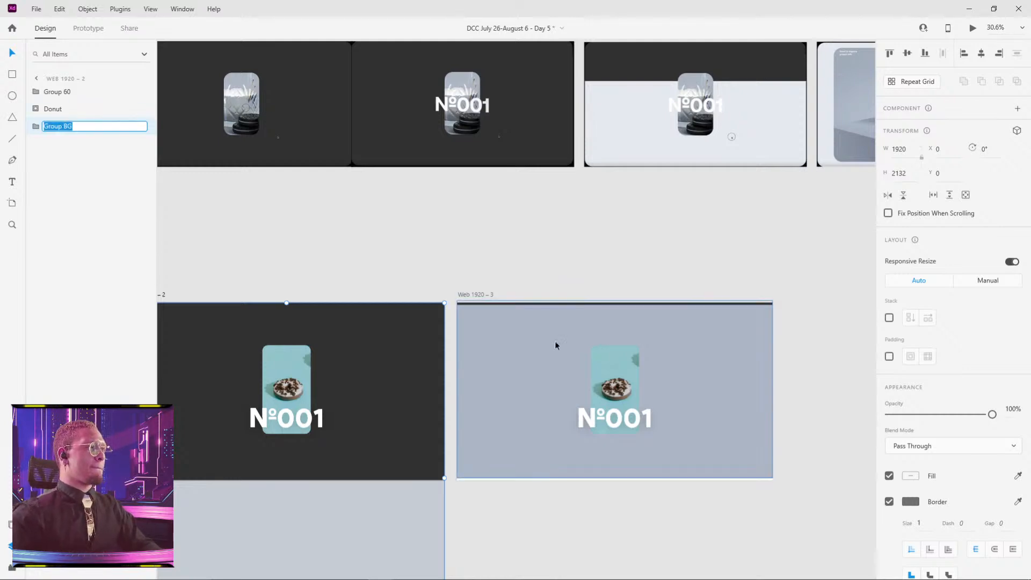
# - Delete the Web 1920 – 3 artboard and replace it with a duplicate of Web 1920 – 2 beside the original
pyautogui.click(550, 273)
pyautogui.click(543, 328)
pyautogui.click(476, 284)
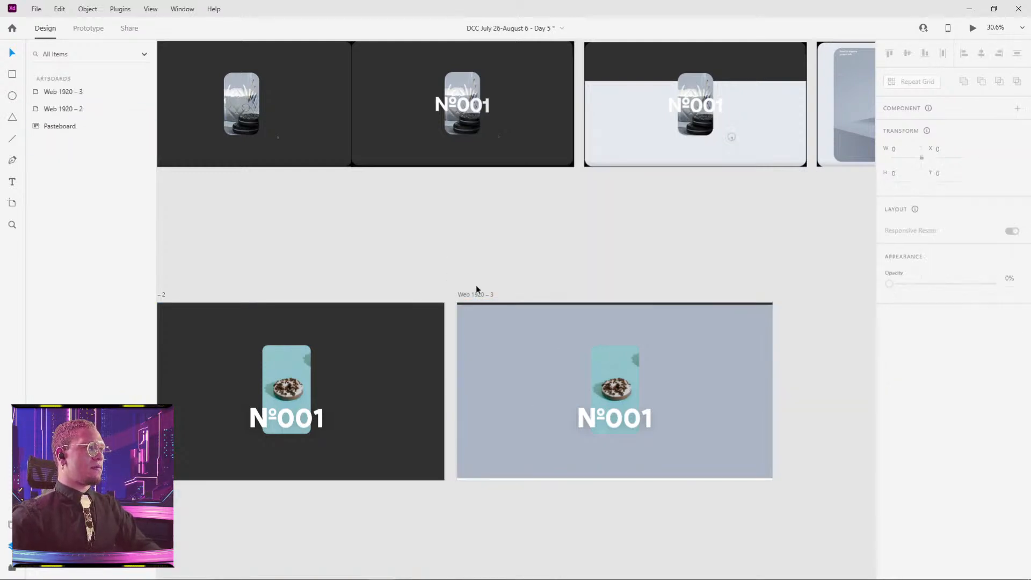
pyautogui.click(473, 294)
pyautogui.press('Delete')
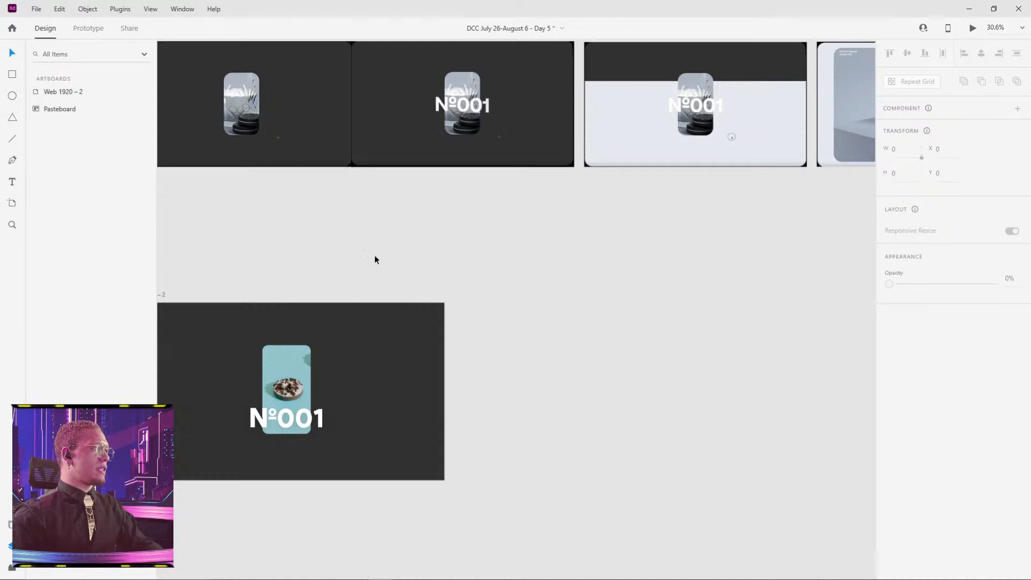
pyautogui.moveTo(374, 260); pyautogui.dragTo(521, 224)
pyautogui.moveTo(304, 261); pyautogui.dragTo(644, 233)
# - Slide Group BG up on the new Web 1920 – 3 and raise its dark rectangle to Y −1080, above the artboard
pyautogui.click(640, 306)
pyautogui.hscroll(5, 527, 196)
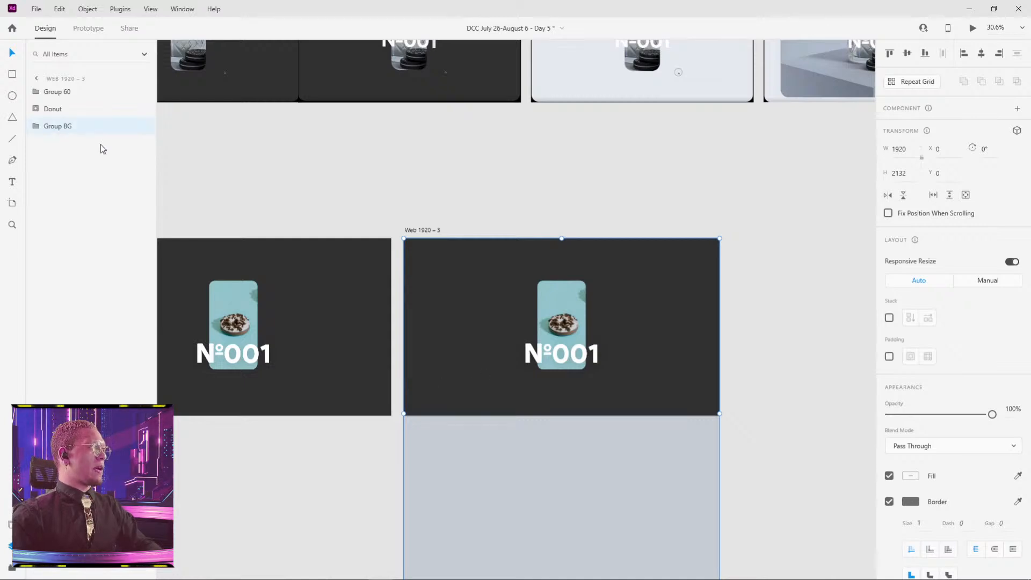
pyautogui.moveTo(495, 404); pyautogui.dragTo(494, 226)
pyautogui.click(839, 216)
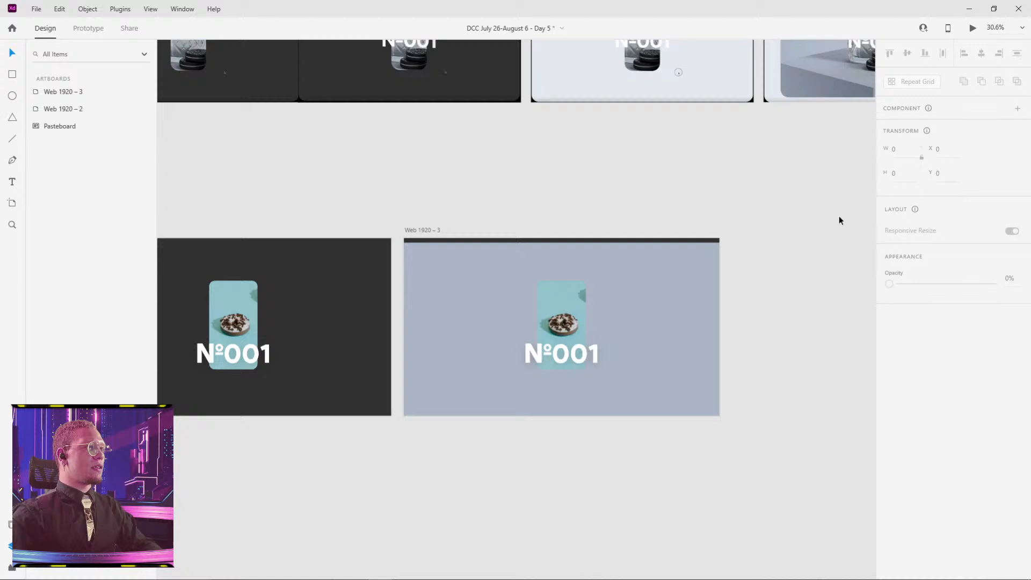
pyautogui.doubleClick(647, 240)
pyautogui.moveTo(644, 224); pyautogui.dragTo(645, 218)
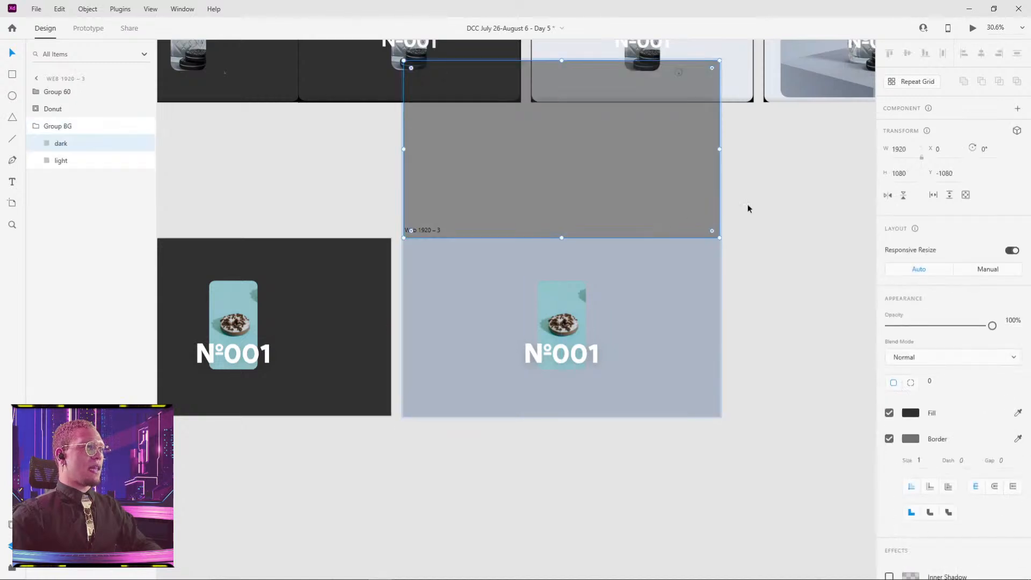
pyautogui.click(752, 211)
pyautogui.scroll(5, 685, 290)
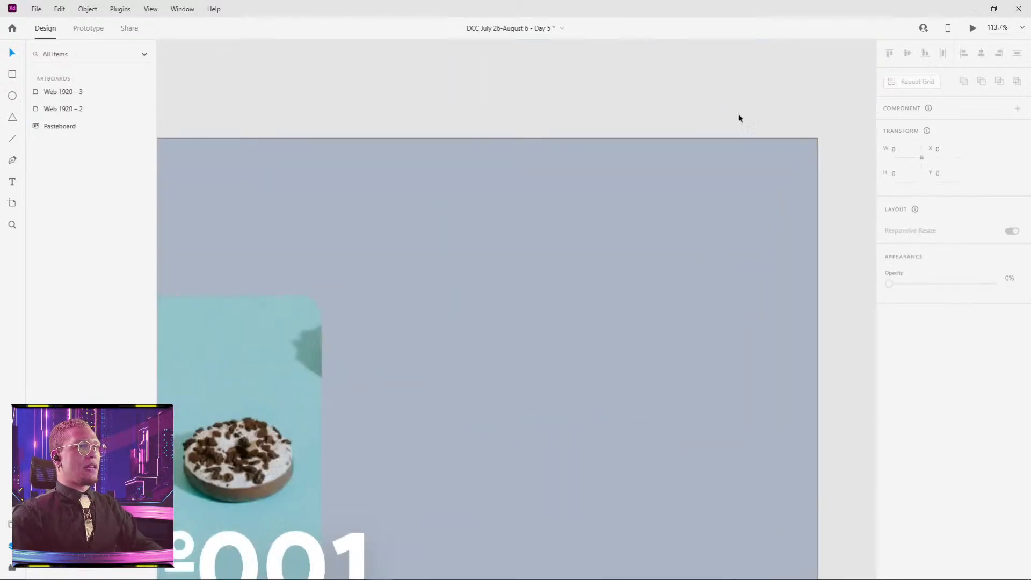
pyautogui.scroll(-3, 718, 139)
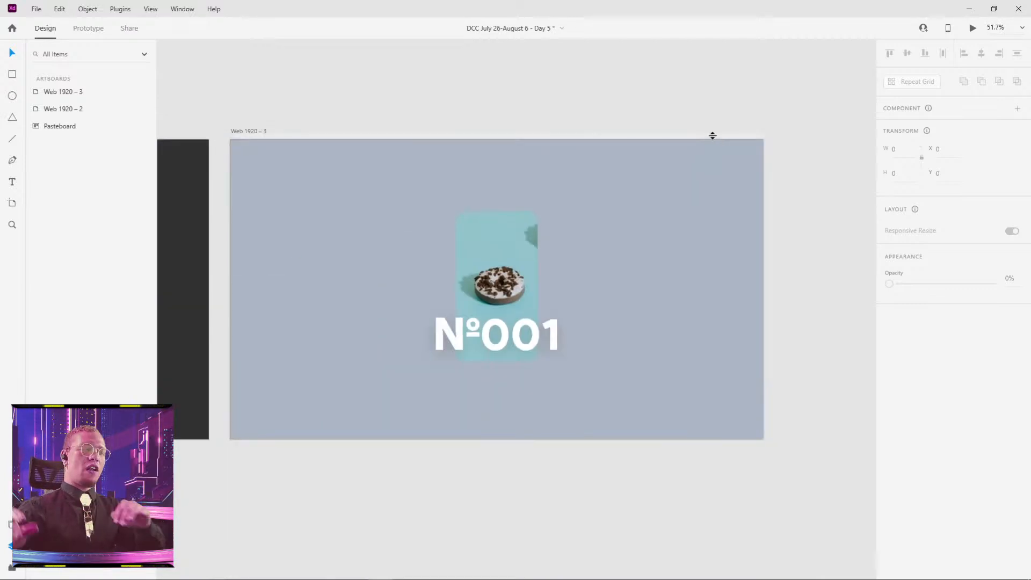
# - Move Web 1920 – 3 to X 2387 and shift Web 1920 – 2 toward it, leaving a wider gap between them
pyautogui.scroll(-5, 565, 191)
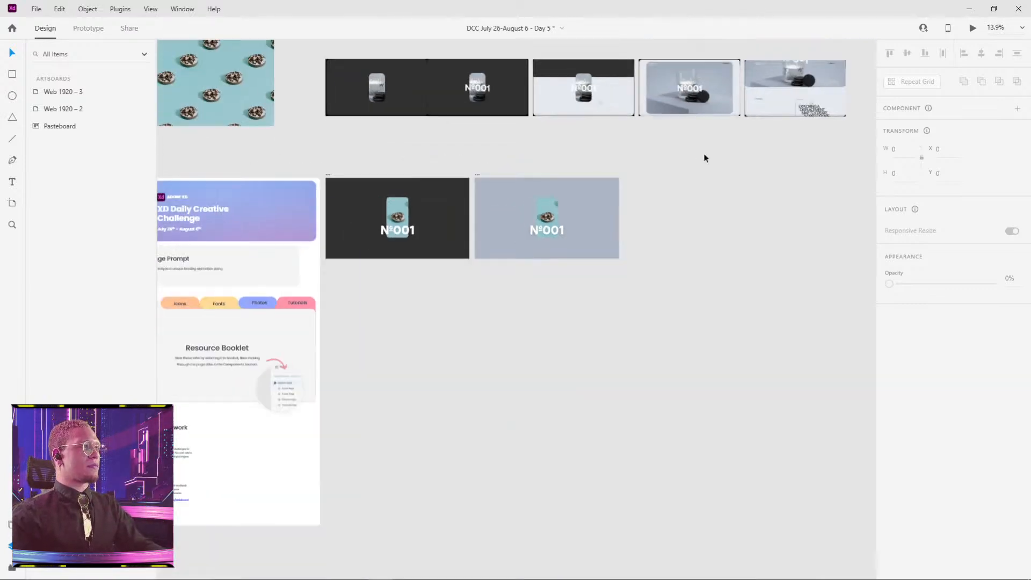
pyautogui.moveTo(689, 170); pyautogui.dragTo(654, 231)
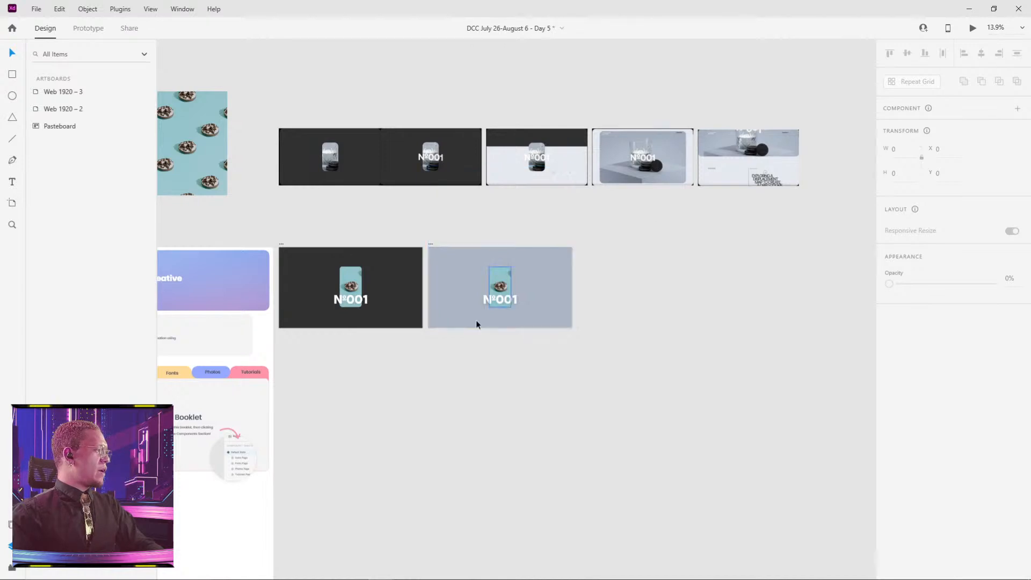
pyautogui.scroll(1, 602, 234)
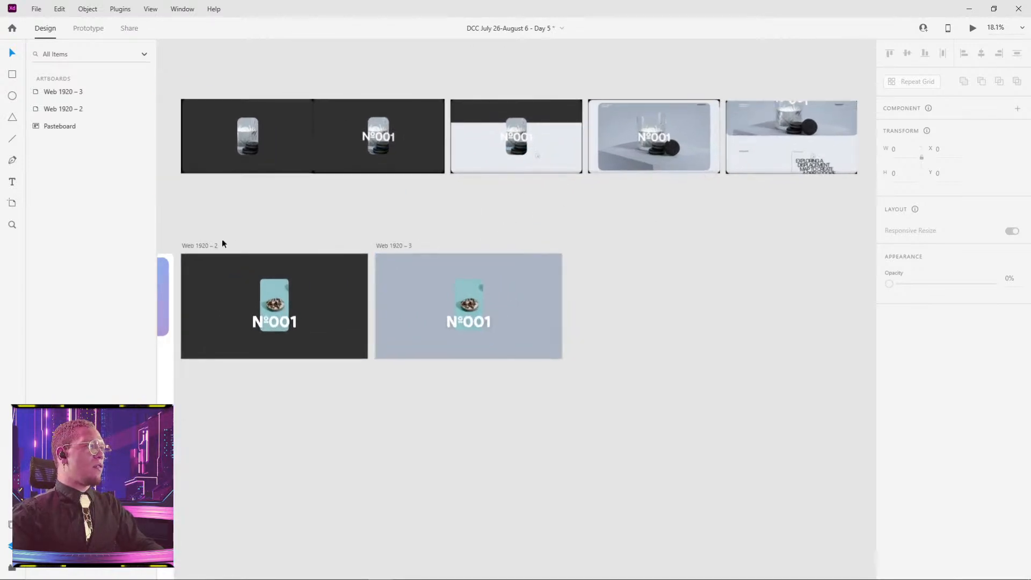
pyautogui.moveTo(381, 245); pyautogui.dragTo(429, 247)
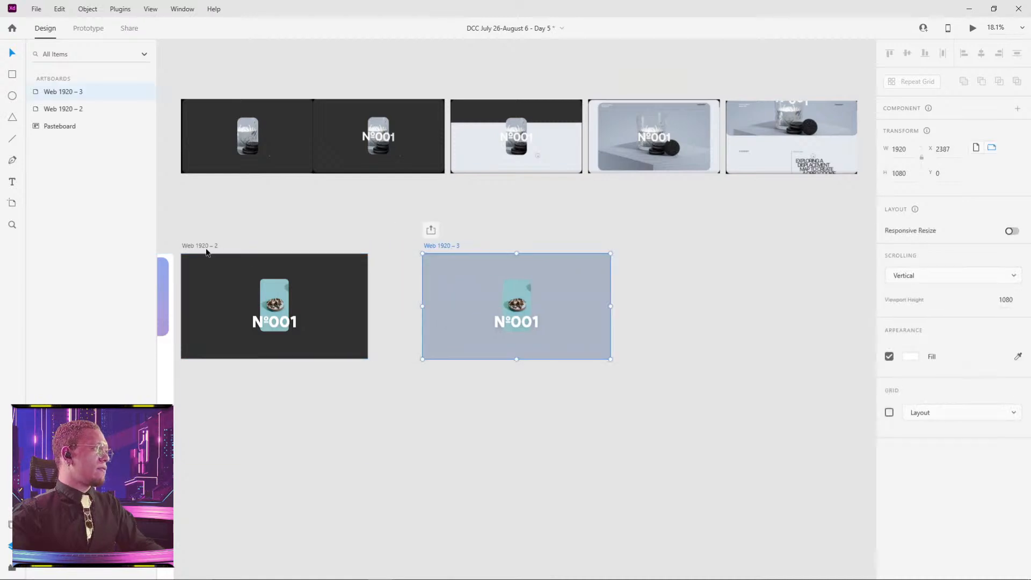
pyautogui.moveTo(210, 249); pyautogui.dragTo(242, 250)
# - Link Web 1920 – 2 to Web 1920 – 3 in prototype mode with a Time trigger
pyautogui.click(88, 28)
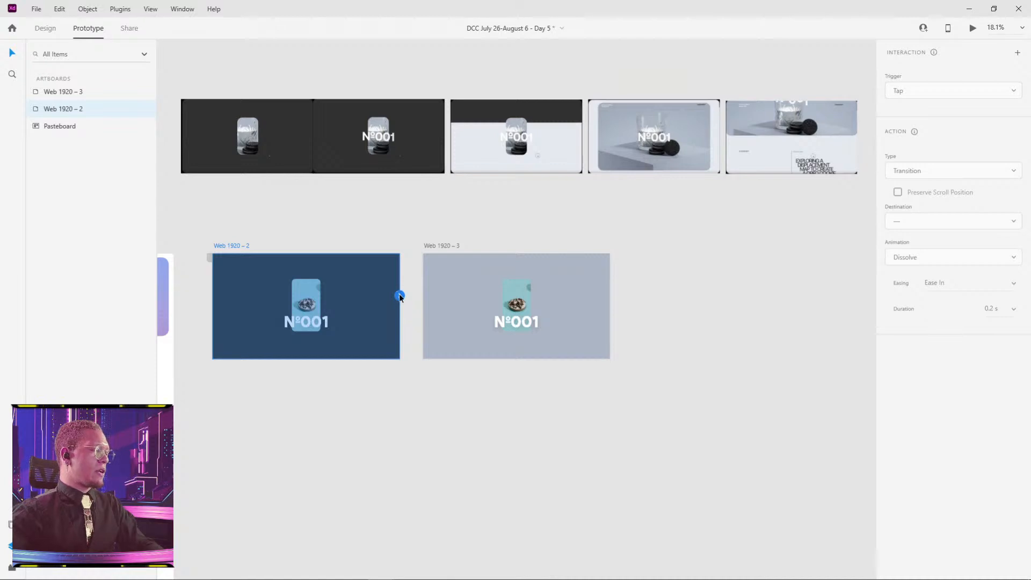
pyautogui.moveTo(413, 272); pyautogui.dragTo(455, 272)
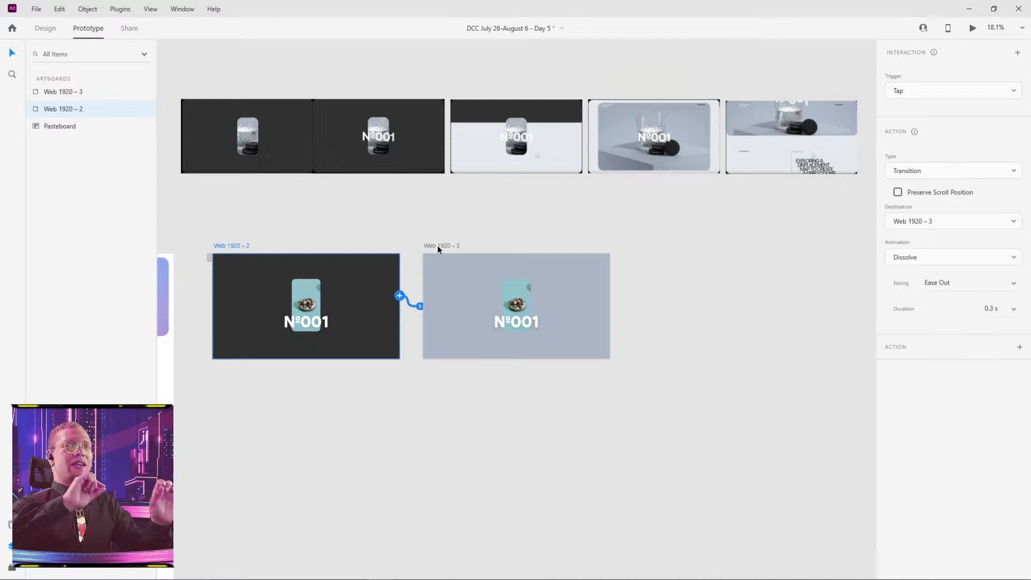
pyautogui.click(964, 90)
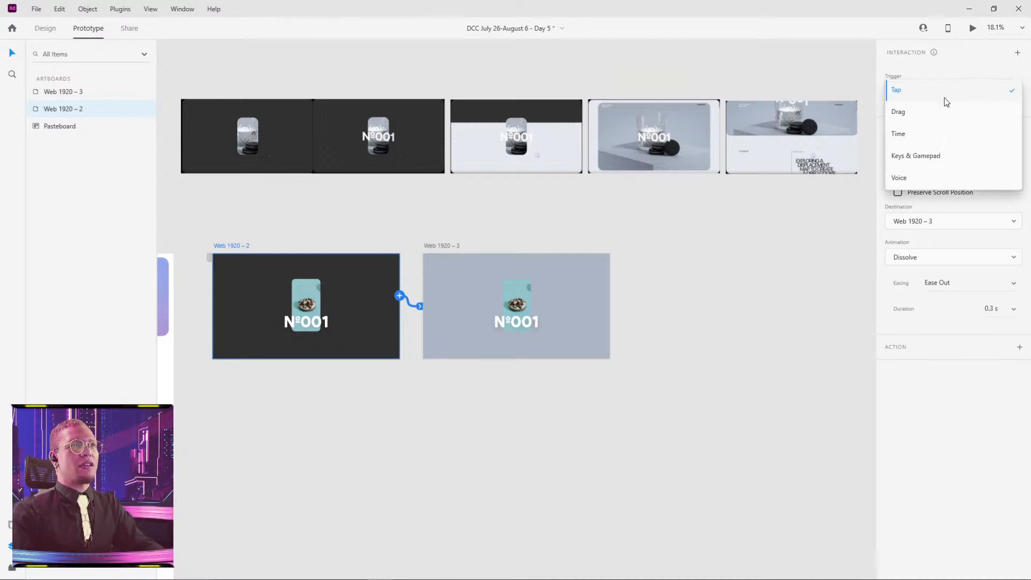
pyautogui.click(899, 134)
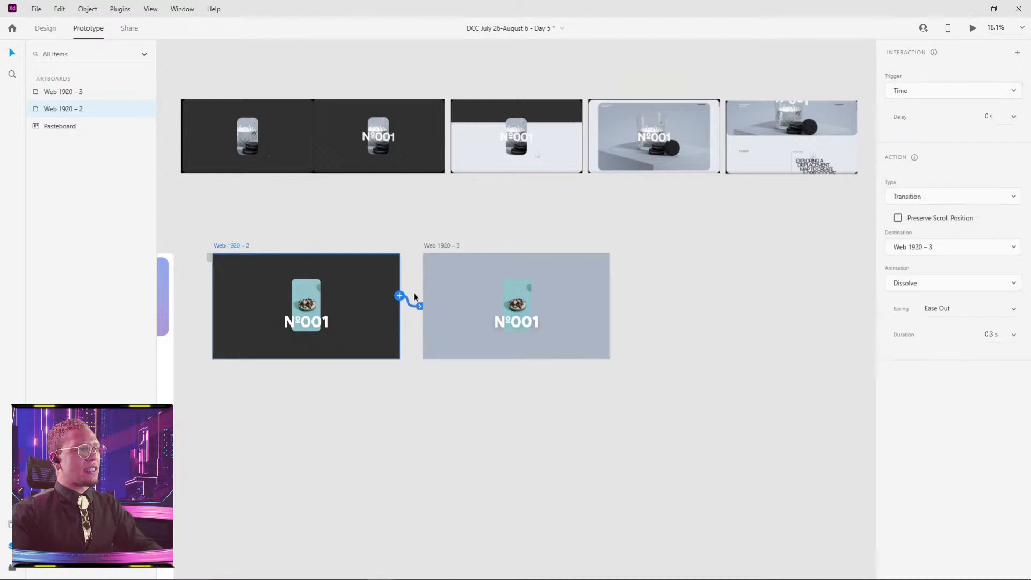
pyautogui.moveTo(400, 295); pyautogui.dragTo(439, 295)
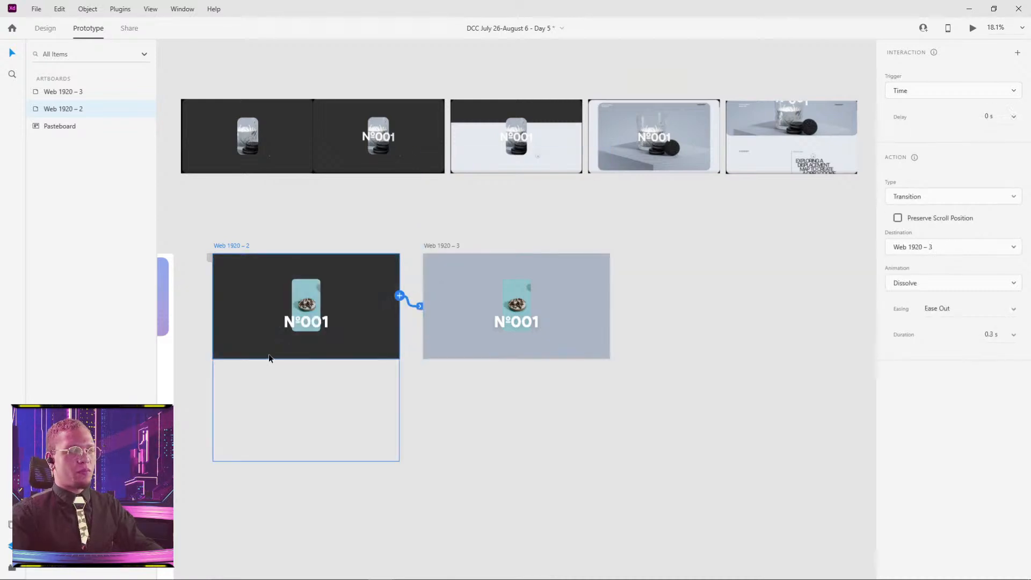
# - Try linking the Donut component on Web 1920 – 2 to Web 1920 – 3, and undo the link
pyautogui.click(306, 305)
pyautogui.moveTo(320, 305); pyautogui.dragTo(476, 299)
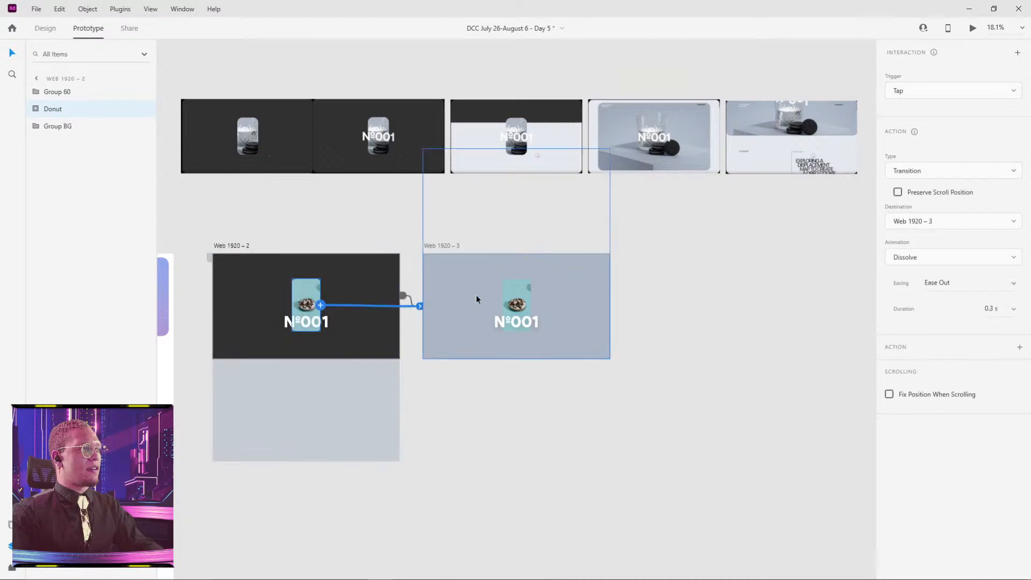
pyautogui.hotkey('ctrl', 'z')
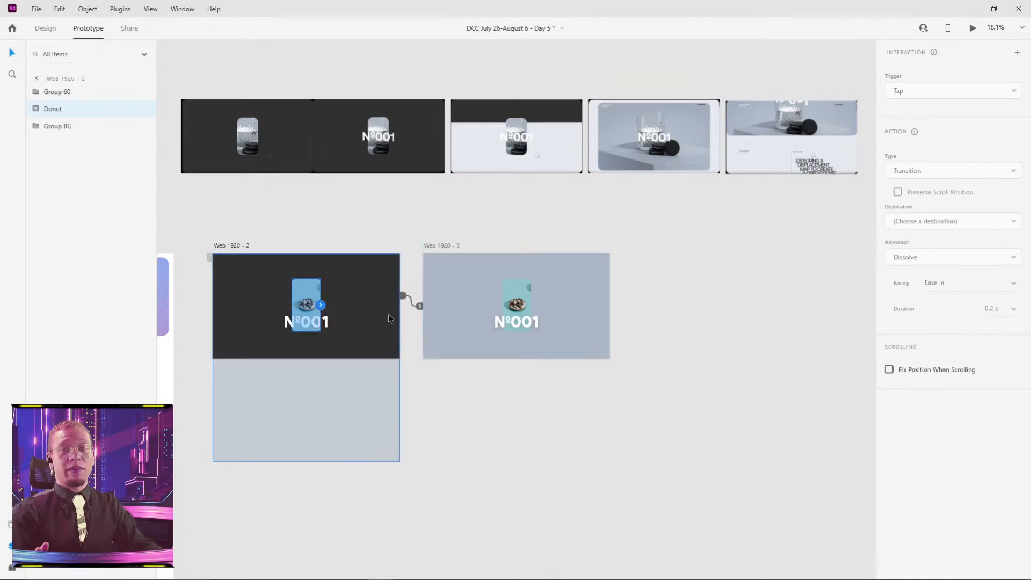
# - Set the Web 1920 – 2 interaction's delay to 1 s and its easing to Snap
pyautogui.click(232, 246)
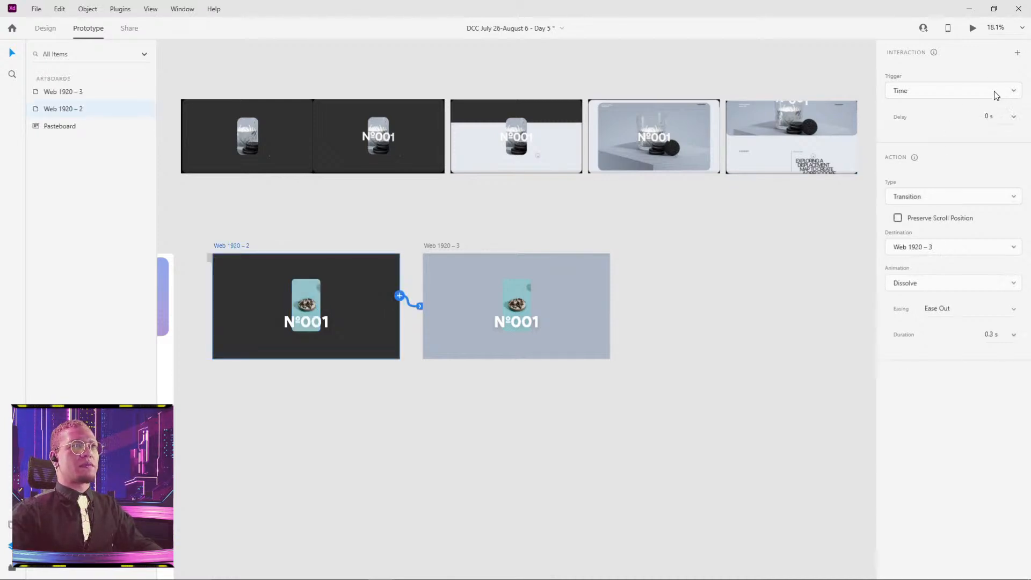
pyautogui.click(989, 115)
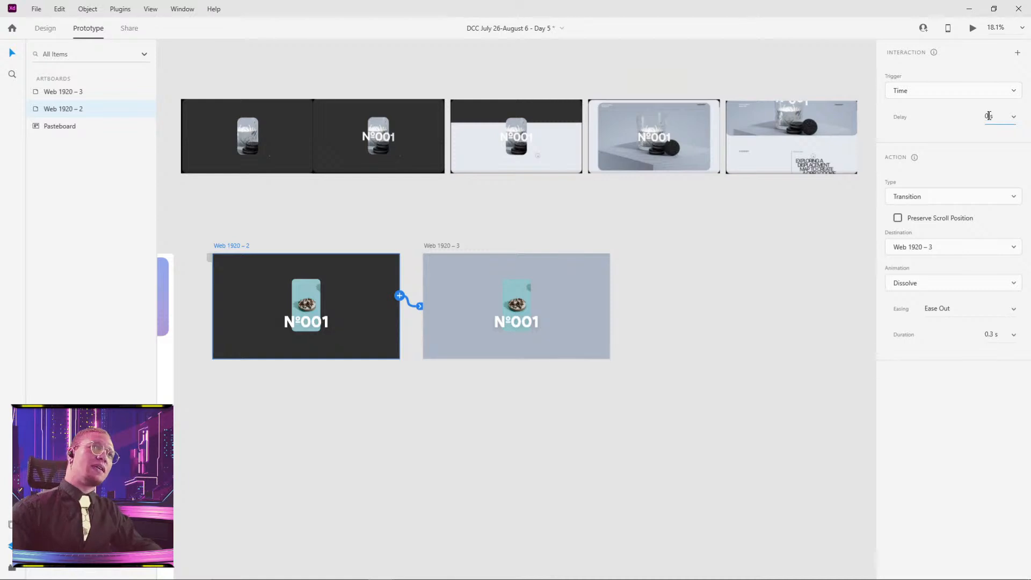
pyautogui.click(996, 305)
pyautogui.click(1012, 309)
pyautogui.click(1013, 311)
pyautogui.click(977, 375)
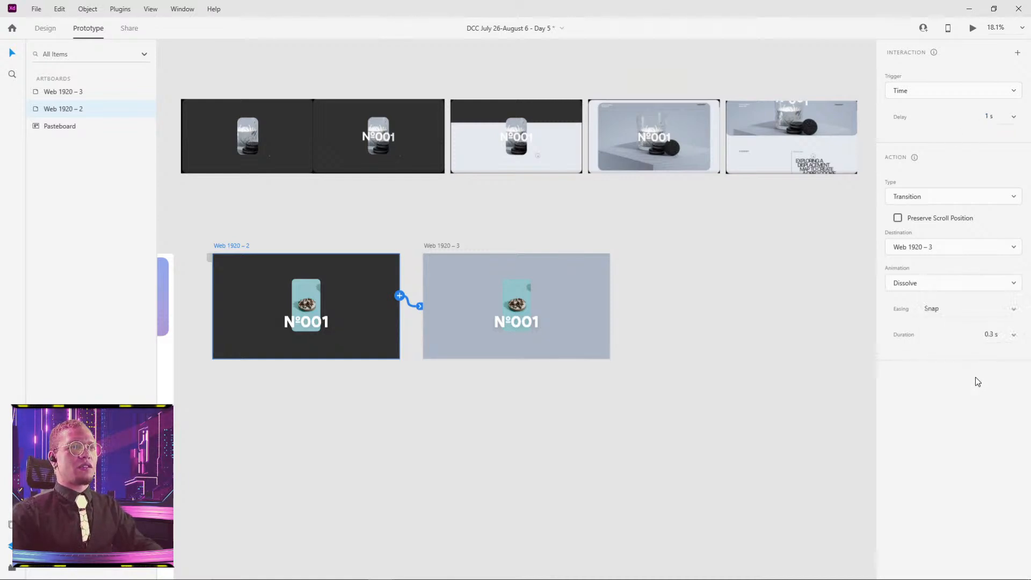
# - Set the Web 1920 – 2 transition's duration to 1.5 s
pyautogui.click(993, 336)
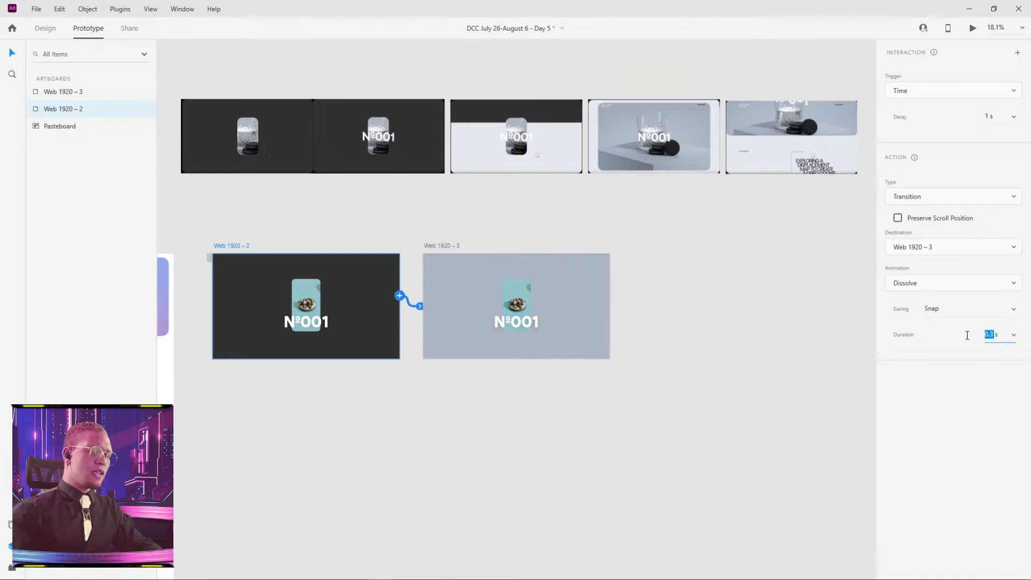
pyautogui.write('1.2')
pyautogui.press('Return')
pyautogui.click(761, 299)
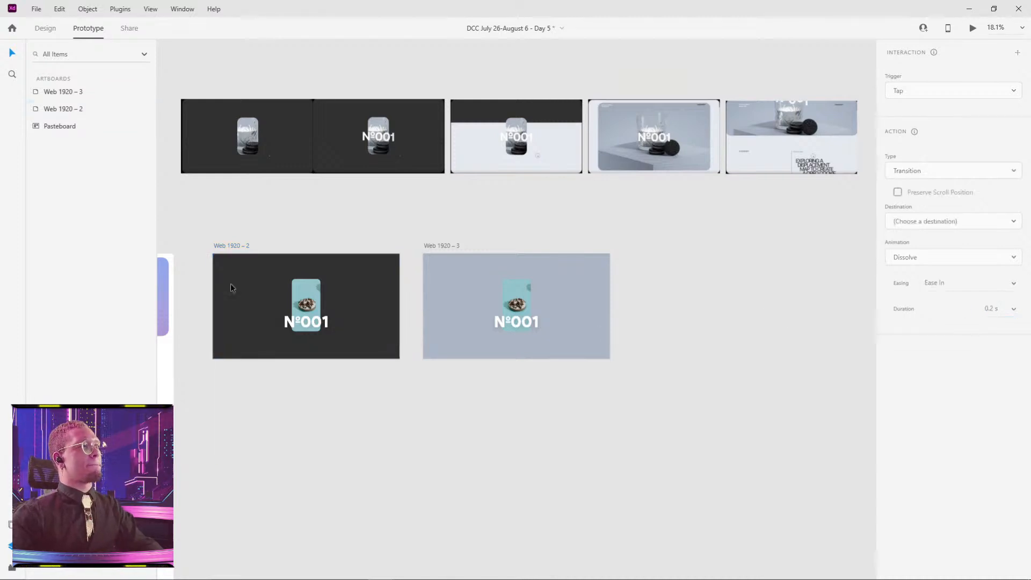
# - Preview the prototype from Web 1920 – 2 in a maximized window and close the preview
pyautogui.click(231, 249)
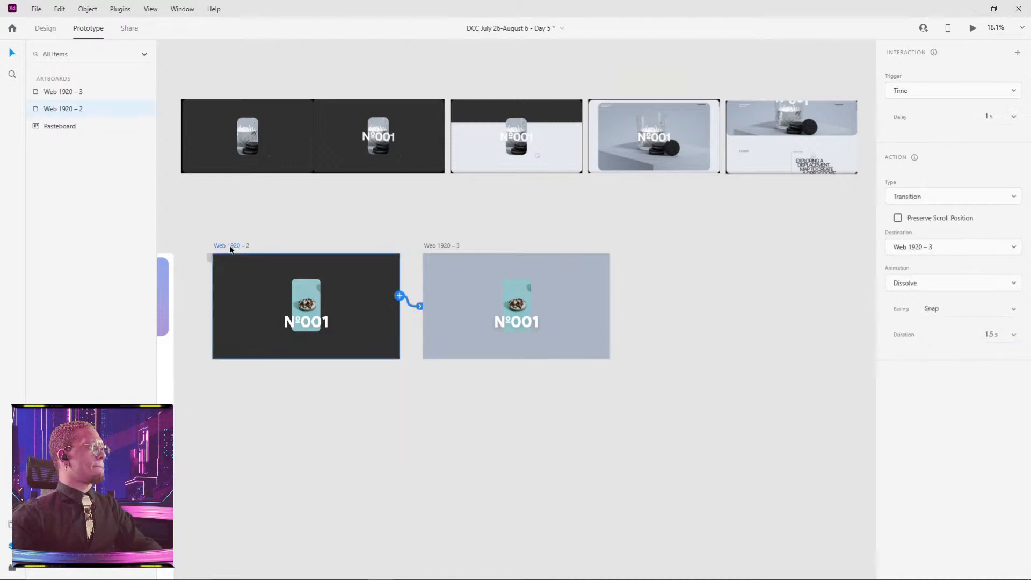
pyautogui.click(973, 28)
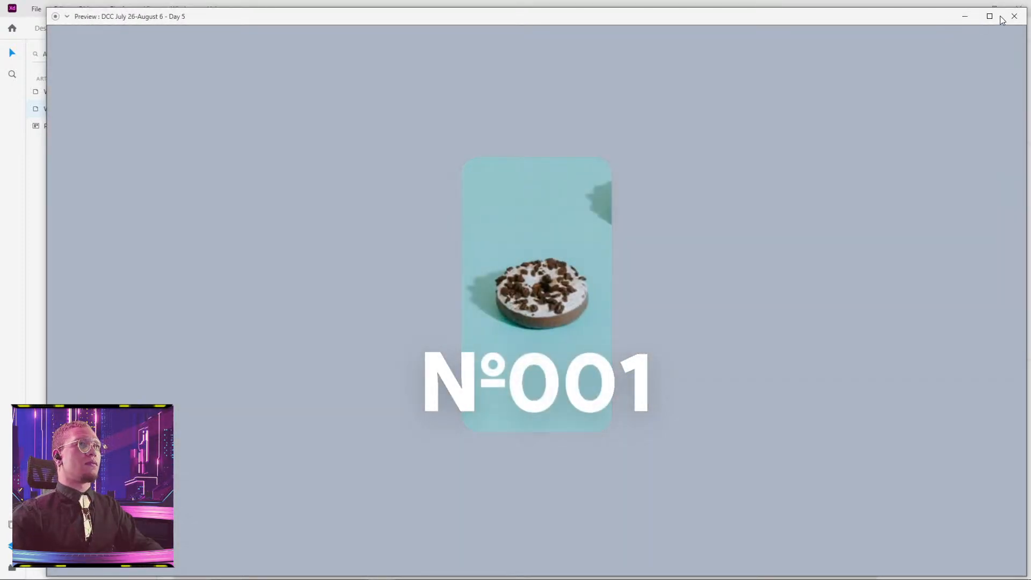
pyautogui.click(1000, 17)
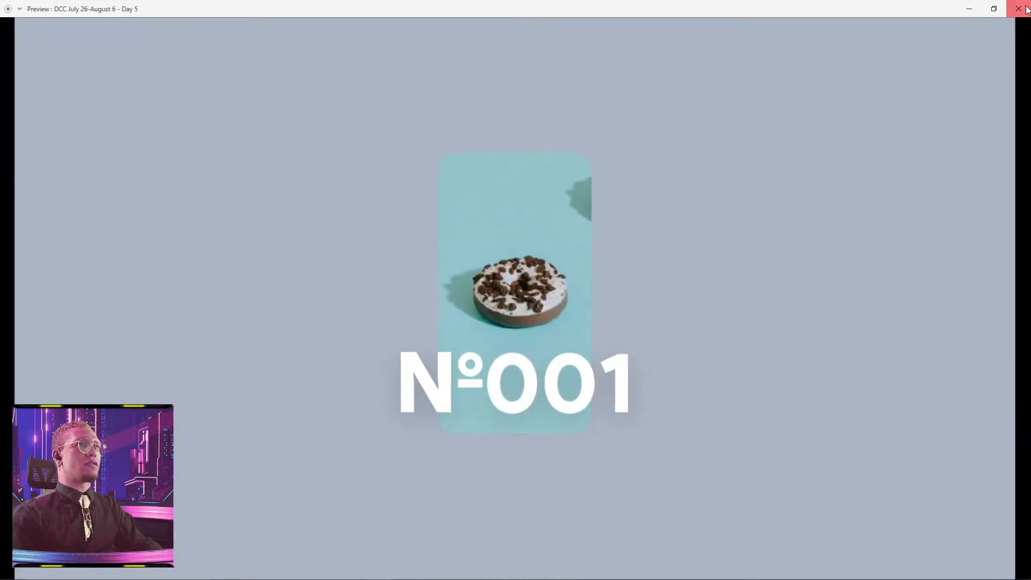
pyautogui.click(1019, 9)
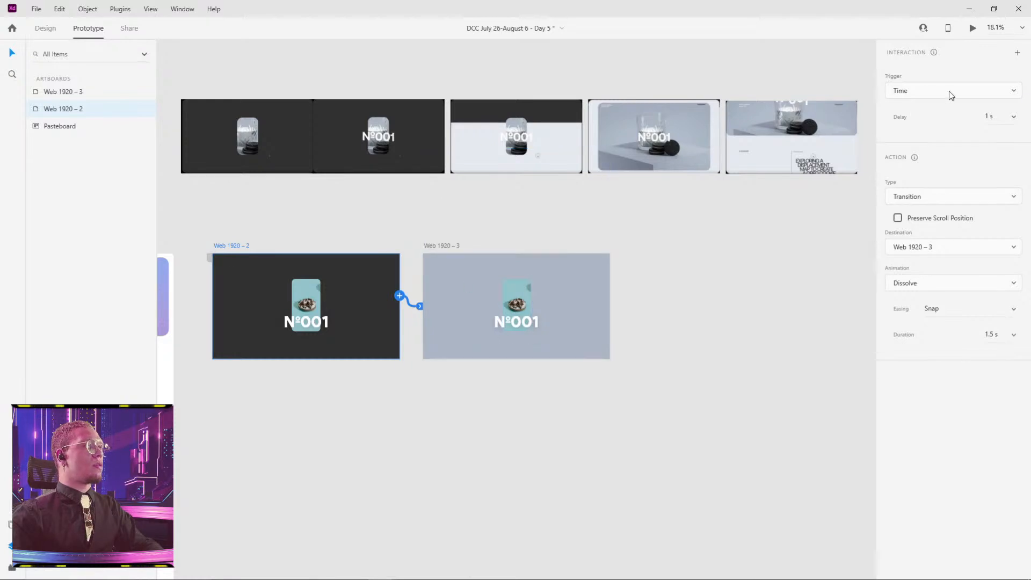
# - Change the Web 1920 – 2 interaction's action type from Transition to Auto-Animate and reselect the artboard
pyautogui.click(953, 197)
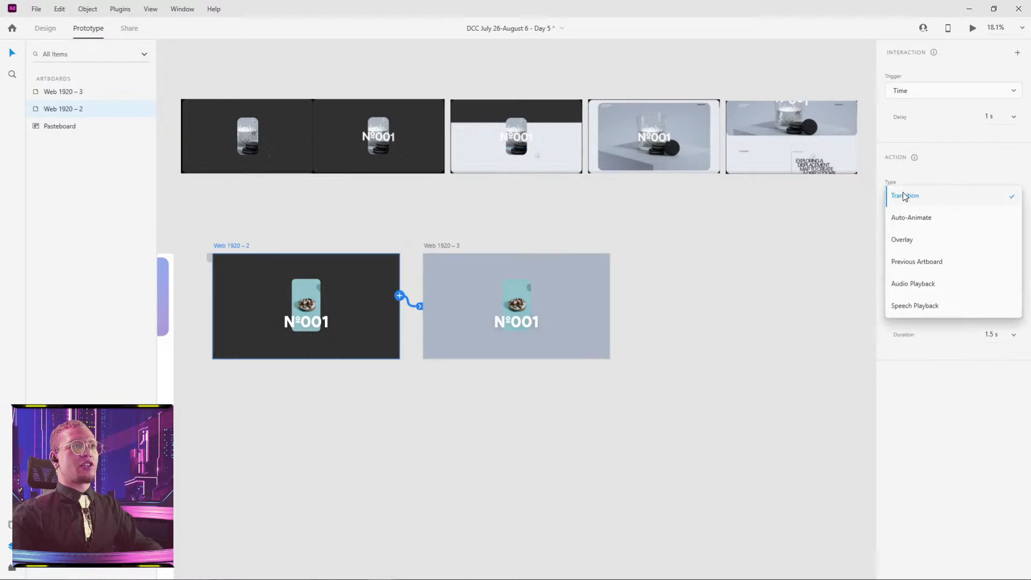
pyautogui.click(911, 218)
pyautogui.click(723, 277)
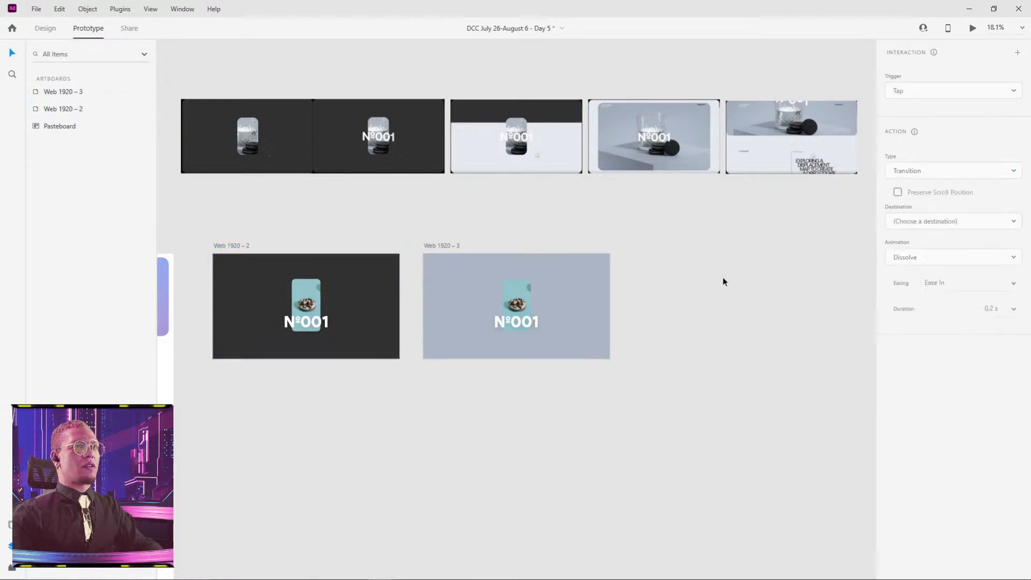
pyautogui.click(229, 245)
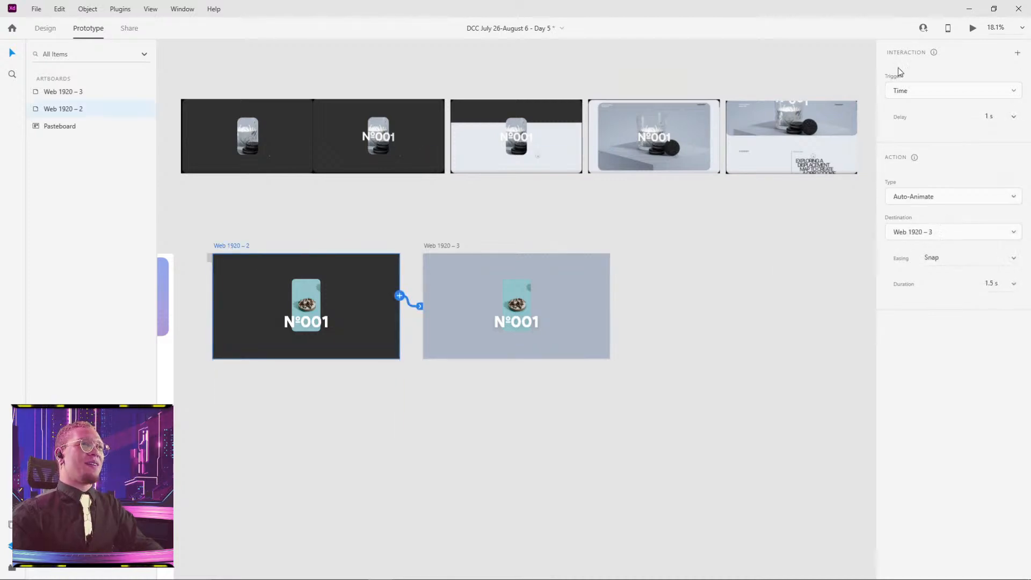
# - Preview the Auto-Animate interaction from Web 1920 – 2 and close the preview window
pyautogui.moveTo(934, 56)
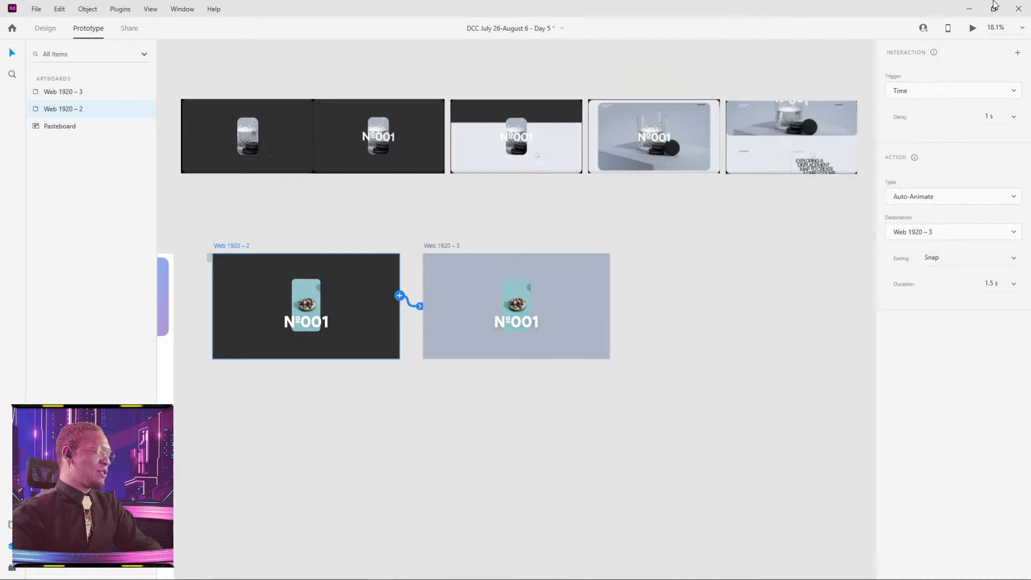
pyautogui.click(973, 30)
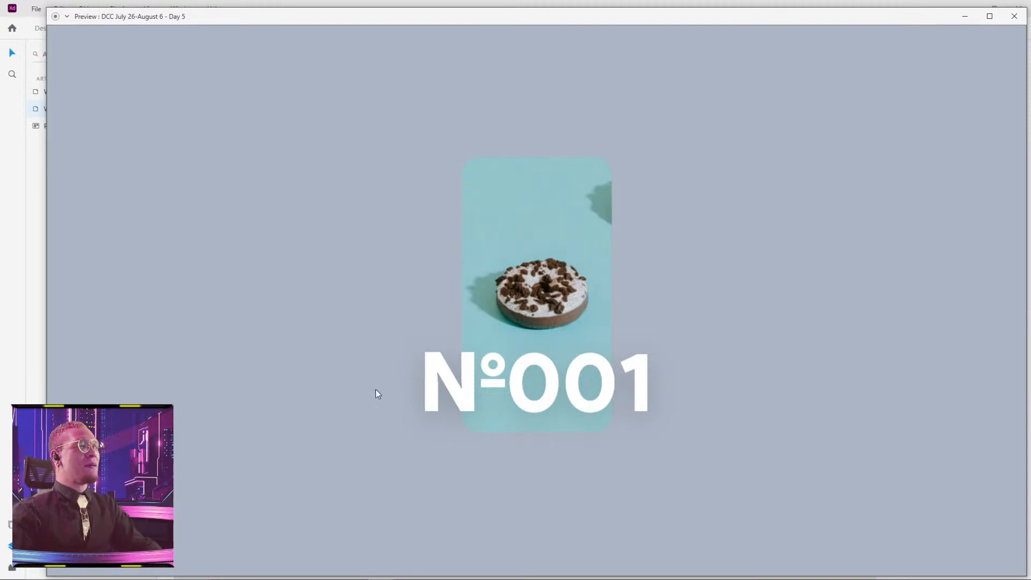
pyautogui.click(1014, 16)
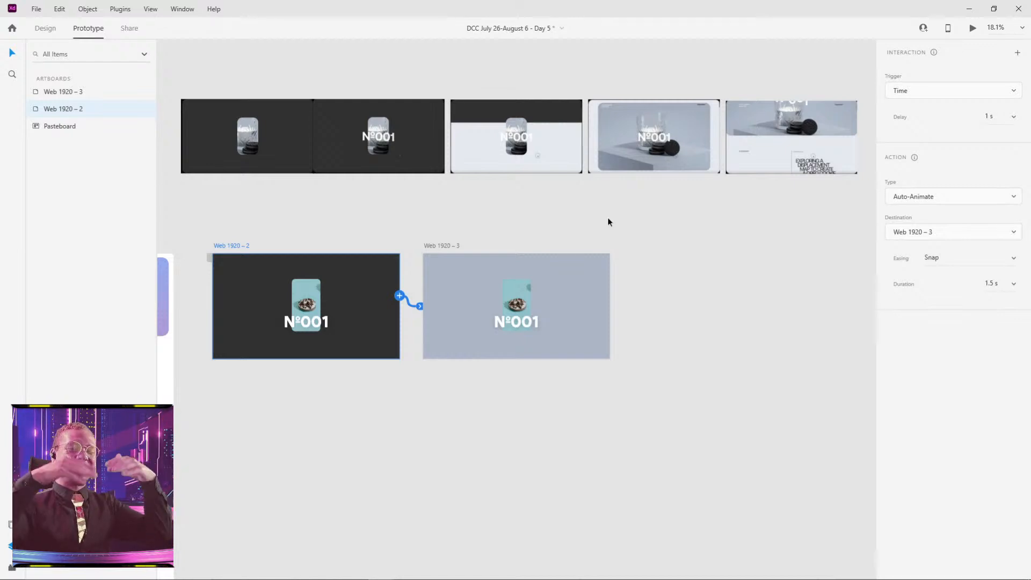
# - Duplicate the Web 1920 – 3 artboard in Design mode and place the copy beside it as Web 1920 – 4
pyautogui.hscroll(1, 607, 235)
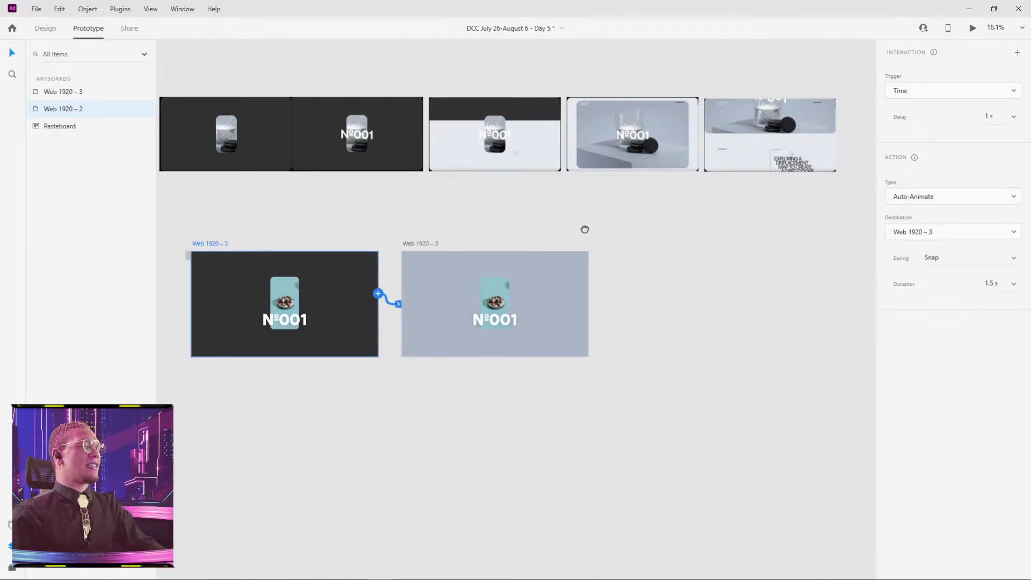
pyautogui.click(435, 243)
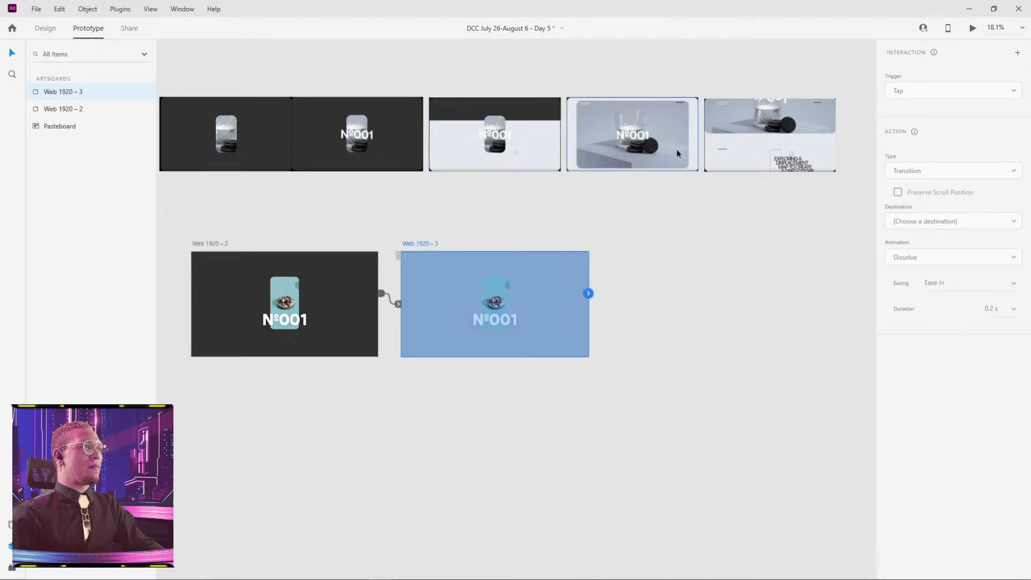
pyautogui.scroll(3, 657, 142)
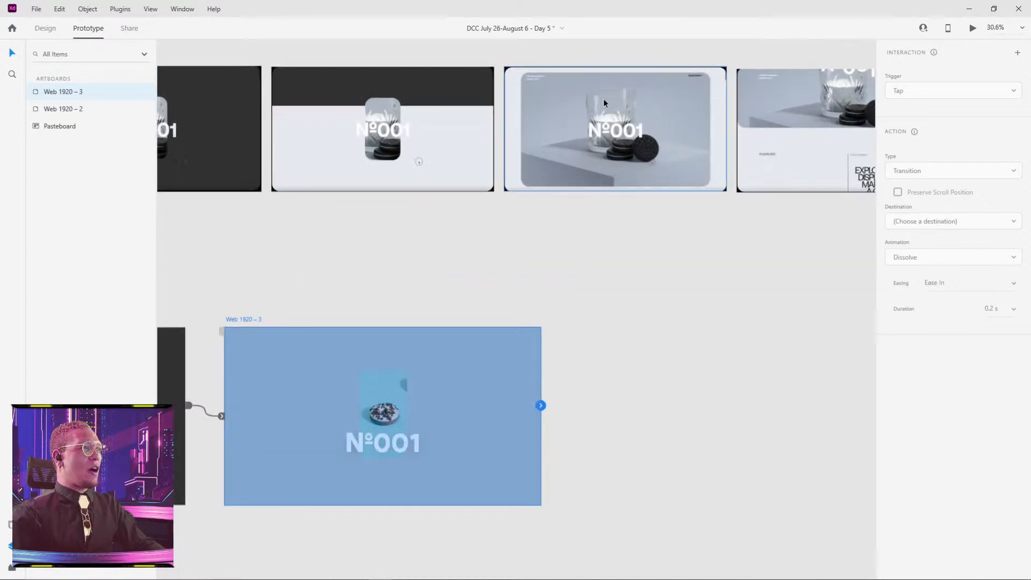
pyautogui.click(655, 102)
pyautogui.scroll(2, 655, 115)
pyautogui.scroll(2, 311, 217)
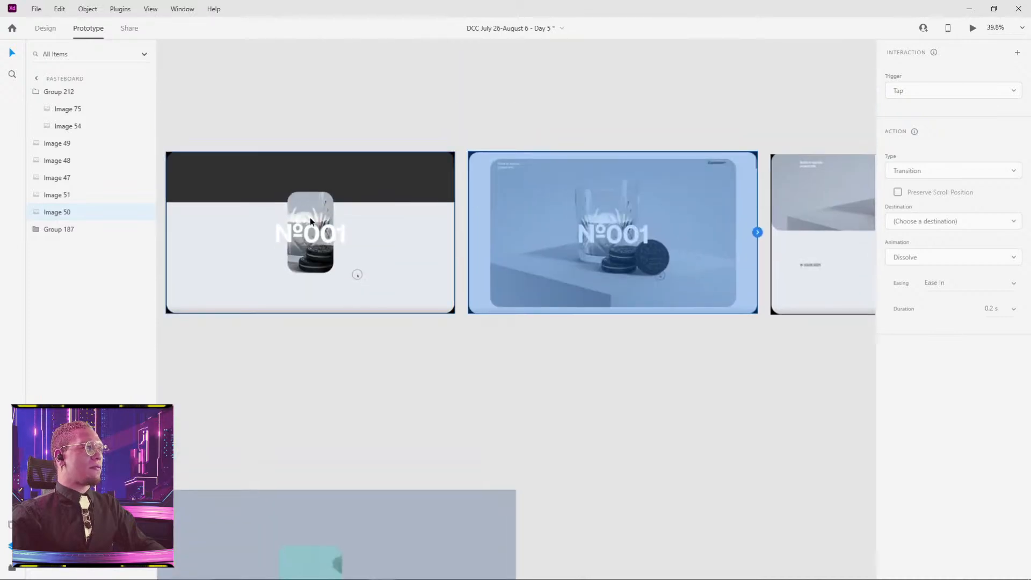
pyautogui.click(52, 32)
pyautogui.scroll(-4, 621, 385)
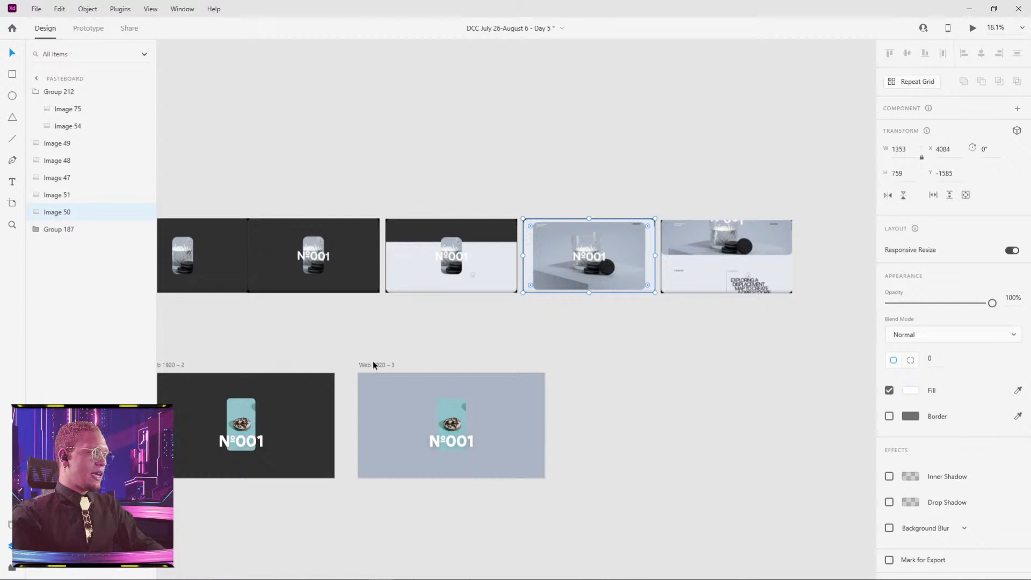
pyautogui.moveTo(373, 364); pyautogui.dragTo(578, 361)
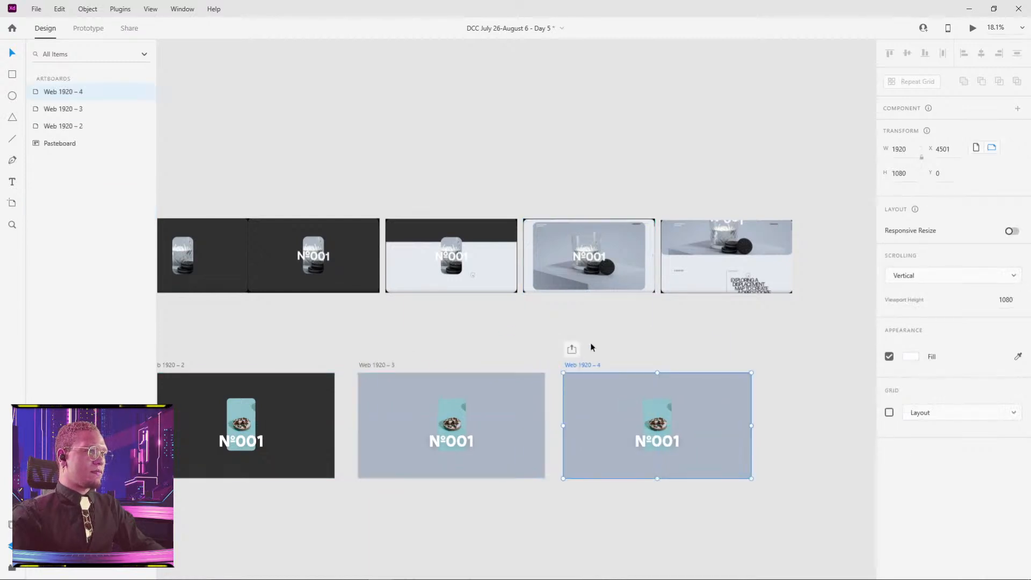
pyautogui.click(592, 347)
# - Resize the Donut mask rectangle on Web 1920 – 4 to 1920 × 1080 at X 0, Y 0, filling the artboard
pyautogui.scroll(3, 685, 377)
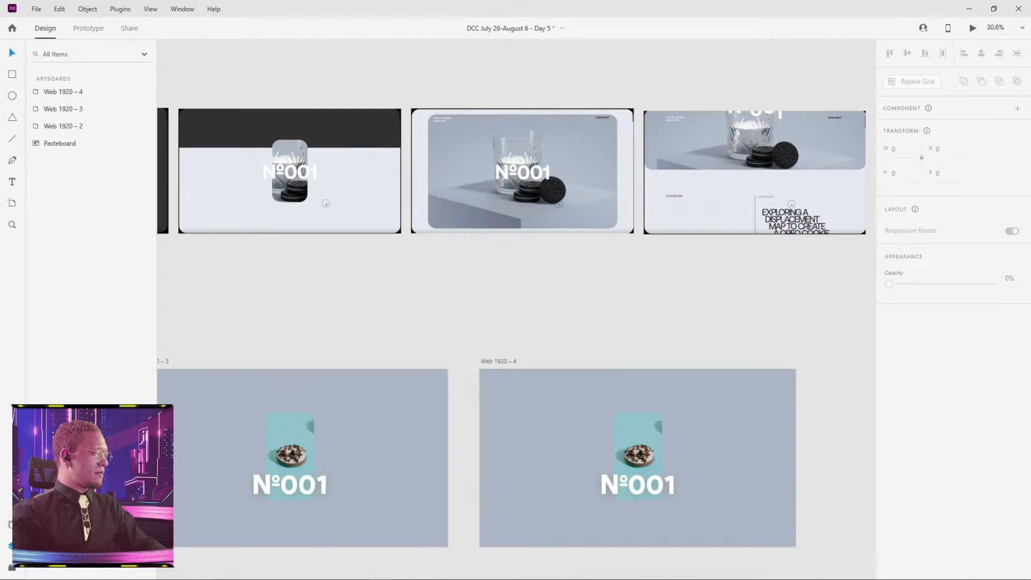
pyautogui.moveTo(637, 327); pyautogui.dragTo(500, 239)
pyautogui.doubleClick(515, 369)
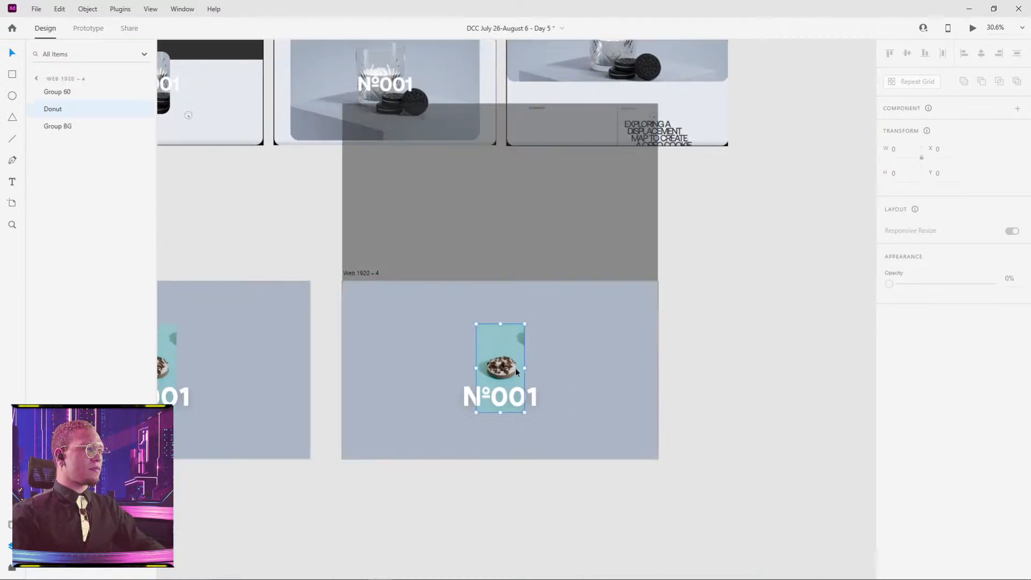
pyautogui.press('Escape')
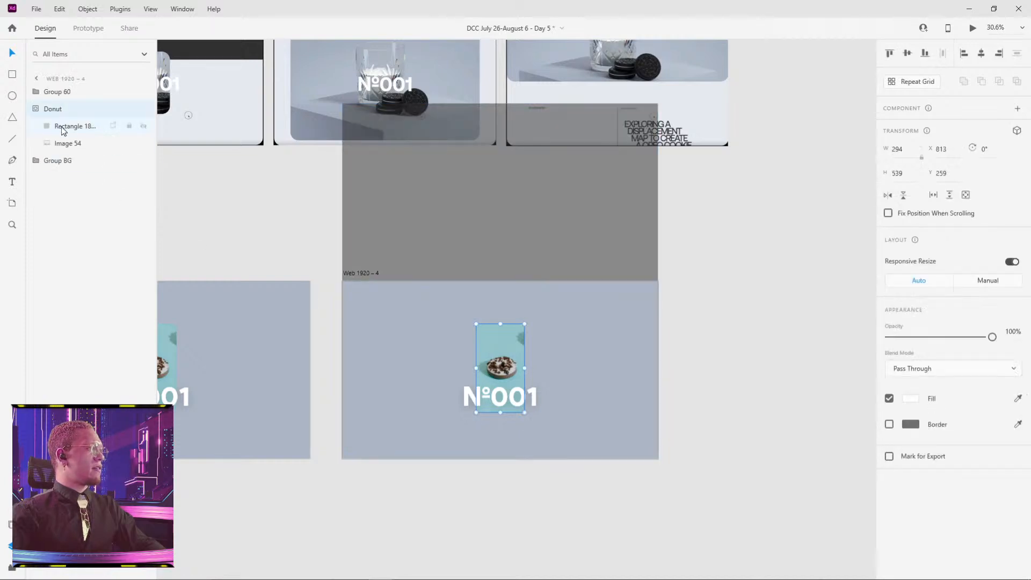
pyautogui.doubleClick(493, 350)
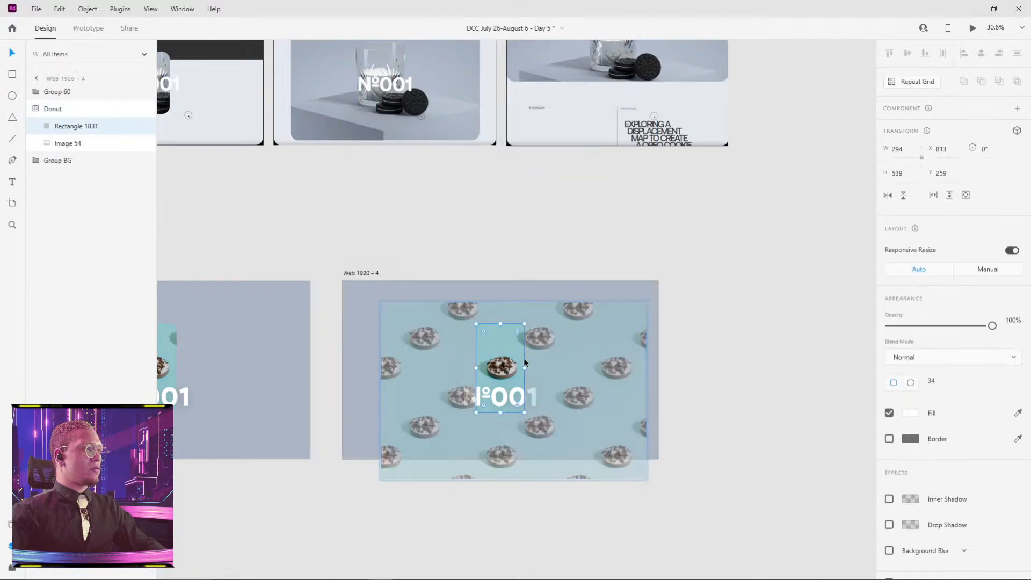
pyautogui.moveTo(525, 368); pyautogui.dragTo(659, 369)
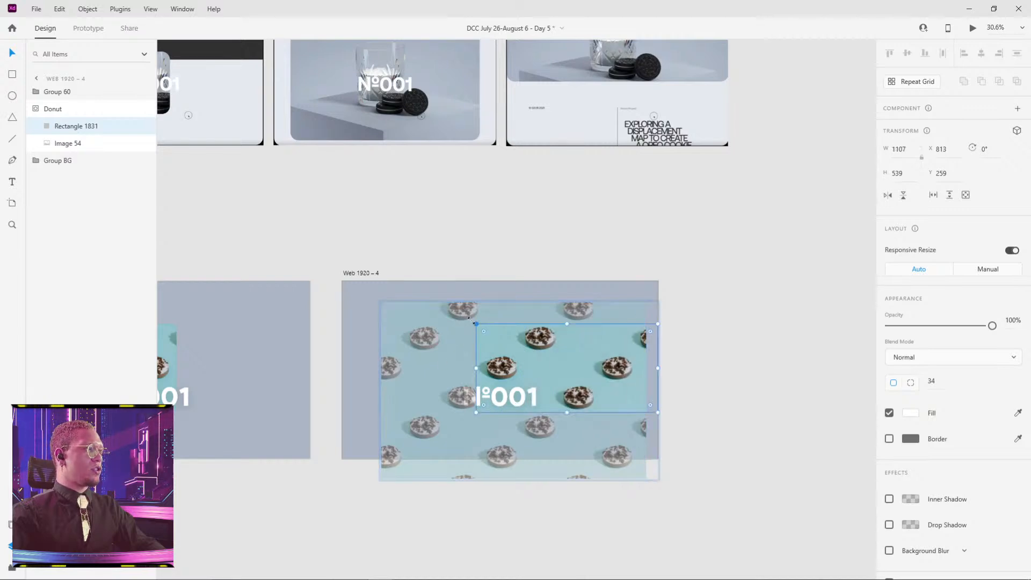
pyautogui.moveTo(476, 325); pyautogui.dragTo(342, 281)
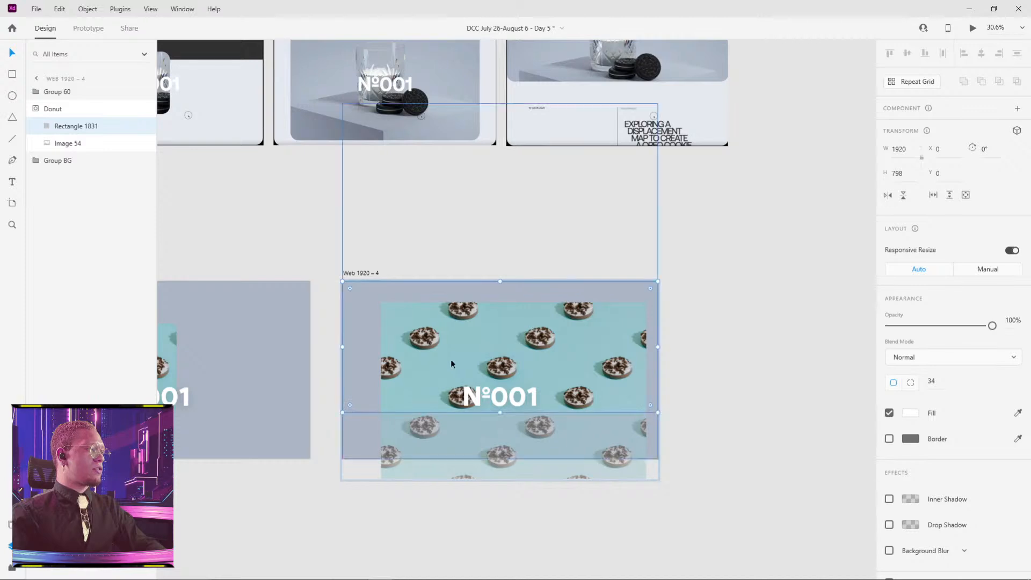
pyautogui.moveTo(499, 413); pyautogui.dragTo(499, 459)
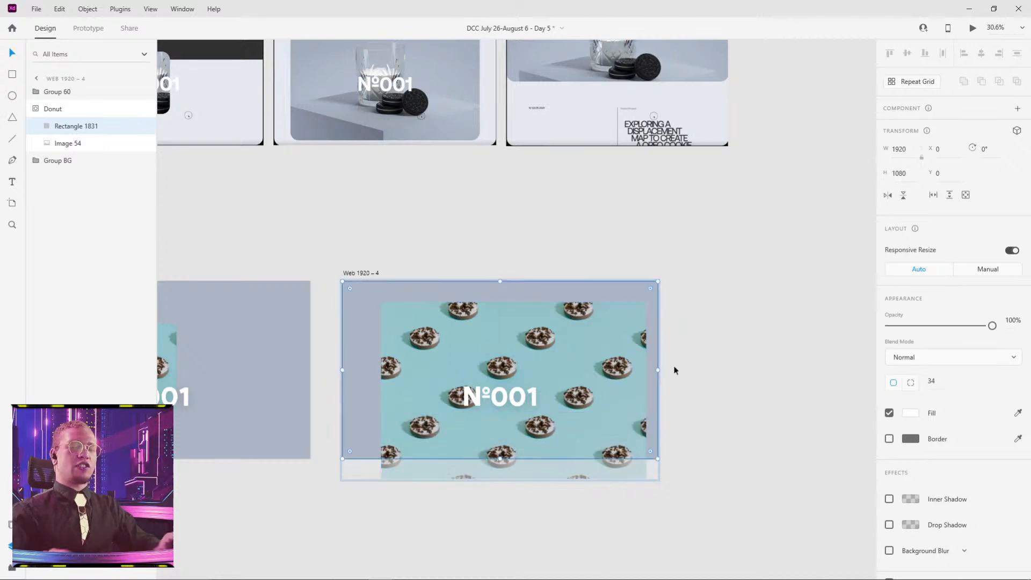
# - Move the donut image up within its mask and enlarge it to about 1993 × 1328 to cover the artboard
pyautogui.click(557, 362)
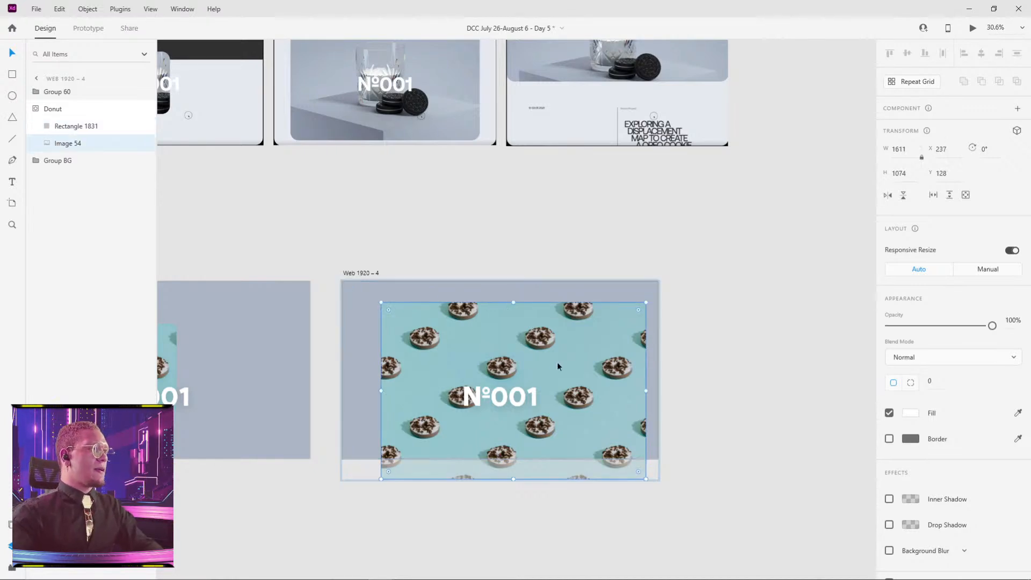
pyautogui.moveTo(557, 362); pyautogui.dragTo(549, 337)
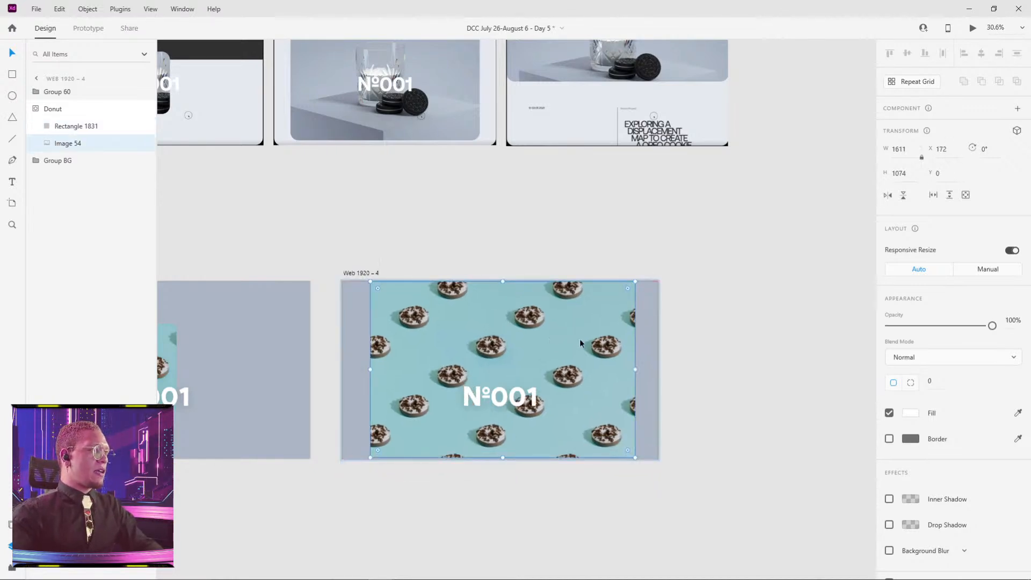
pyautogui.moveTo(635, 281); pyautogui.dragTo(676, 260)
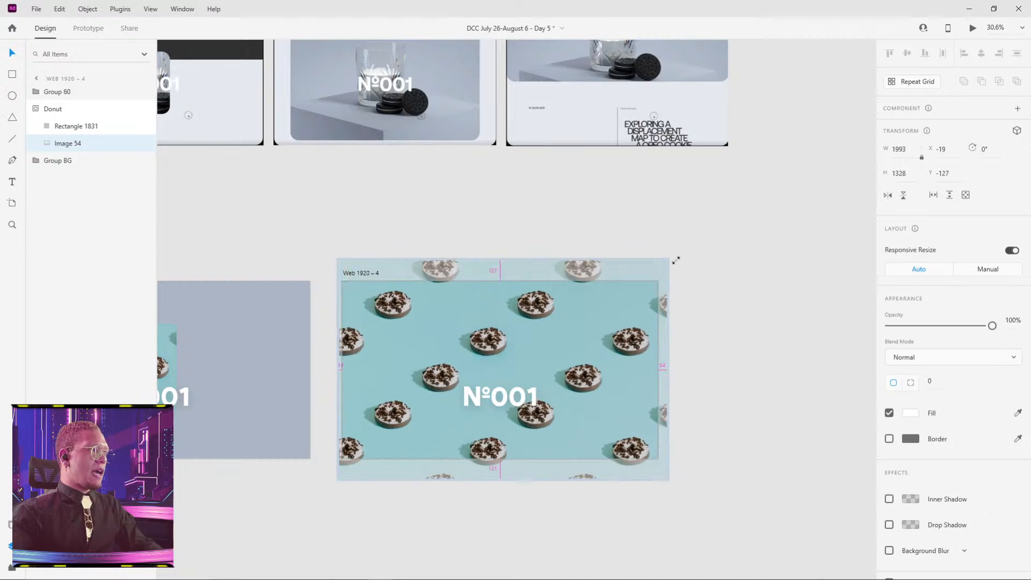
# - Move the Nº001 title up to the vertical center of Web 1920 – 4
pyautogui.click(746, 269)
pyautogui.moveTo(544, 198); pyautogui.dragTo(581, 240)
pyautogui.moveTo(550, 442); pyautogui.dragTo(549, 414)
pyautogui.press('Escape')
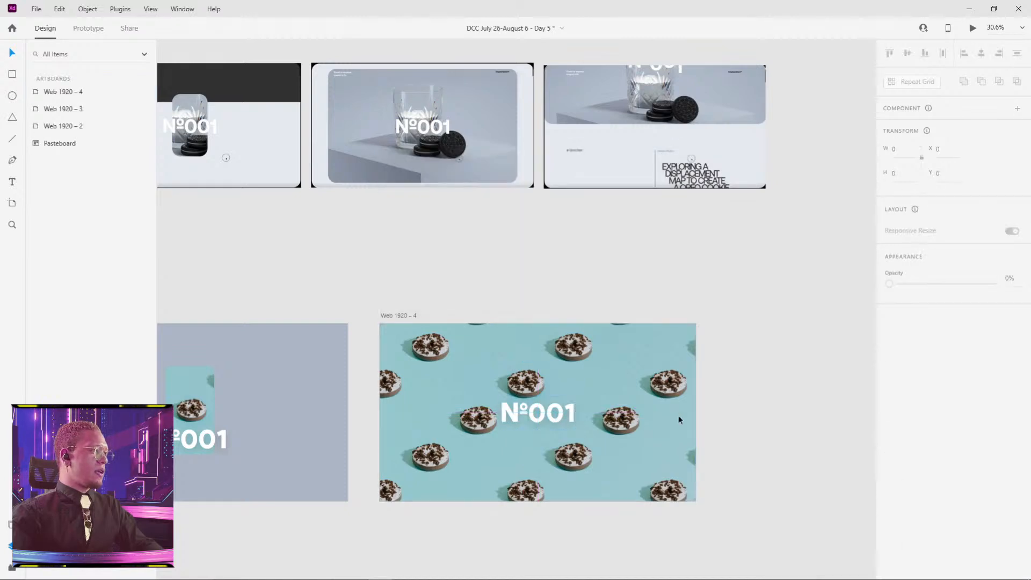
# - Move the Donut mask group to X -54, Y -49 and realign its mask rectangle to X 0, Y 0 on Web 1920 – 4
pyautogui.click(617, 381)
pyautogui.doubleClick(664, 360)
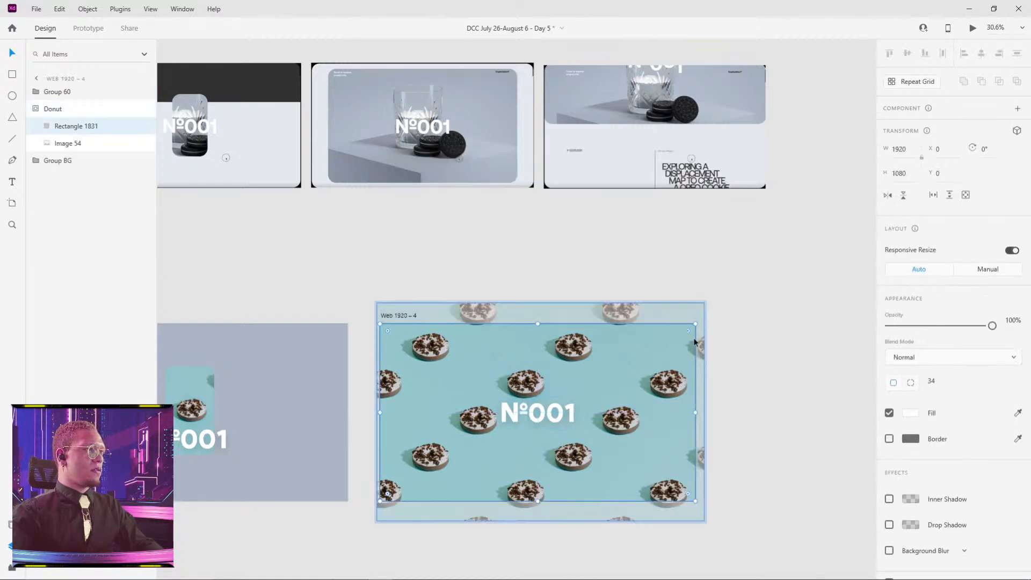
pyautogui.hotkey('ctrl', 'a')
pyautogui.moveTo(670, 355)
pyautogui.mouseDown()
pyautogui.moveTo(672, 347)
pyautogui.moveTo(671, 357)
pyautogui.mouseUp()
pyautogui.click(743, 334)
pyautogui.click(670, 401)
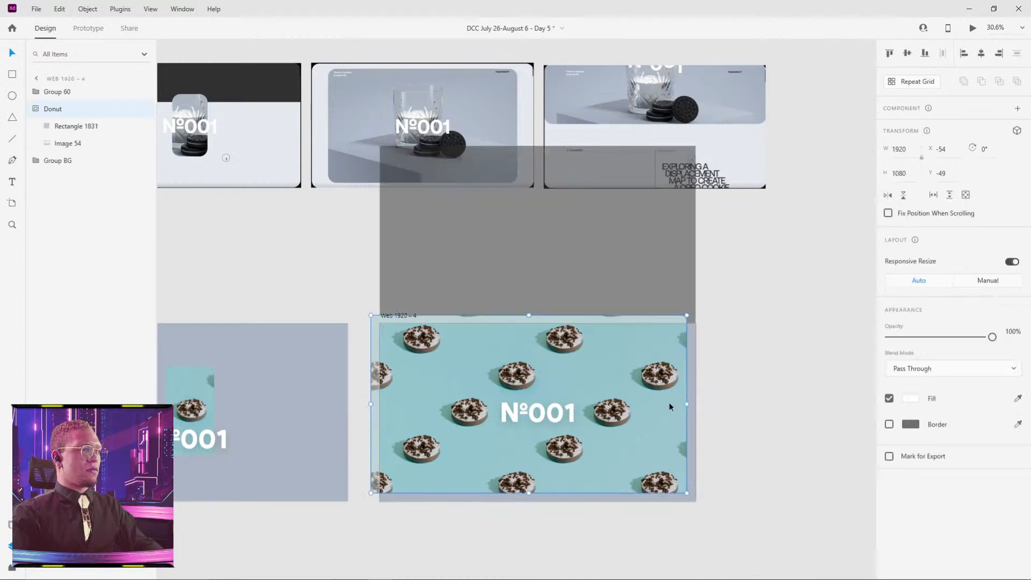
pyautogui.doubleClick(669, 401)
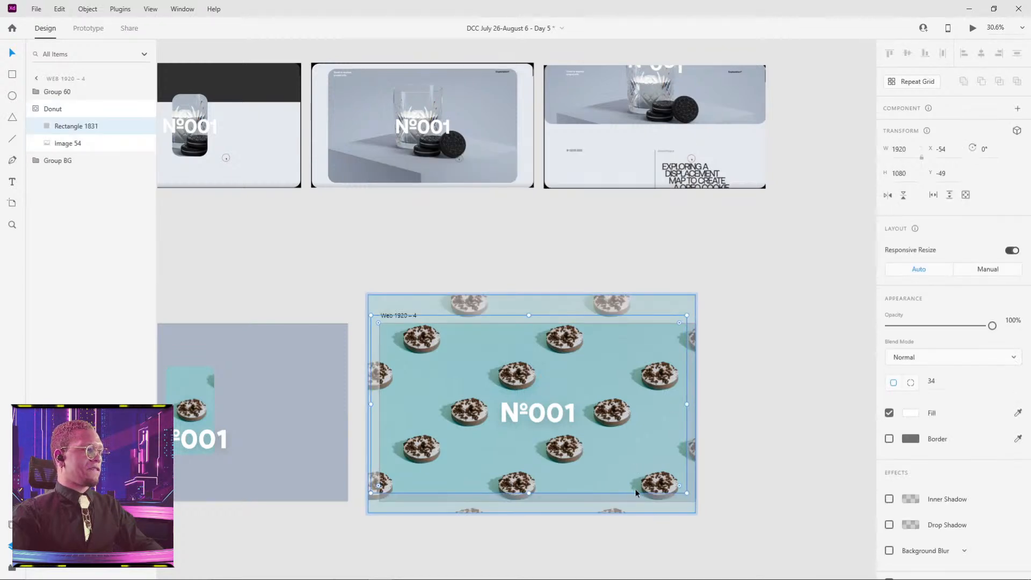
pyautogui.moveTo(636, 493); pyautogui.dragTo(643, 503)
pyautogui.scroll(5, 736, 316)
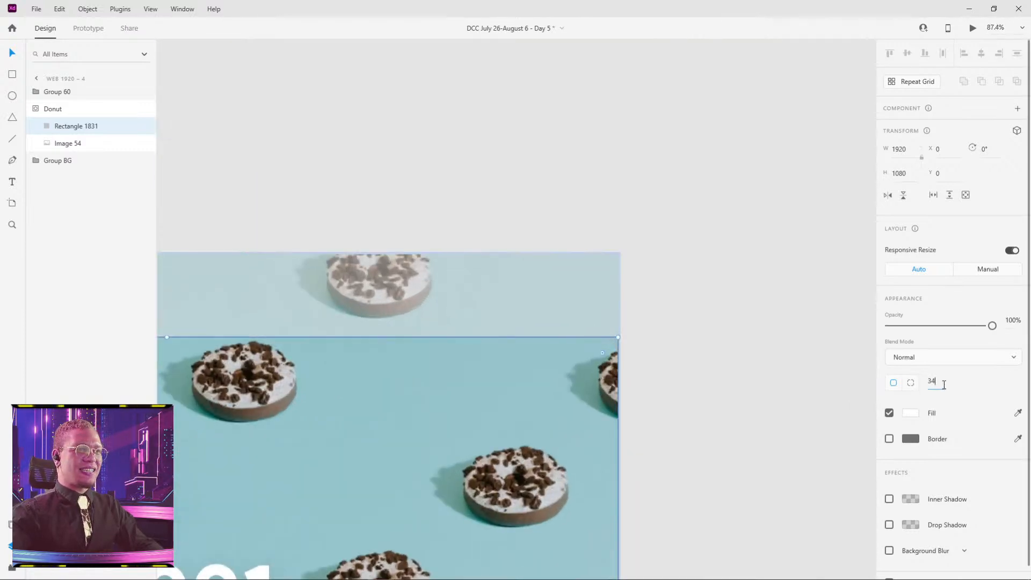
pyautogui.click(767, 455)
pyautogui.scroll(-5, 758, 441)
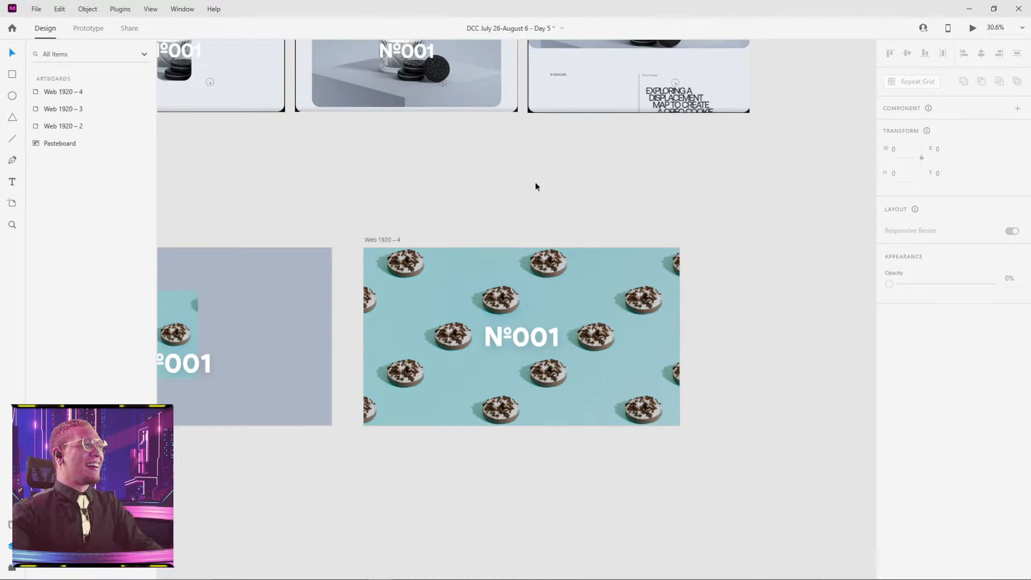
pyautogui.moveTo(526, 189); pyautogui.dragTo(614, 147)
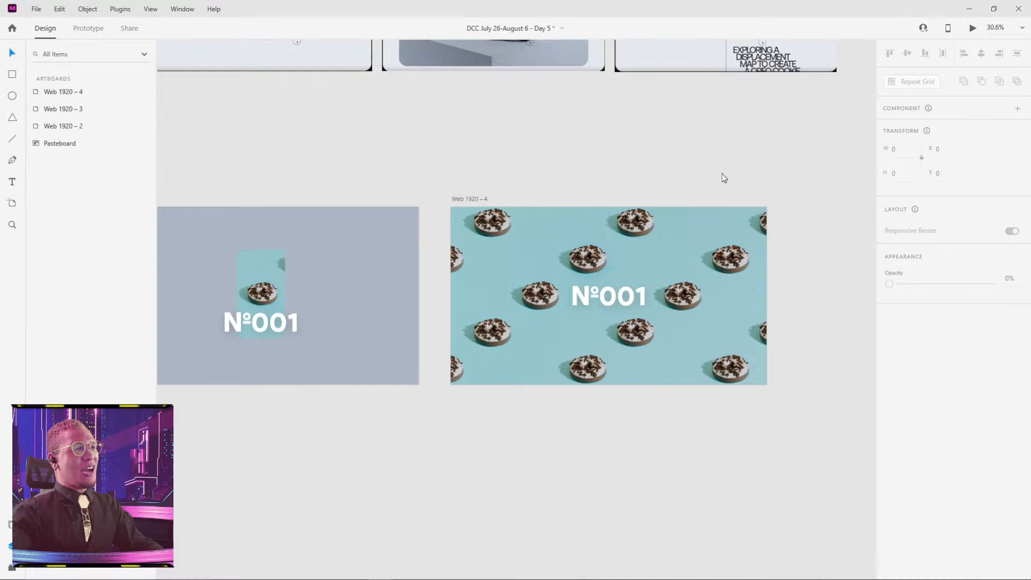
pyautogui.hotkey('alt', 'Tab')
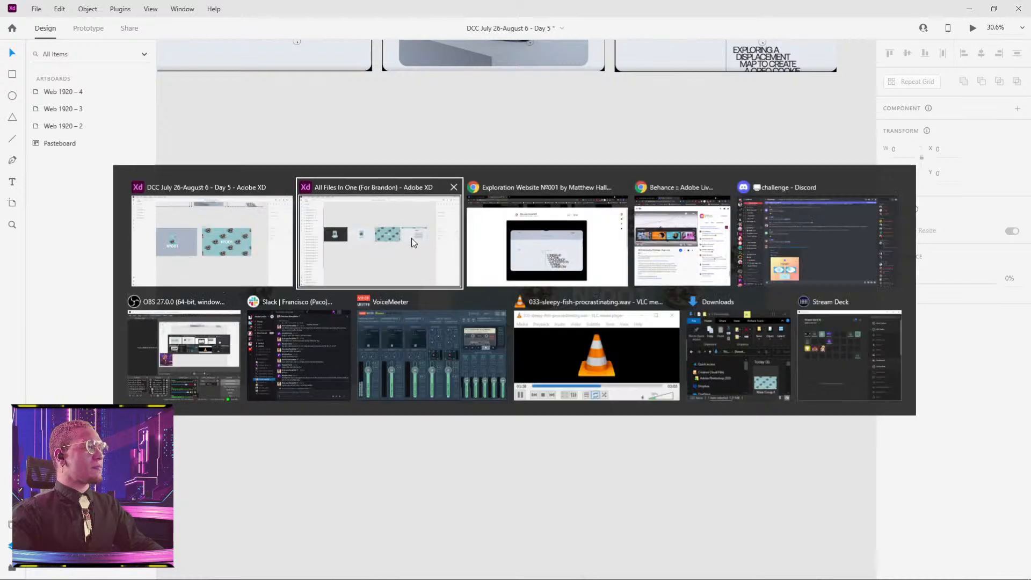
pyautogui.press('Escape')
# - Nudge Web 1920 – 3 left and link it to Web 1920 – 4 on a 0 s timer, auto-animating with Snap easing over 1.5 s
pyautogui.moveTo(435, 108); pyautogui.dragTo(687, 105)
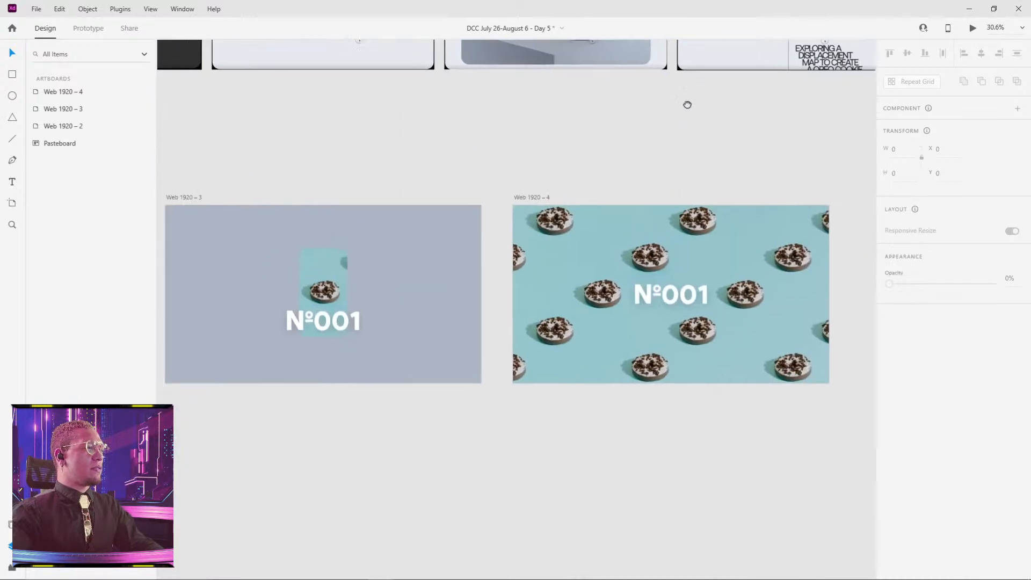
pyautogui.scroll(-4, 488, 142)
pyautogui.click(334, 158)
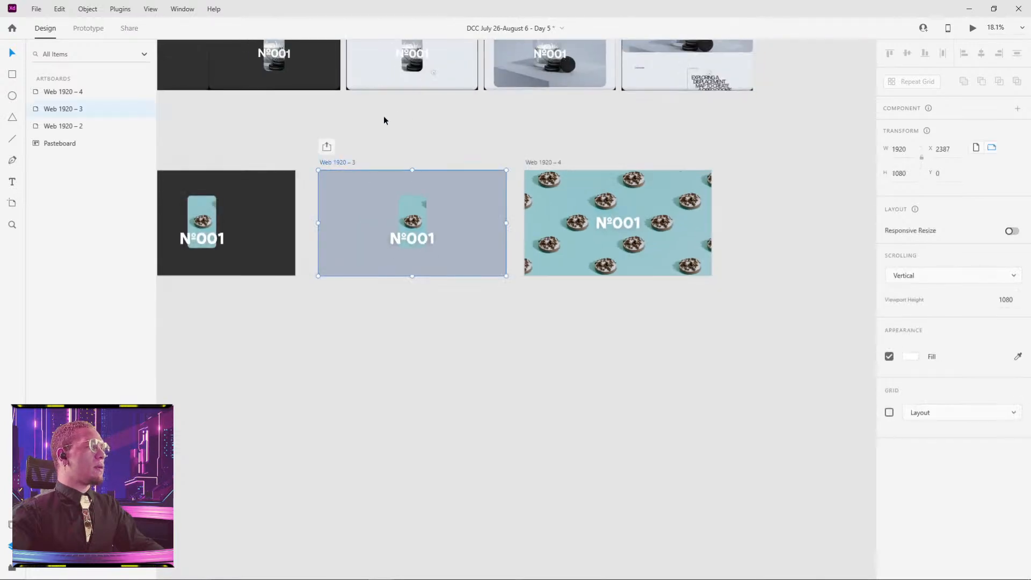
pyautogui.click(88, 28)
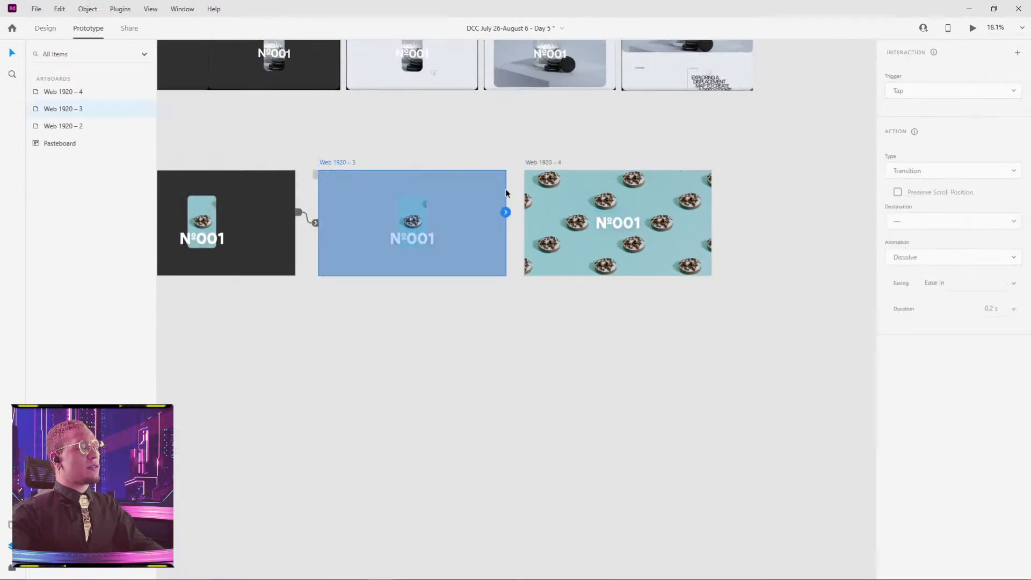
pyautogui.moveTo(324, 160)
pyautogui.mouseDown()
pyautogui.moveTo(309, 118)
pyautogui.moveTo(324, 142)
pyautogui.moveTo(311, 156)
pyautogui.mouseUp()
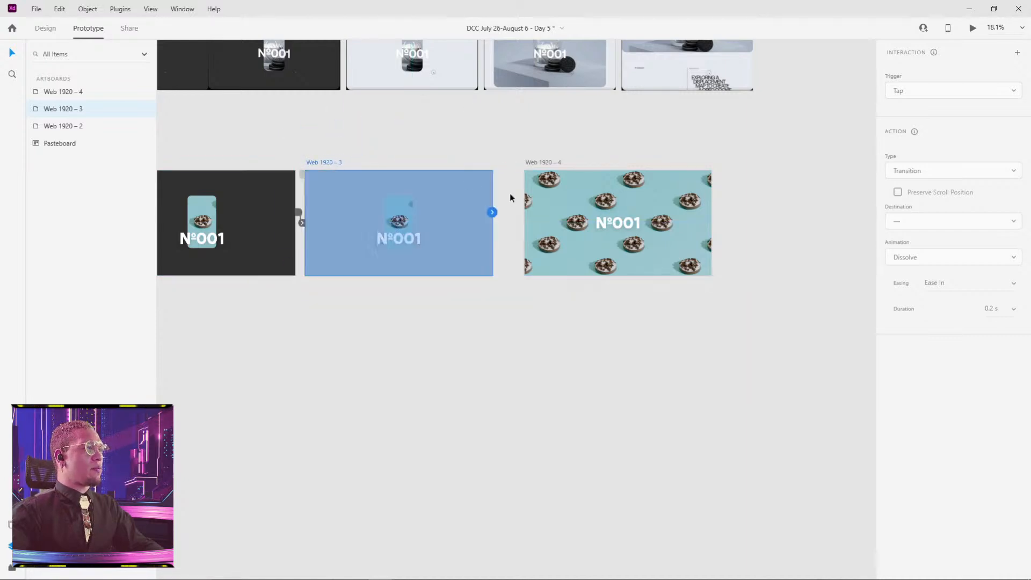
pyautogui.moveTo(492, 212); pyautogui.dragTo(546, 194)
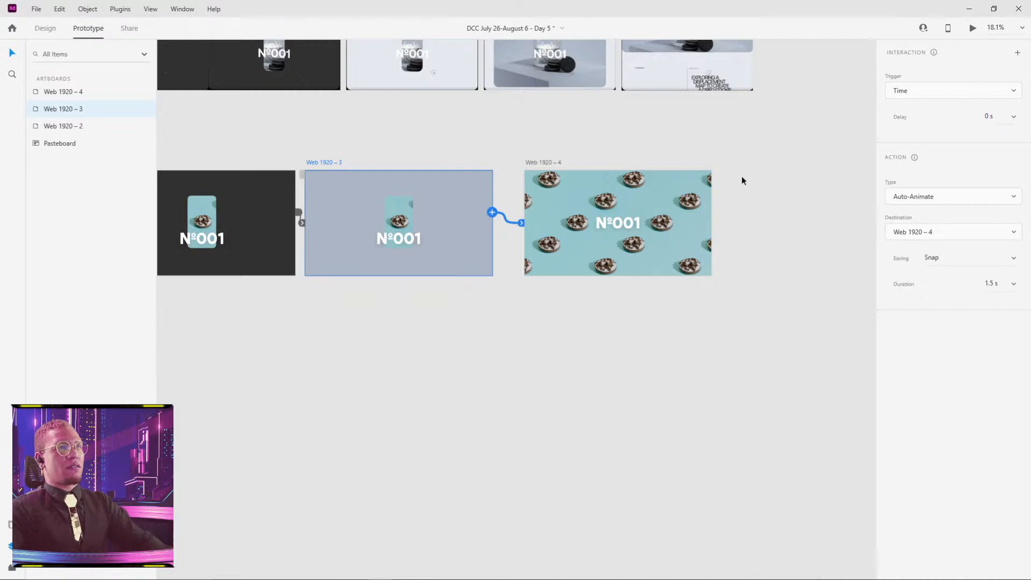
# - Preview the full loading sequence starting from the Web 1920 – 2 artboard
pyautogui.click(715, 153)
pyautogui.hscroll(-5, 706, 149)
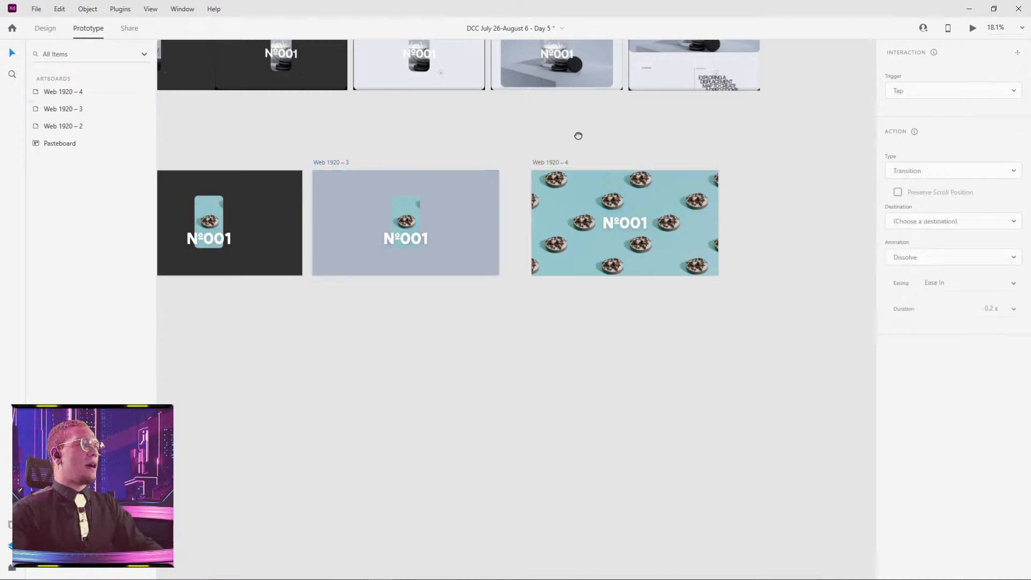
pyautogui.click(275, 167)
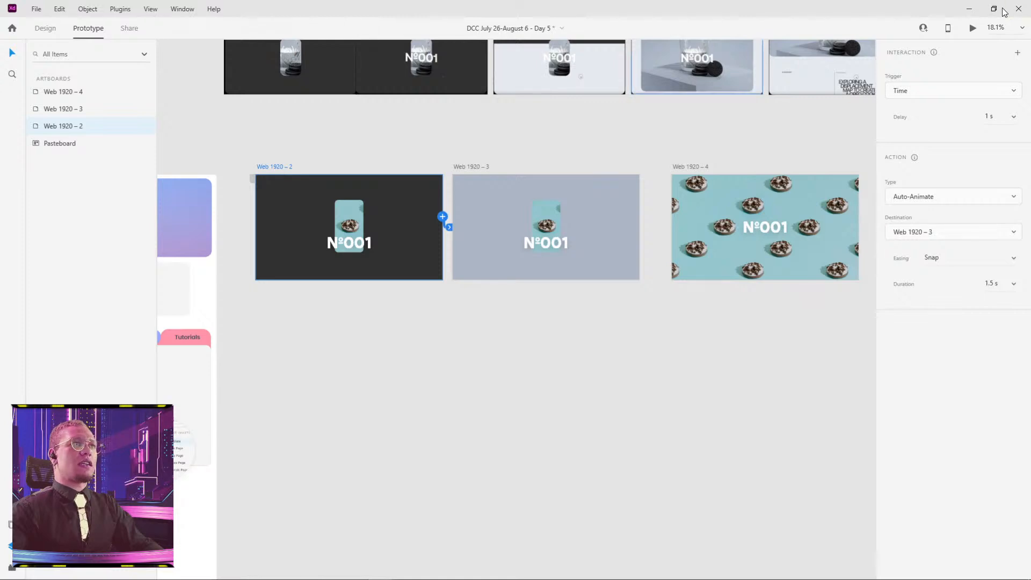
pyautogui.click(974, 29)
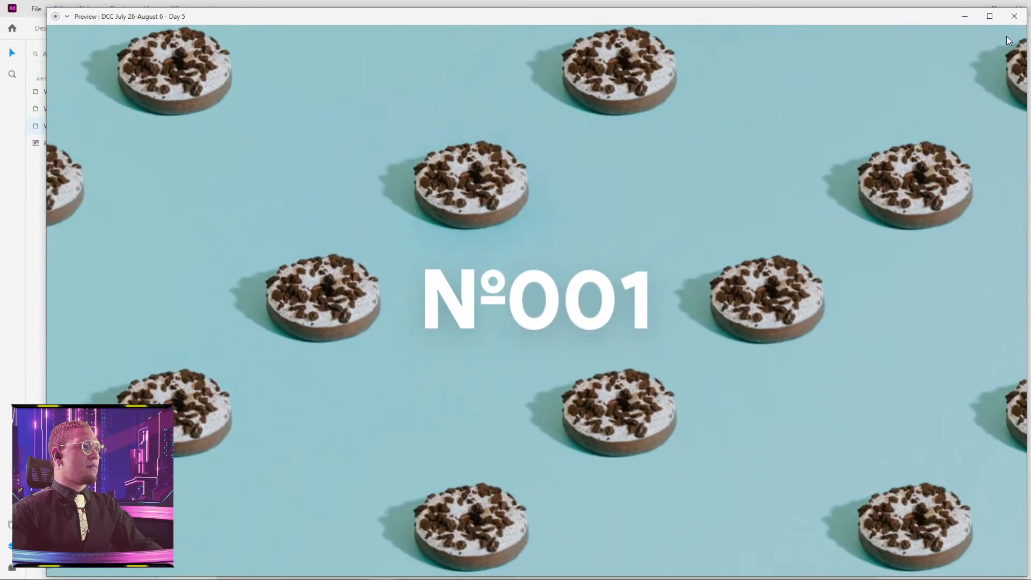
# - Leave the current preview, switch to the All Files In One reference document, and preview its donut-pattern artboard
pyautogui.click(1014, 16)
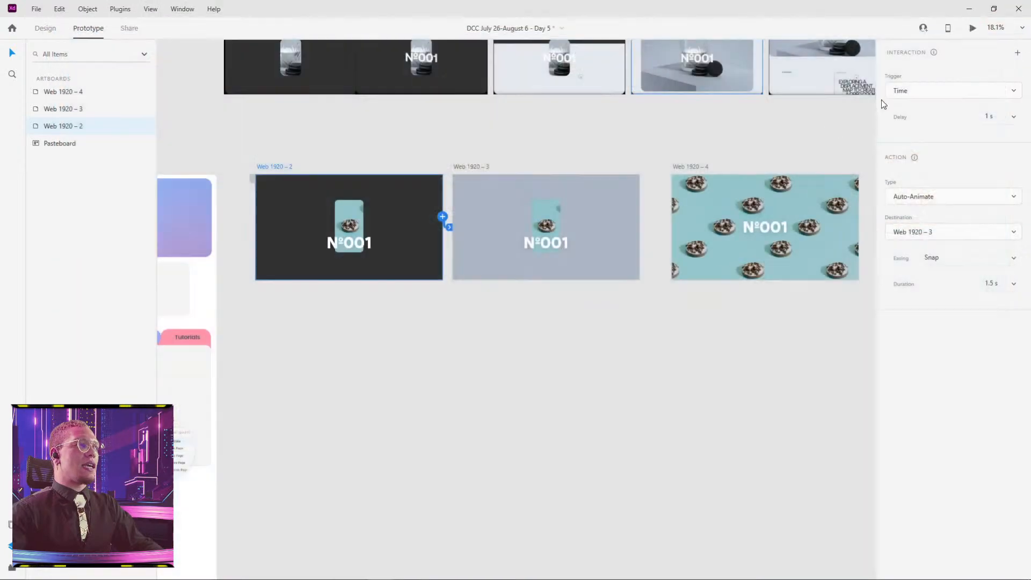
pyautogui.moveTo(791, 164); pyautogui.dragTo(468, 211)
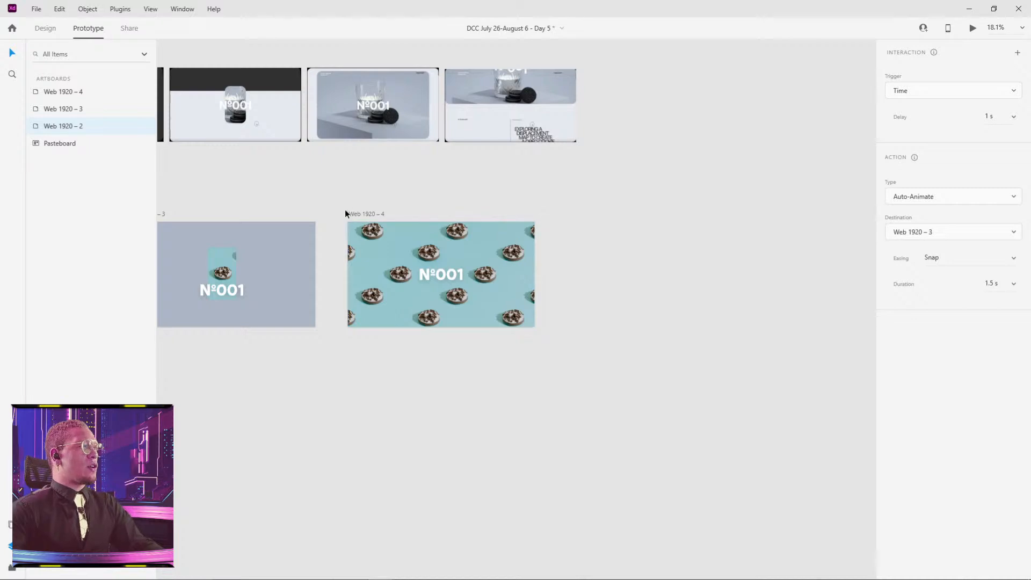
pyautogui.hotkey('alt', 'Tab')
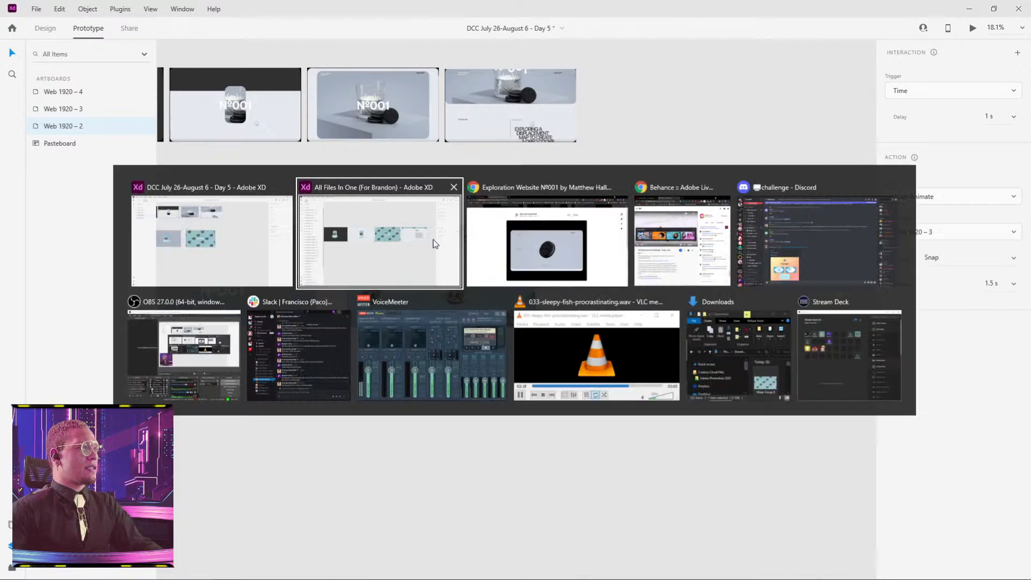
pyautogui.click(406, 239)
pyautogui.click(489, 198)
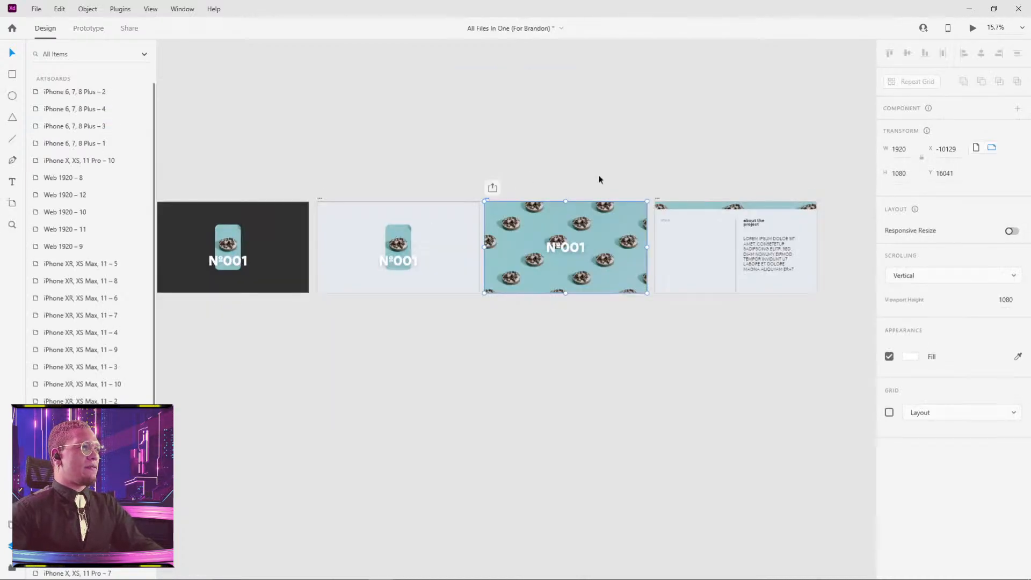
pyautogui.click(973, 28)
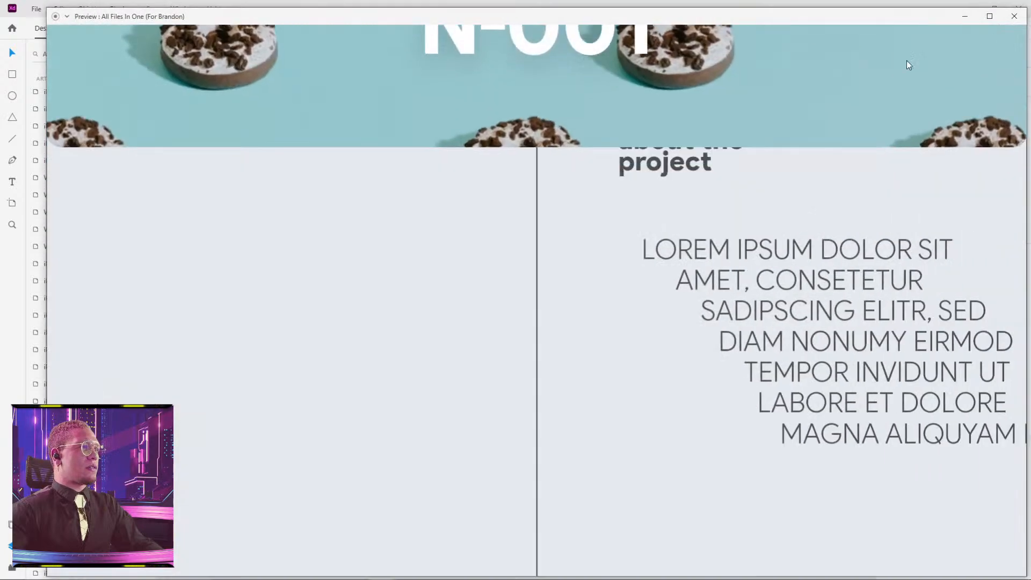
pyautogui.click(1014, 16)
# - Preview the reference prototype starting from the light-background artboard, through to the about-the-project section
pyautogui.click(332, 196)
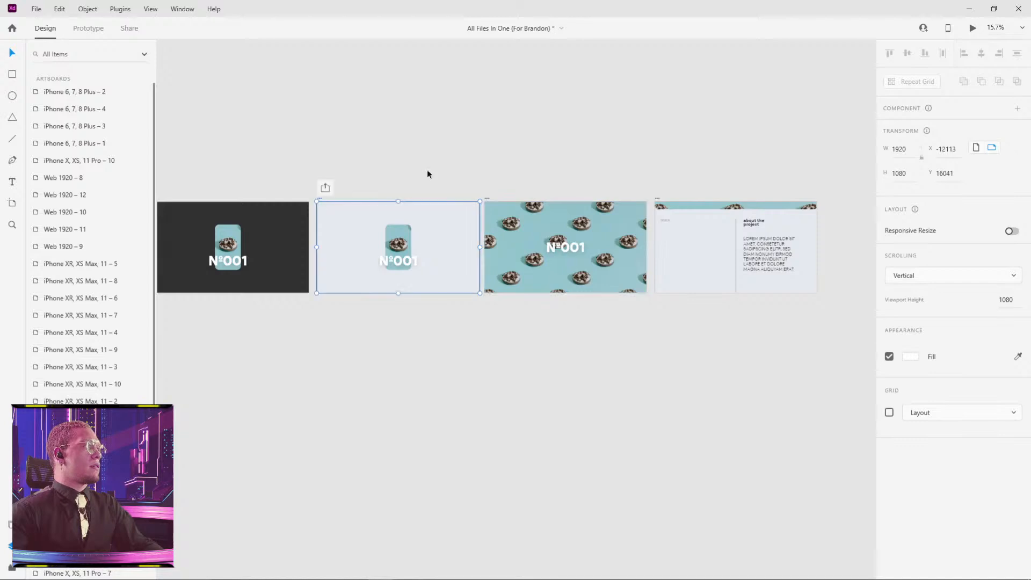
pyautogui.click(974, 29)
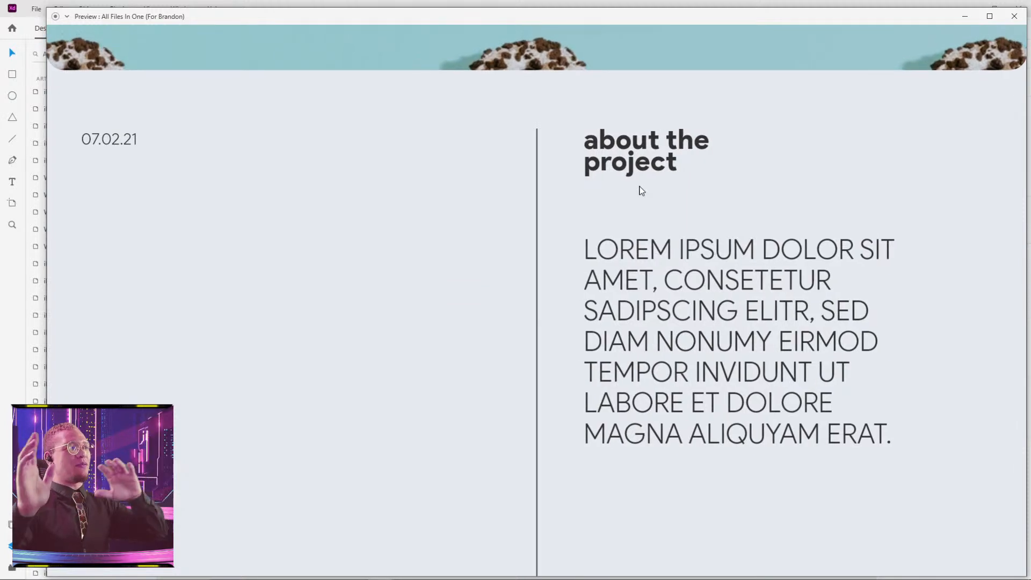
pyautogui.click(1015, 16)
# - Return to the DCC July 26-August 6 - Day 5 document and duplicate the Web 1920 – 4 artboard beside the original
pyautogui.hotkey('alt', 'Tab')
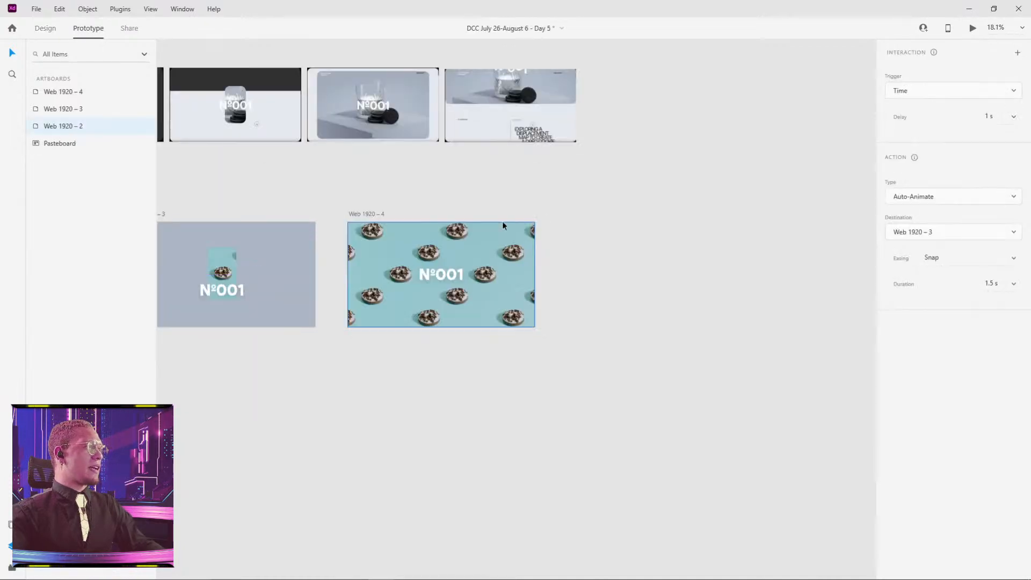
pyautogui.moveTo(461, 205); pyautogui.dragTo(652, 253)
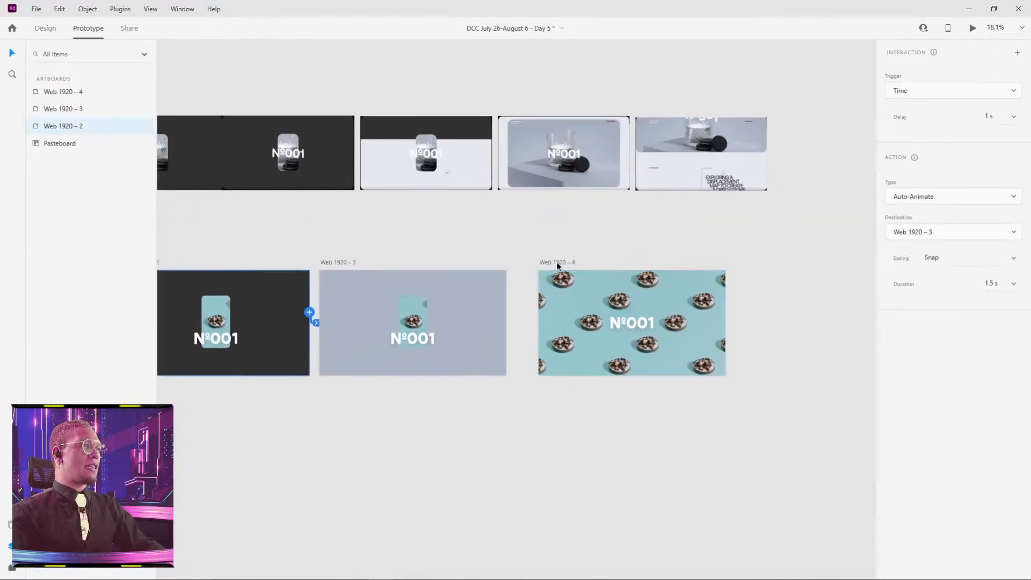
pyautogui.moveTo(559, 263); pyautogui.dragTo(732, 256)
pyautogui.hscroll(5, 749, 223)
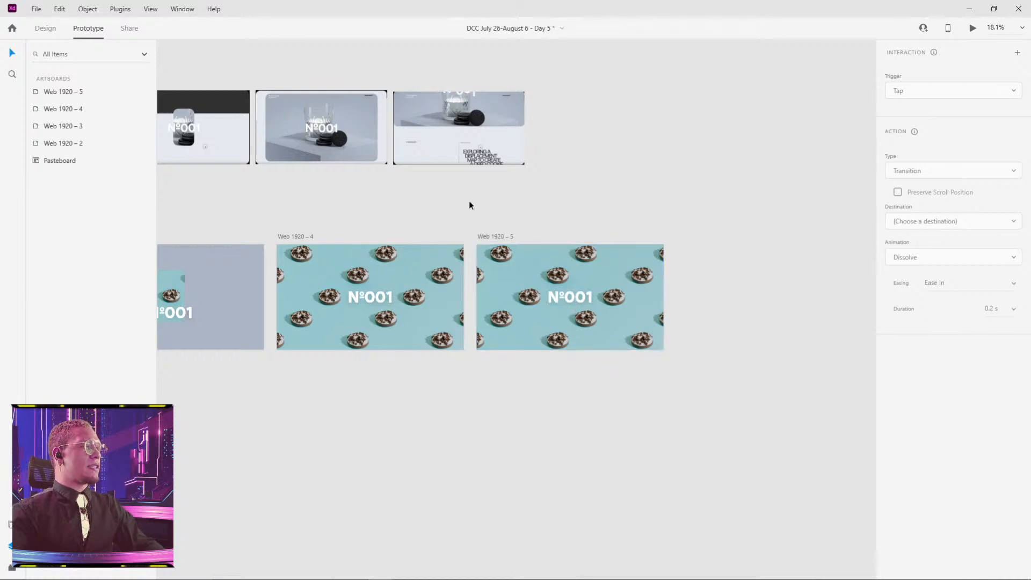
# - Copy the fill colour of the light background rectangle on the second reference artboard in the All Files In One document
pyautogui.moveTo(375, 210); pyautogui.dragTo(691, 215)
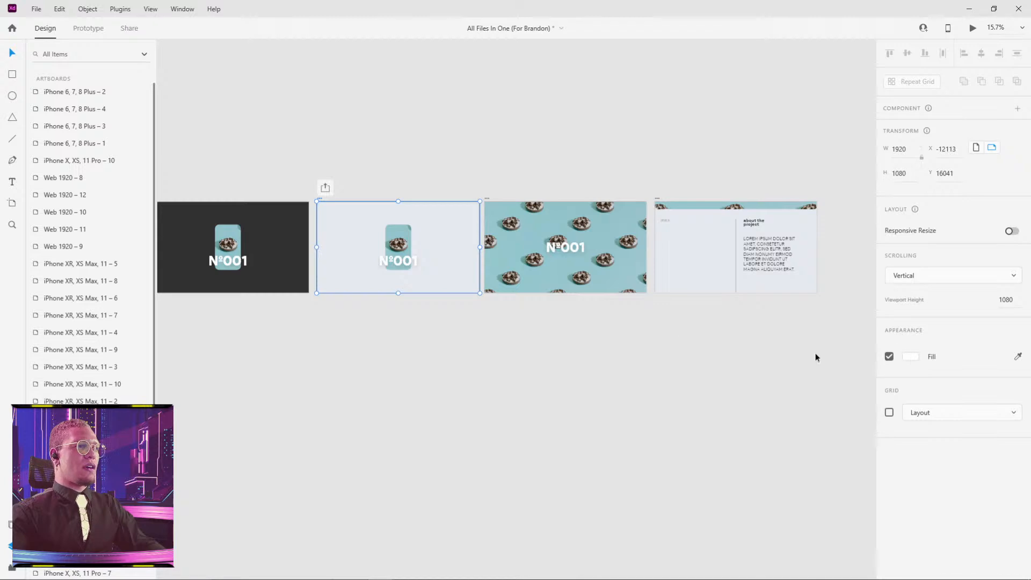
pyautogui.click(460, 239)
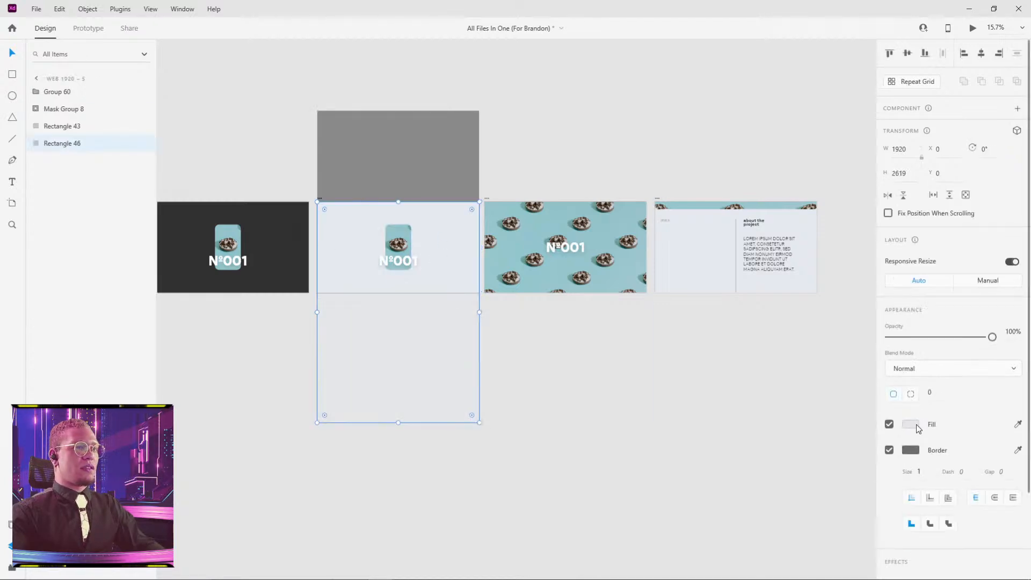
pyautogui.click(913, 426)
pyautogui.hotkey('ctrl', 'c')
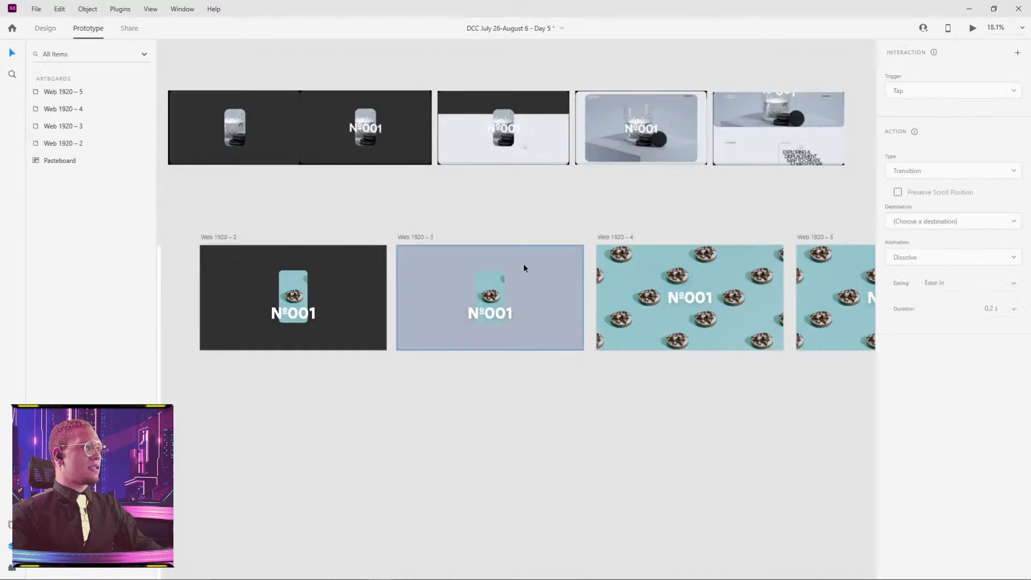
# - In the Day 5 document, apply the copied colour as the fill of the light background rectangle on Web 1920 – 3
pyautogui.click(525, 269)
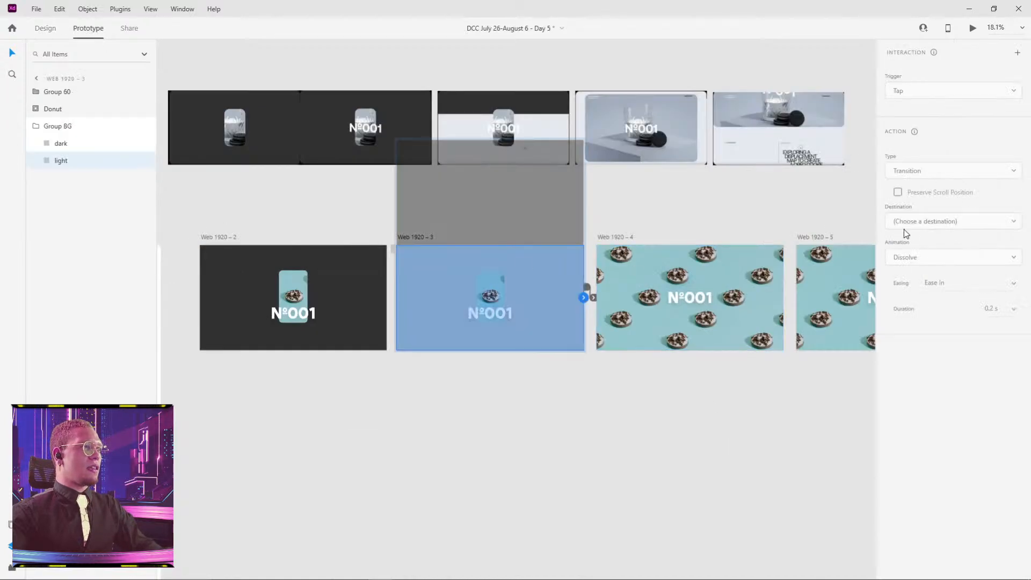
pyautogui.click(55, 27)
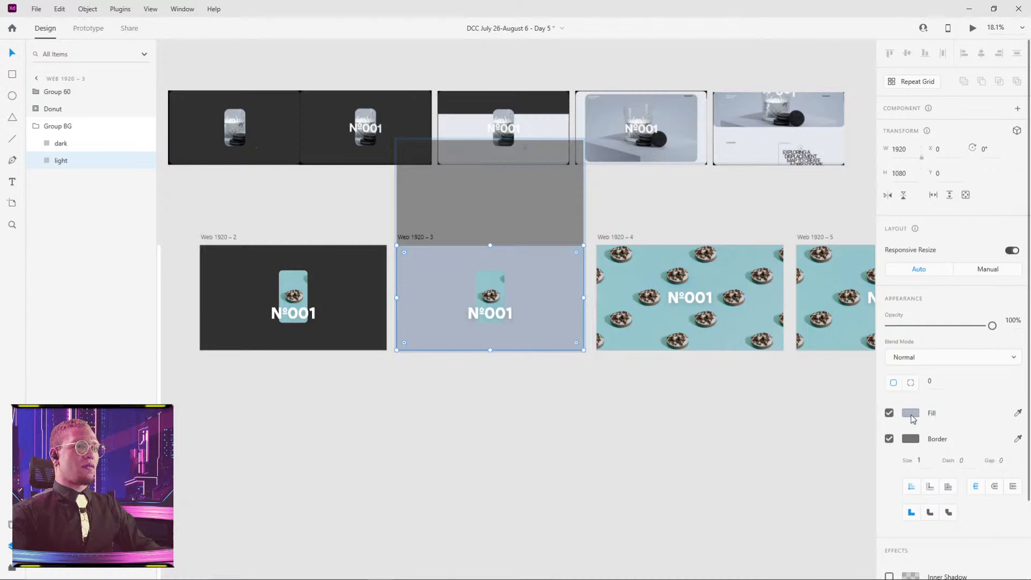
pyautogui.click(910, 413)
pyautogui.press('Return')
pyautogui.click(597, 428)
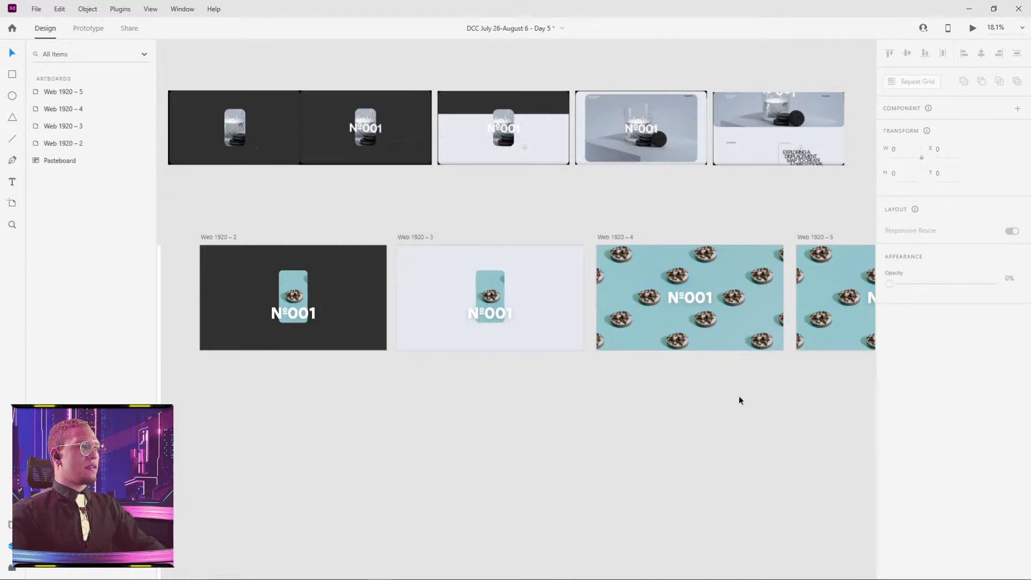
# - Apply the same copied fill colour to the light rectangle sitting below the Web 1920 – 2 artboard
pyautogui.moveTo(736, 396); pyautogui.dragTo(499, 403)
pyautogui.moveTo(178, 307); pyautogui.dragTo(569, 301)
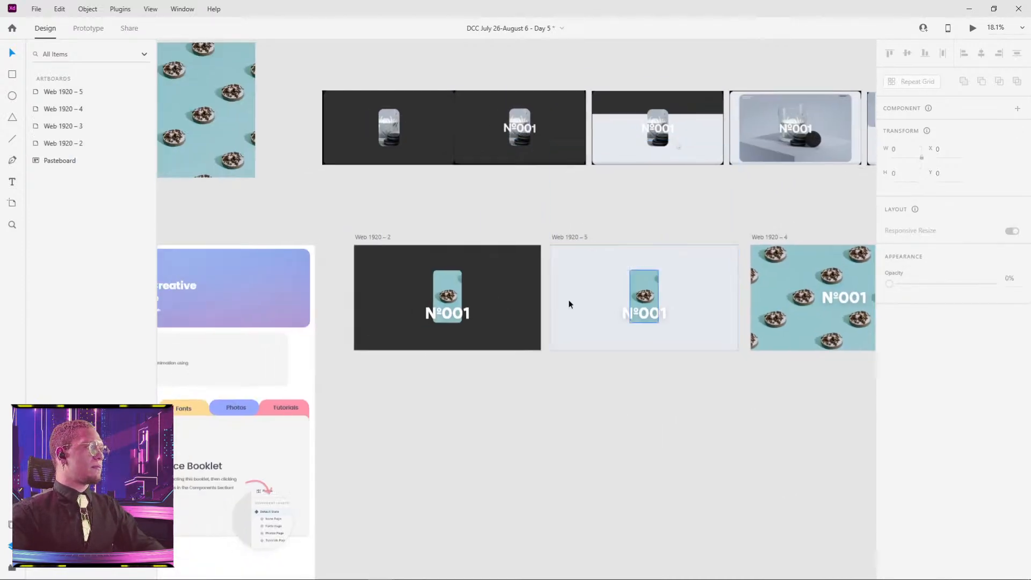
pyautogui.click(493, 291)
pyautogui.doubleClick(494, 382)
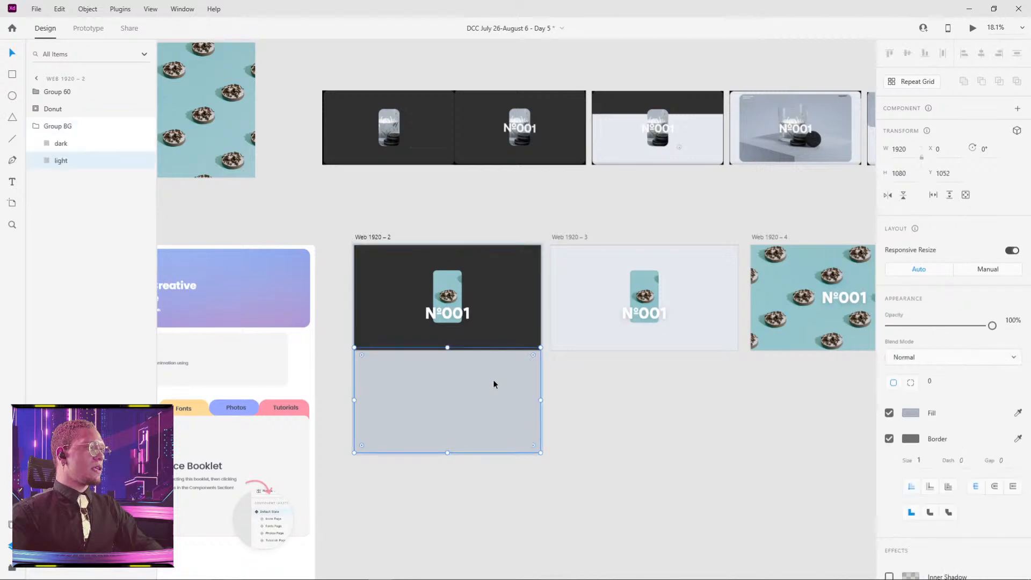
pyautogui.click(909, 415)
pyautogui.hotkey('ctrl', 'v')
pyautogui.press('Return')
pyautogui.click(600, 396)
# - Try to move the Donut mask group upward by itself on the Web 1920 – 5 artboard, and undo the move
pyautogui.moveTo(723, 398); pyautogui.dragTo(598, 350)
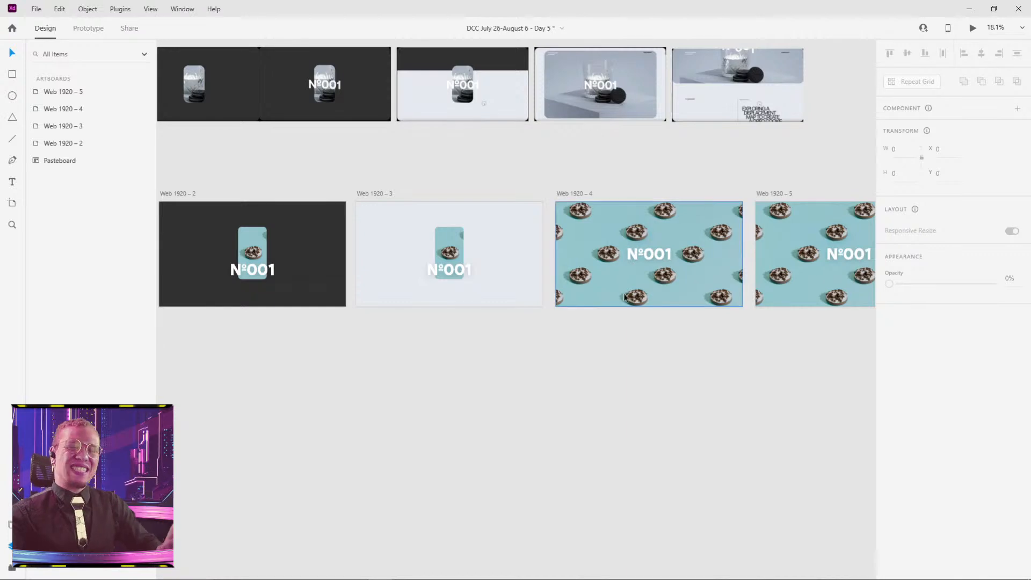
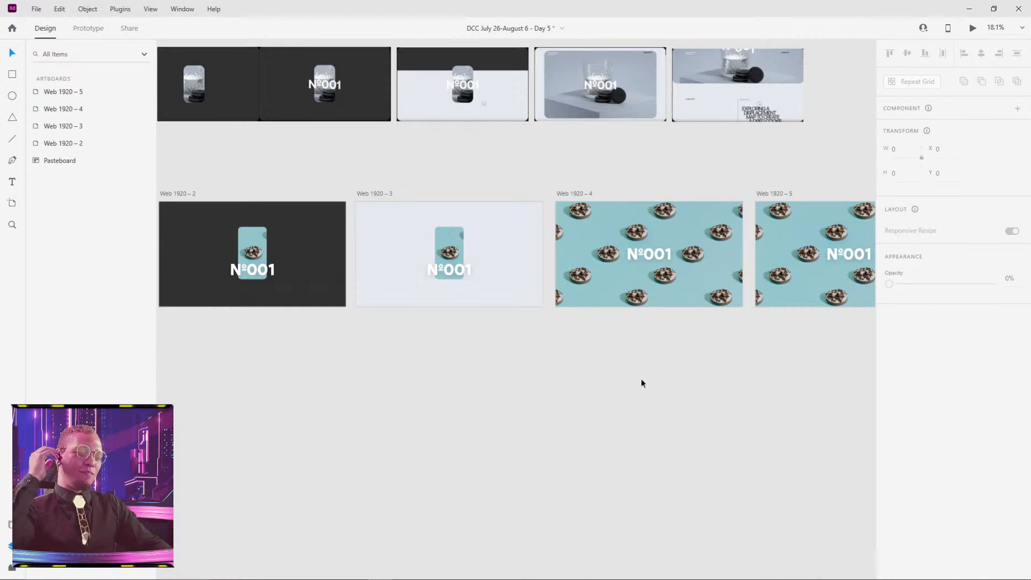
pyautogui.moveTo(696, 359); pyautogui.dragTo(472, 398)
pyautogui.scroll(5, 650, 321)
pyautogui.doubleClick(688, 310)
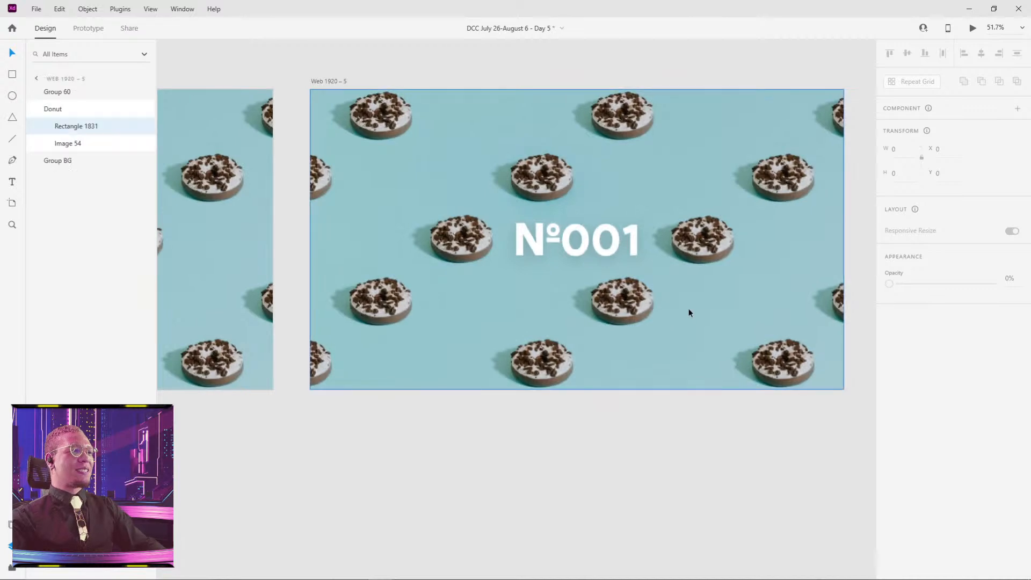
pyautogui.scroll(-1, 710, 485)
pyautogui.scroll(-3, 711, 484)
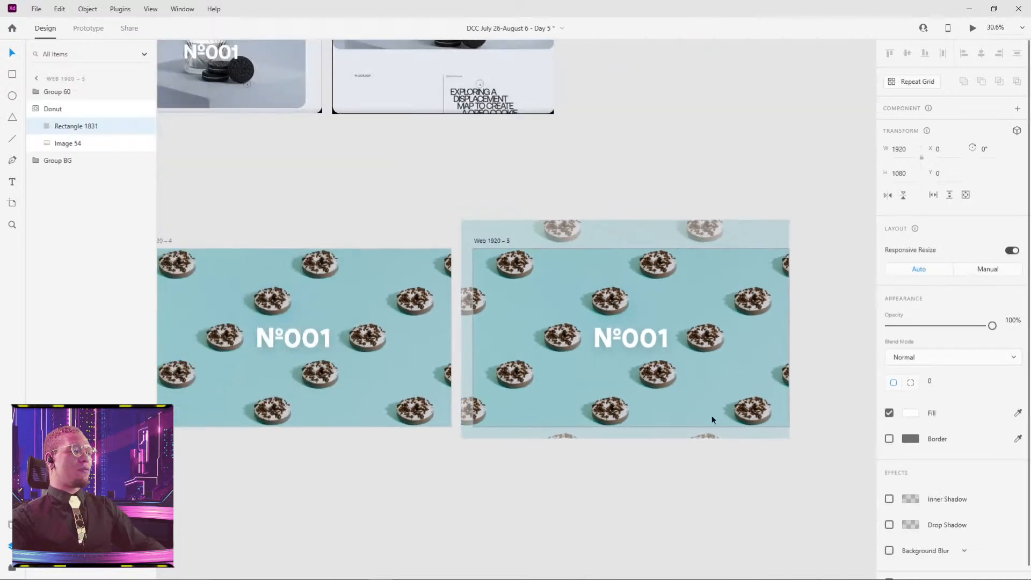
pyautogui.click(810, 260)
pyautogui.moveTo(784, 301); pyautogui.dragTo(685, 362)
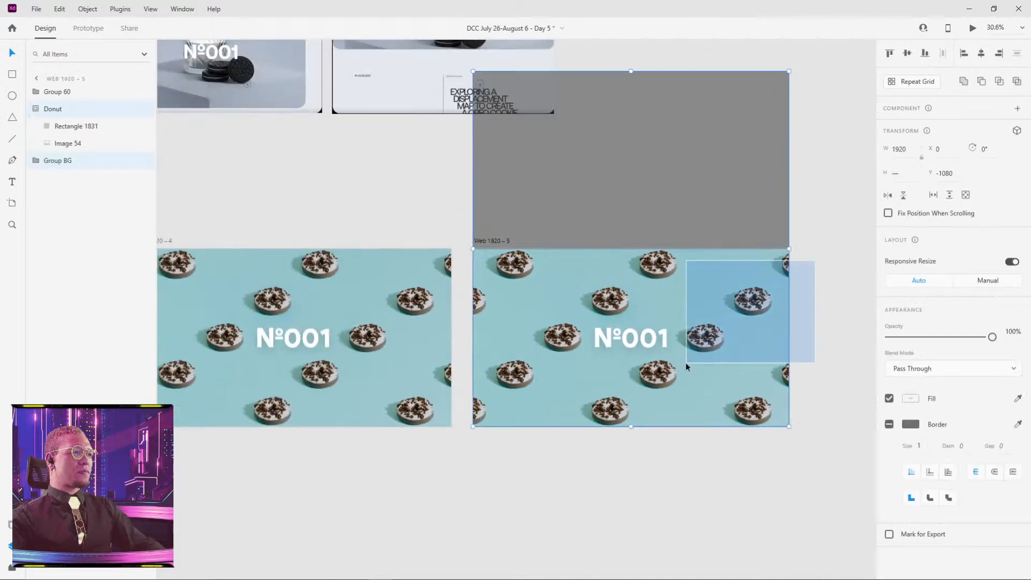
pyautogui.click(782, 463)
pyautogui.click(749, 334)
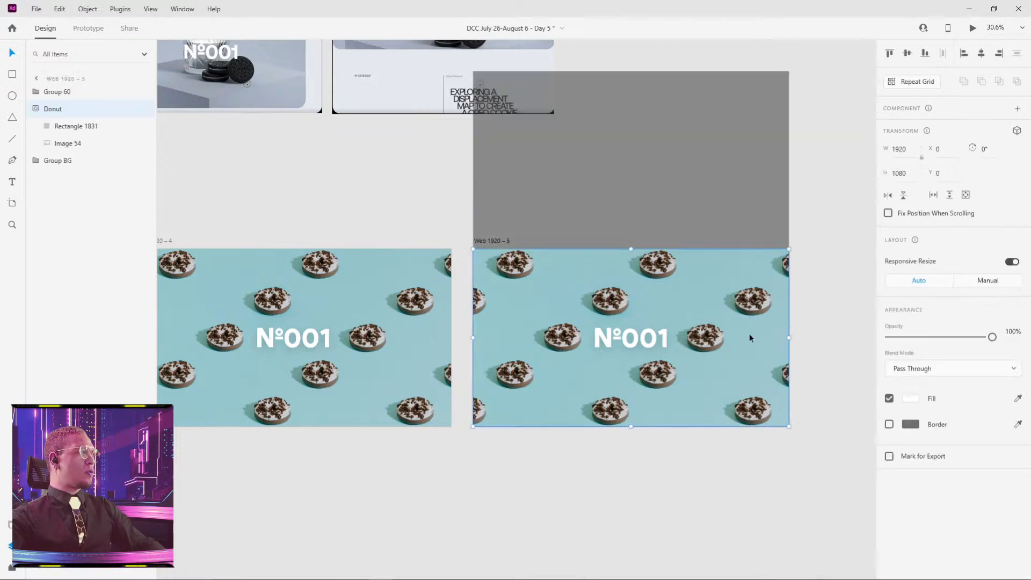
pyautogui.moveTo(748, 396); pyautogui.dragTo(745, 352)
pyautogui.hotkey('ctrl', 'z')
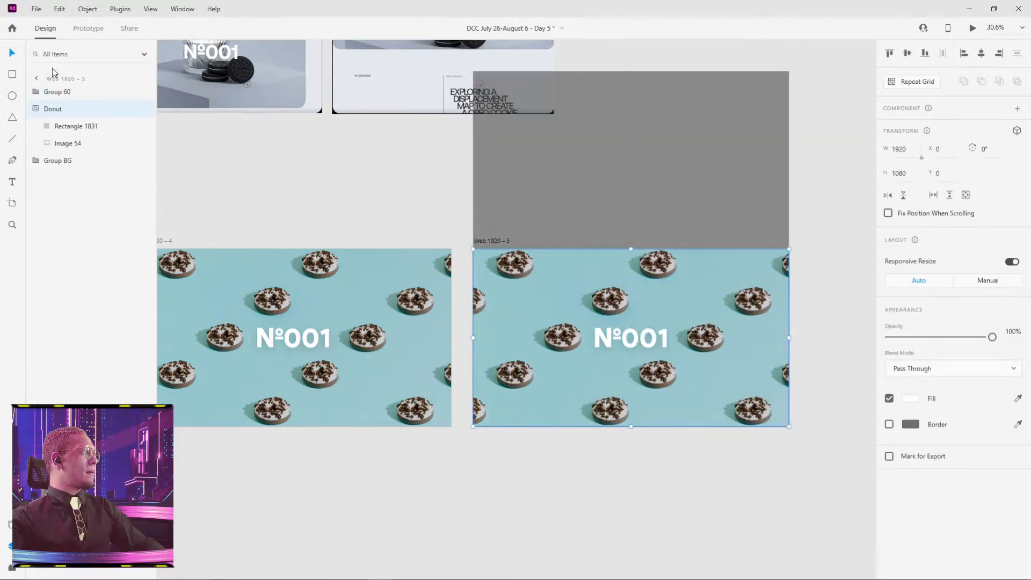
# - Select Group 60 together with the Donut mask on Web 1920 – 5 and move both straight up to Y -977
pyautogui.keyDown('shift'); pyautogui.click(53, 91); pyautogui.keyUp('shift')
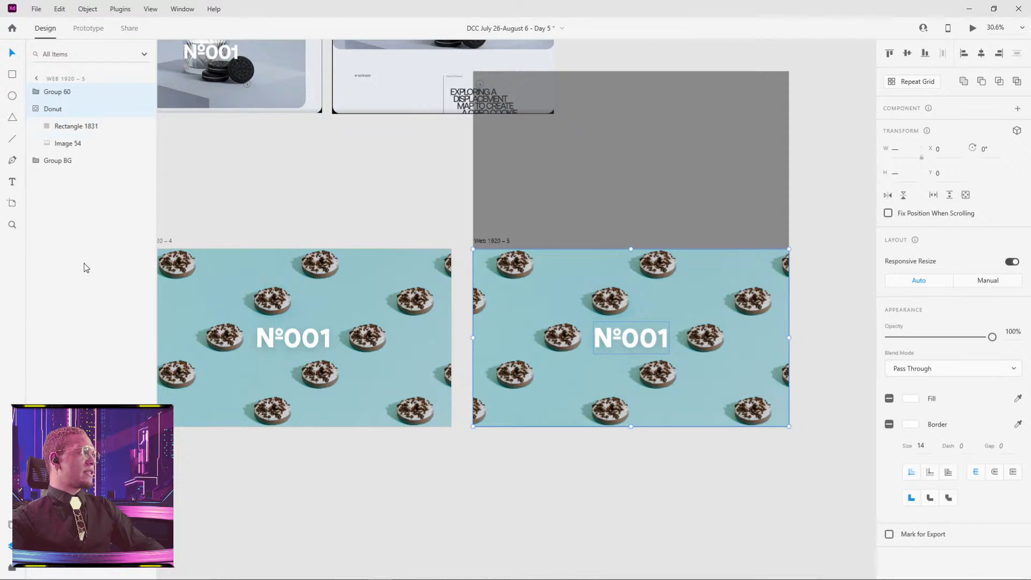
pyautogui.click(53, 110)
pyautogui.click(654, 520)
pyautogui.click(648, 404)
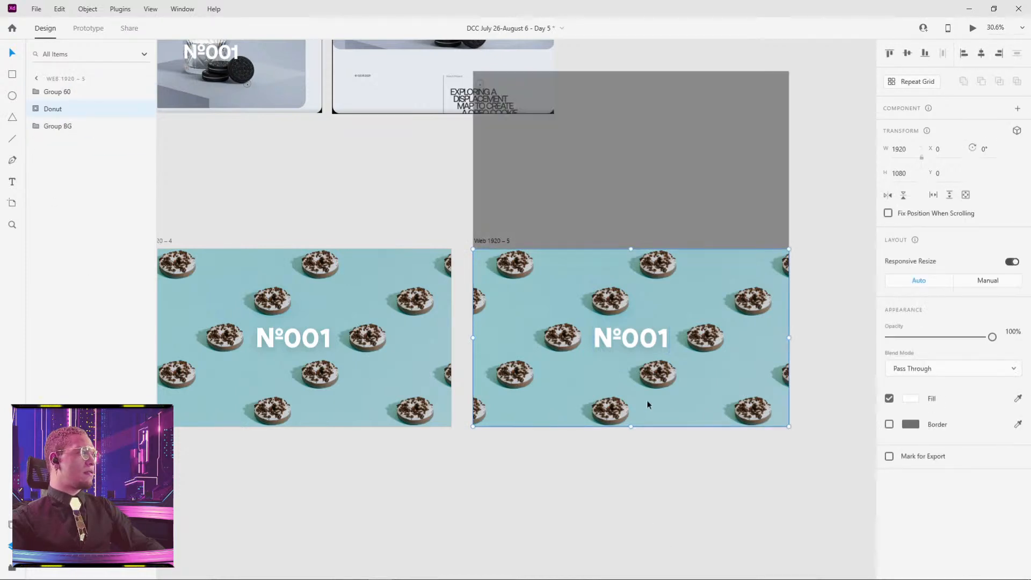
pyautogui.keyDown('shift'); pyautogui.click(60, 96); pyautogui.keyUp('shift')
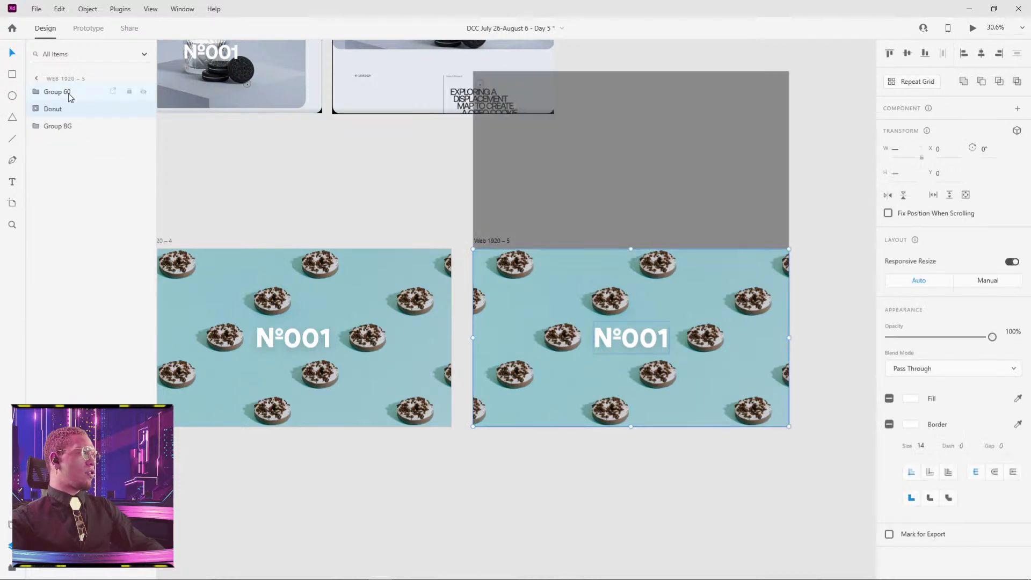
pyautogui.moveTo(622, 344); pyautogui.dragTo(618, 318)
pyautogui.hotkey('ctrl', 'z')
pyautogui.moveTo(675, 390); pyautogui.dragTo(682, 225)
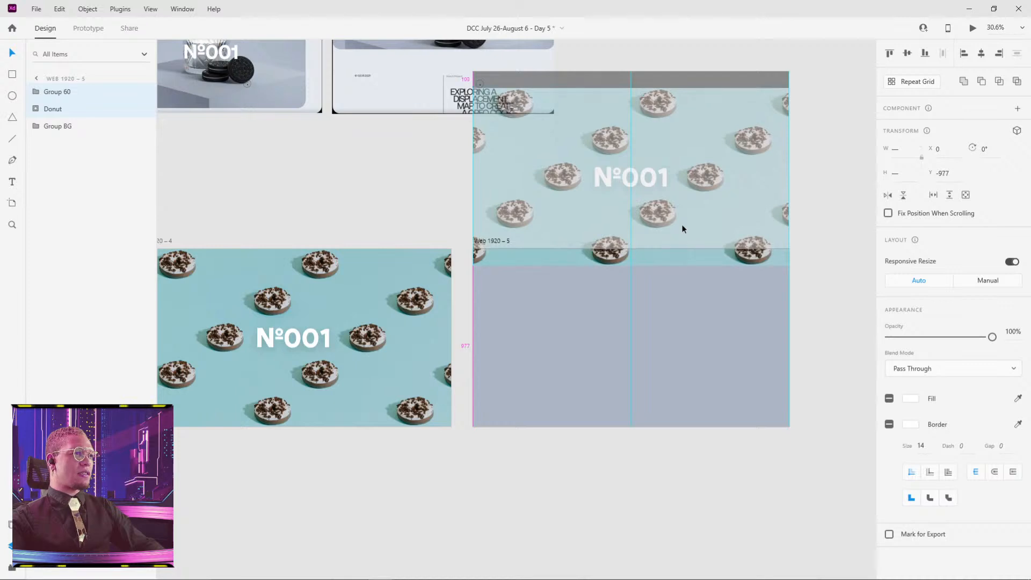
pyautogui.click(851, 257)
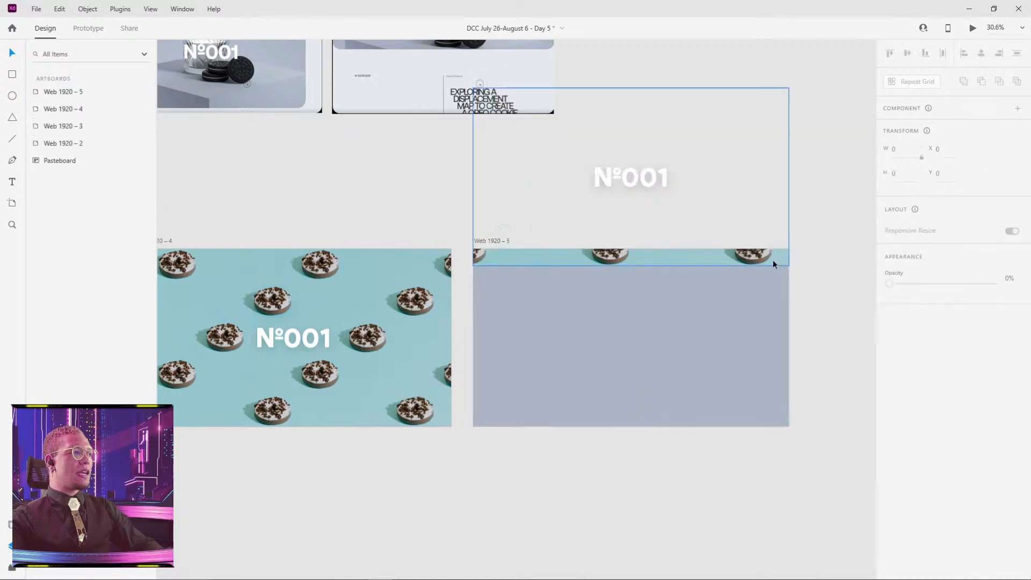
# - On Web 1920 – 4, enable individual corner radii for the Donut mask's Rectangle 1831 and set its bottom-right corner radius to 30
pyautogui.doubleClick(773, 261)
pyautogui.moveTo(686, 367); pyautogui.dragTo(921, 293)
pyautogui.click(578, 319)
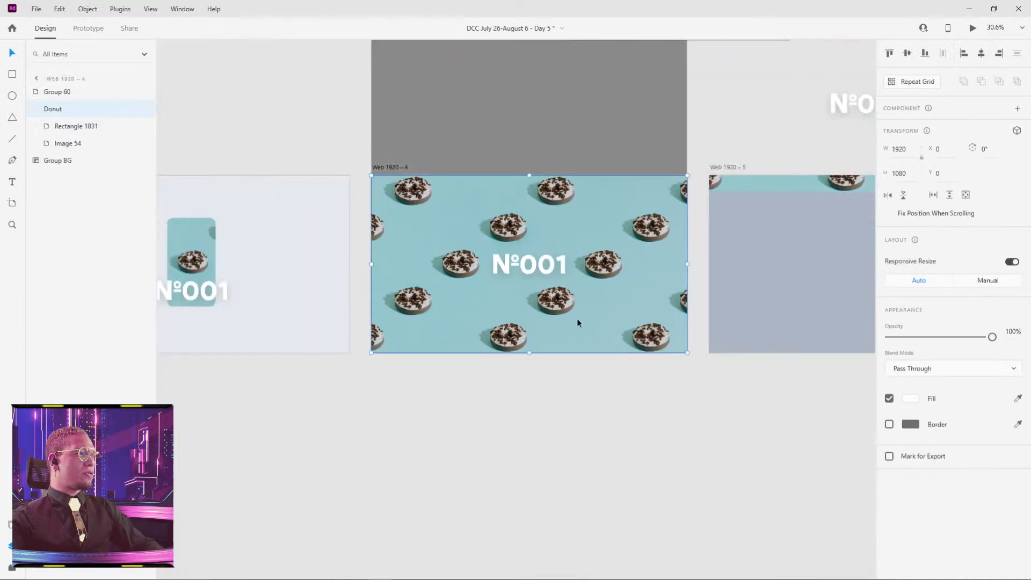
pyautogui.doubleClick(594, 310)
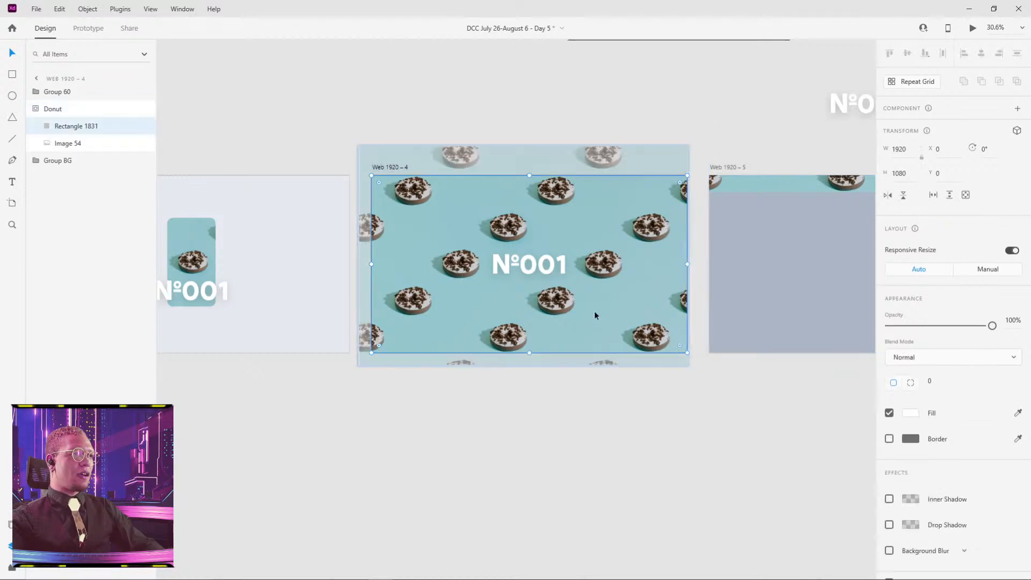
pyautogui.click(911, 383)
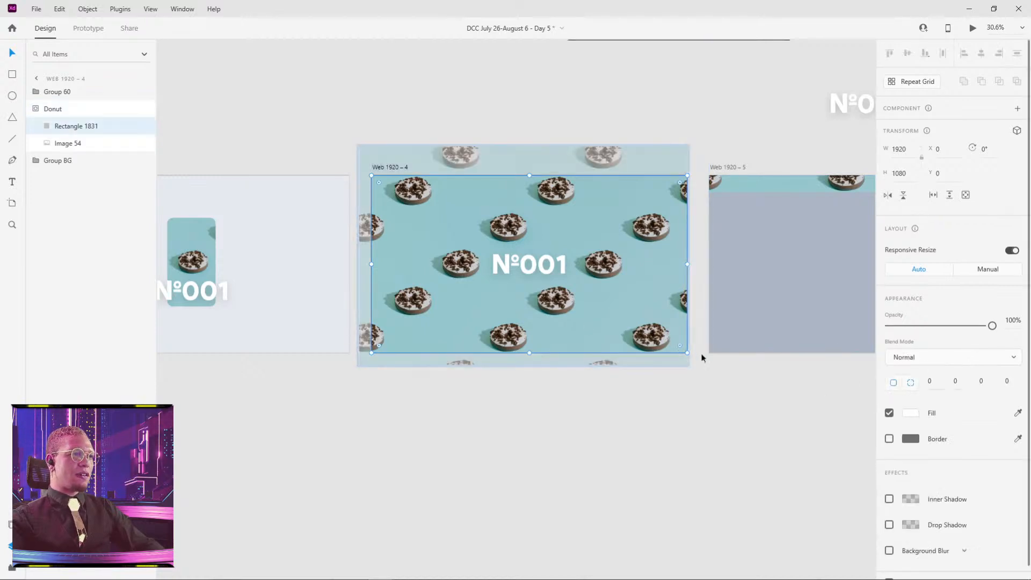
pyautogui.scroll(5, 658, 360)
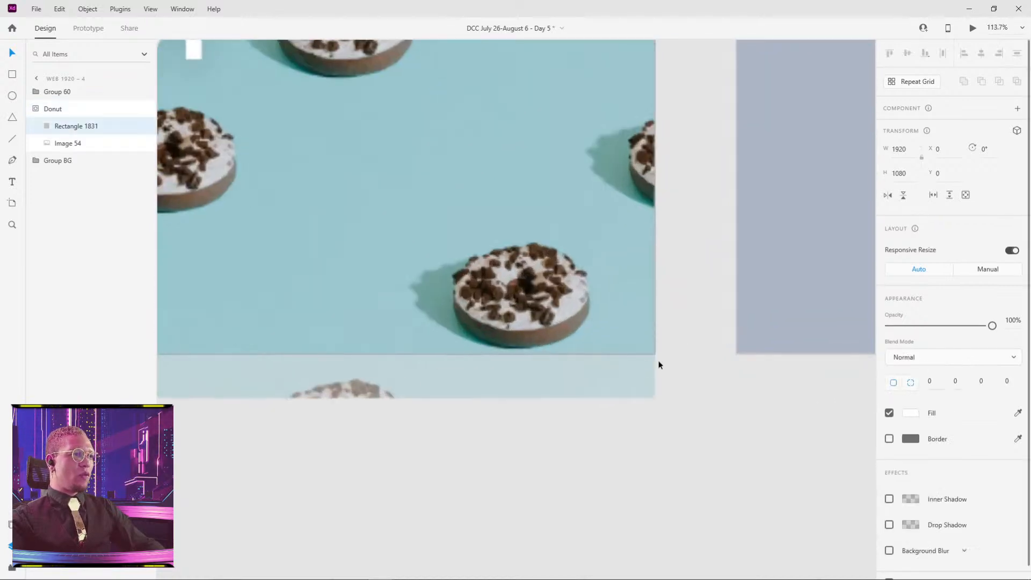
pyautogui.click(979, 383)
pyautogui.write('30')
pyautogui.press('Return')
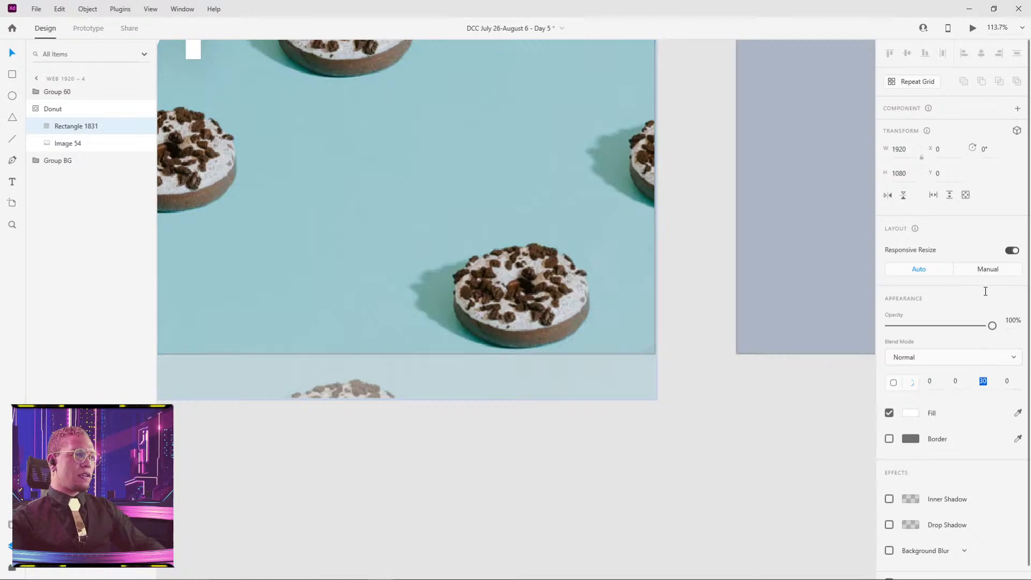
# - On Web 1920 – 4, set the bottom-right and bottom-left corner radii of the Donut mask's Rectangle 1831 to 60
pyautogui.press('Down')
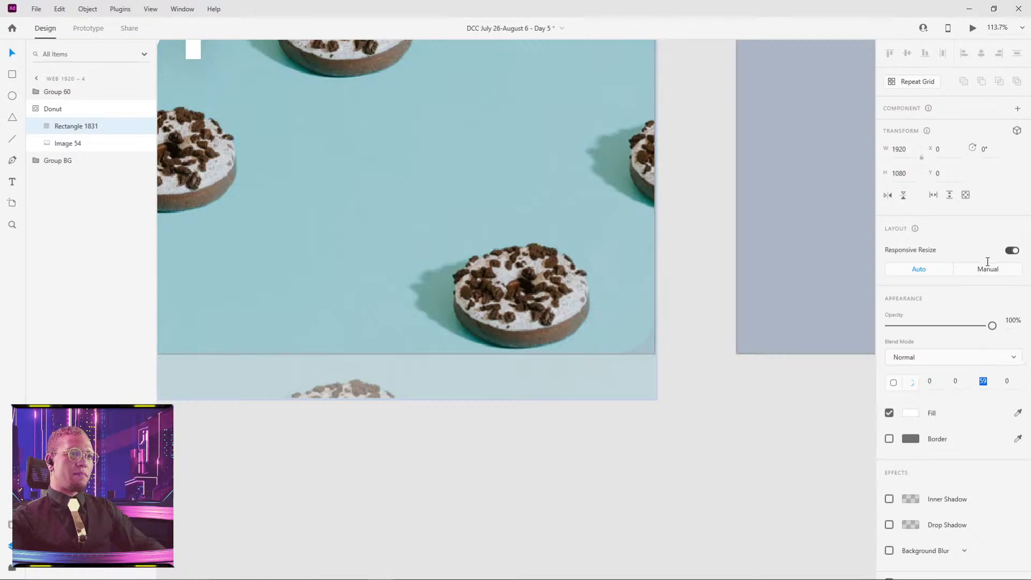
pyautogui.click(440, 475)
pyautogui.moveTo(439, 475); pyautogui.dragTo(628, 451)
pyautogui.scroll(-5, 627, 452)
pyautogui.doubleClick(655, 362)
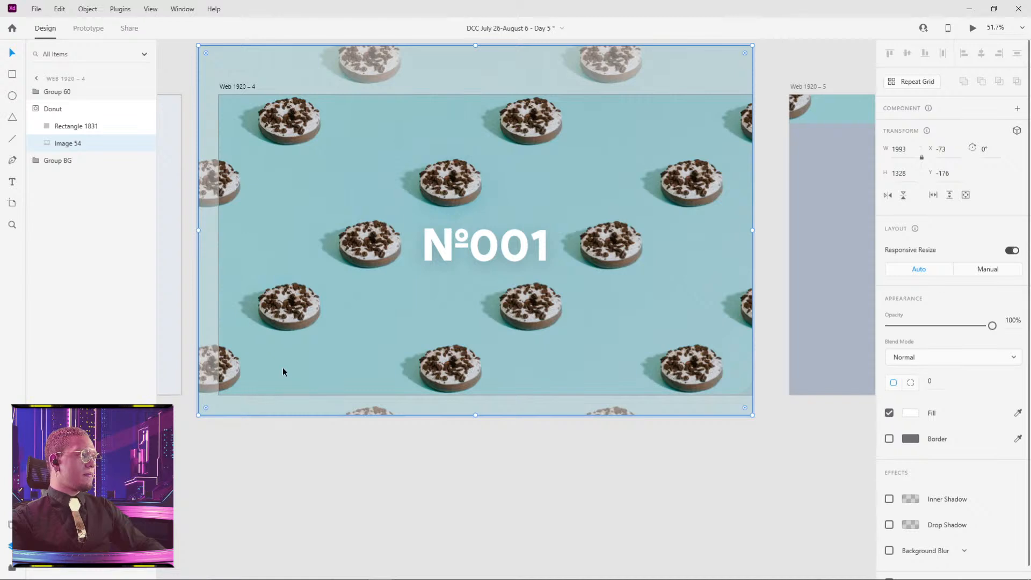
pyautogui.click(263, 398)
pyautogui.doubleClick(478, 349)
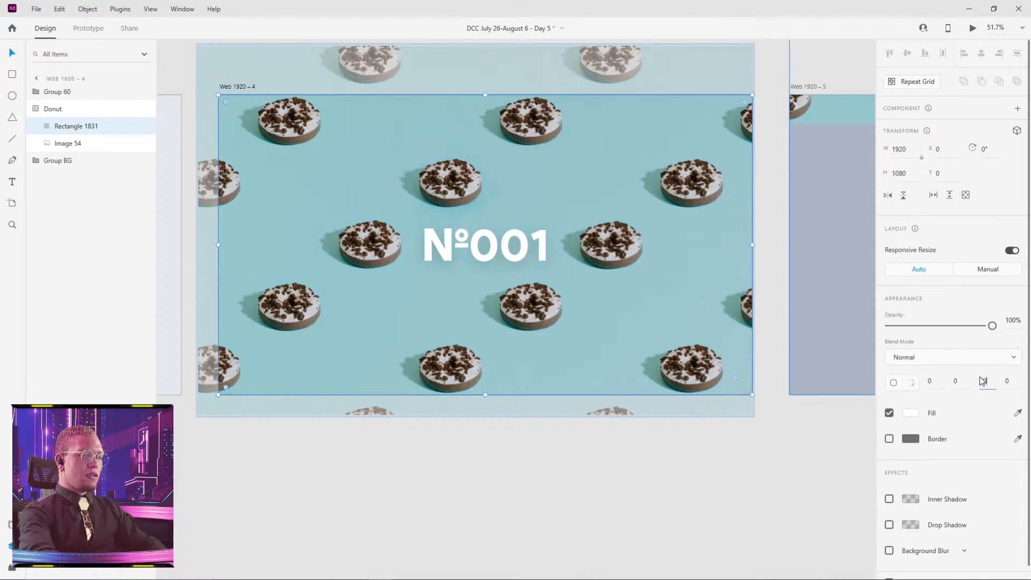
pyautogui.press('Tab')
pyautogui.write('60')
pyautogui.press('Return')
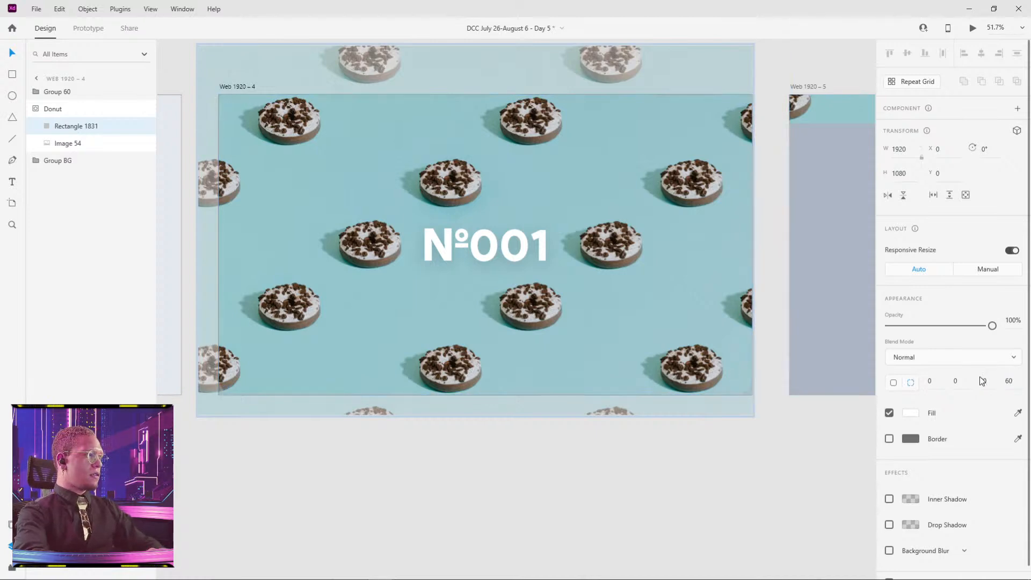
pyautogui.click(316, 527)
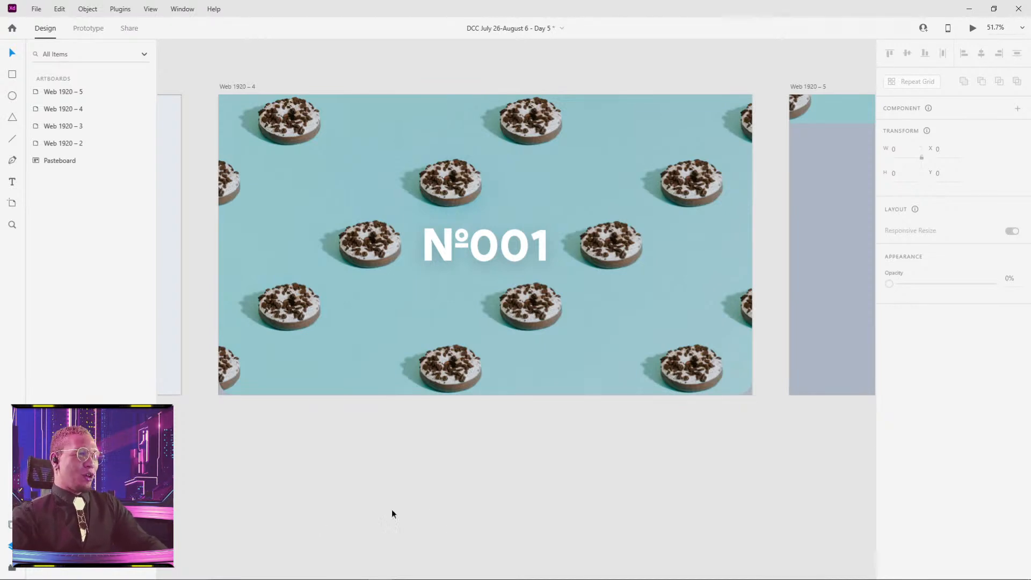
# - On Web 1920 – 5, give the Donut mask's Rectangle 1831 individual corner radii of 60 at its bottom-right and bottom-left corners
pyautogui.hscroll(8, 527, 491)
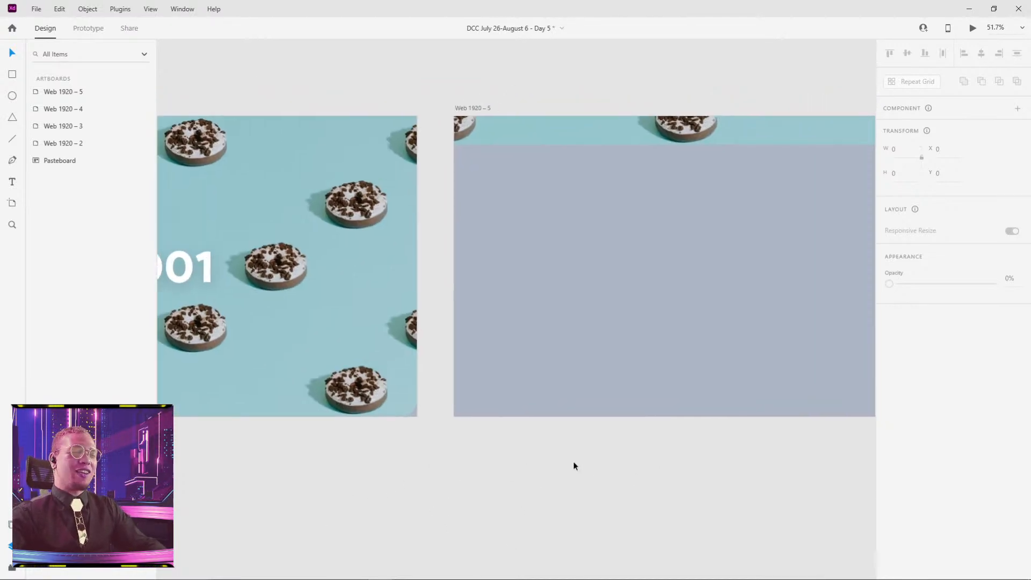
pyautogui.scroll(2, 569, 484)
pyautogui.click(563, 174)
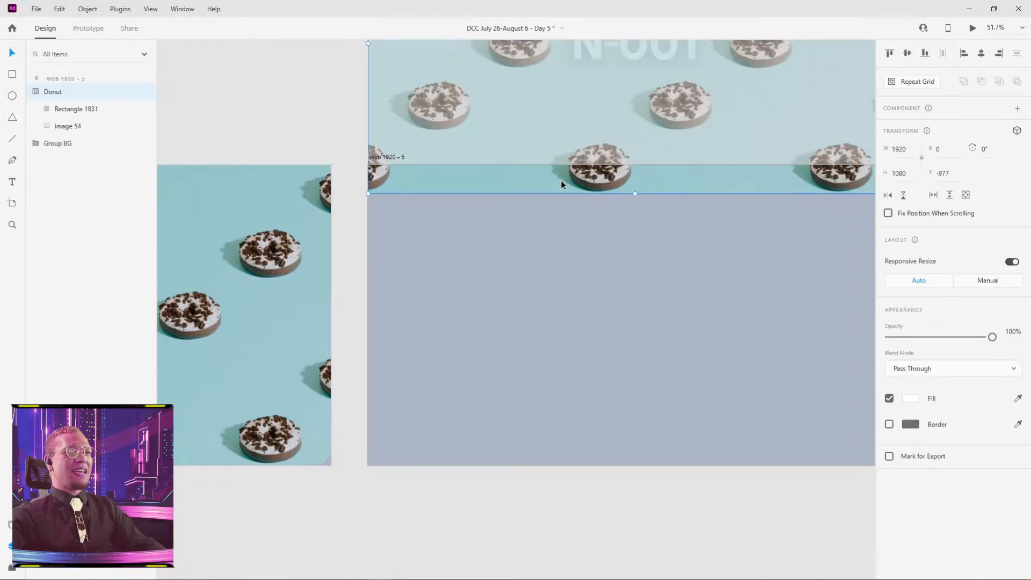
pyautogui.doubleClick(561, 179)
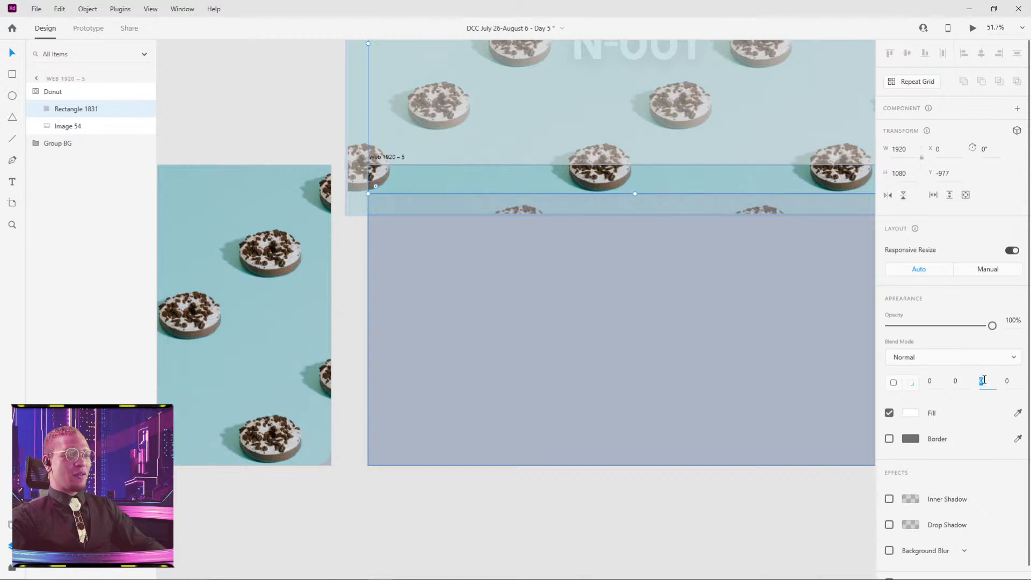
pyautogui.press('Tab')
pyautogui.write('60')
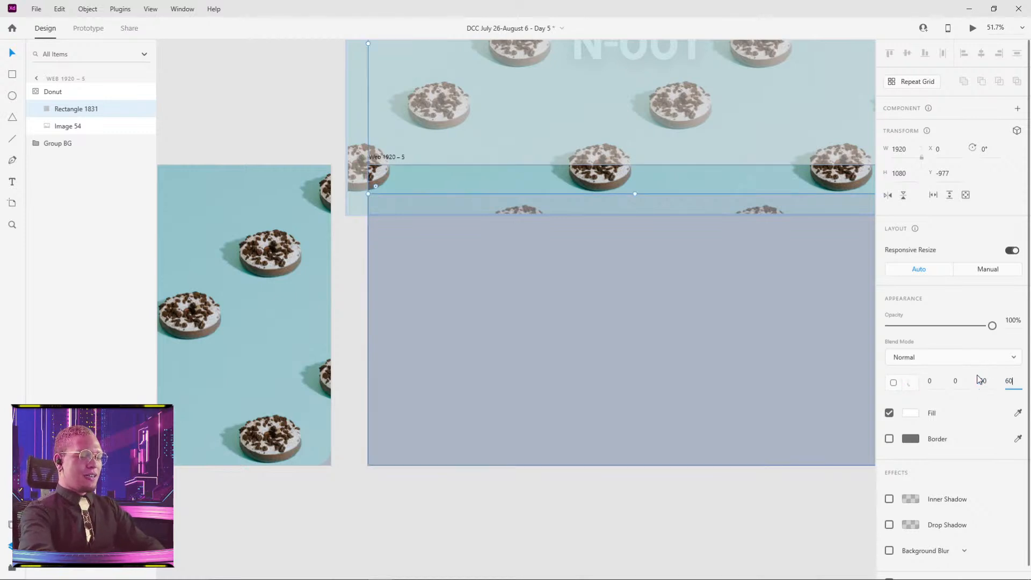
pyautogui.press('Return')
pyautogui.click(680, 525)
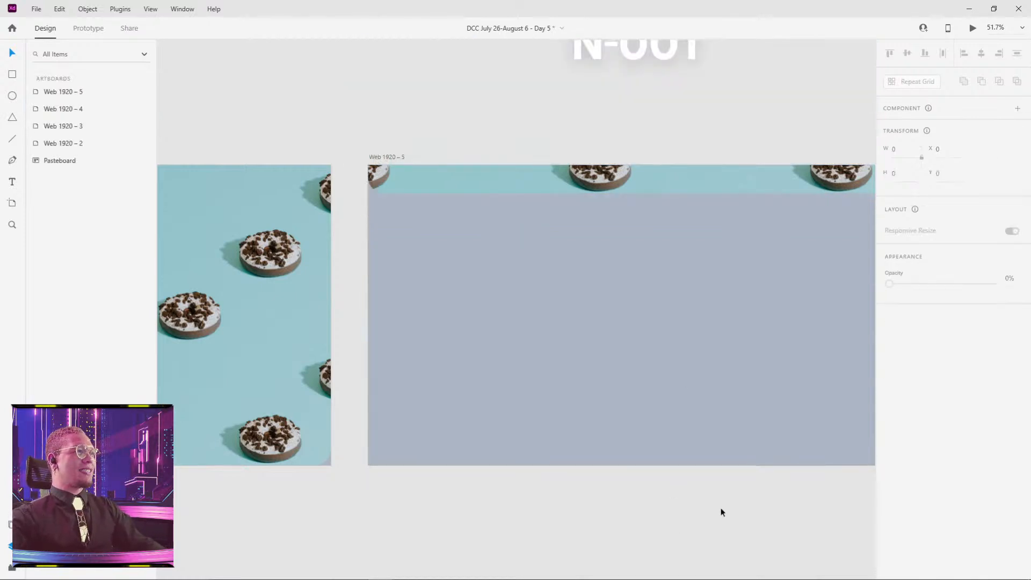
# - Move the Donut mask on Web 1920 – 5 straight up to Y -1002
pyautogui.moveTo(709, 488); pyautogui.dragTo(469, 523)
pyautogui.moveTo(462, 397); pyautogui.dragTo(661, 414)
pyautogui.moveTo(611, 232); pyautogui.dragTo(611, 225)
# - Try to move Group BG on Web 1920 – 5 up to Y -2082, aligning its lower edge with the Donut mask's
pyautogui.click(621, 300)
pyautogui.scroll(-4, 622, 299)
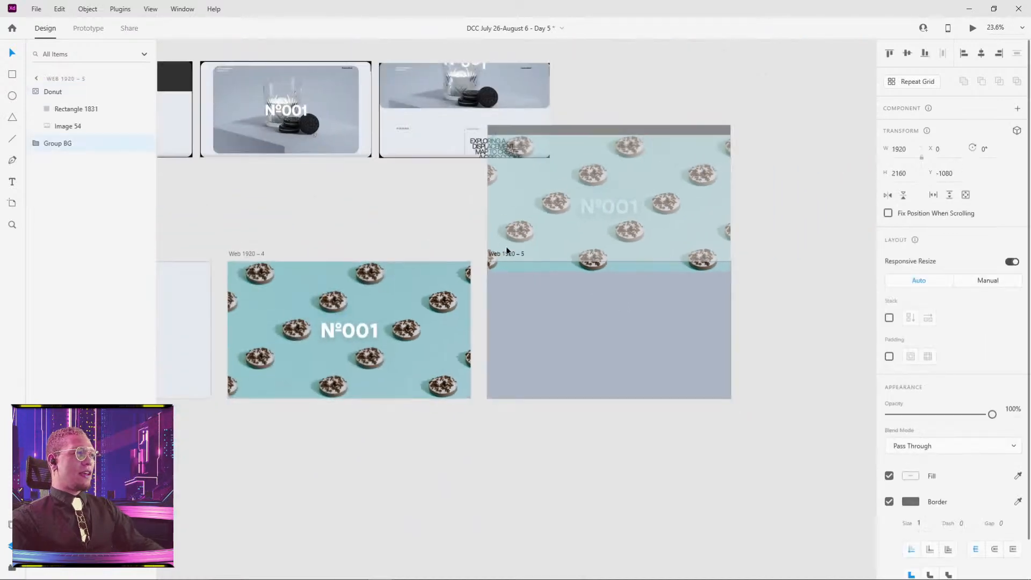
pyautogui.click(496, 252)
pyautogui.click(527, 309)
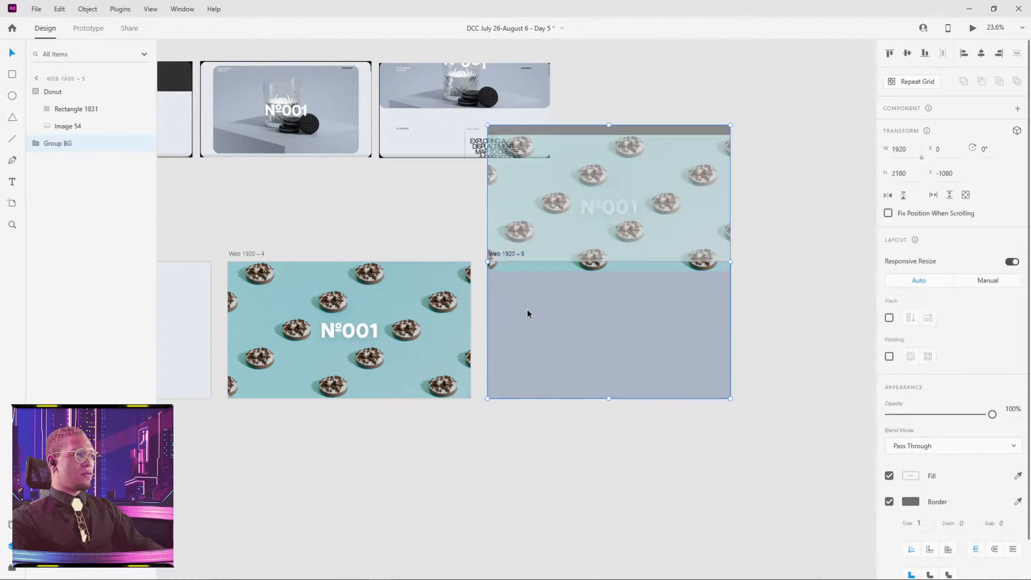
pyautogui.moveTo(621, 363); pyautogui.dragTo(634, 231)
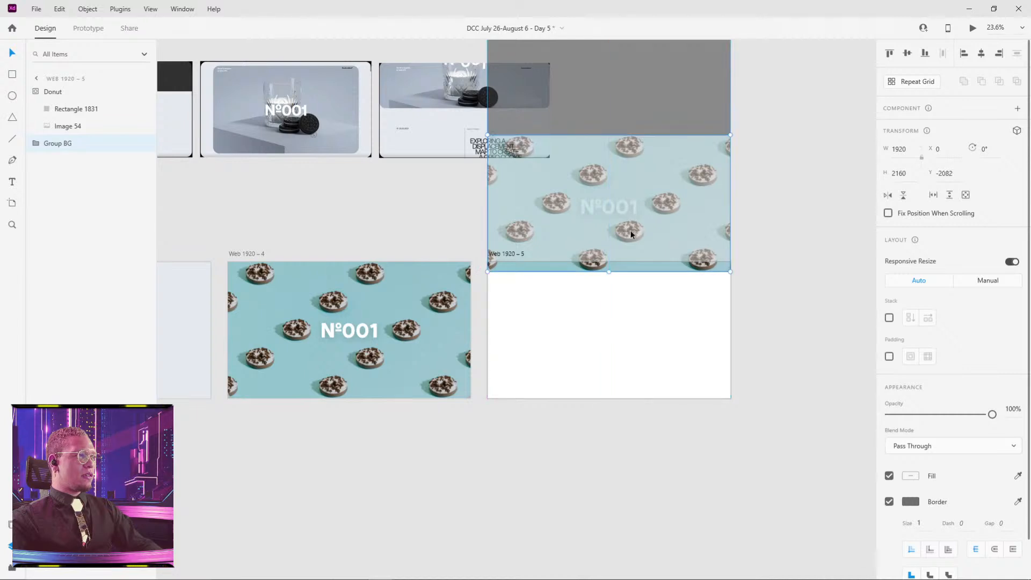
# - Switch to the All Files In One document and examine how its scrolled-up Web 1920 – 7 artboard is laid out
pyautogui.hotkey('alt', 'Tab')
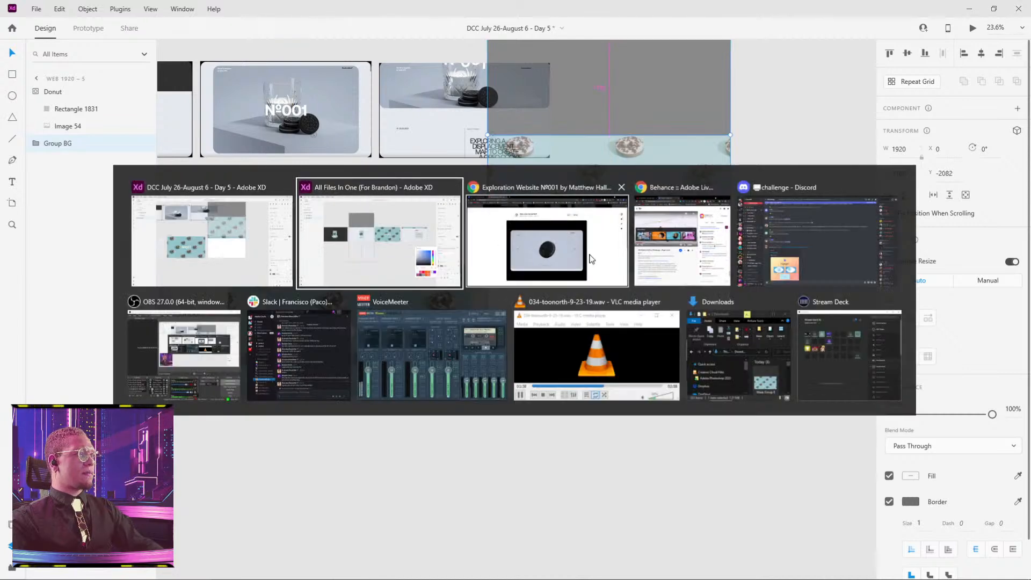
pyautogui.click(382, 247)
pyautogui.click(668, 312)
pyautogui.scroll(2, 651, 224)
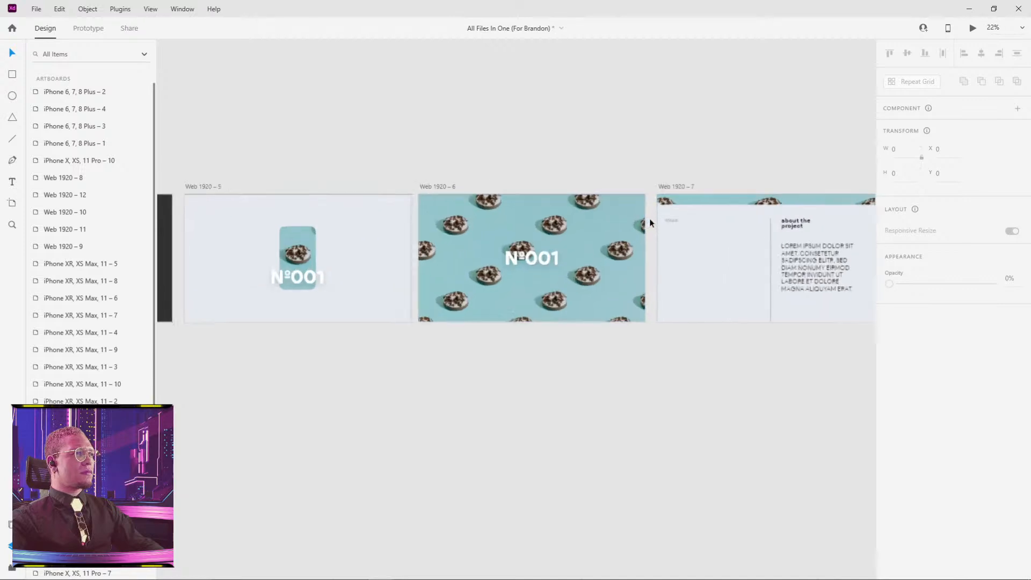
pyautogui.scroll(3, 650, 223)
pyautogui.moveTo(775, 194); pyautogui.dragTo(548, 235)
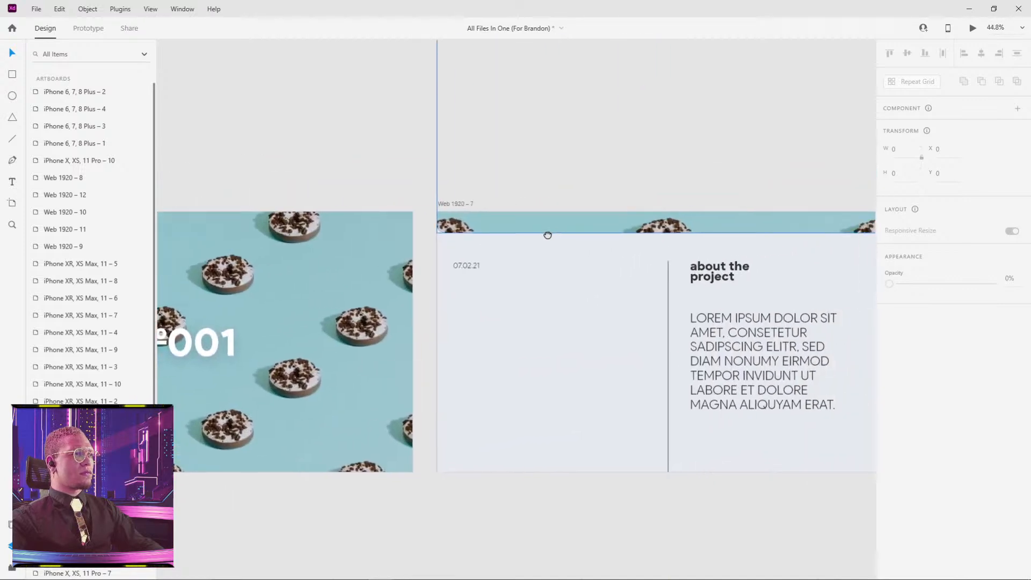
pyautogui.hotkey('alt', 'Tab')
pyautogui.hotkey('alt', 'Tab')
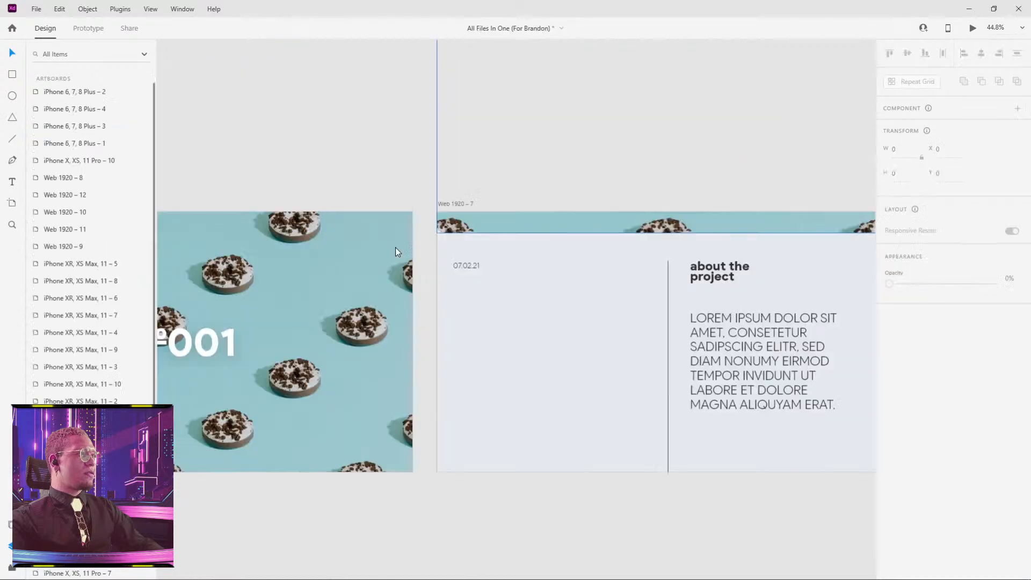
pyautogui.click(395, 248)
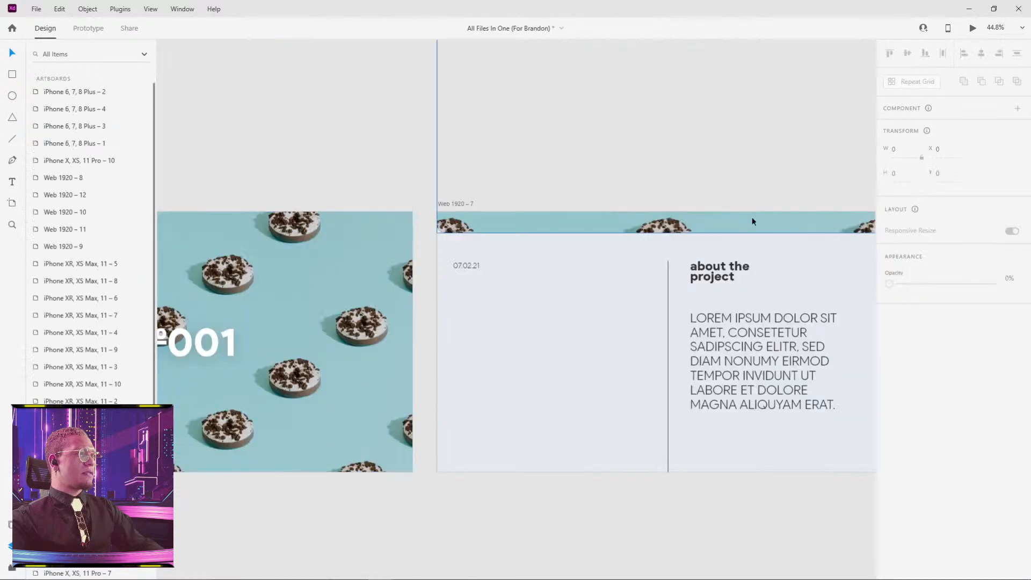
pyautogui.hotkey('alt', 'Tab')
pyautogui.click(228, 234)
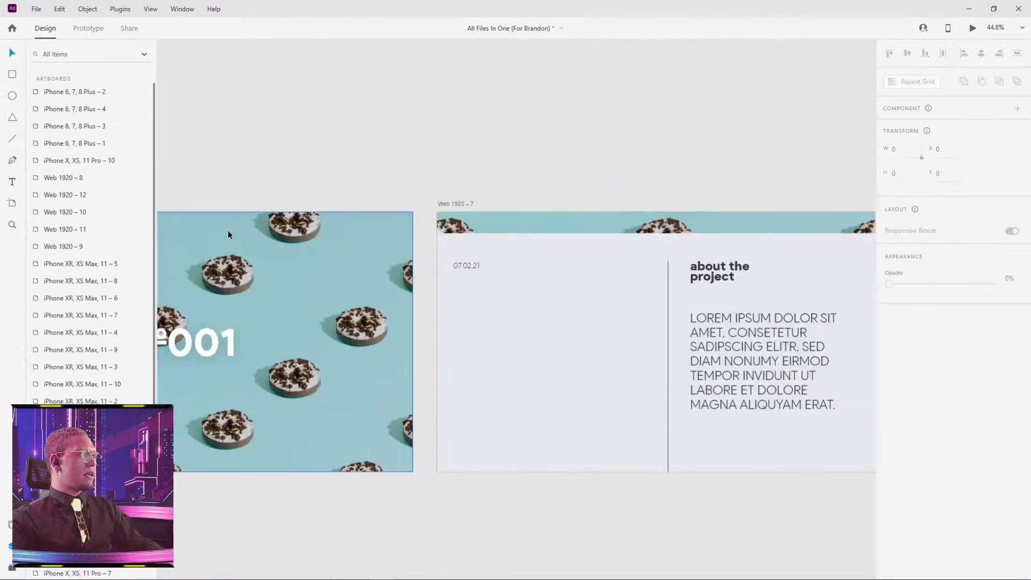
pyautogui.scroll(-8, 468, 246)
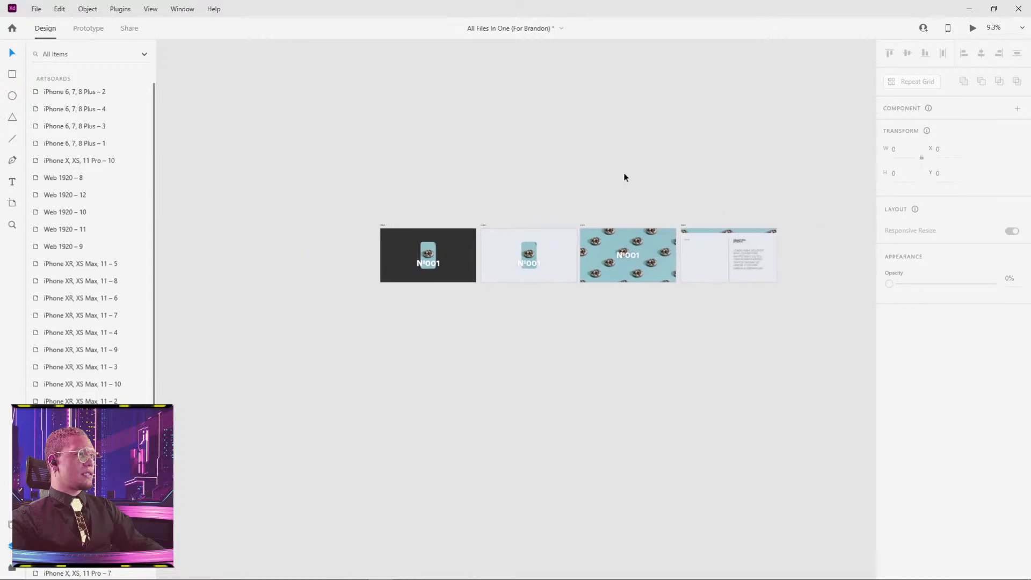
# - Return to the DCC July 26-August 6 - Day 5 document and undo the Group BG move on Web 1920 – 5
pyautogui.hotkey('alt', 'Tab')
pyautogui.click(410, 256)
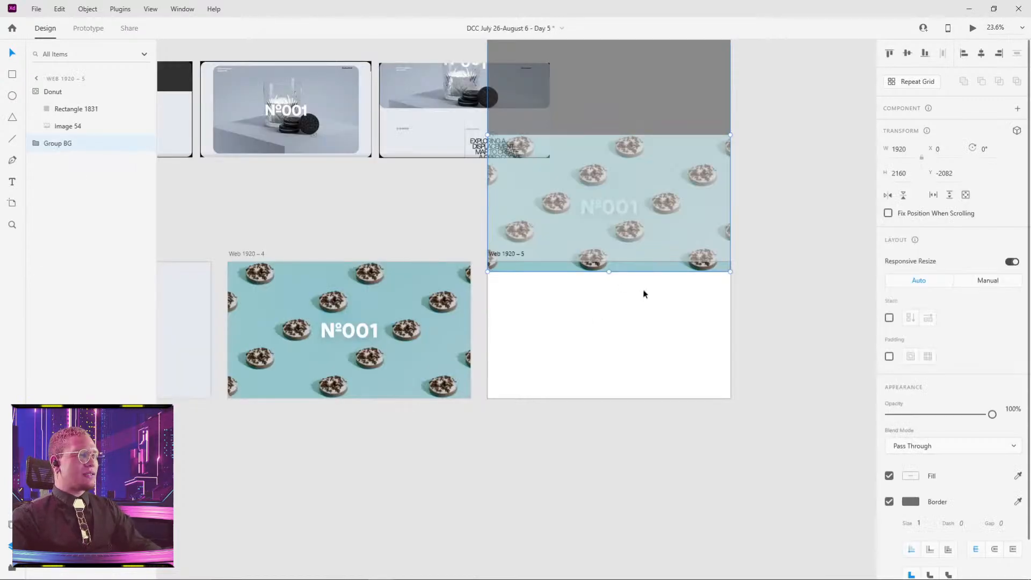
pyautogui.click(782, 309)
pyautogui.hotkey('ctrl', 'z')
pyautogui.click(782, 317)
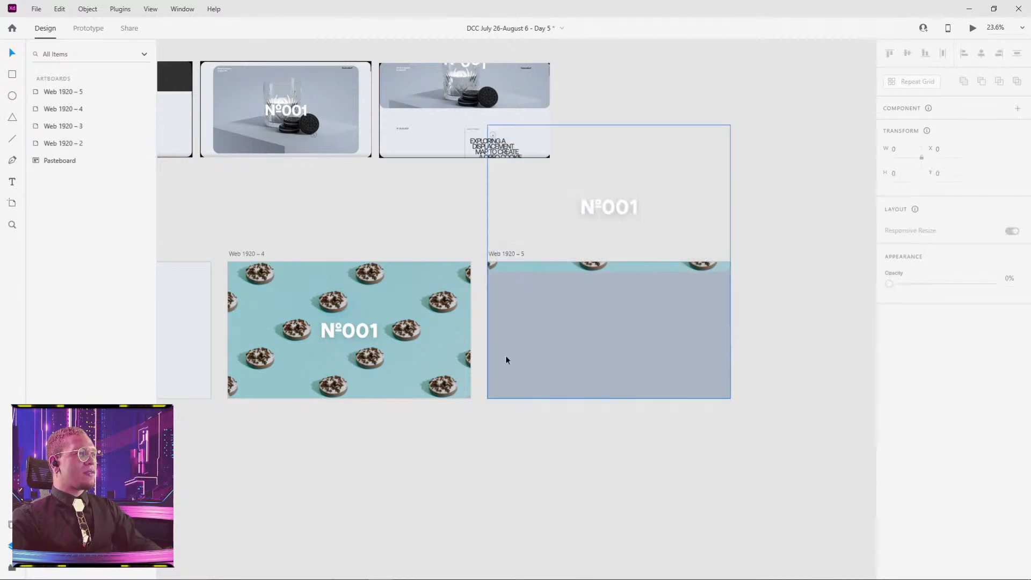
# - Set the fill of Group BG's light rectangle on Web 1920 – 5 to #E6E9EF
pyautogui.doubleClick(550, 360)
pyautogui.click(914, 414)
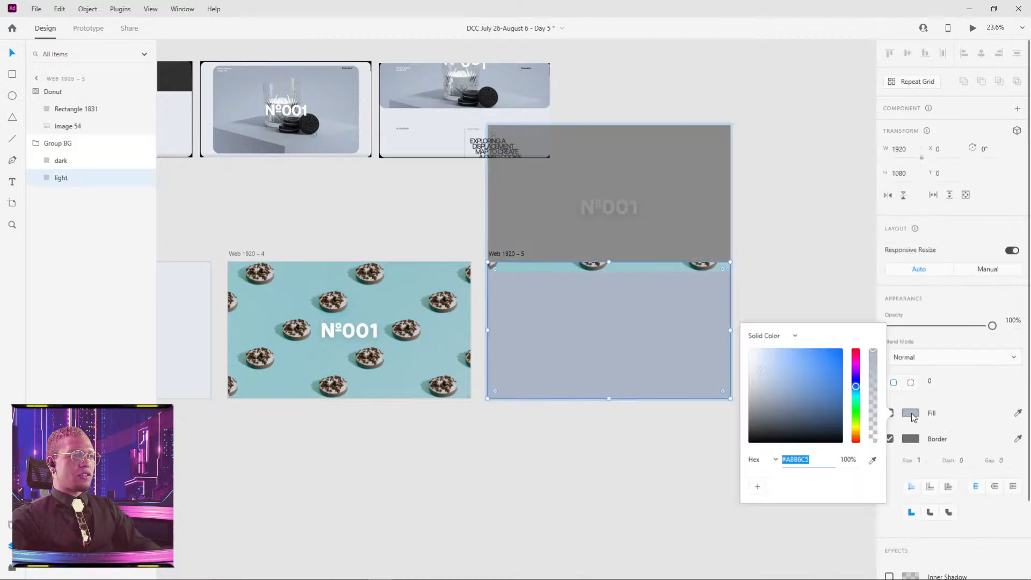
pyautogui.write('#E6E9EF')
pyautogui.press('Return')
pyautogui.click(524, 502)
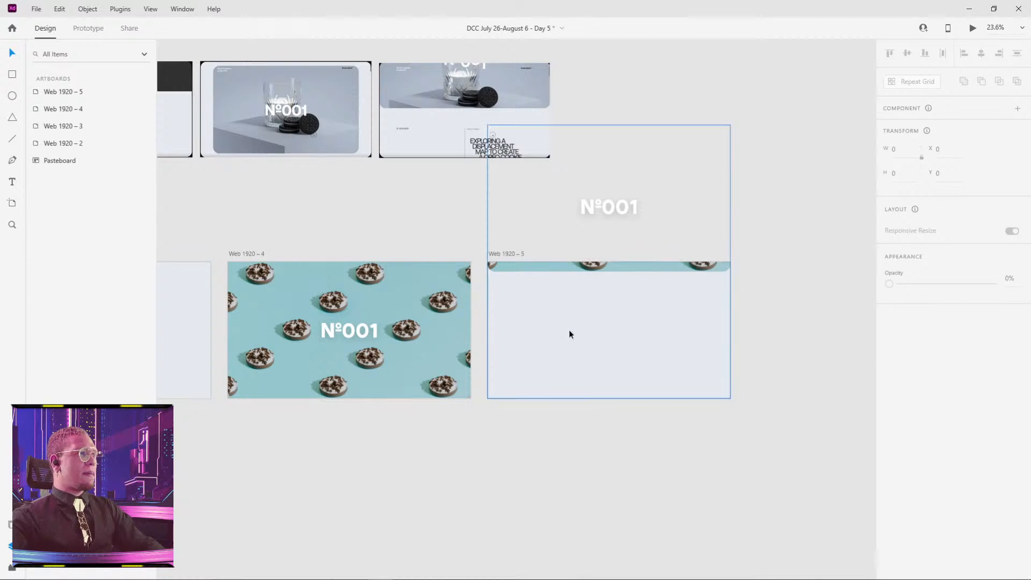
# - In the All Files In One document, copy the 07.02.21 date, "about the project" heading and first "Lorem ipsum dolor sit" line from Web 1920 – 7
pyautogui.click(574, 268)
pyautogui.moveTo(382, 249); pyautogui.dragTo(478, 232)
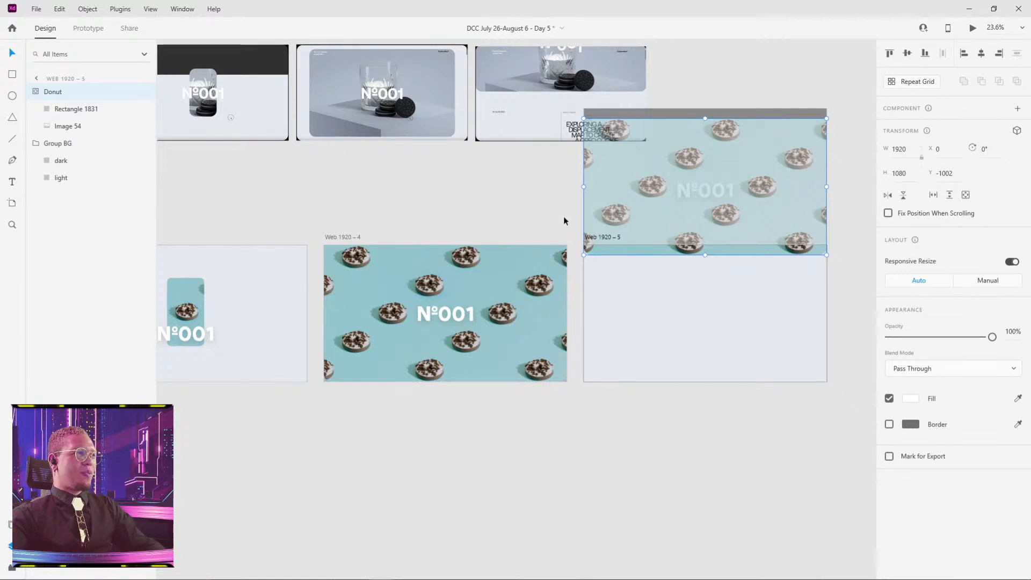
pyautogui.hotkey('alt', 'Tab')
pyautogui.click(378, 239)
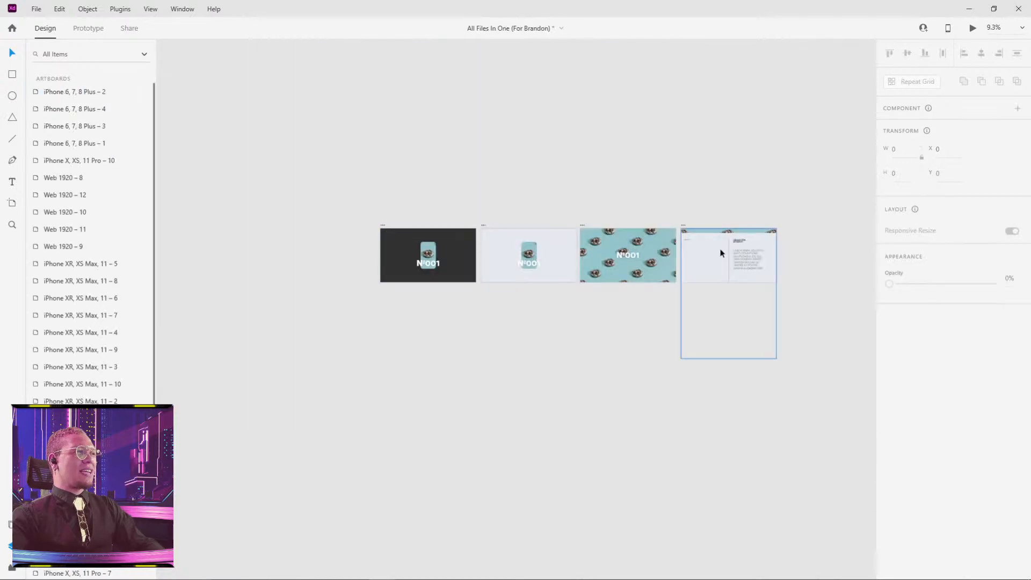
pyautogui.scroll(6, 811, 227)
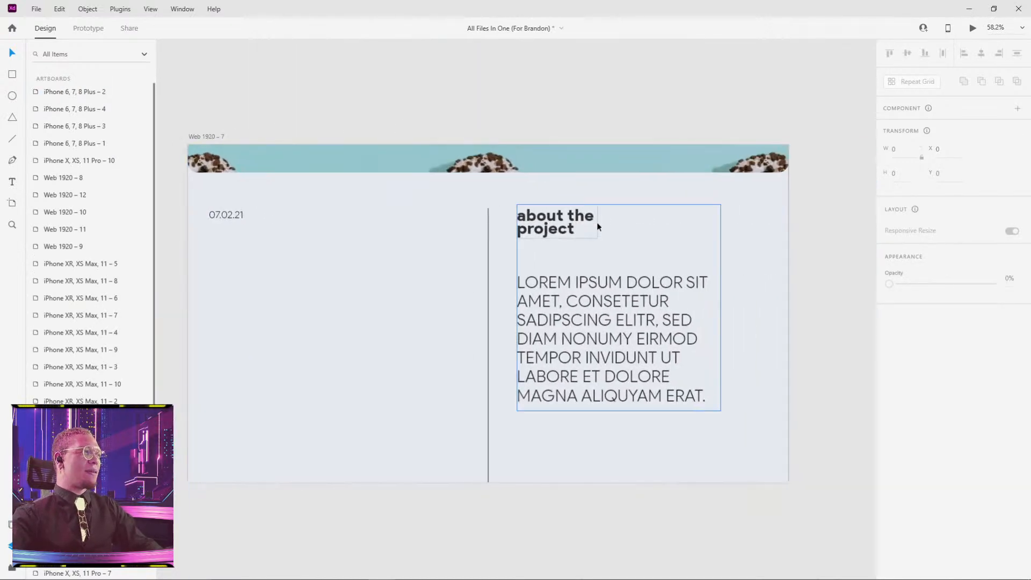
pyautogui.click(225, 218)
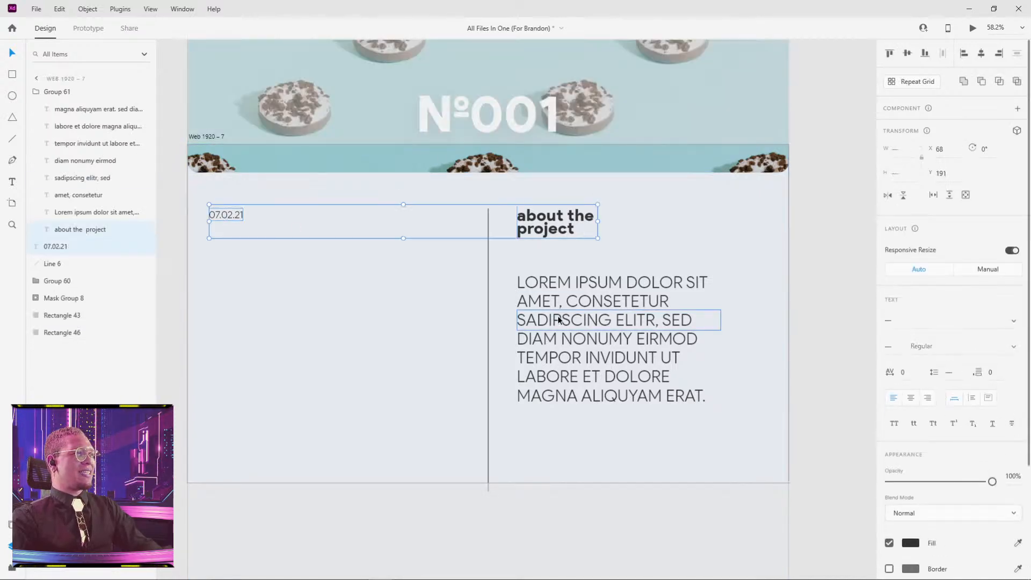
pyautogui.click(793, 255)
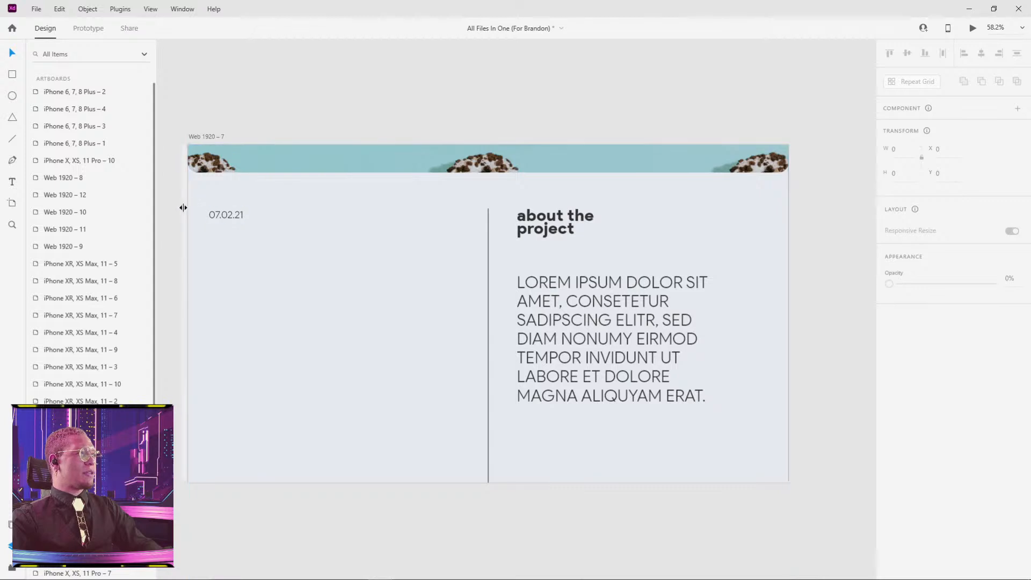
pyautogui.click(226, 215)
pyautogui.keyDown('shift'); pyautogui.click(580, 227); pyautogui.keyUp('shift')
pyautogui.keyDown('shift'); pyautogui.click(578, 278); pyautogui.keyUp('shift')
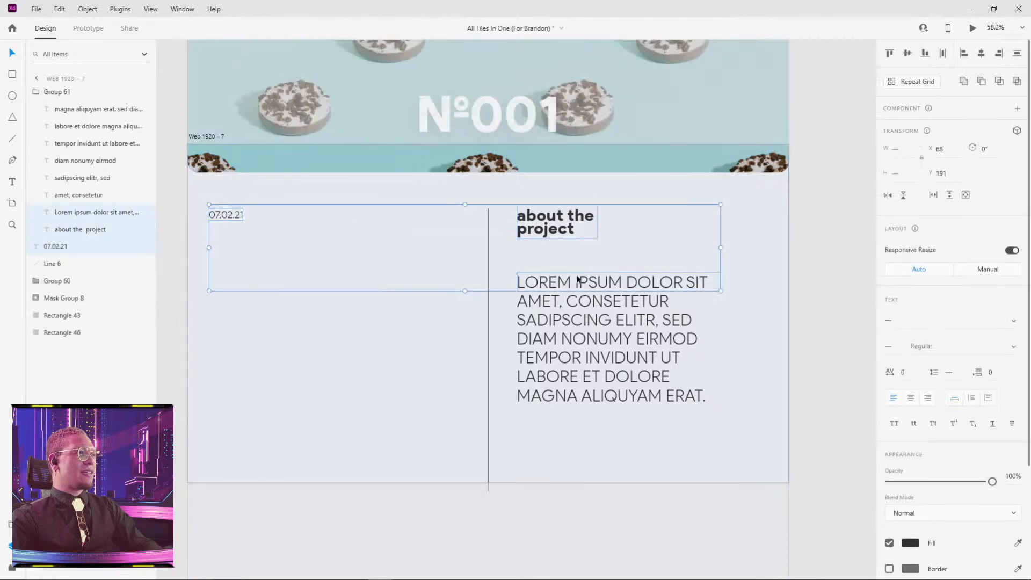
# - Switch to the DCC July 26-August 6 - Day 5 document and paste the copied date, heading and Lorem ipsum line onto Web 1920 – 5
pyautogui.hotkey('alt', 'Tab')
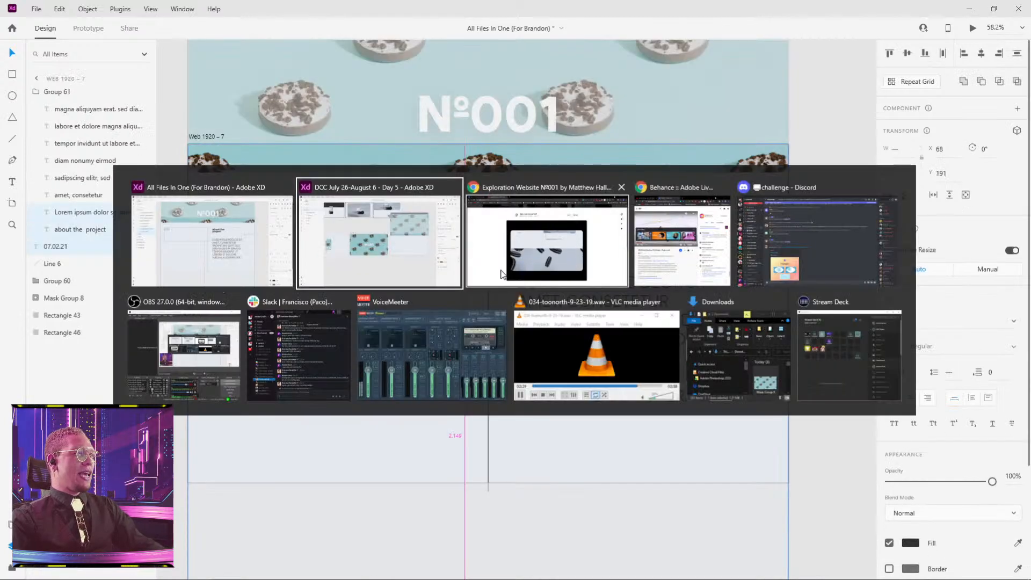
pyautogui.click(347, 263)
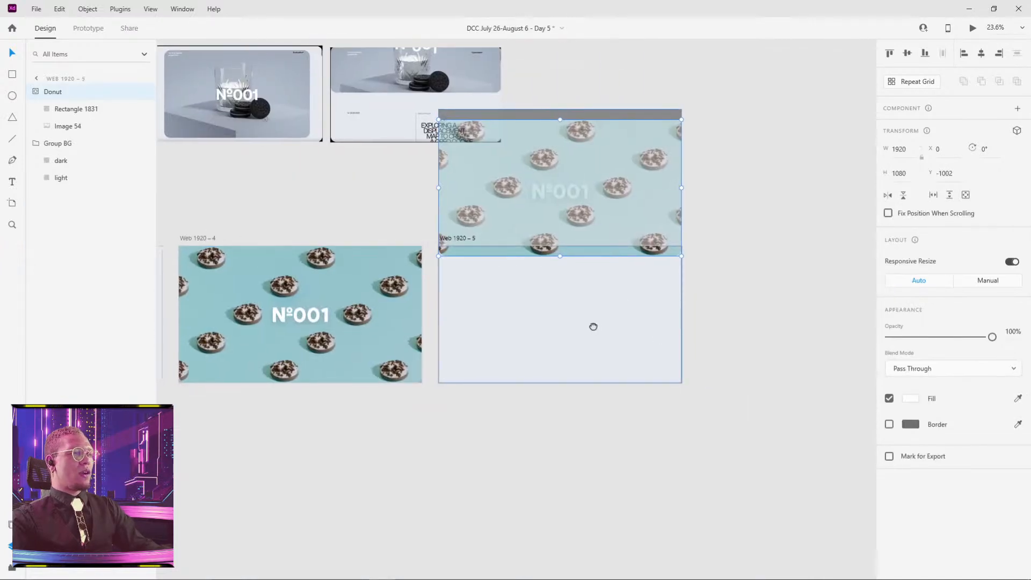
pyautogui.hotkey('ctrl', 'v')
pyautogui.click(751, 280)
# - Check the text settings of the about the project heading, 07.02.21 date and Lorem ipsum line on Web 1920 – 5
pyautogui.hotkey('alt', 'Tab')
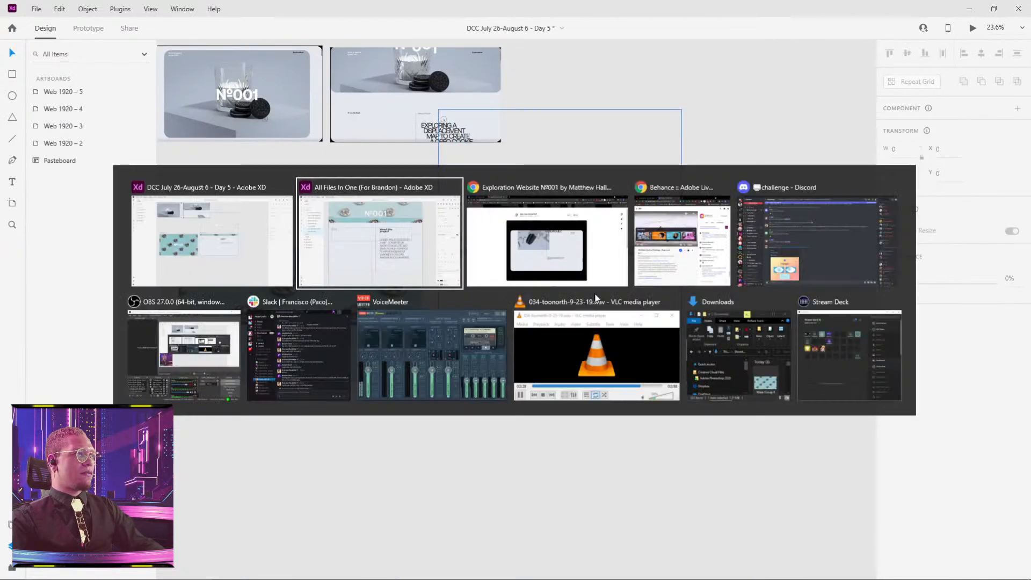
pyautogui.hotkey('alt', 'Tab')
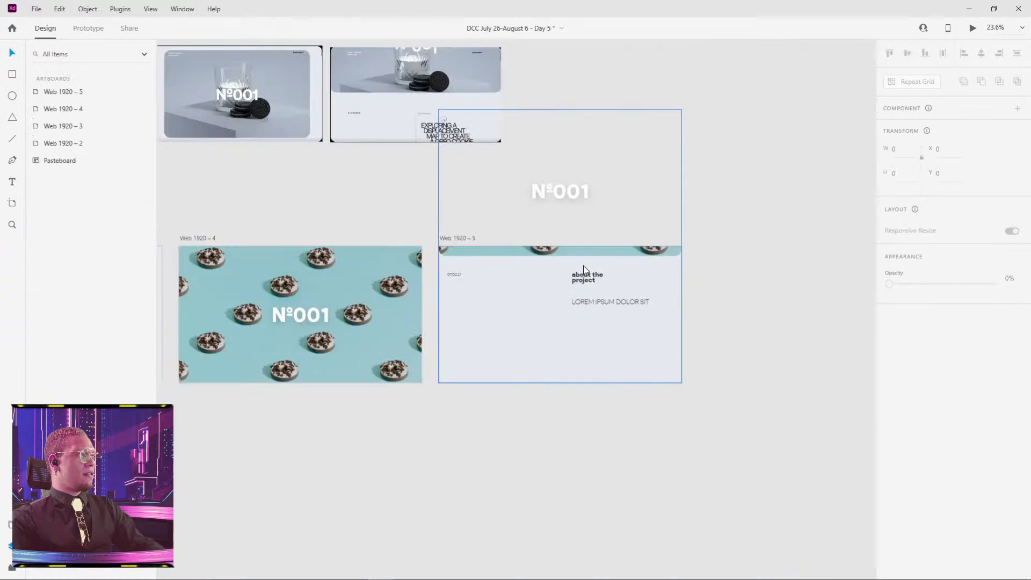
pyautogui.click(587, 277)
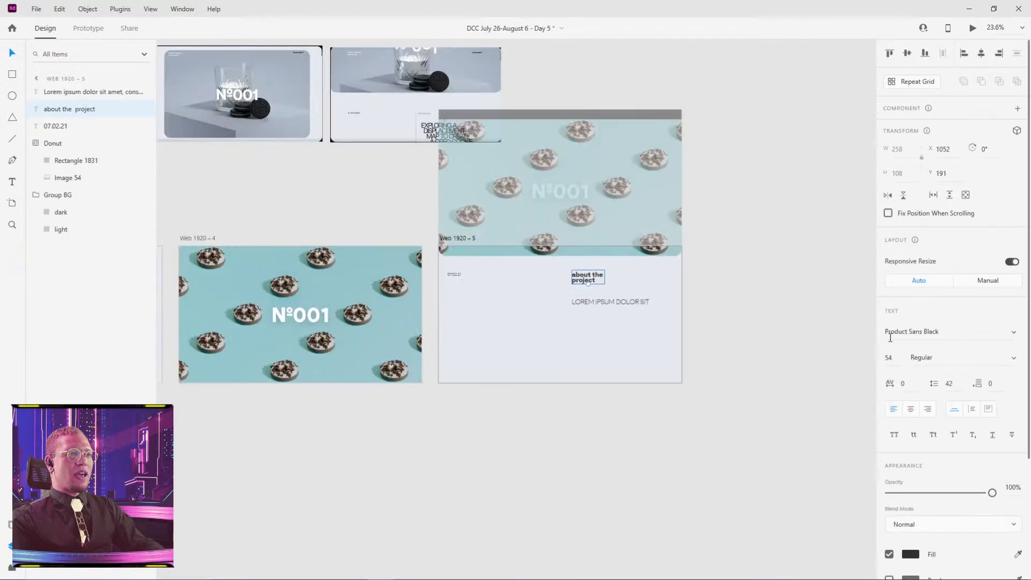
pyautogui.scroll(3, 705, 267)
pyautogui.click(514, 325)
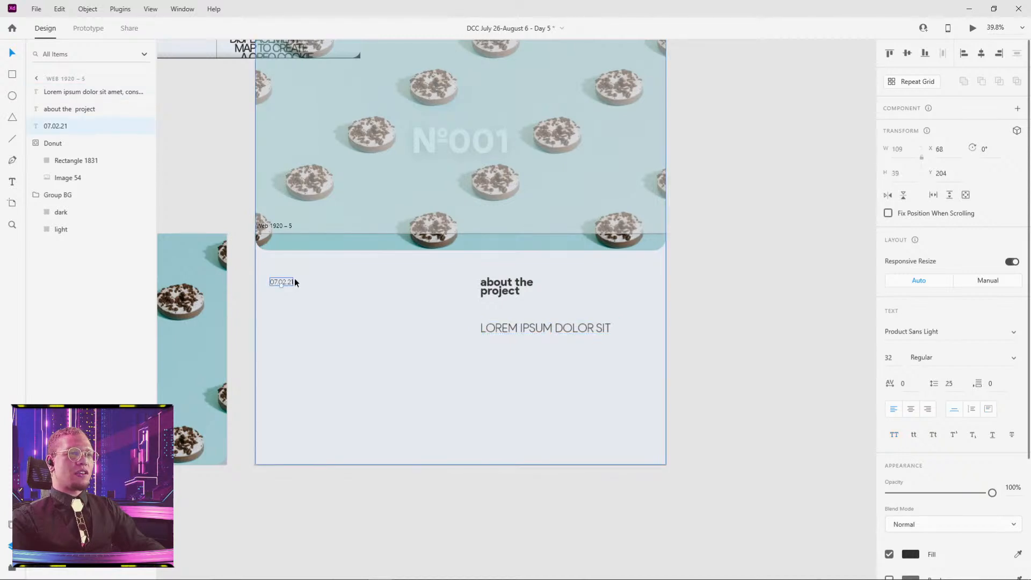
pyautogui.click(668, 301)
pyautogui.click(551, 329)
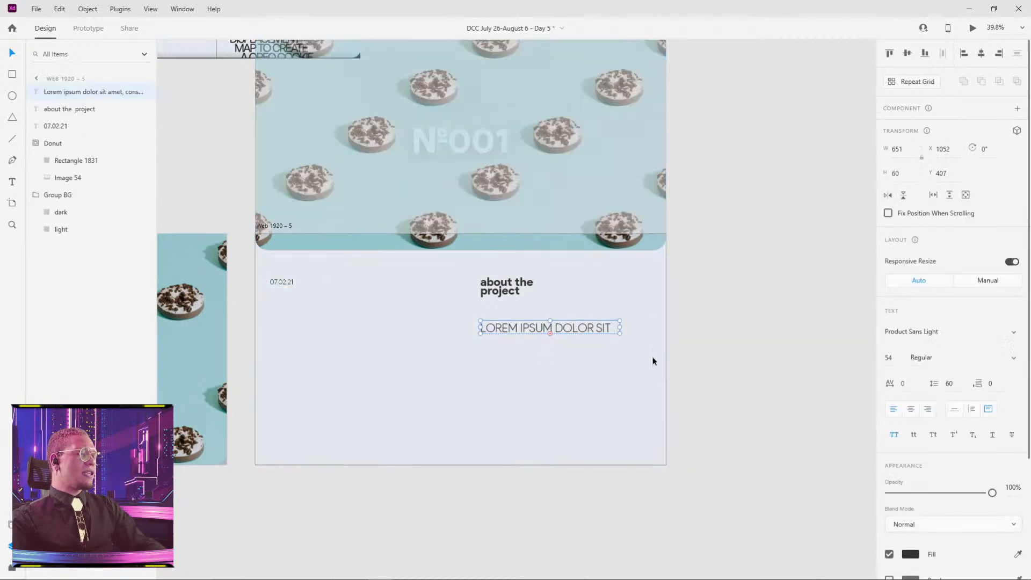
# - Preview Web 1920 – 7 and Web 1920 – 6 in the All Files In One document, then return to the Day 5 document
pyautogui.hotkey('alt', 'Tab')
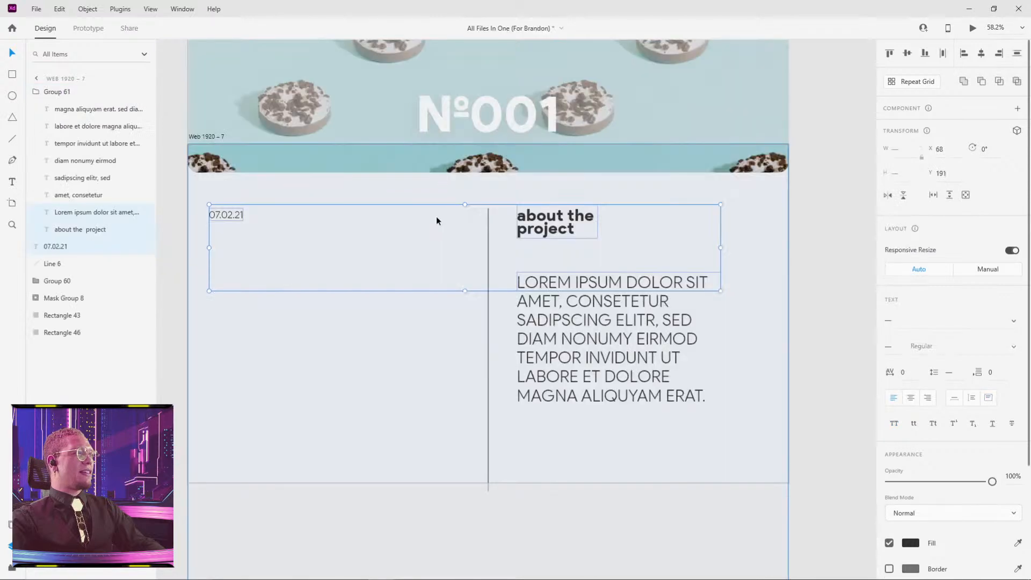
pyautogui.click(301, 171)
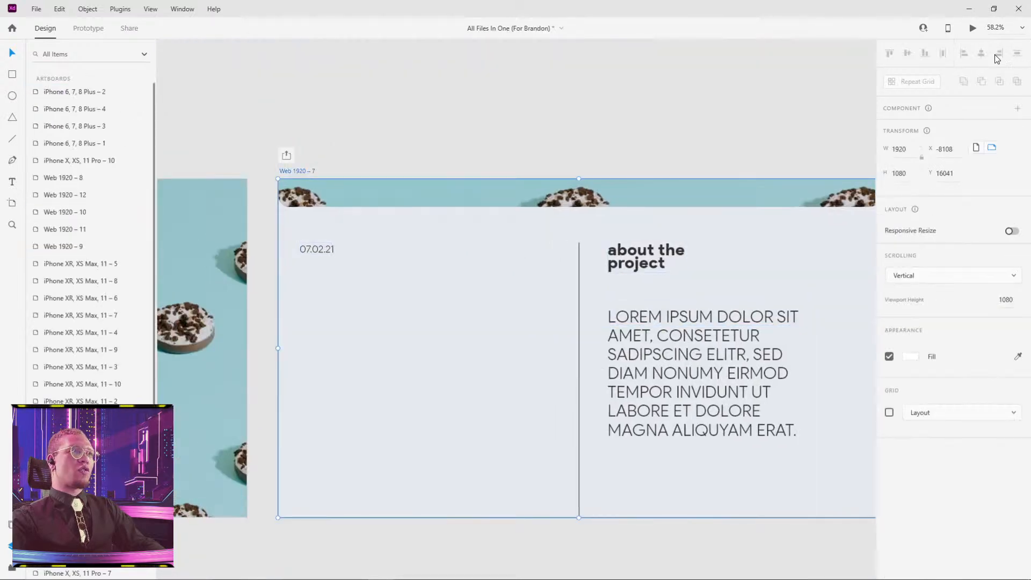
pyautogui.click(973, 29)
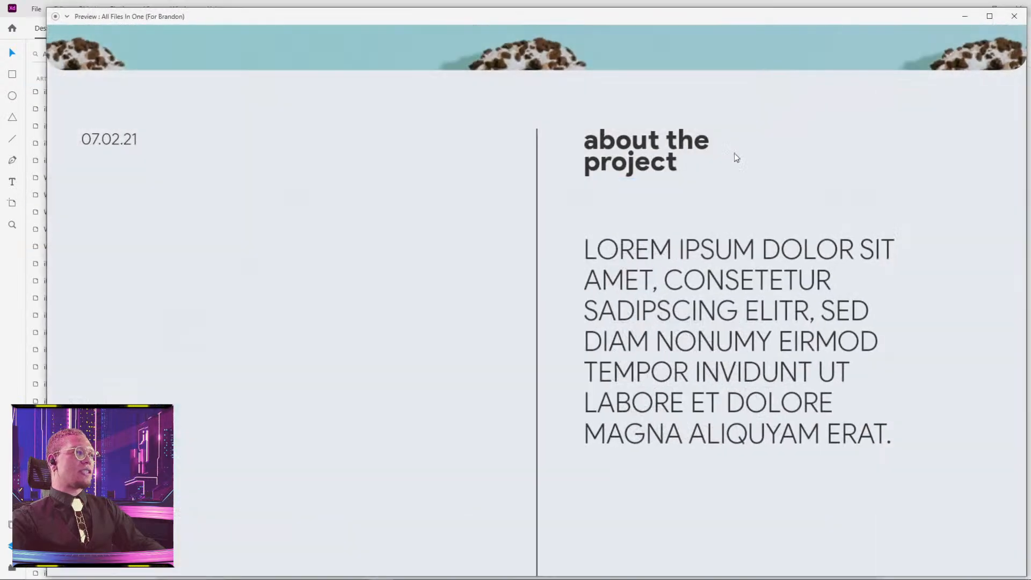
pyautogui.click(1015, 16)
pyautogui.scroll(-5, 448, 220)
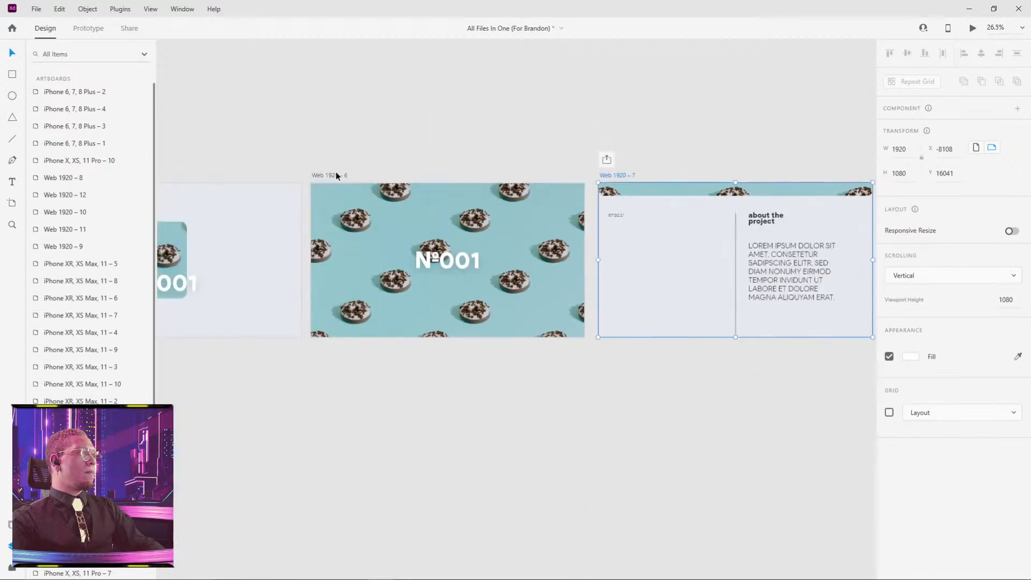
pyautogui.click(337, 175)
pyautogui.click(974, 27)
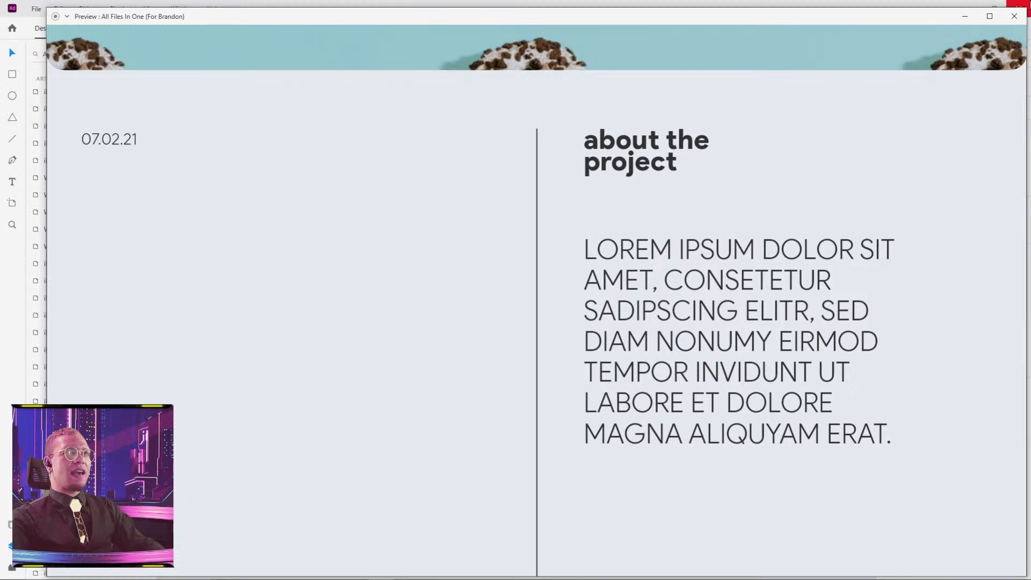
pyautogui.click(1015, 16)
pyautogui.hotkey('alt', 'Tab')
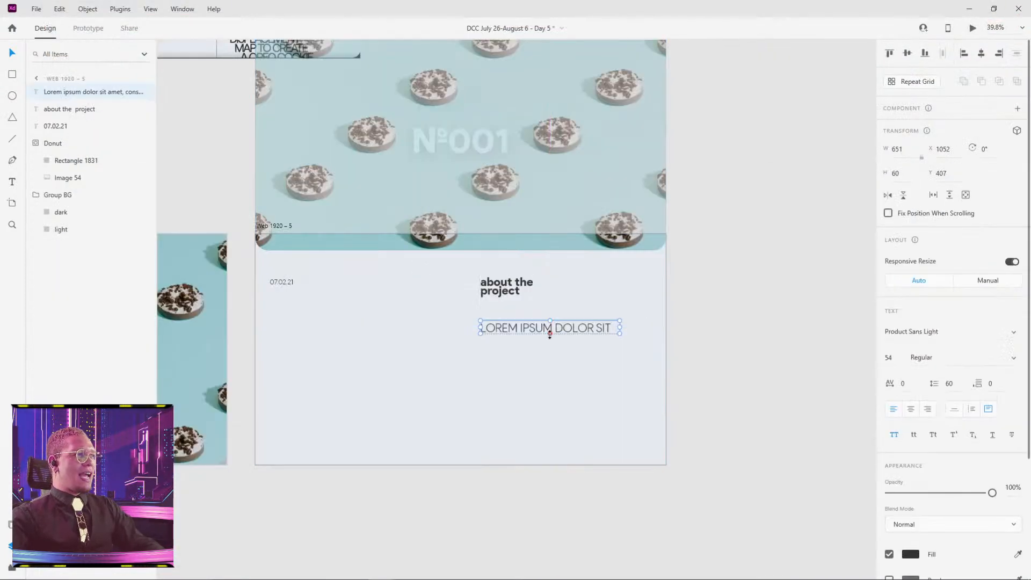
# - Expand the Lorem ipsum text box on Web 1920 – 5 to a height of 495, duplicate it and remove the duplicate
pyautogui.moveTo(550, 334); pyautogui.dragTo(551, 428)
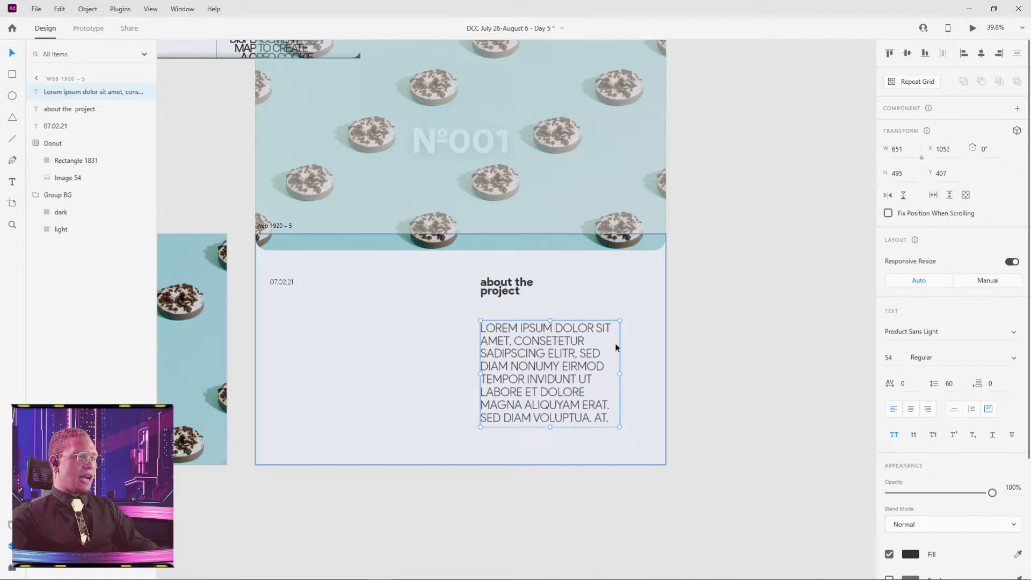
pyautogui.hotkey('ctrl', 'd')
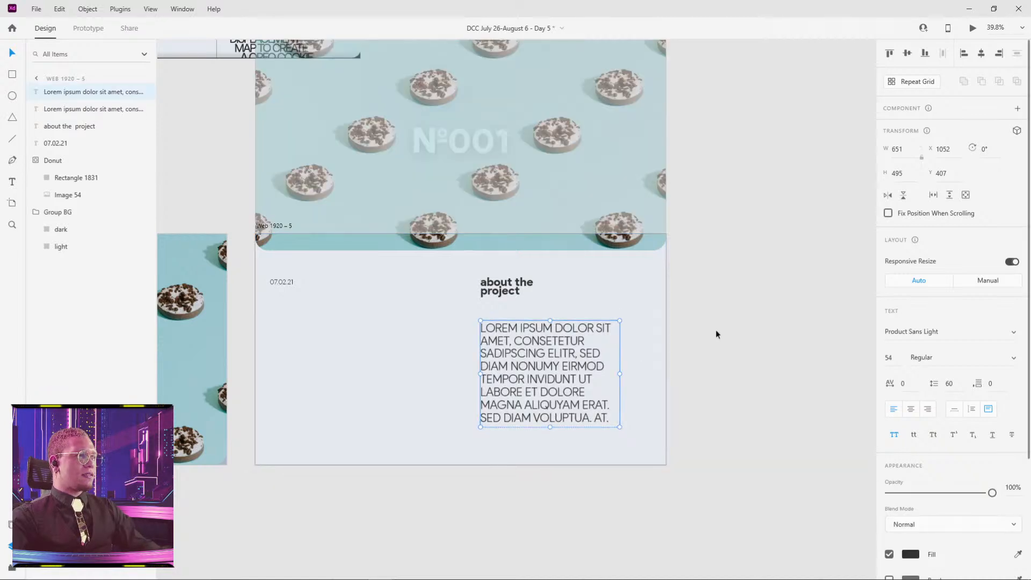
pyautogui.moveTo(527, 370); pyautogui.dragTo(691, 338)
pyautogui.press('Delete')
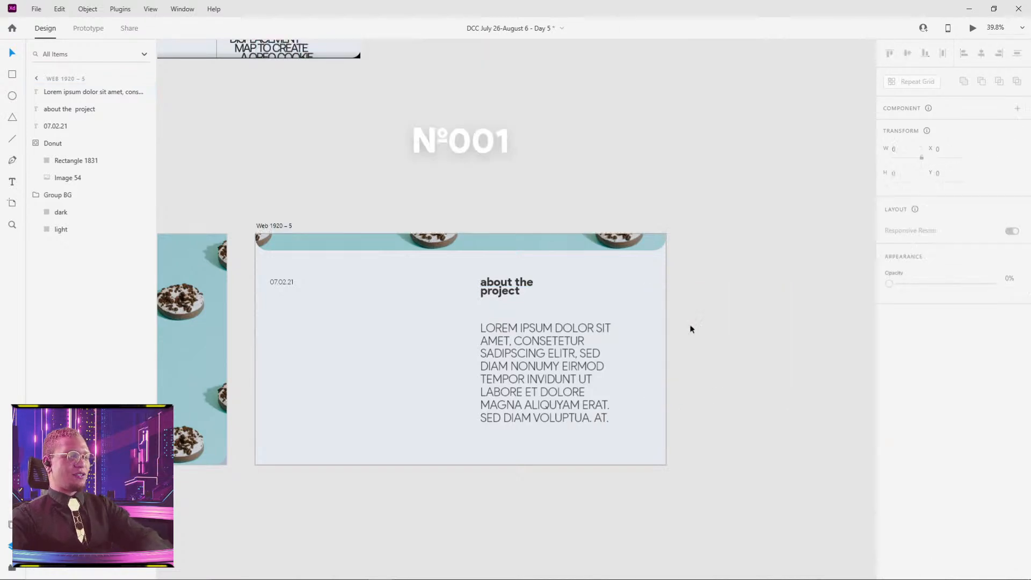
# - Shrink the Lorem ipsum text box to a single line with a height of 70 and paste the full-height copy over it
pyautogui.click(574, 375)
pyautogui.moveTo(551, 426); pyautogui.dragTo(554, 336)
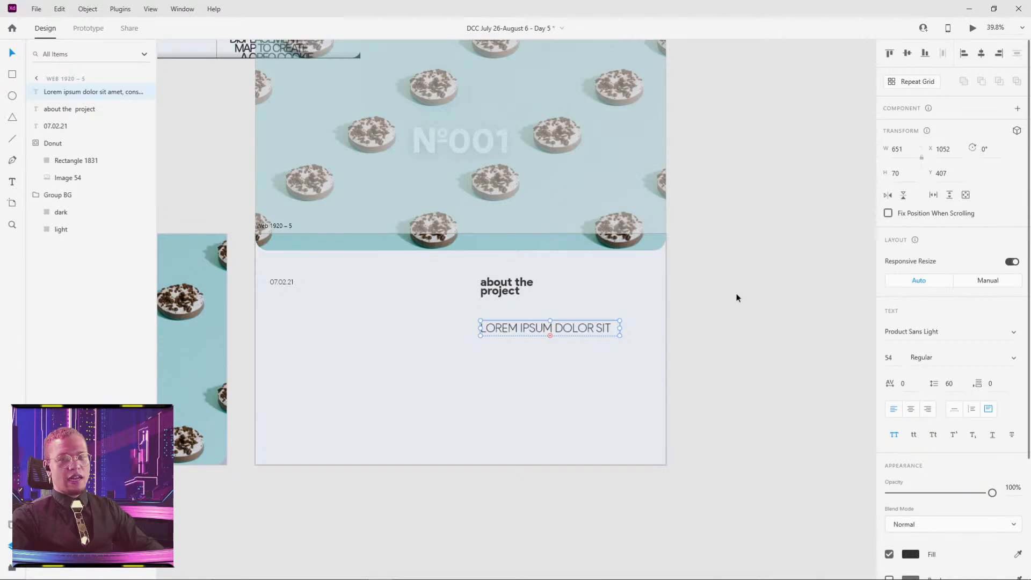
pyautogui.hotkey('ctrl', 'v')
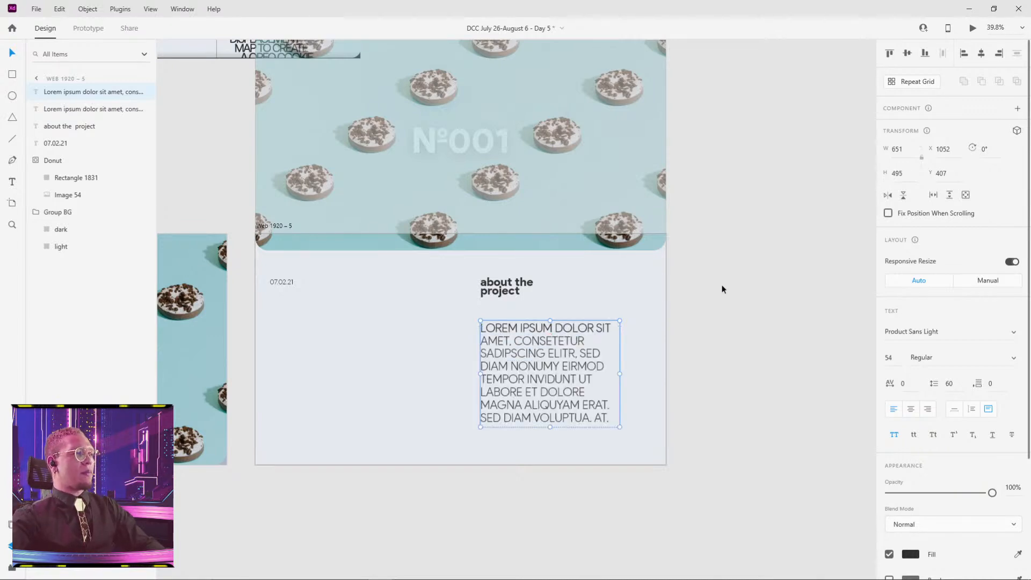
# - Remove the "Lorem ipsum dolor sit" line from the pasted copy and shrink its text box to a height of about 133
pyautogui.doubleClick(565, 359)
pyautogui.click(512, 341)
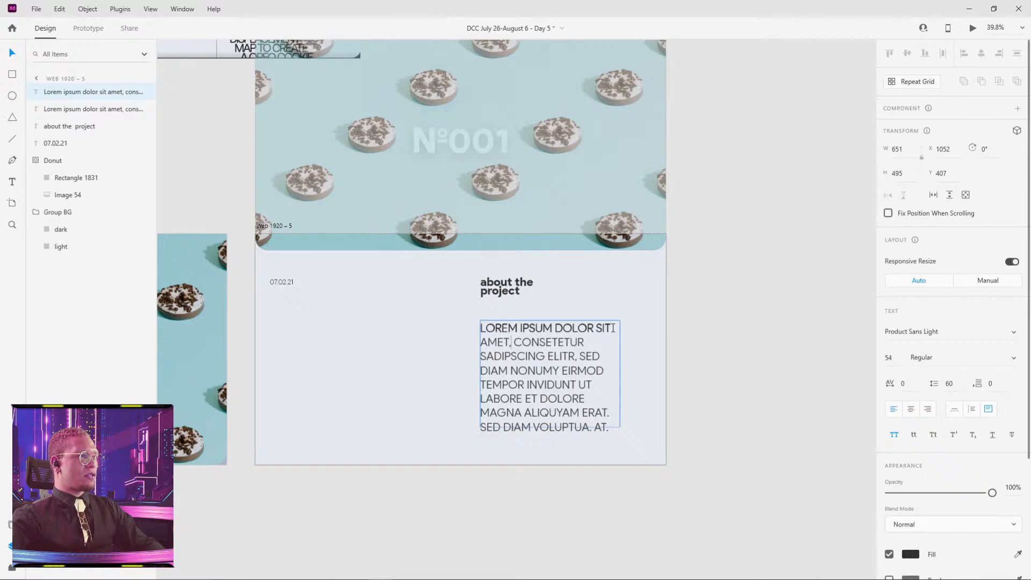
pyautogui.hotkey('shift', 'Home')
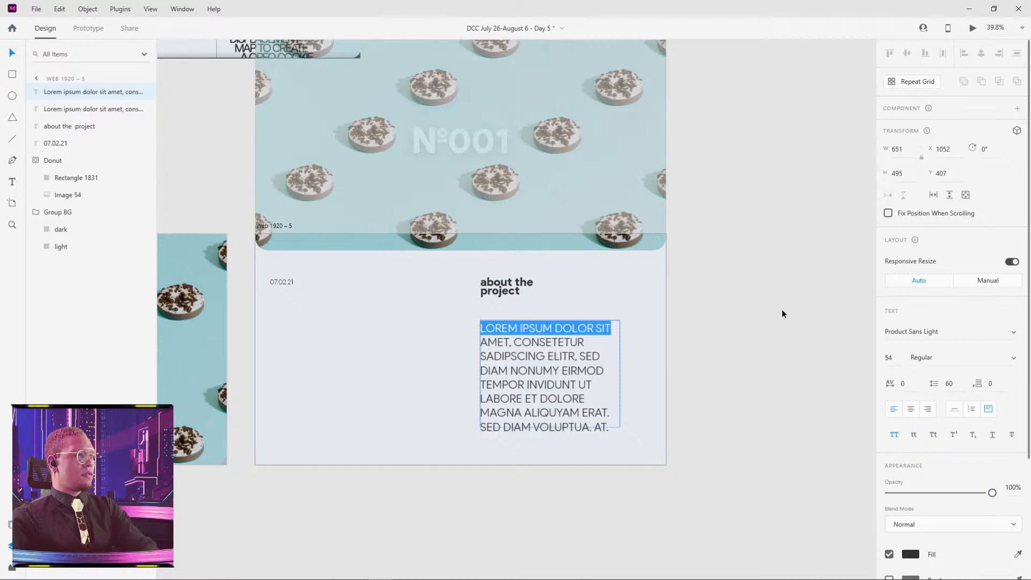
pyautogui.press('Escape')
pyautogui.moveTo(550, 427); pyautogui.dragTo(553, 349)
pyautogui.doubleClick(616, 328)
pyautogui.moveTo(615, 328); pyautogui.dragTo(480, 329)
pyautogui.hotkey('ctrl', 'x')
pyautogui.press('Escape')
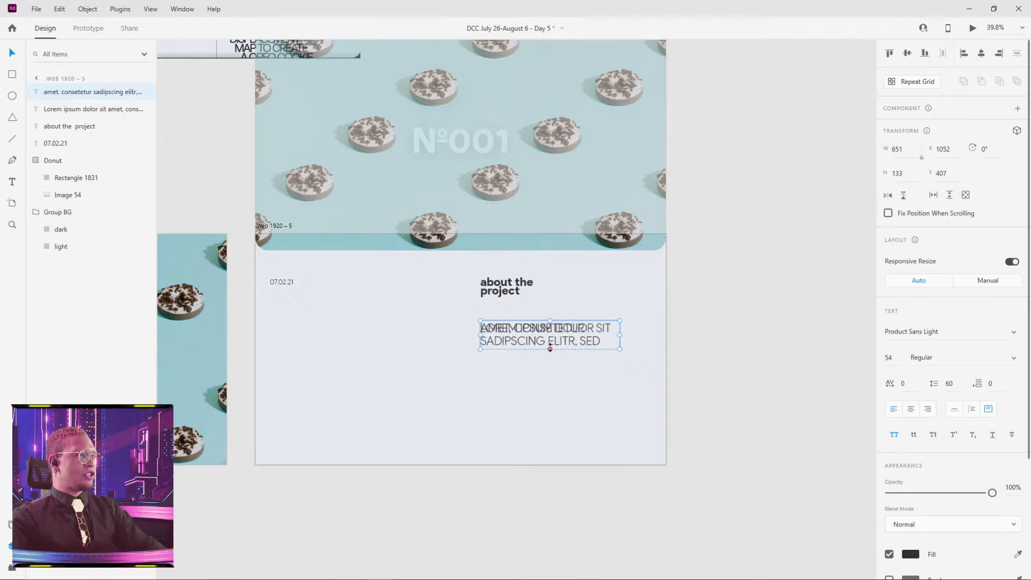
# - Expand the original Lorem ipsum text box to a height of 500 and lower its opacity to about half as an alignment guide
pyautogui.moveTo(550, 348); pyautogui.dragTo(548, 431)
pyautogui.click(572, 327)
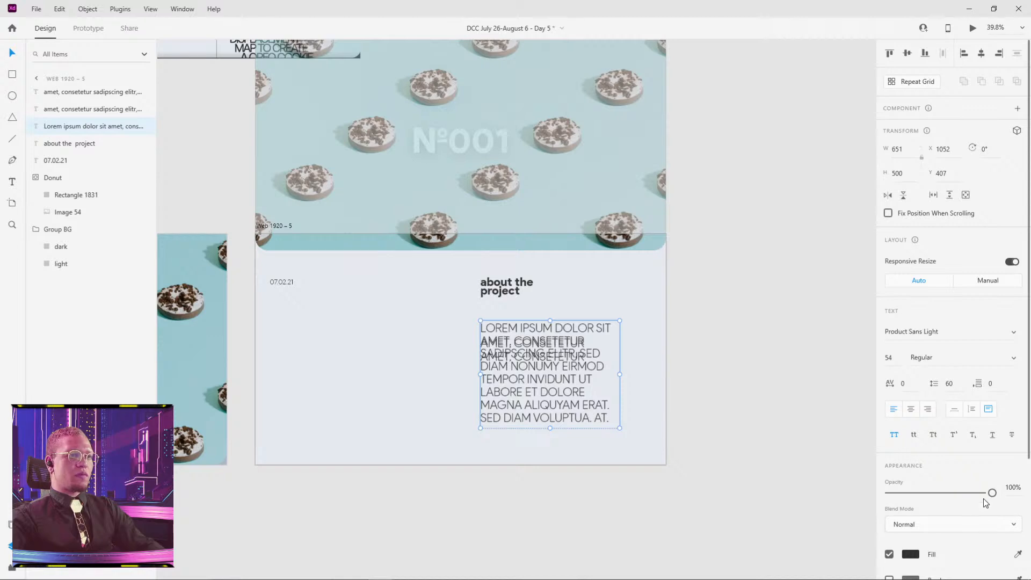
pyautogui.moveTo(985, 500); pyautogui.dragTo(937, 494)
pyautogui.press('Escape')
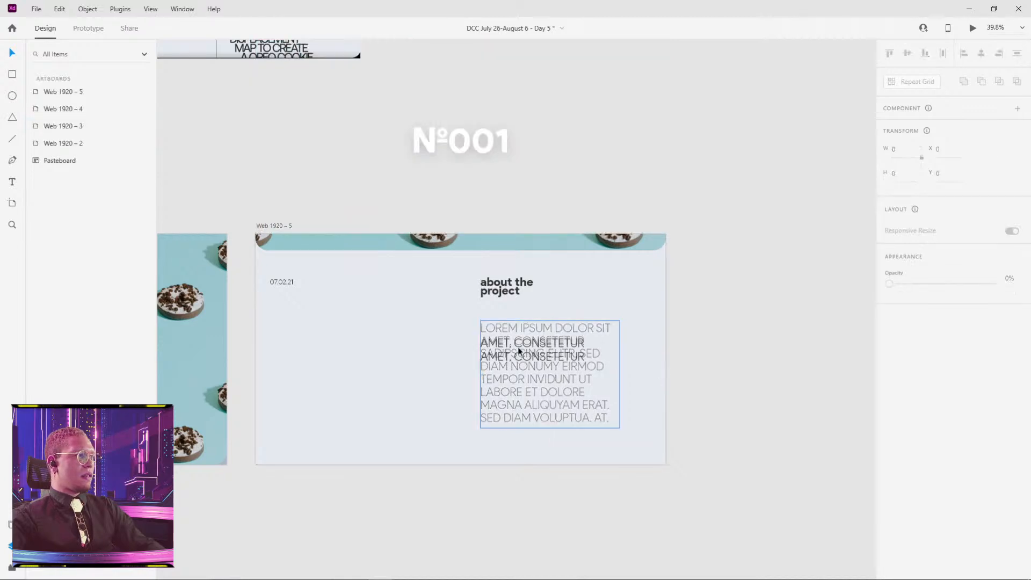
# - Delete "amet, consetetur" from the lower copy and align its "sadipscing elitr, sed" line with the faded paragraph's third line
pyautogui.scroll(5, 519, 351)
pyautogui.click(519, 347)
pyautogui.click(551, 385)
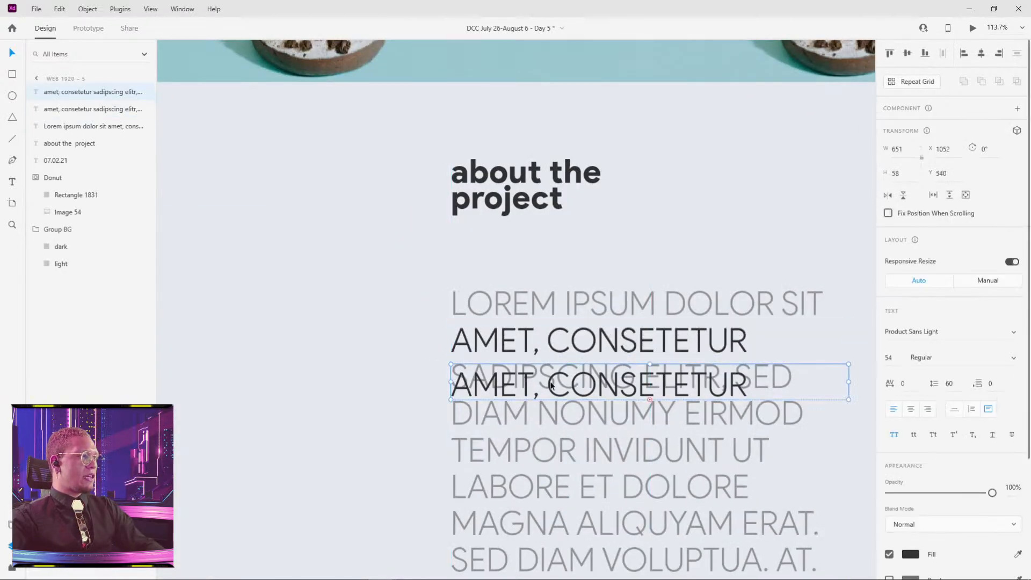
pyautogui.moveTo(552, 385); pyautogui.dragTo(552, 379)
pyautogui.doubleClick(552, 379)
pyautogui.moveTo(754, 379); pyautogui.dragTo(381, 350)
pyautogui.press('BackSpace')
pyautogui.press('Escape')
pyautogui.moveTo(551, 382); pyautogui.dragTo(559, 381)
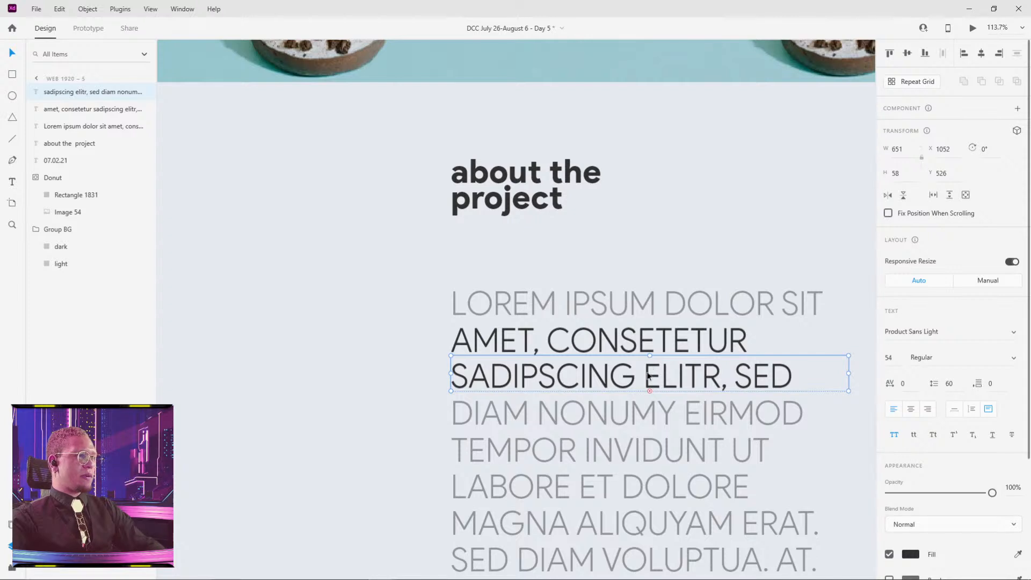
# - Duplicate the "sadipscing elitr, sed" line, trim the copy to start at "diam nonumy eirmod" and align it with the faded fourth line
pyautogui.hotkey('ctrl', 'd')
pyautogui.moveTo(648, 376); pyautogui.dragTo(644, 410)
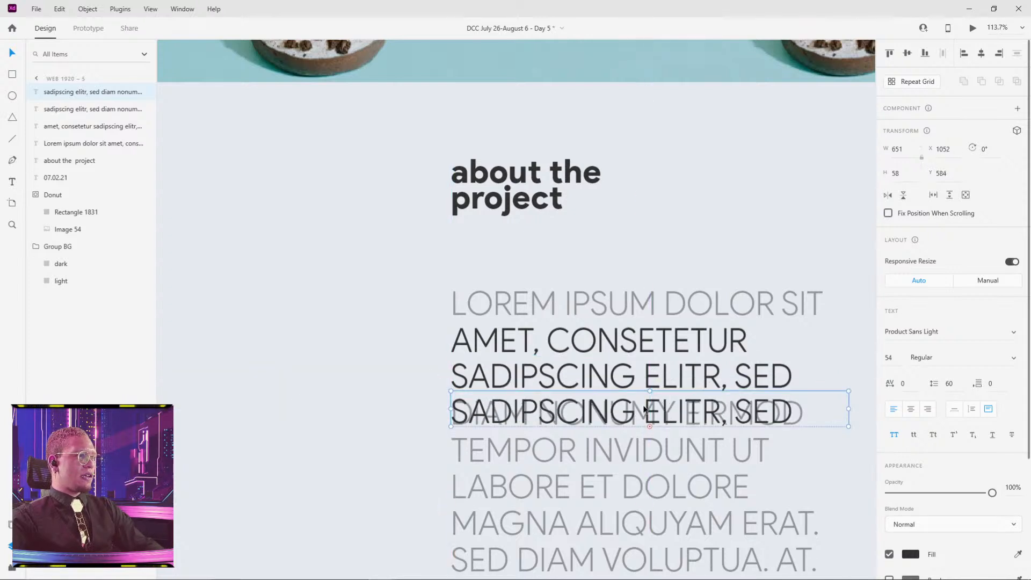
pyautogui.doubleClick(645, 410)
pyautogui.moveTo(794, 412); pyautogui.dragTo(387, 386)
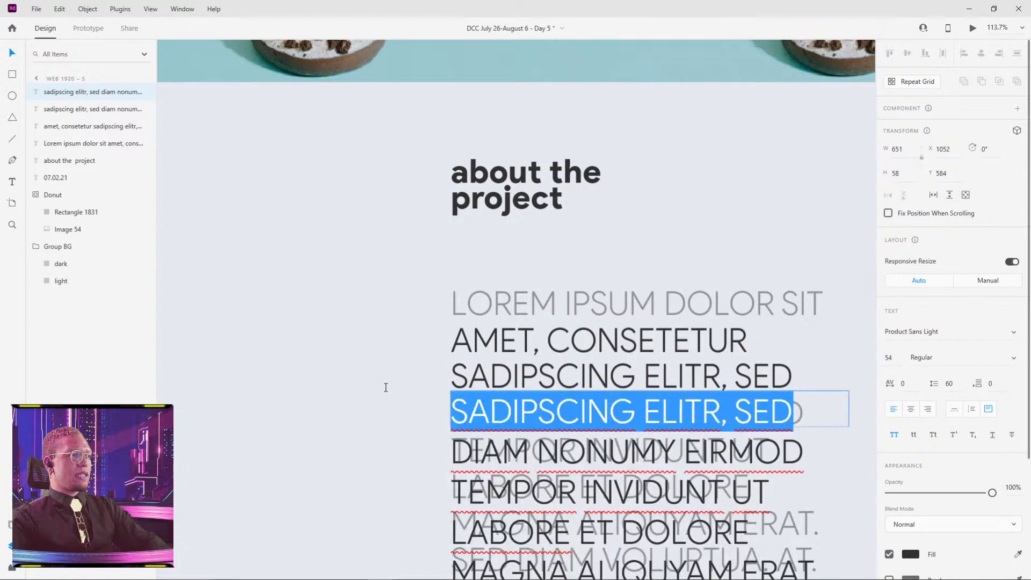
pyautogui.press('BackSpace')
pyautogui.press('Escape')
pyautogui.moveTo(602, 418)
pyautogui.mouseDown()
pyautogui.moveTo(594, 412)
pyautogui.moveTo(606, 418)
pyautogui.mouseUp()
pyautogui.moveTo(755, 317); pyautogui.dragTo(651, 177)
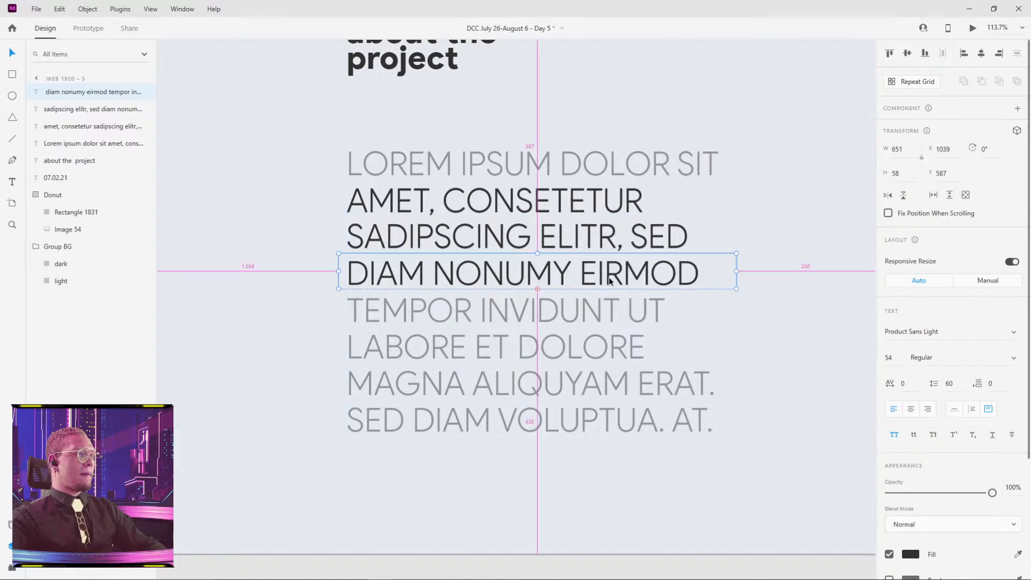
# - Duplicate the "diam nonumy eirmod" line, trim the copy to start at "tempor invidunt ut" and align it with the faded fifth line
pyautogui.moveTo(609, 279); pyautogui.dragTo(609, 319)
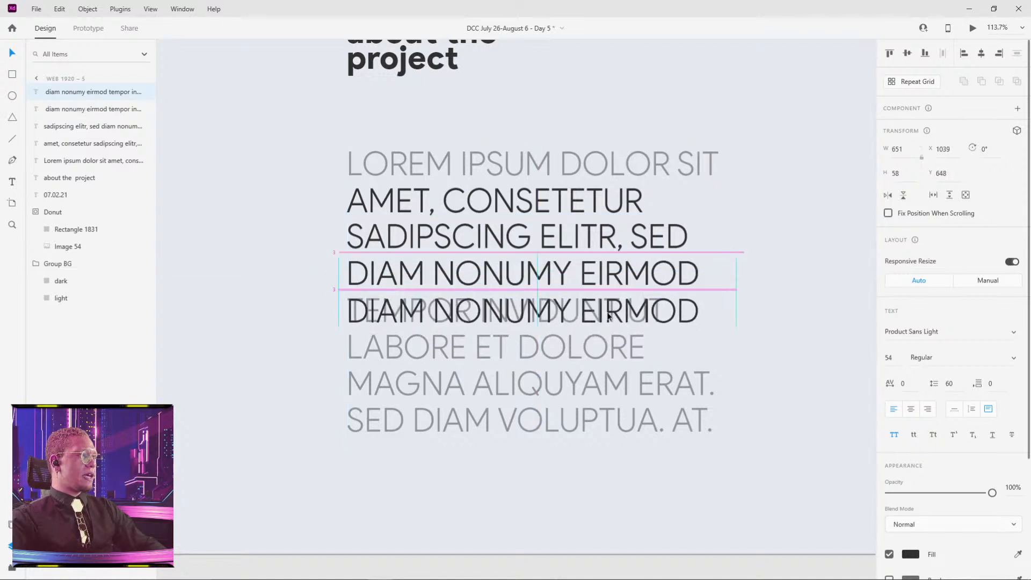
pyautogui.doubleClick(683, 311)
pyautogui.moveTo(683, 311); pyautogui.dragTo(299, 315)
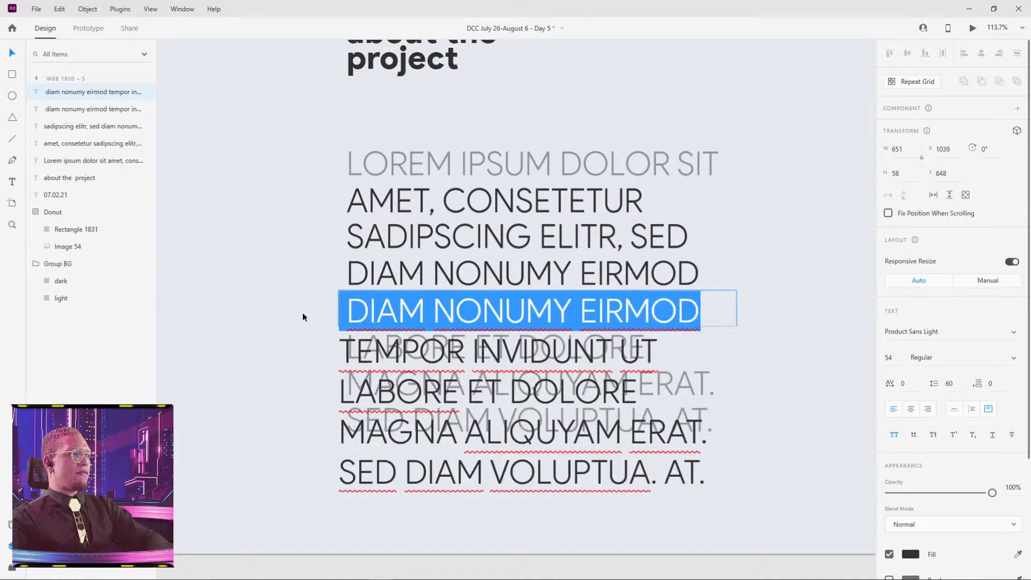
pyautogui.press('BackSpace')
pyautogui.press('Escape')
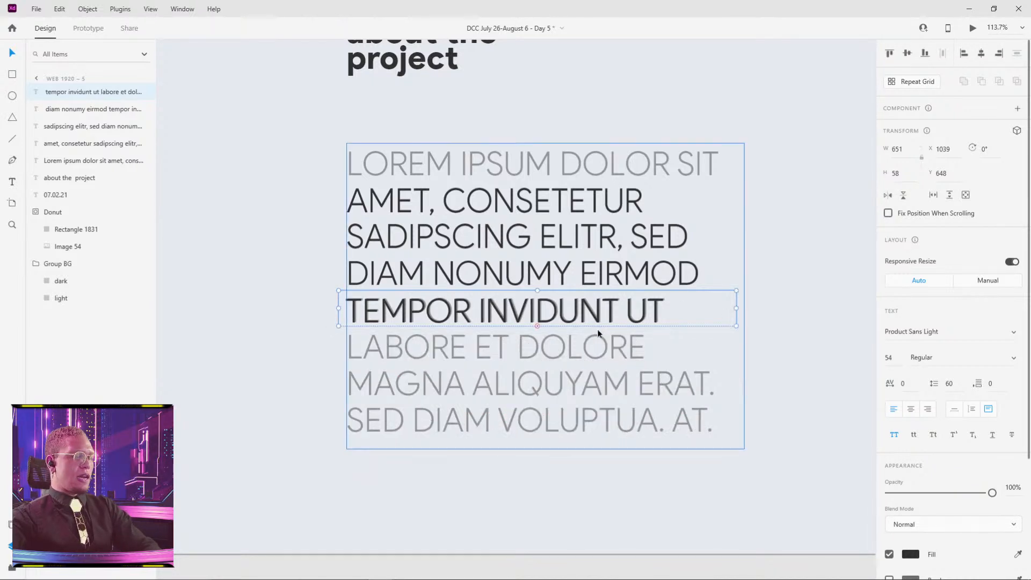
pyautogui.press('Right')
pyautogui.press('Right')
pyautogui.press('Right')
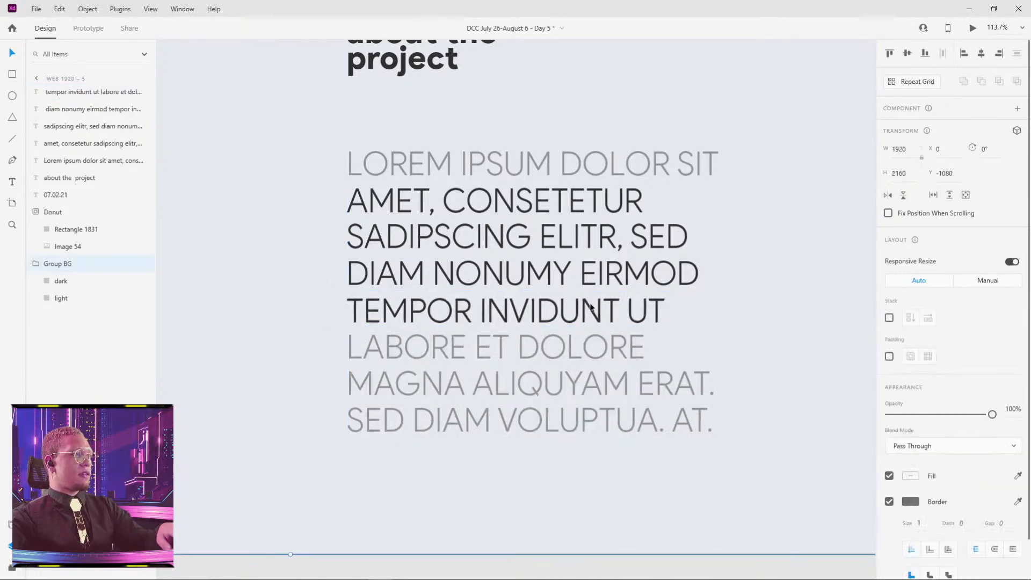
# - Duplicate the "tempor invidunt ut" line, trim the copy to start at "labore et dolore" and align it with the faded sixth line
pyautogui.moveTo(508, 308); pyautogui.dragTo(509, 346)
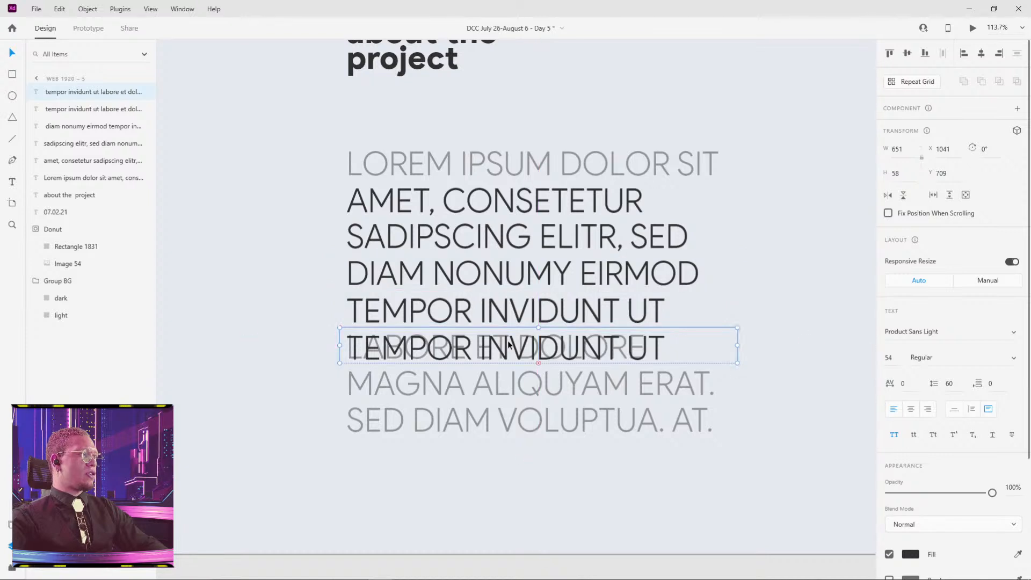
pyautogui.doubleClick(509, 347)
pyautogui.moveTo(665, 347); pyautogui.dragTo(341, 348)
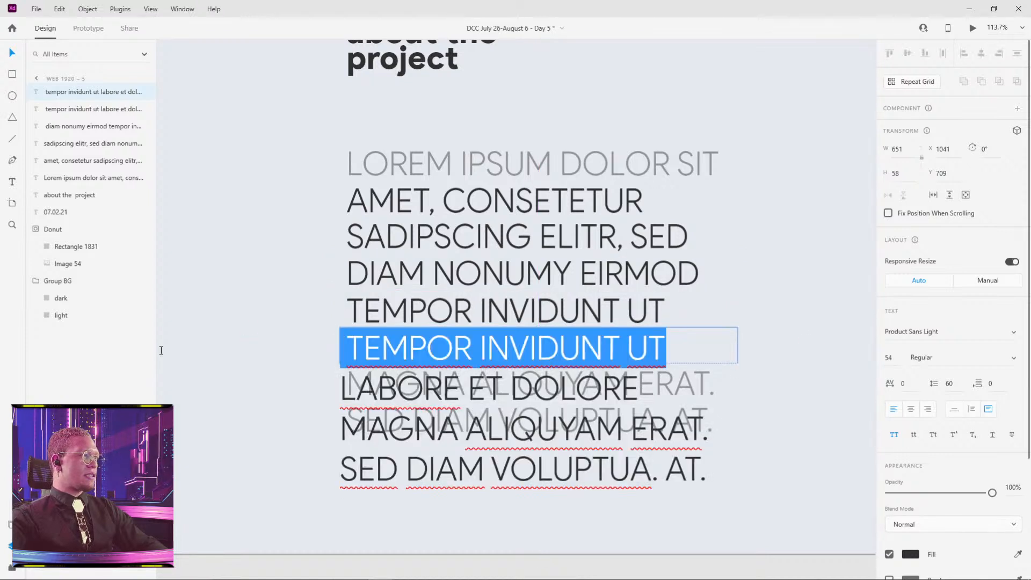
pyautogui.press('BackSpace')
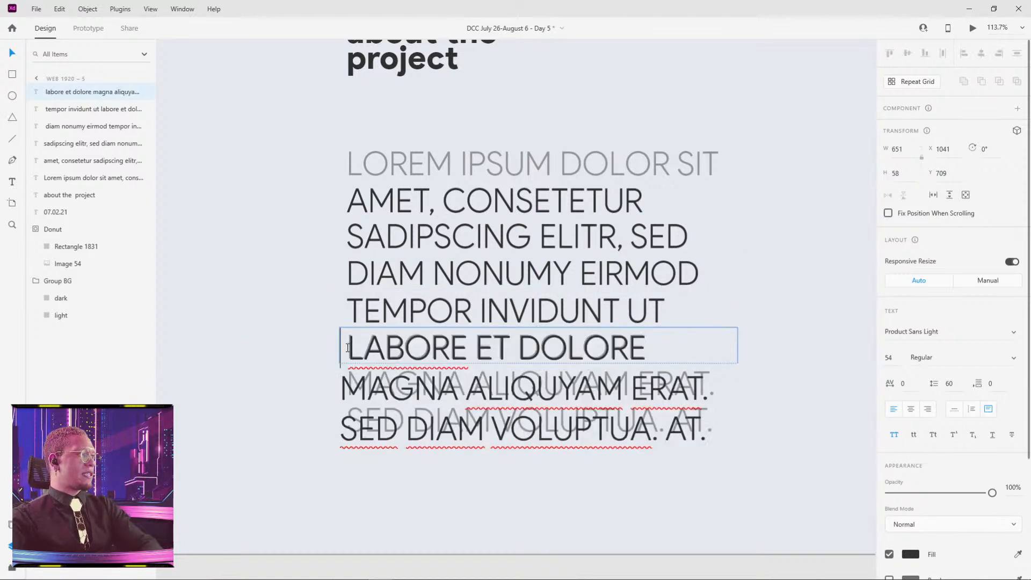
pyautogui.press('Escape')
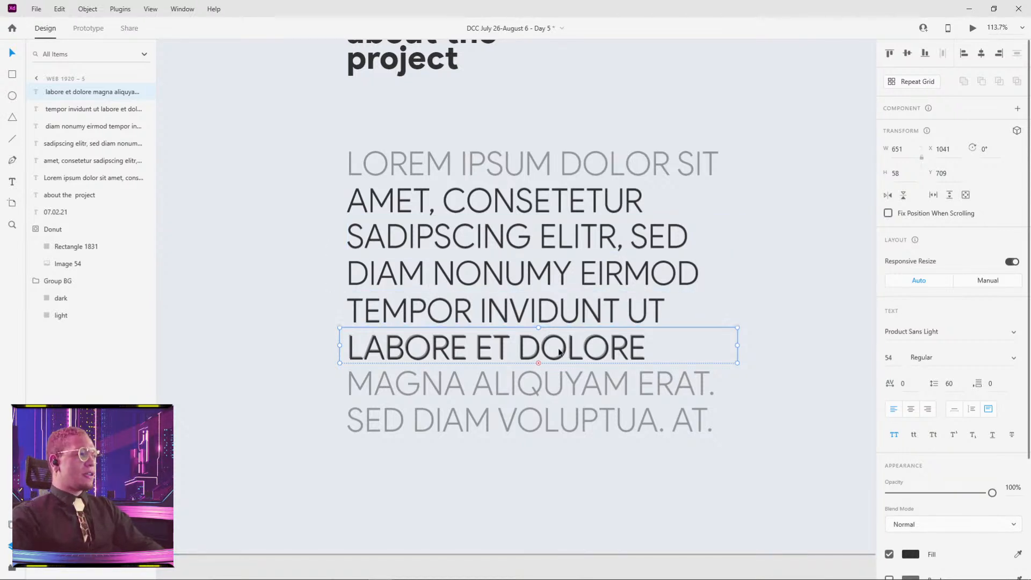
pyautogui.moveTo(558, 349); pyautogui.dragTo(558, 349)
pyautogui.press('Up')
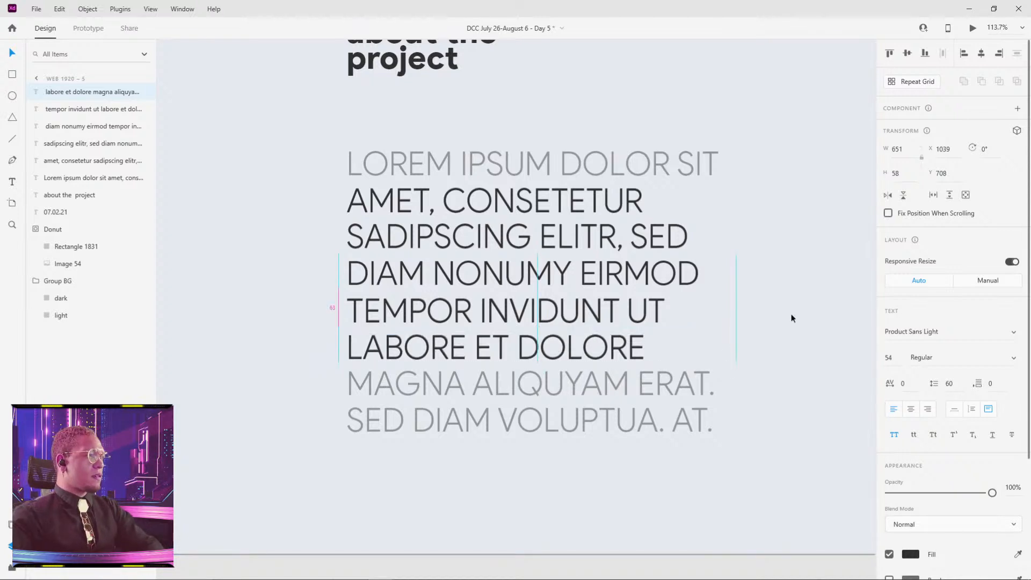
# - Restore the faded original paragraph to 100% opacity and shorten its text box to about 61 px to show only "Lorem ipsum dolor sit"
pyautogui.click(756, 315)
pyautogui.click(635, 163)
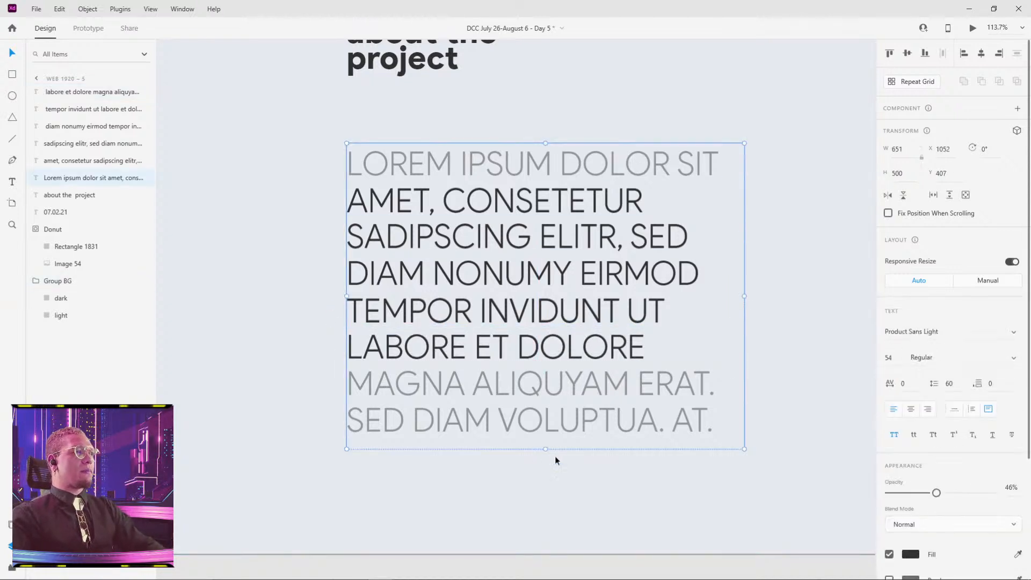
pyautogui.press('0')
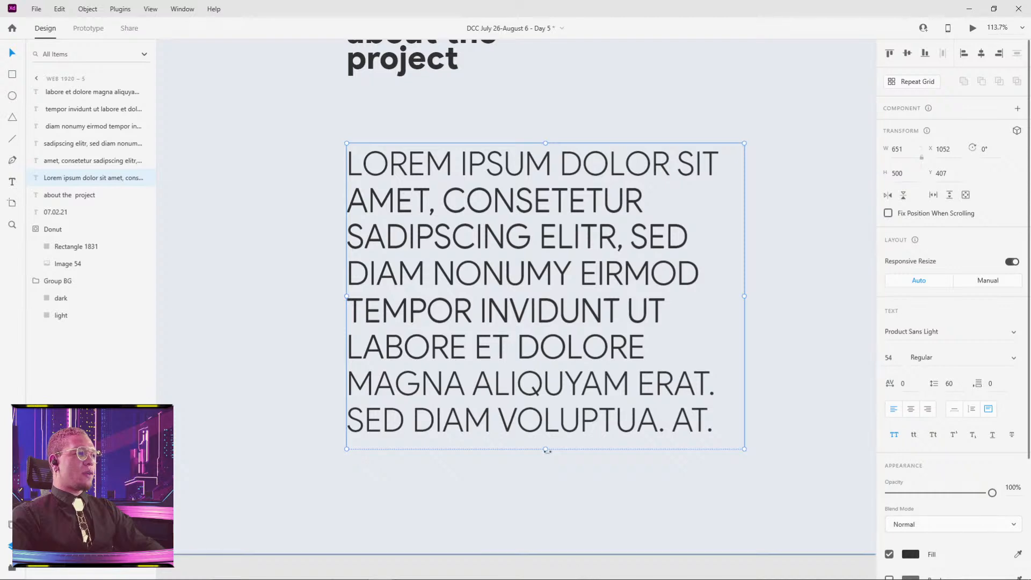
pyautogui.moveTo(547, 451); pyautogui.dragTo(540, 182)
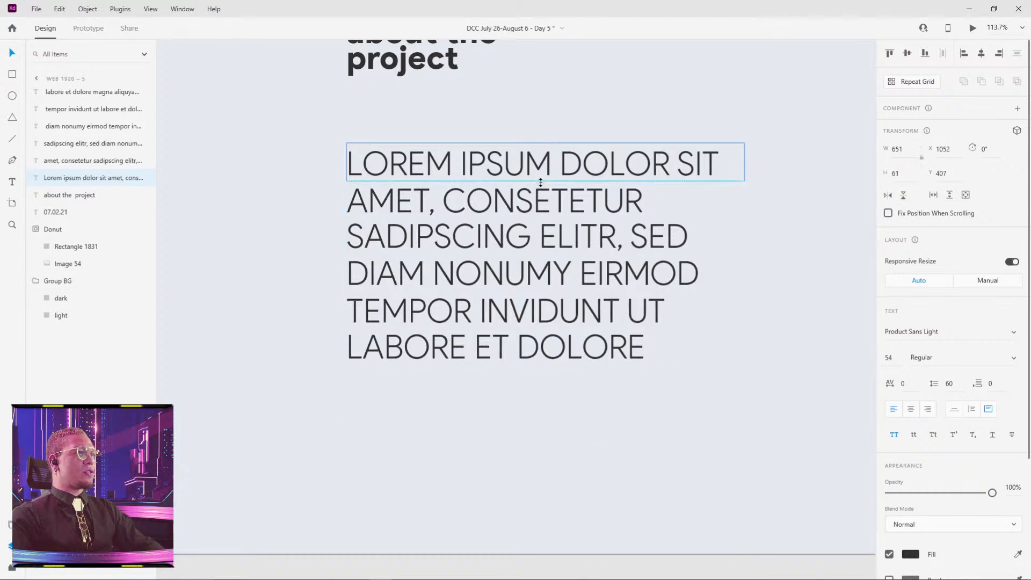
pyautogui.click(775, 231)
# - Group the six single-line text boxes of the about-the-project paragraph on Web 1920 – 5
pyautogui.scroll(-5, 802, 221)
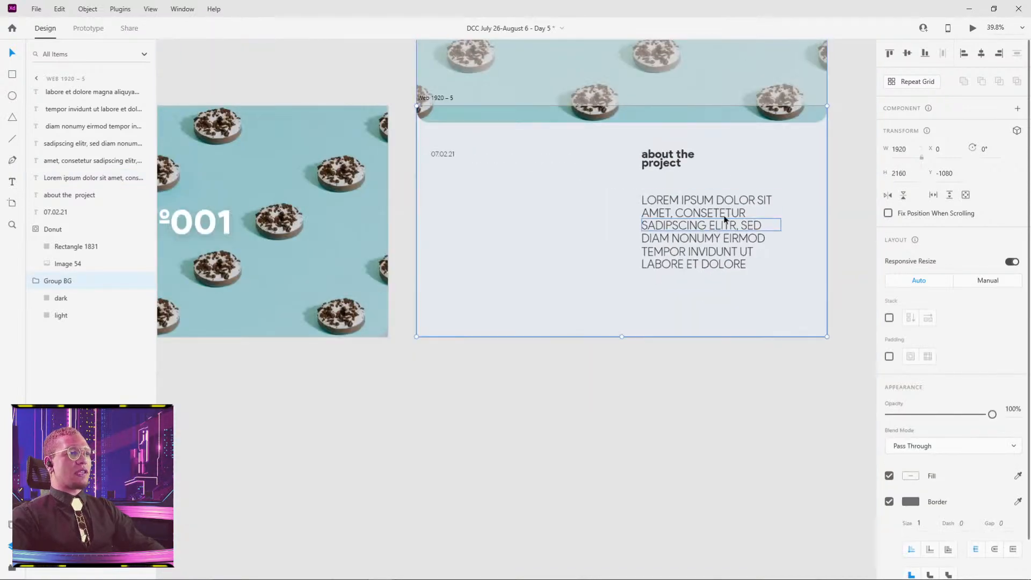
pyautogui.moveTo(776, 180); pyautogui.dragTo(609, 269)
pyautogui.click(704, 234)
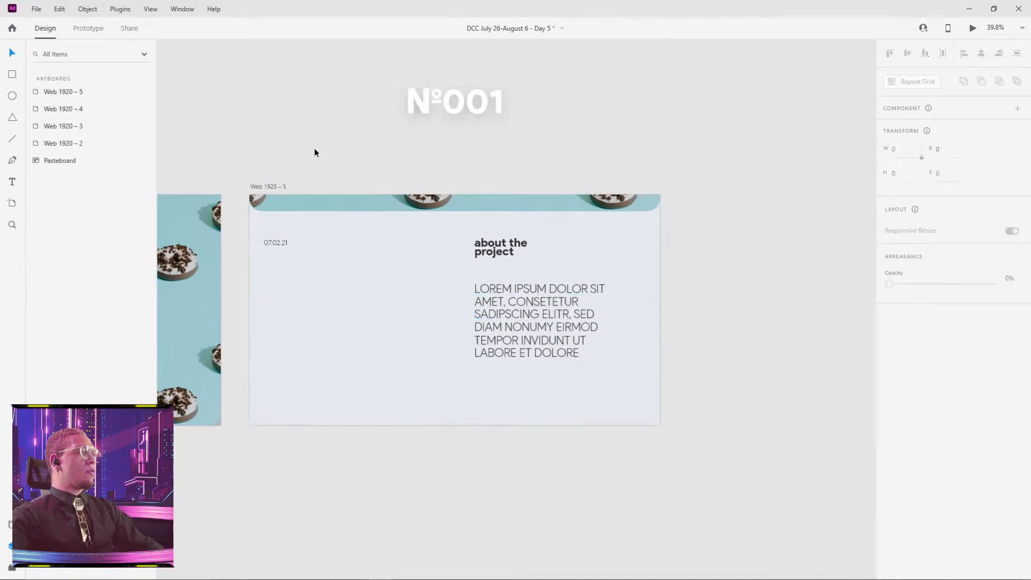
pyautogui.moveTo(315, 151); pyautogui.dragTo(451, 126)
pyautogui.click(620, 228)
pyautogui.keyDown('shift'); pyautogui.click(612, 279); pyautogui.keyUp('shift')
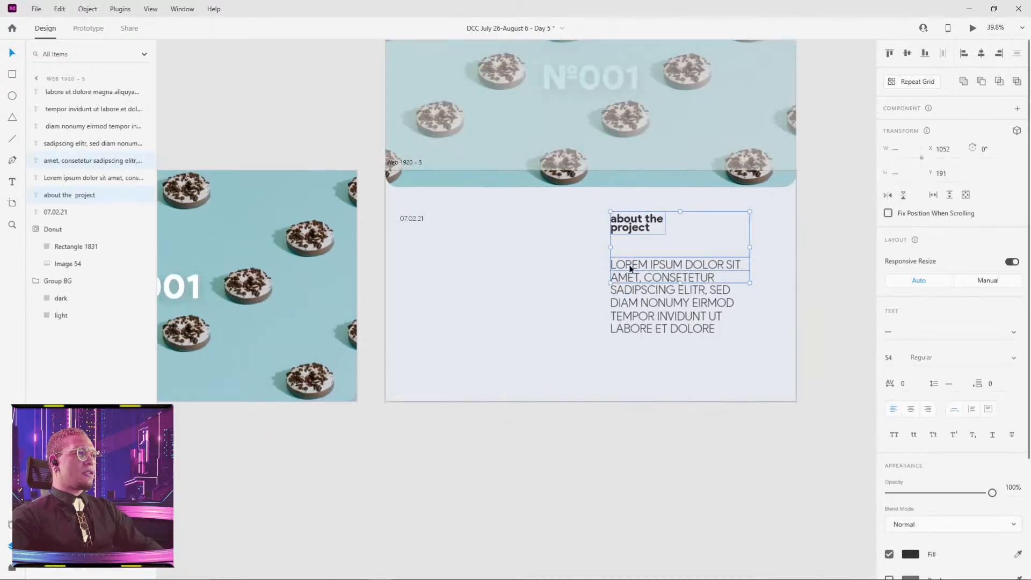
pyautogui.click(630, 269)
pyautogui.keyDown('shift'); pyautogui.click(630, 279); pyautogui.keyUp('shift')
pyautogui.keyDown('shift'); pyautogui.click(631, 294); pyautogui.keyUp('shift')
pyautogui.keyDown('shift'); pyautogui.click(631, 307); pyautogui.keyUp('shift')
pyautogui.keyDown('shift'); pyautogui.click(630, 319); pyautogui.keyUp('shift')
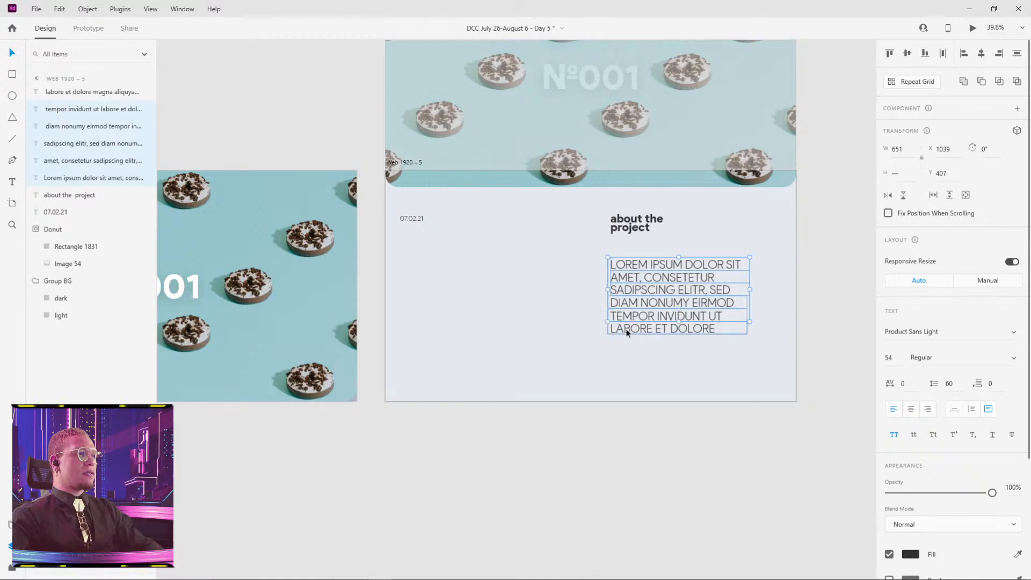
pyautogui.hotkey('ctrl', 'g')
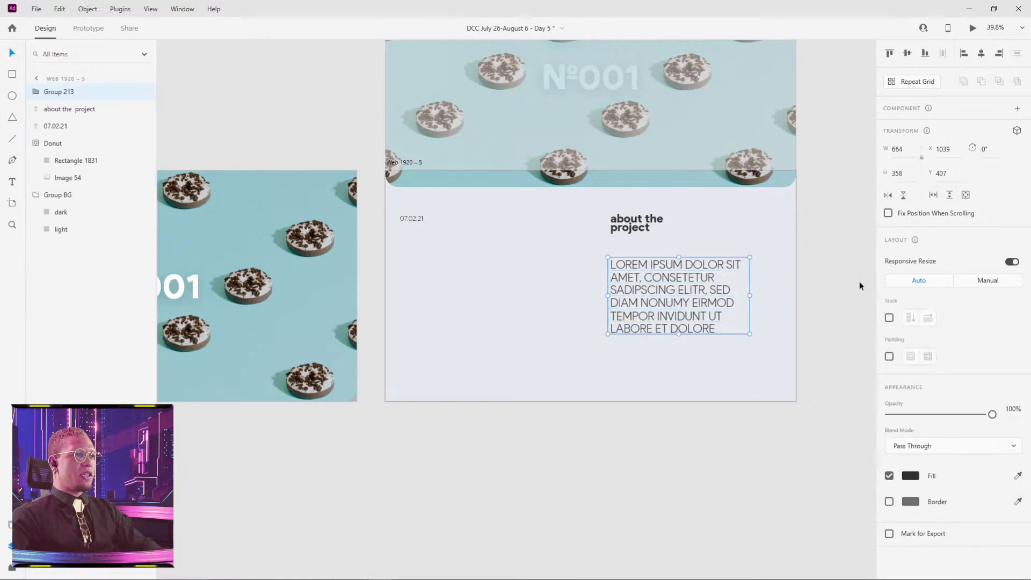
pyautogui.click(856, 282)
pyautogui.moveTo(642, 305); pyautogui.dragTo(663, 293)
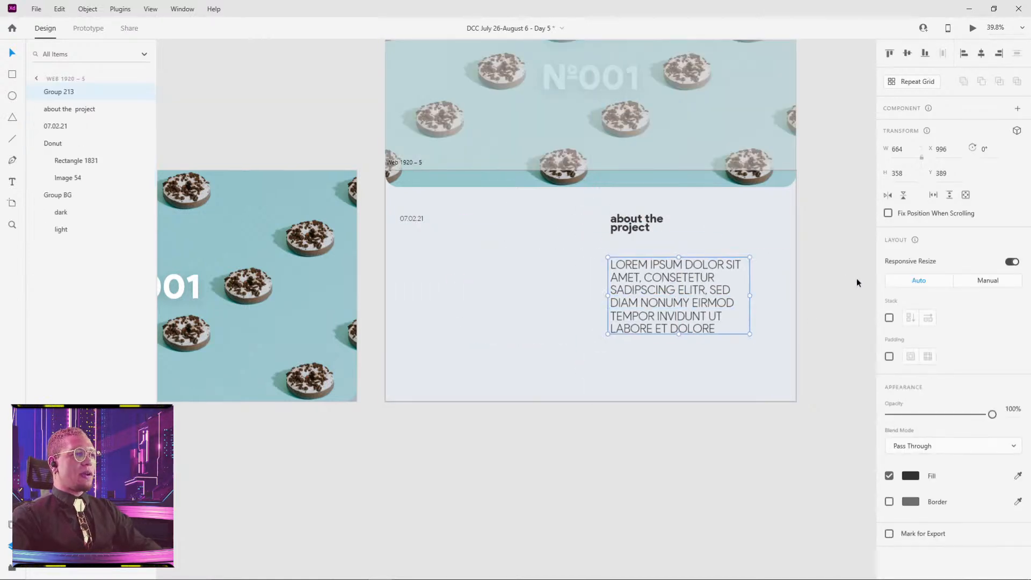
pyautogui.click(856, 280)
pyautogui.click(639, 226)
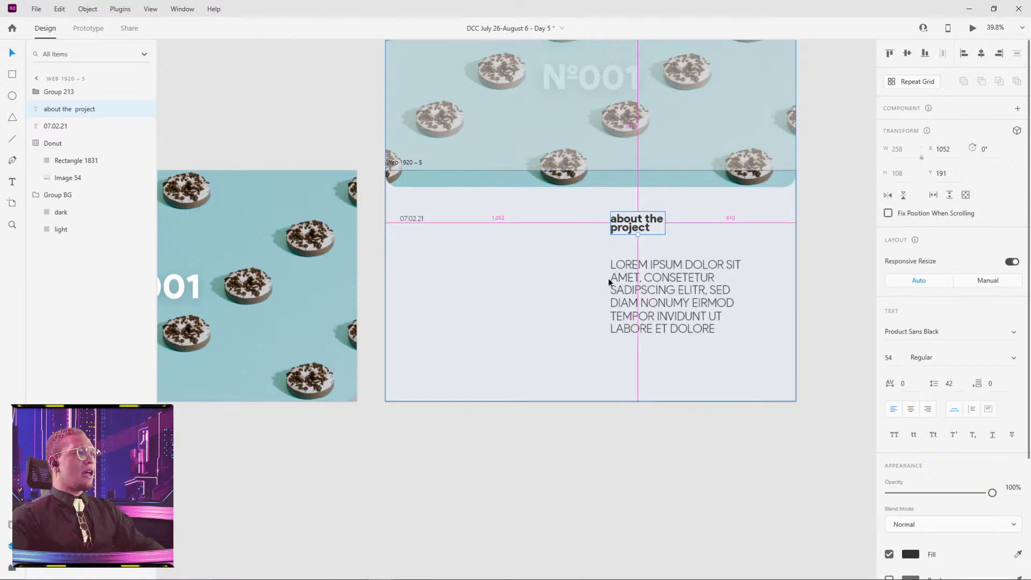
# - Check the divider in the All Files In One document and draw a similar vertical line about 880 px tall between the date and heading
pyautogui.hotkey('alt', 'Tab')
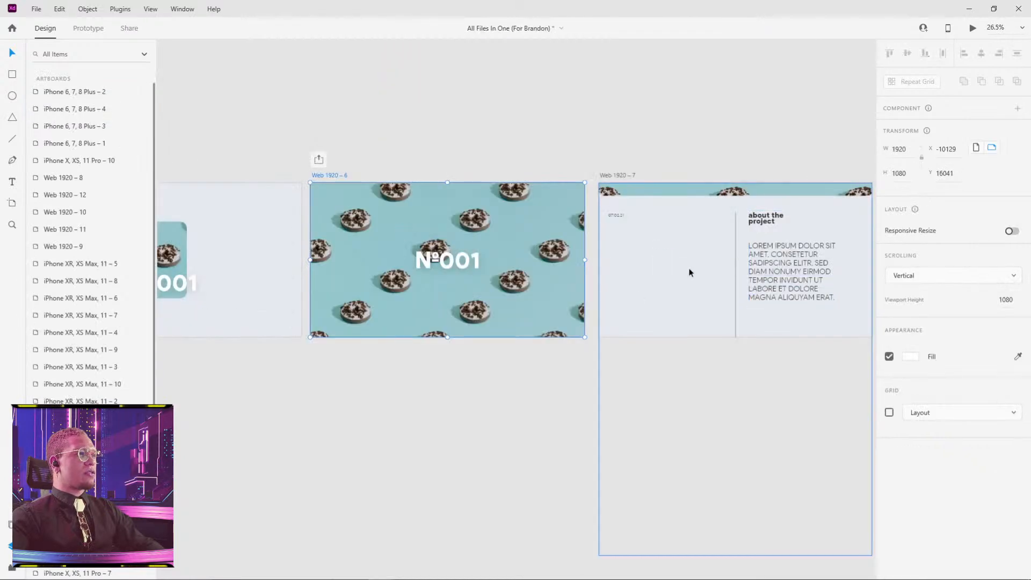
pyautogui.click(736, 249)
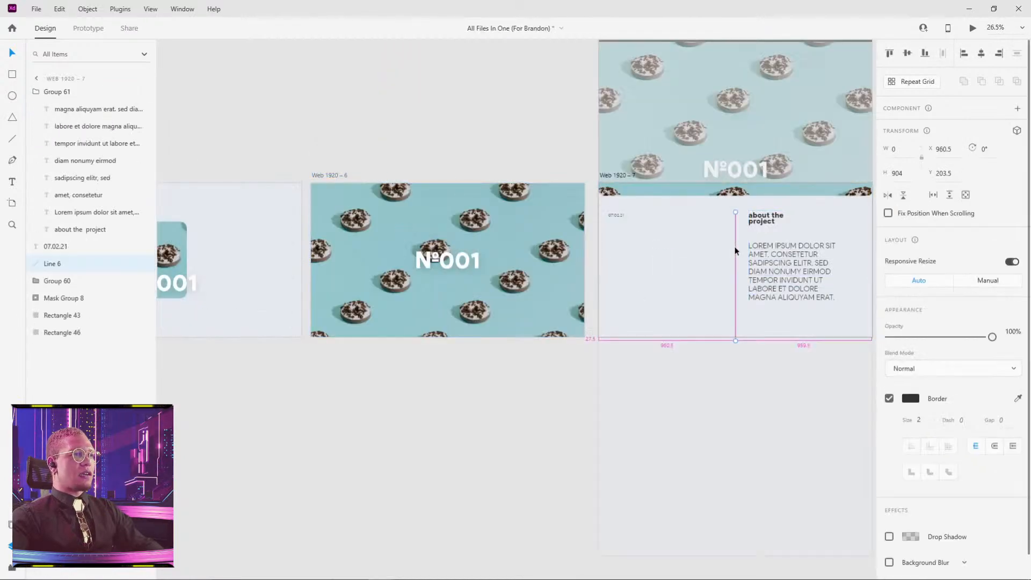
pyautogui.hotkey('alt', 'Tab')
pyautogui.press('l')
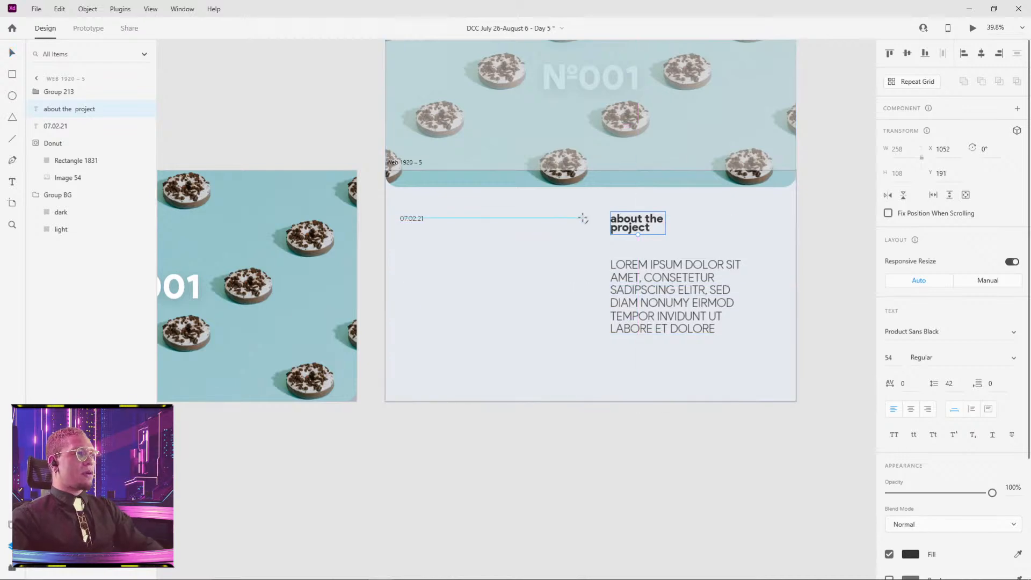
pyautogui.moveTo(578, 222); pyautogui.dragTo(578, 392)
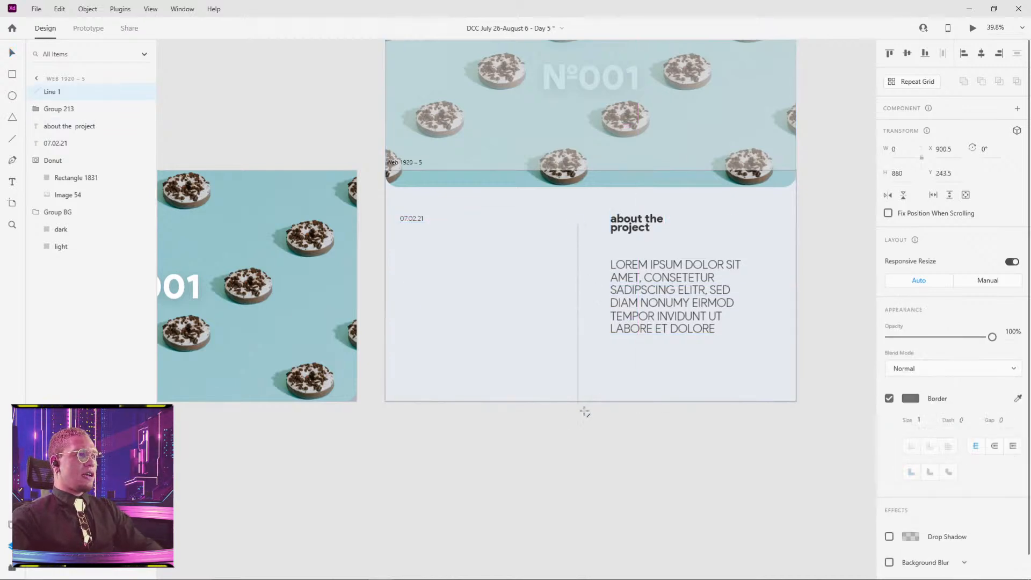
# - Give the divider line the heading's dark border colour at 36% opacity and centre it horizontally on the artboard
pyautogui.click(1019, 400)
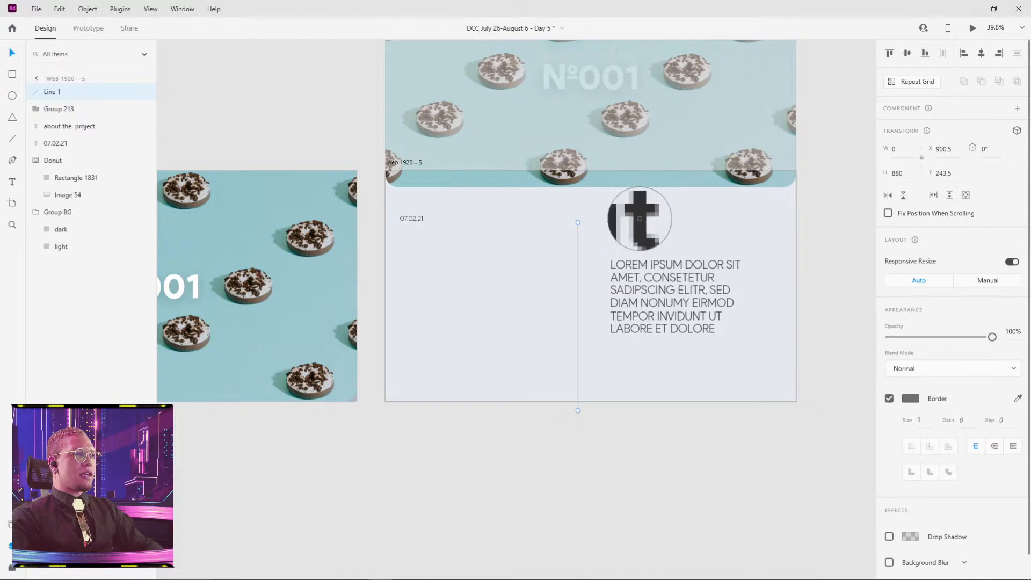
pyautogui.click(640, 219)
pyautogui.moveTo(992, 337); pyautogui.dragTo(961, 339)
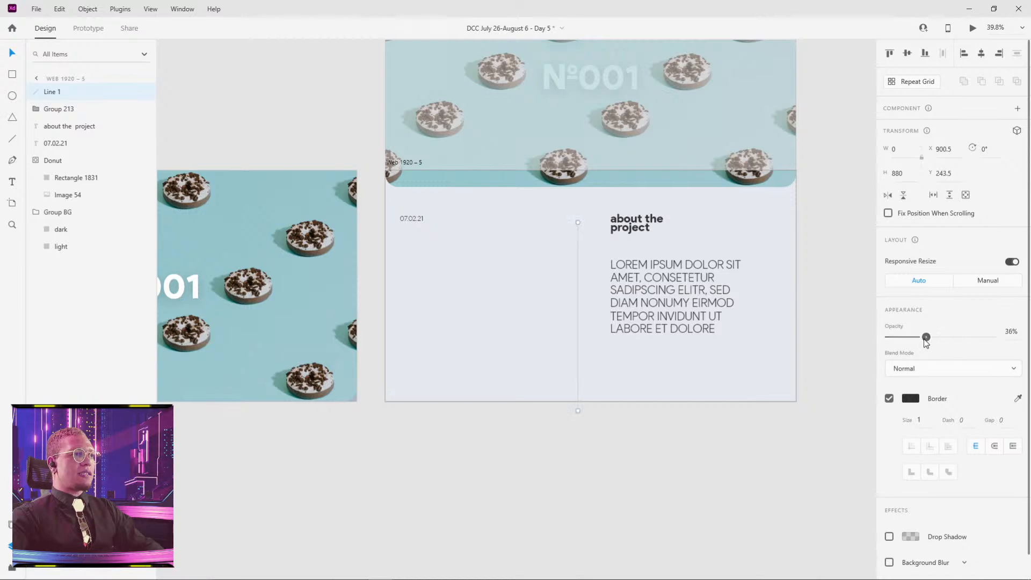
pyautogui.click(981, 53)
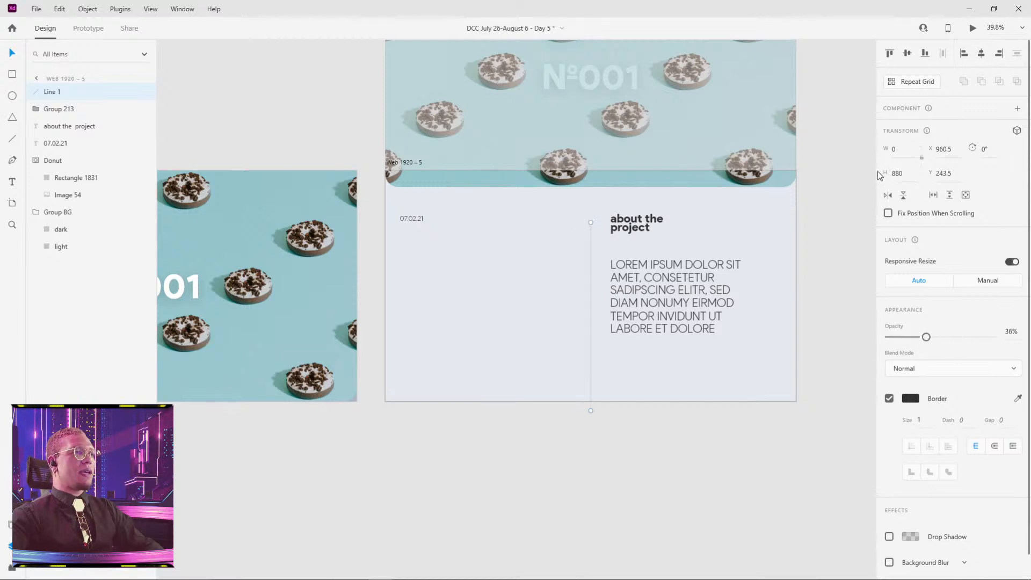
pyautogui.click(622, 453)
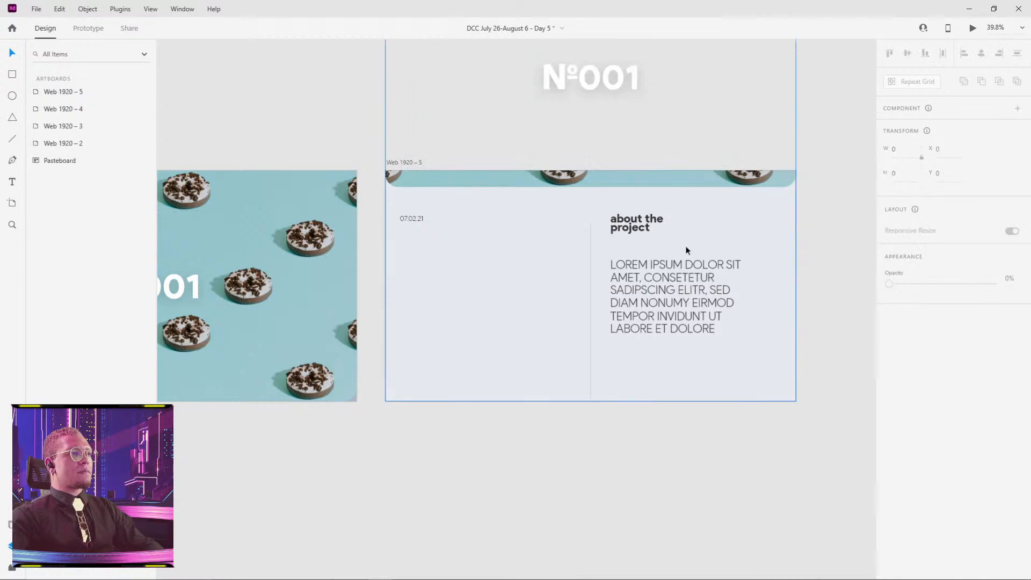
# - Group the paragraph group, the "about the project" heading and the 07.02.21 date, and name the group "Text"
pyautogui.click(674, 268)
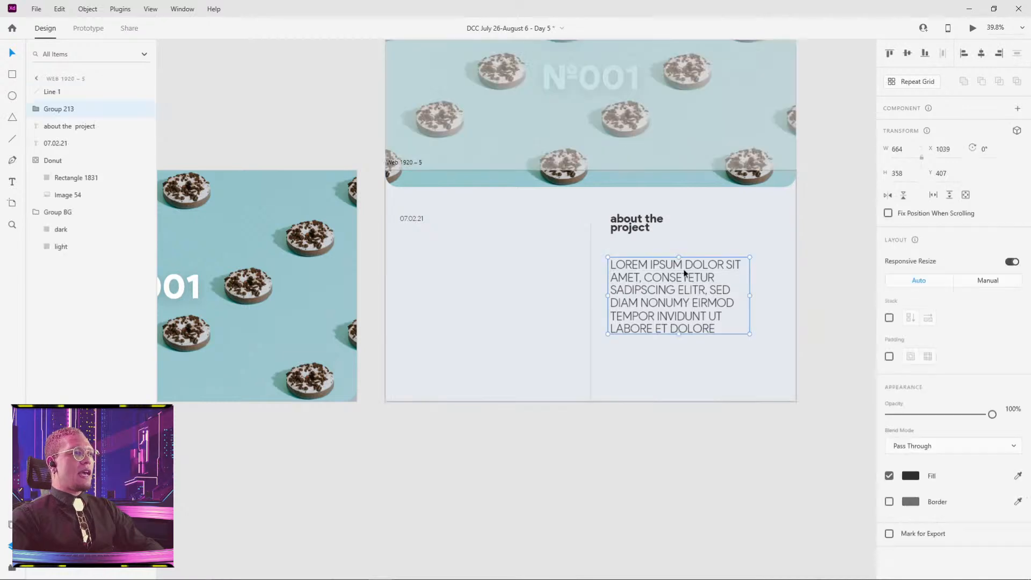
pyautogui.keyDown('shift'); pyautogui.click(638, 229); pyautogui.keyUp('shift')
pyautogui.keyDown('shift'); pyautogui.click(402, 217); pyautogui.keyUp('shift')
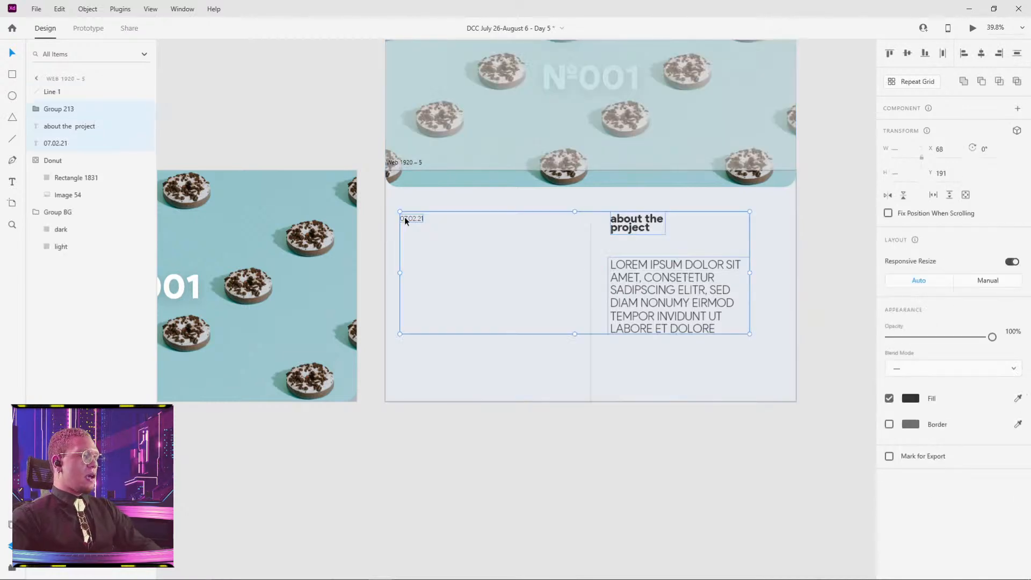
pyautogui.hotkey('ctrl', 'g')
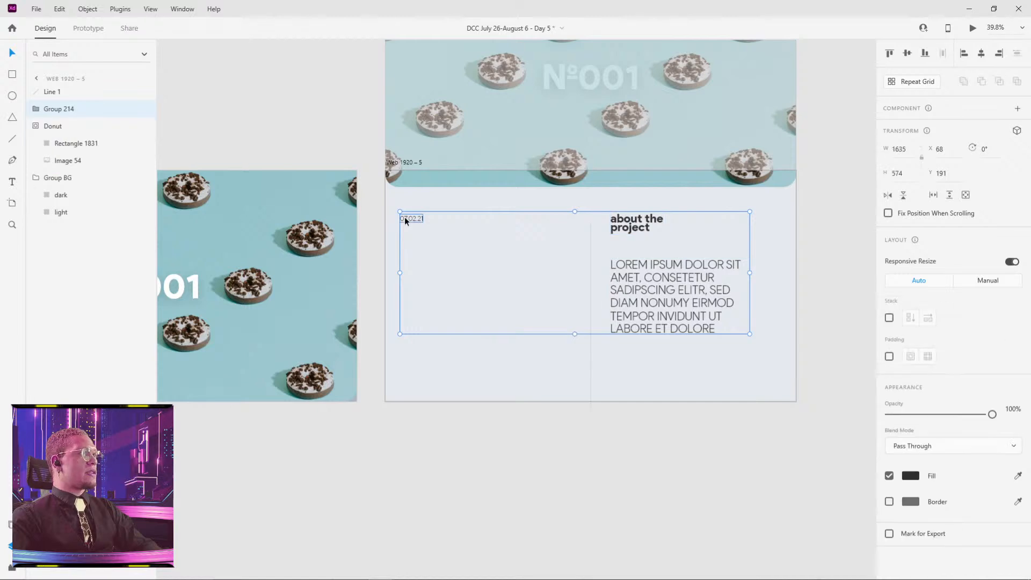
pyautogui.doubleClick(58, 109)
pyautogui.write('Text')
pyautogui.press('Return')
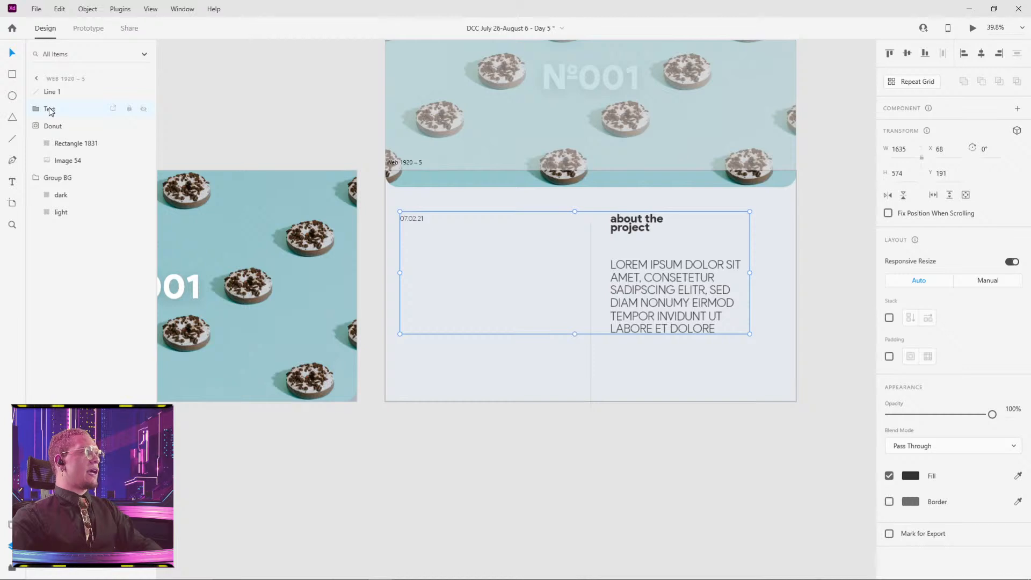
# - Move the Text group in the layer order to sit between the Donut mask and Group BG
pyautogui.moveTo(65, 137); pyautogui.dragTo(68, 174)
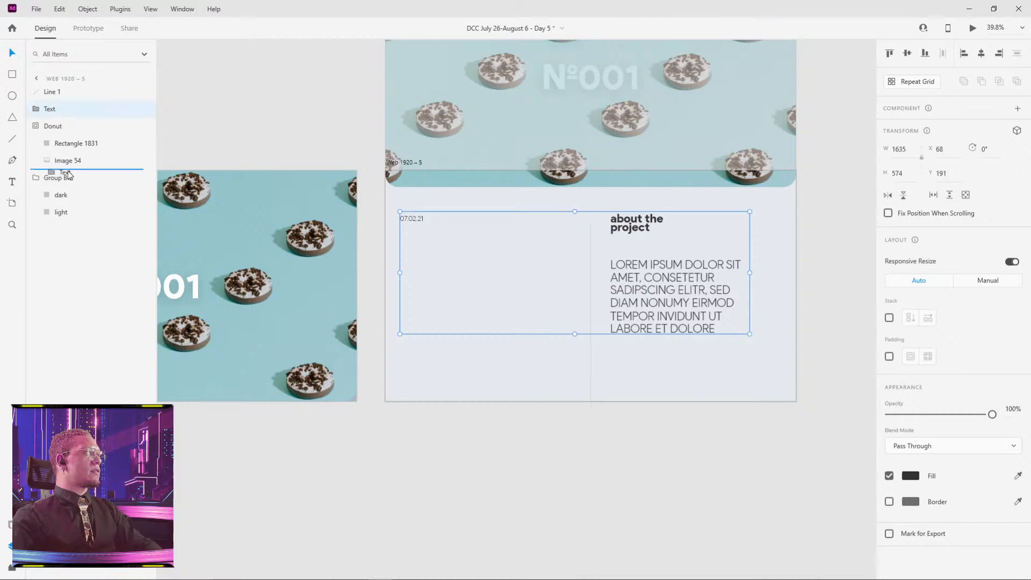
pyautogui.moveTo(68, 174); pyautogui.dragTo(68, 175)
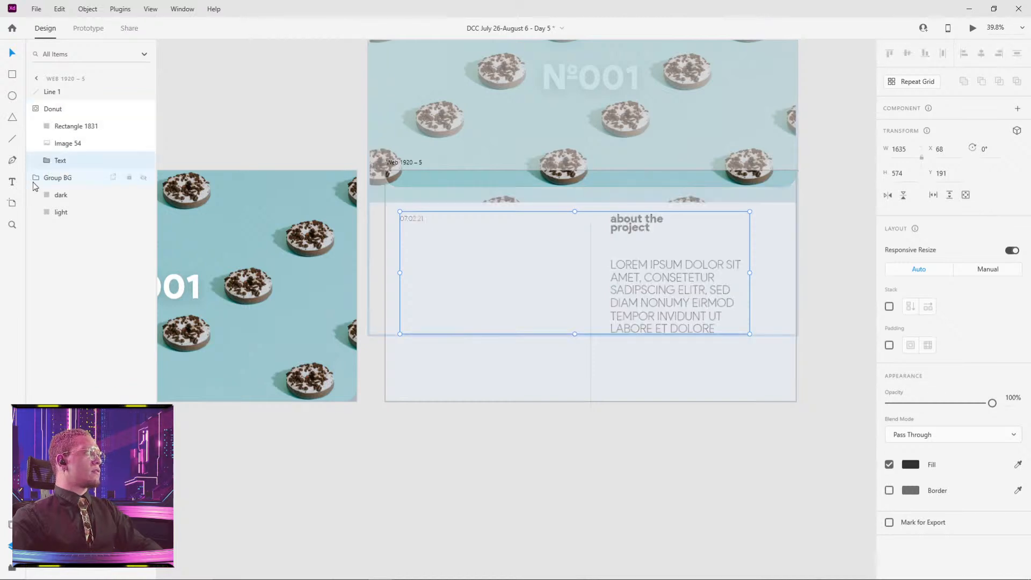
pyautogui.click(679, 494)
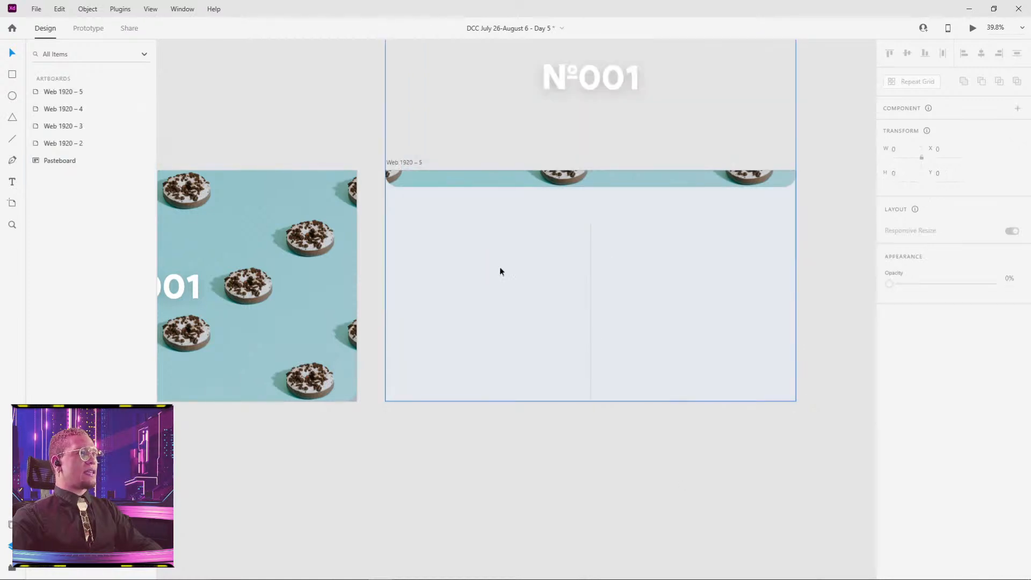
pyautogui.click(604, 189)
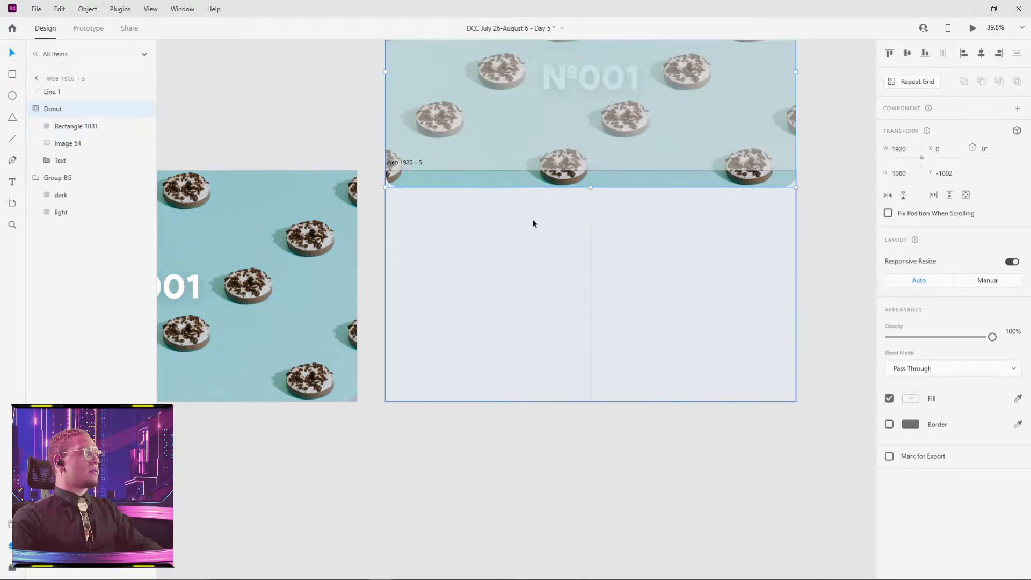
pyautogui.click(62, 164)
pyautogui.moveTo(61, 163); pyautogui.dragTo(53, 137)
pyautogui.click(52, 124)
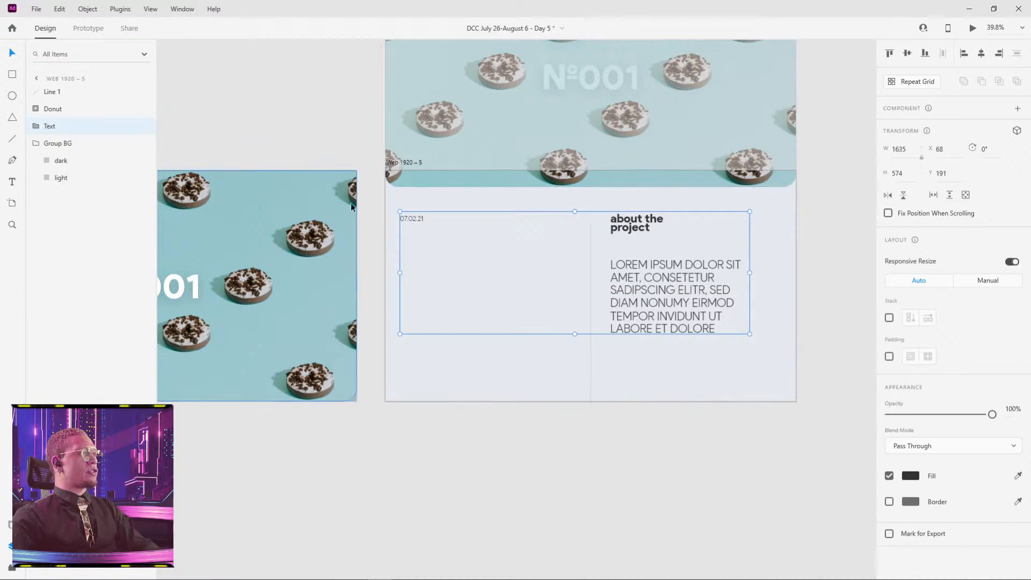
# - Paste a copy of the Text group into the Web 1920 – 4 artboard and move it beneath the Donut layer
pyautogui.hscroll(-5, 385, 168)
pyautogui.click(418, 144)
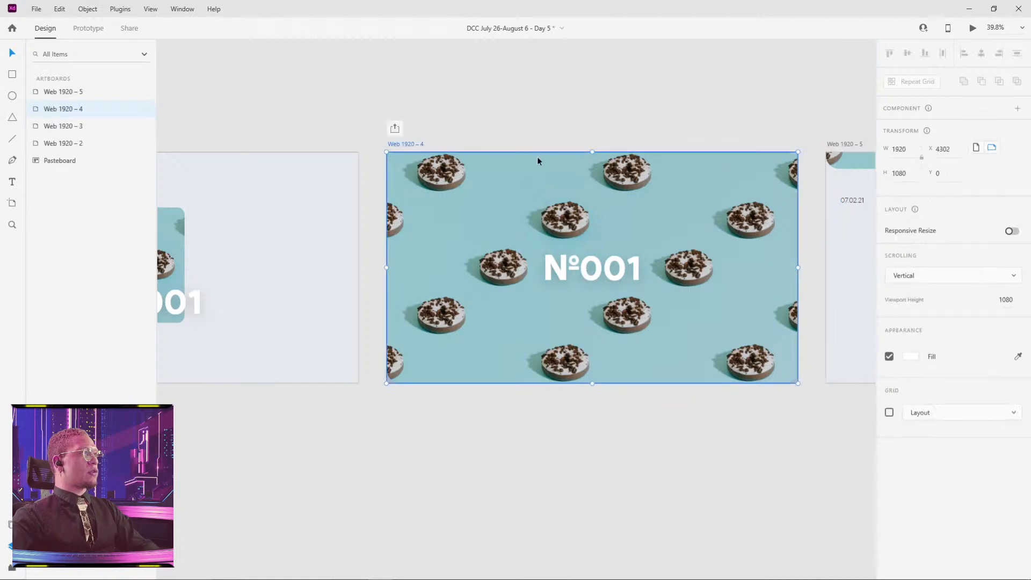
pyautogui.click(628, 267)
pyautogui.hotkey('ctrl', 'v')
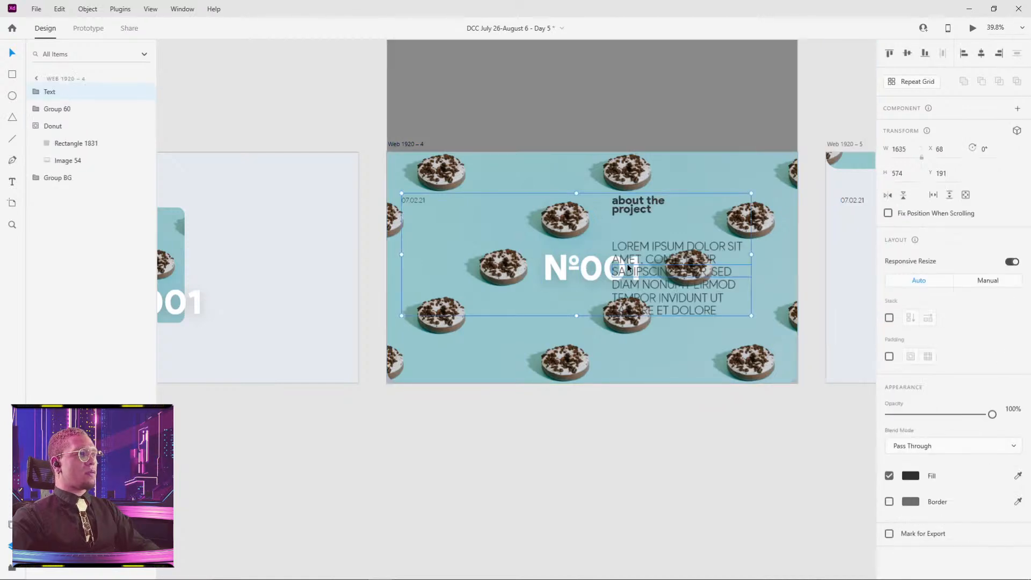
pyautogui.click(36, 126)
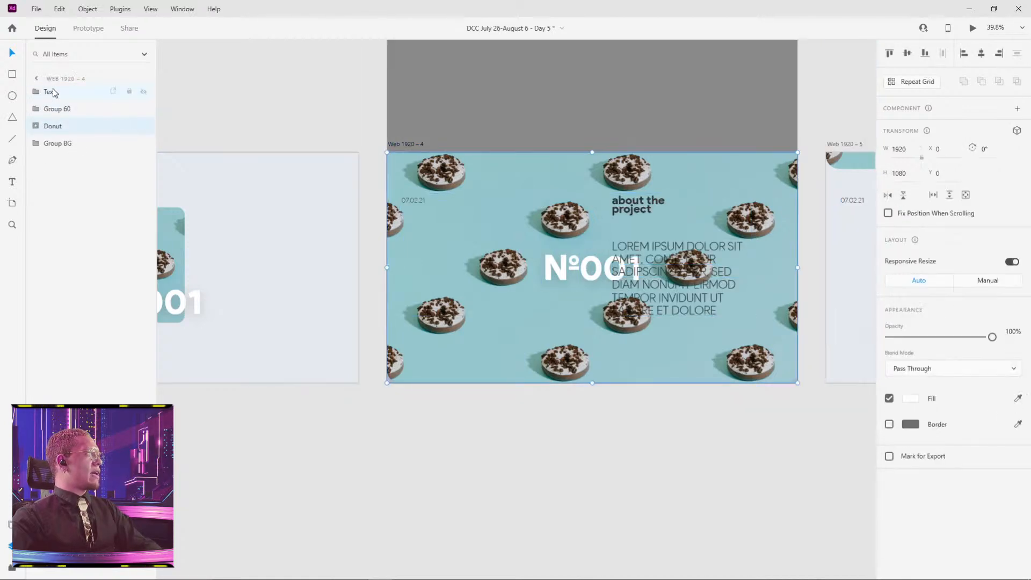
pyautogui.moveTo(49, 92); pyautogui.dragTo(53, 137)
# - Link Web 1920 – 4 to Web 1920 – 5 with a 0 s Time trigger and 1.5 s Snap Auto-Animate, and preview the prototype
pyautogui.moveTo(721, 145); pyautogui.dragTo(369, 240)
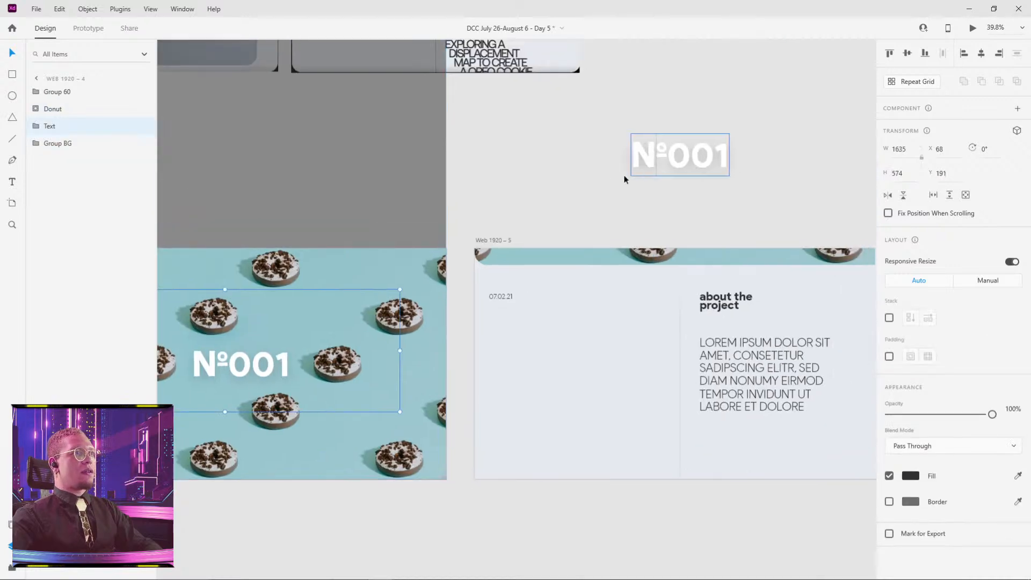
pyautogui.scroll(-4, 505, 202)
pyautogui.click(536, 185)
pyautogui.click(308, 217)
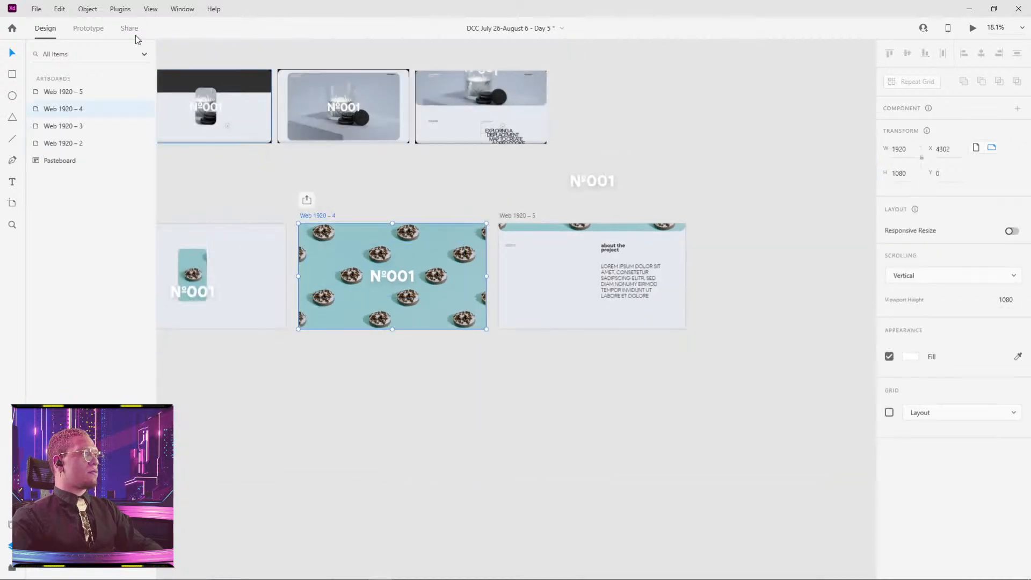
pyautogui.click(88, 27)
pyautogui.moveTo(485, 265); pyautogui.dragTo(543, 247)
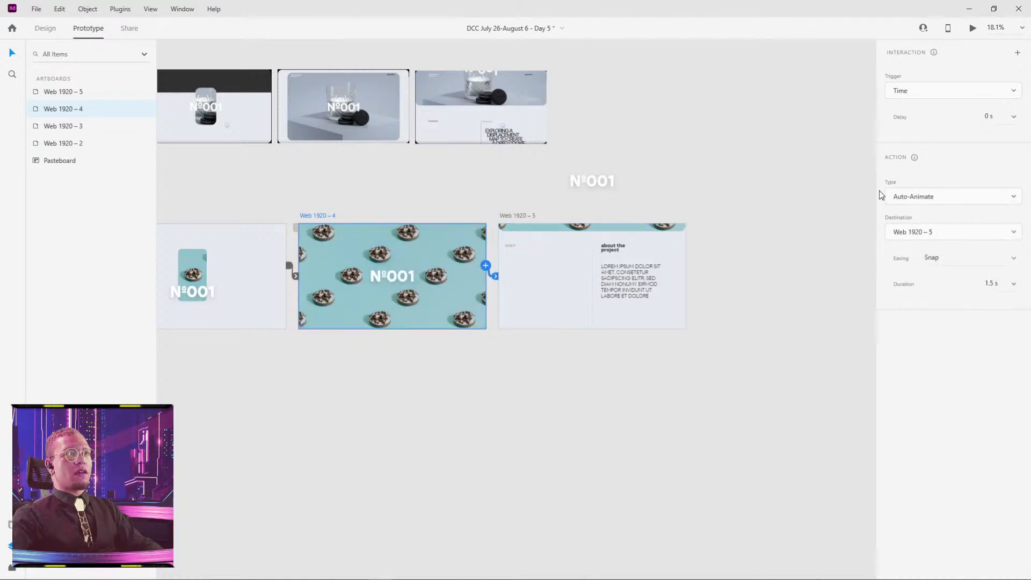
pyautogui.click(972, 28)
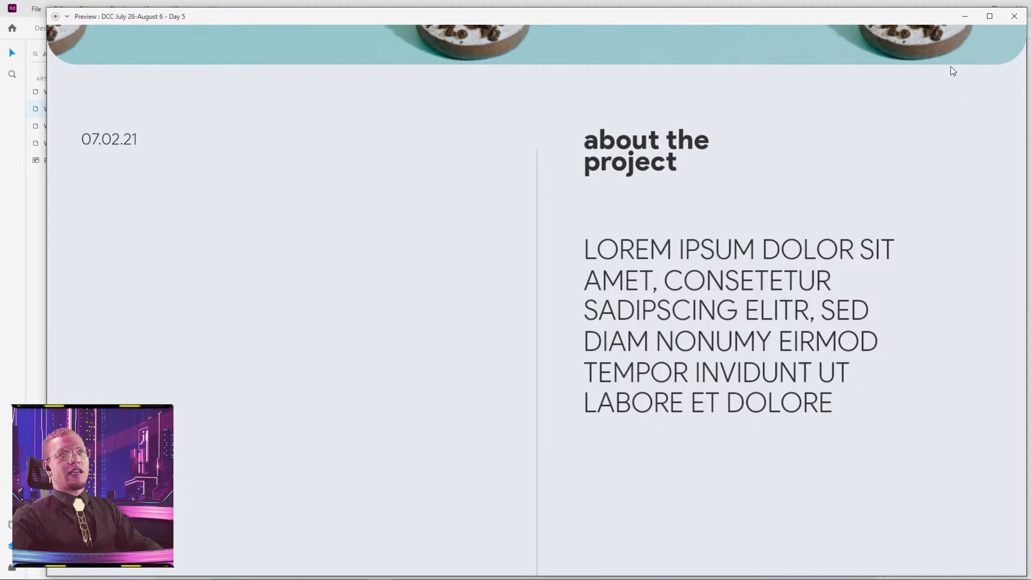
pyautogui.click(1015, 16)
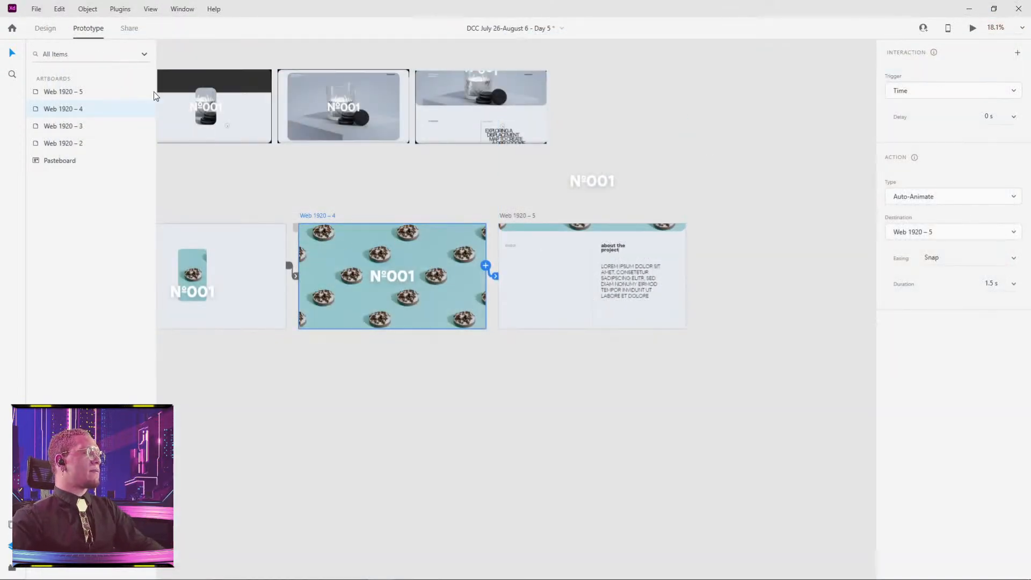
# - Hide Group 60 and the Donut layer on the Web 1920 – 4 artboard
pyautogui.click(391, 276)
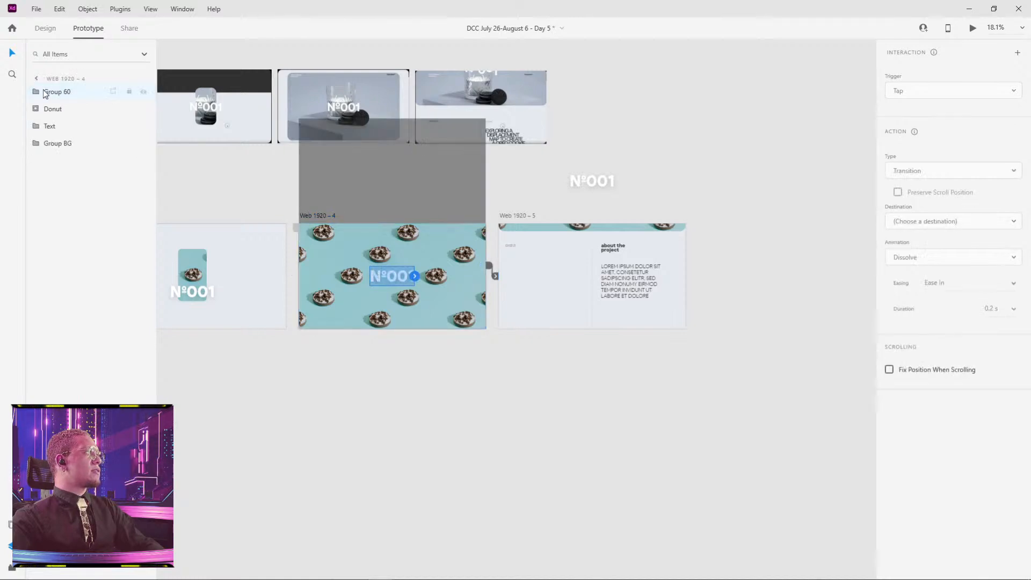
pyautogui.click(144, 92)
pyautogui.click(144, 109)
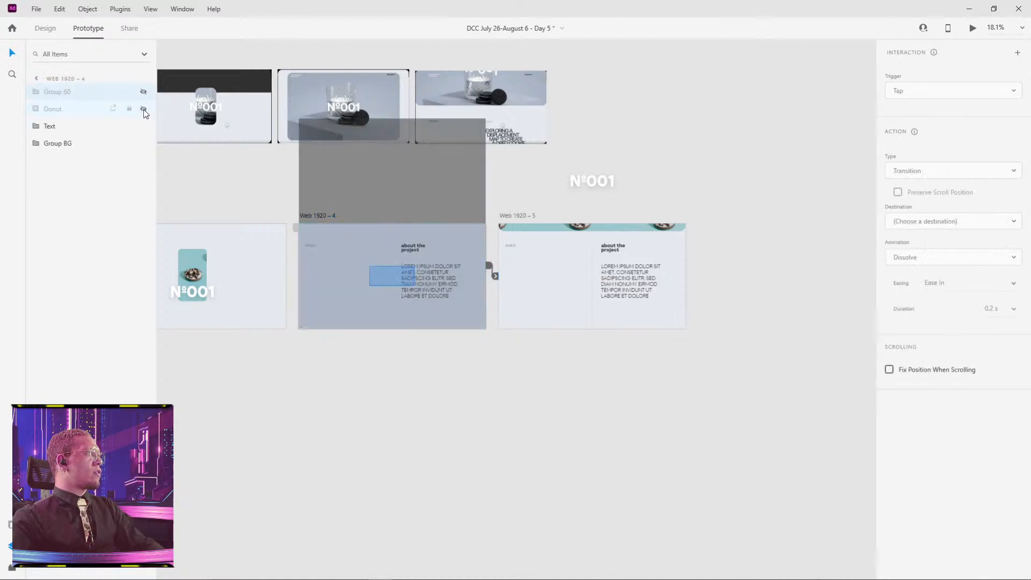
# - Fill the light background rectangle on Web 1920 – 4 with the background colour sampled from Web 1920 – 5
pyautogui.click(43, 29)
pyautogui.click(428, 297)
pyautogui.scroll(5, 428, 297)
pyautogui.doubleClick(458, 357)
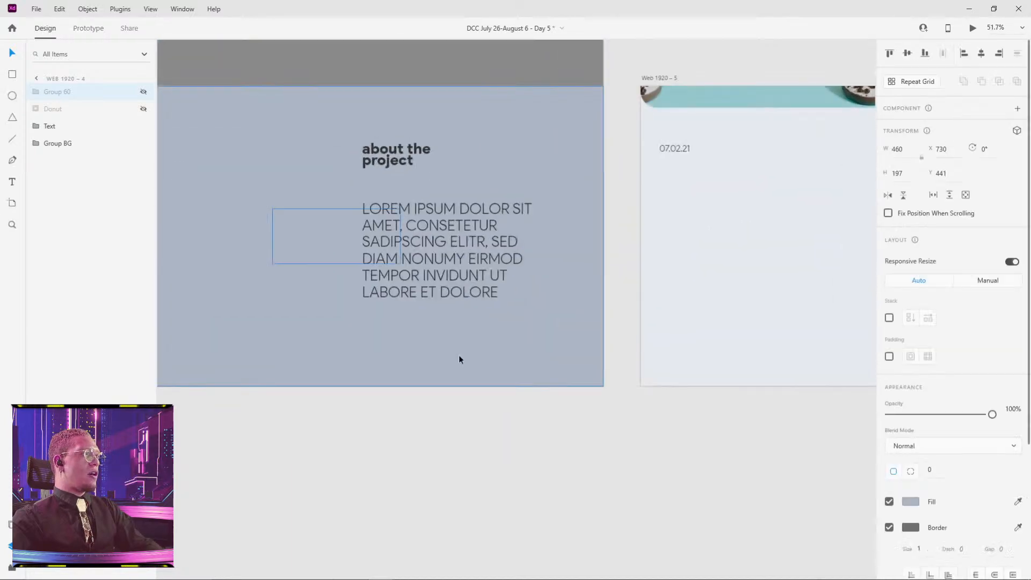
pyautogui.click(915, 415)
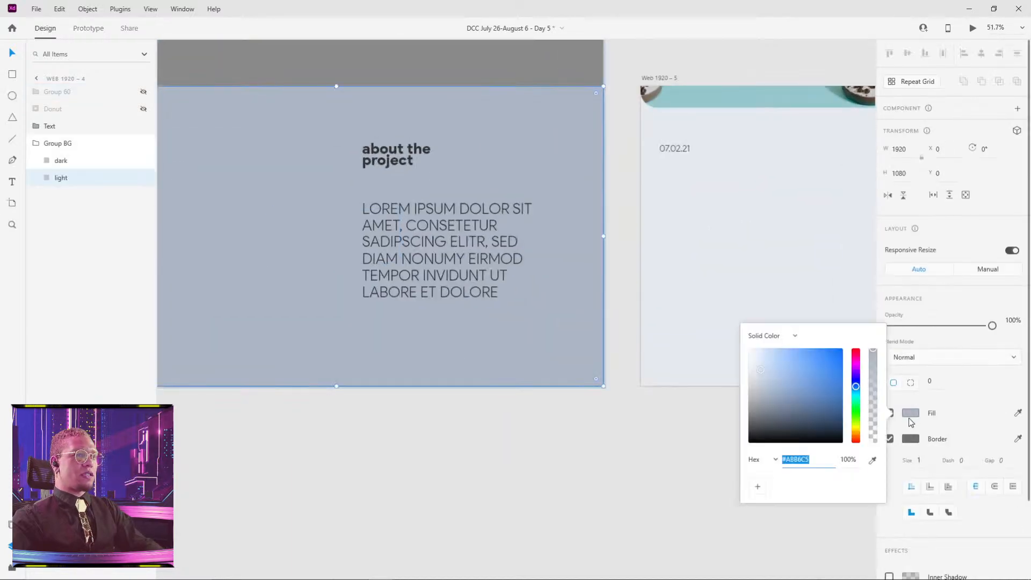
pyautogui.click(874, 463)
pyautogui.click(705, 258)
pyautogui.click(450, 389)
# - Move the "about the project" heading on Web 1920 – 4 horizontally to near the artboard's right edge
pyautogui.click(412, 227)
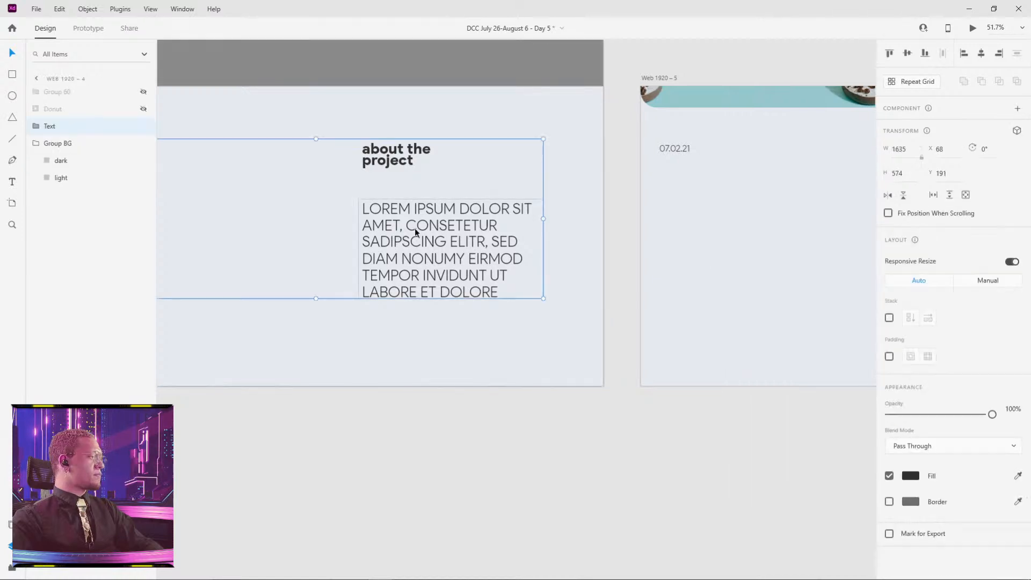
pyautogui.scroll(-2, 415, 228)
pyautogui.doubleClick(425, 227)
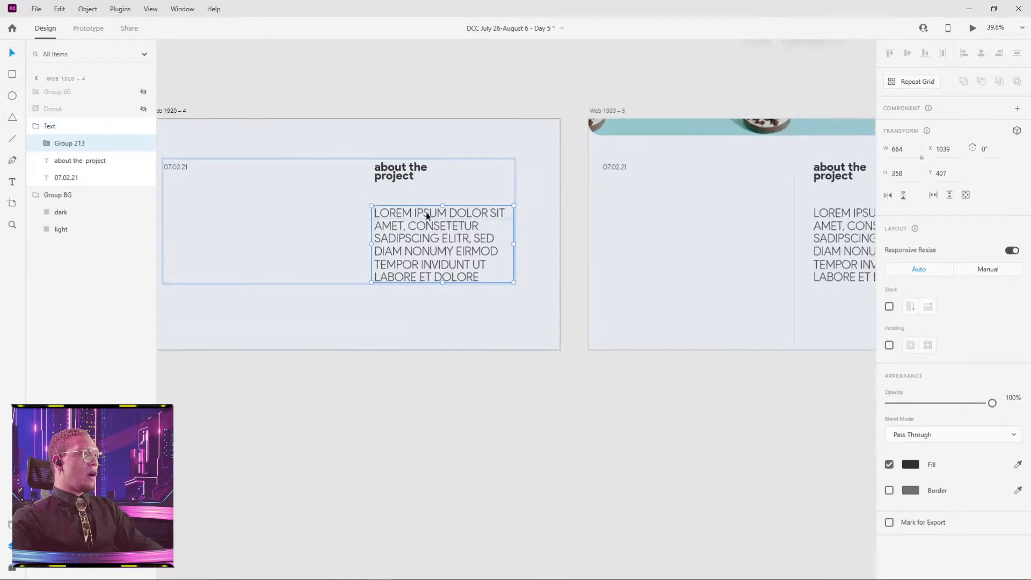
pyautogui.doubleClick(412, 214)
pyautogui.click(396, 173)
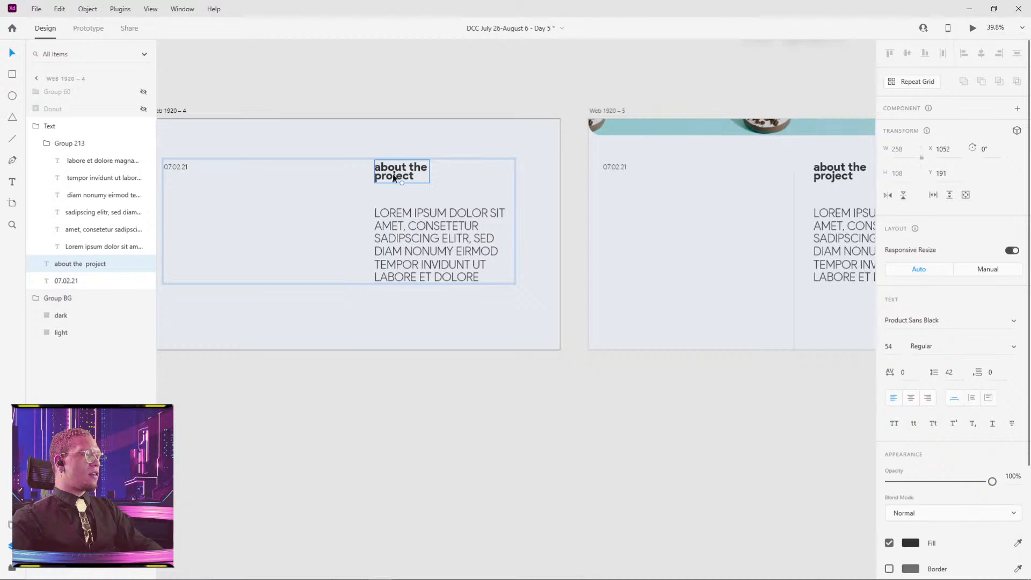
pyautogui.moveTo(392, 172); pyautogui.dragTo(503, 179)
# - Stagger the six paragraph lines of Web 1920 – 4 progressively farther right, from X about 1841 for the first line to about 3622 for the last
pyautogui.click(418, 214)
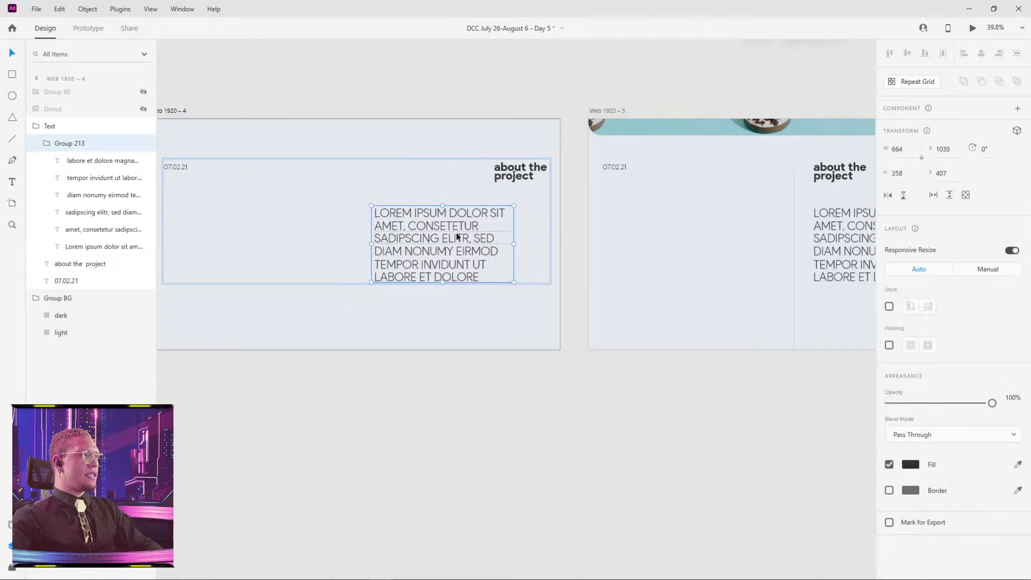
pyautogui.hscroll(3, 360, 238)
pyautogui.scroll(1, 360, 239)
pyautogui.doubleClick(357, 242)
pyautogui.moveTo(356, 242); pyautogui.dragTo(504, 233)
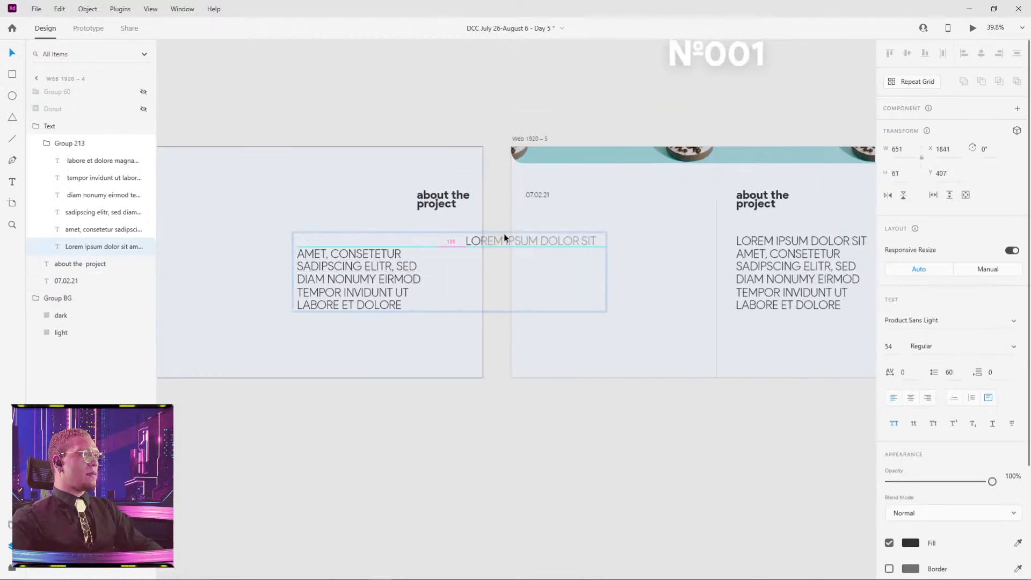
pyautogui.moveTo(331, 255); pyautogui.dragTo(612, 250)
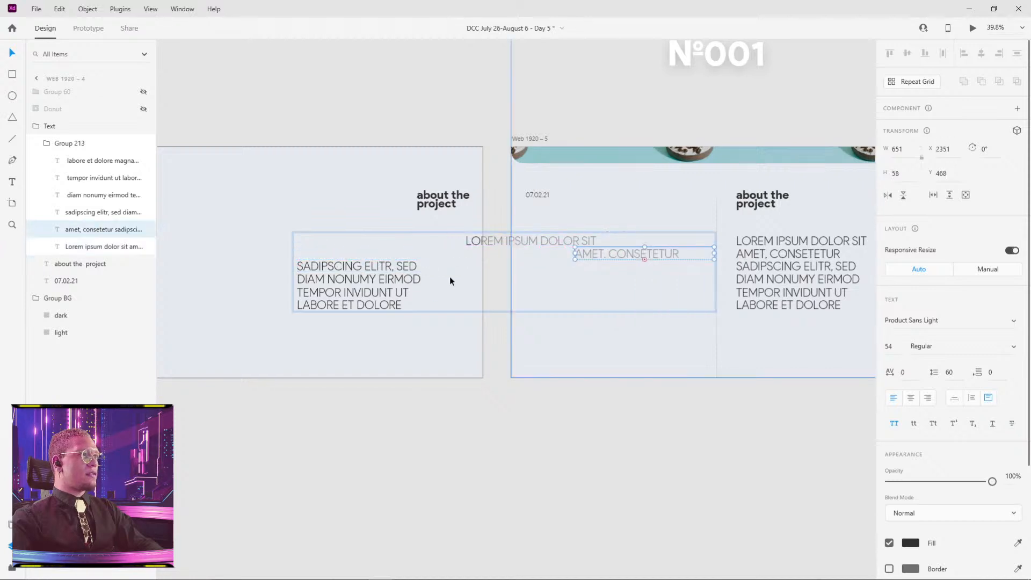
pyautogui.moveTo(428, 267); pyautogui.dragTo(691, 276)
pyautogui.moveTo(357, 280); pyautogui.dragTo(772, 278)
pyautogui.click(387, 303)
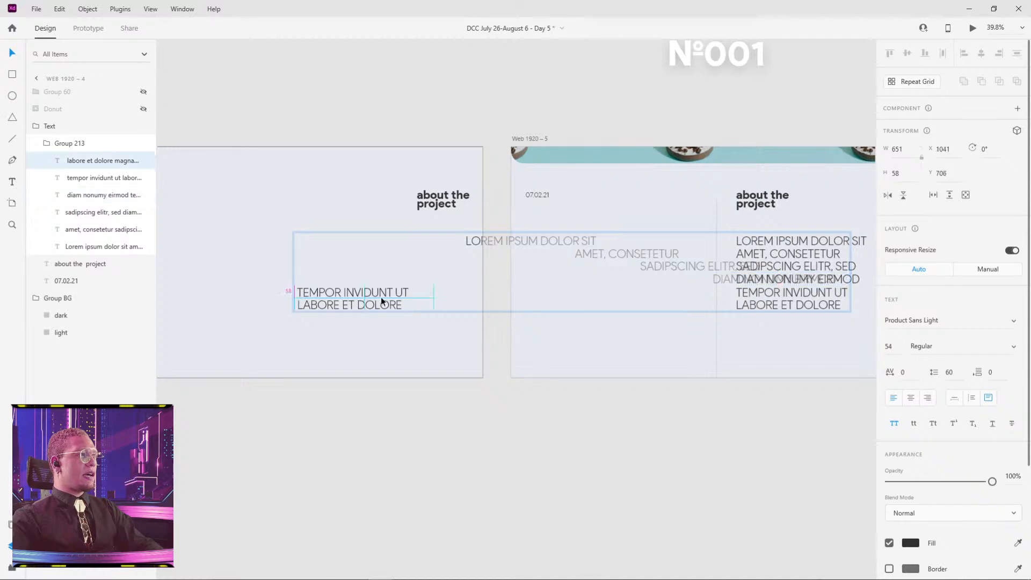
pyautogui.moveTo(350, 292); pyautogui.dragTo(805, 291)
pyautogui.moveTo(364, 303); pyautogui.dragTo(753, 330)
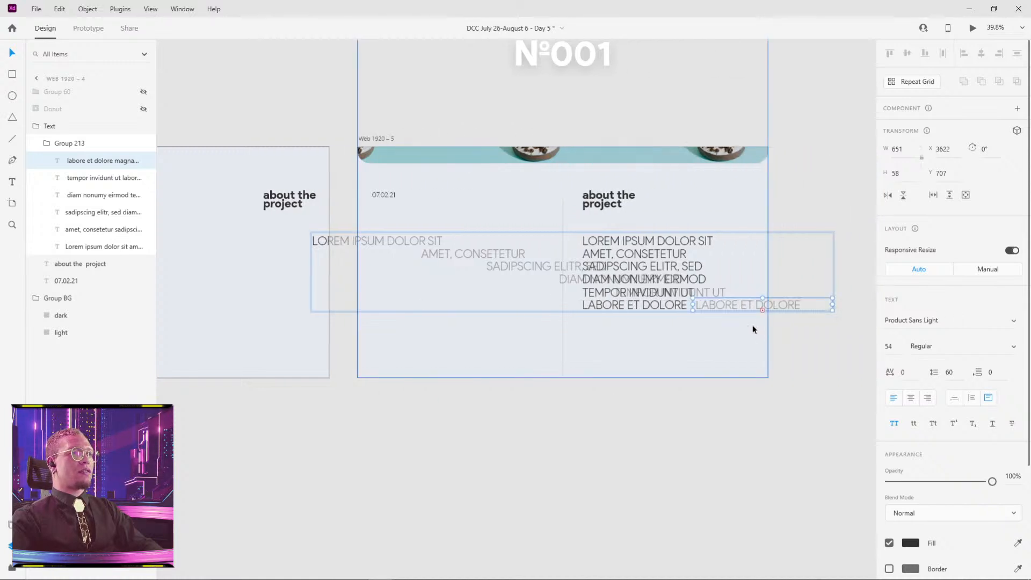
# - Move the "about the project" heading of Web 1920 – 4 just past the artboard's right edge, to X about 1952
pyautogui.scroll(-3, 710, 367)
pyautogui.scroll(-2, 711, 367)
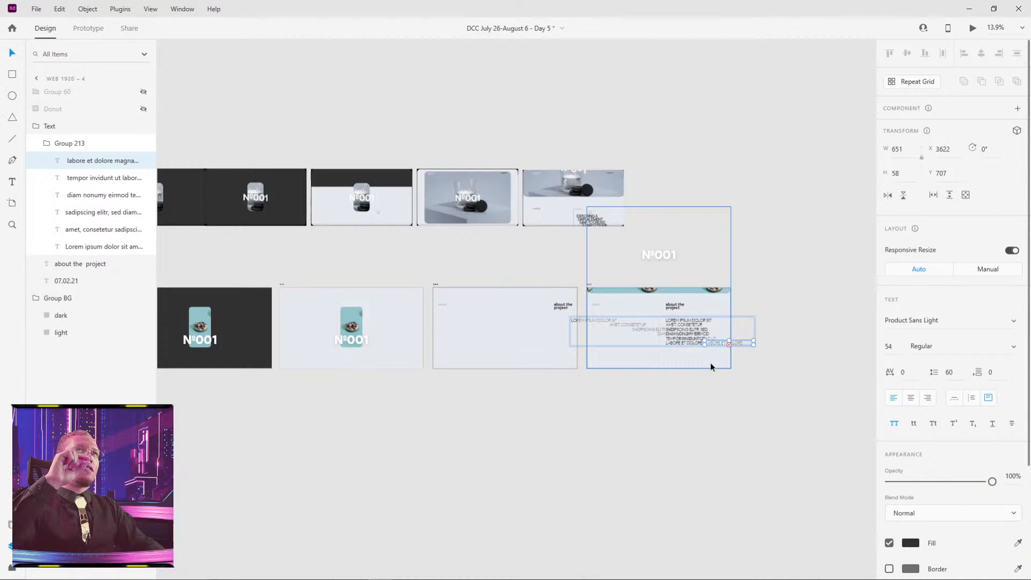
pyautogui.scroll(3, 553, 313)
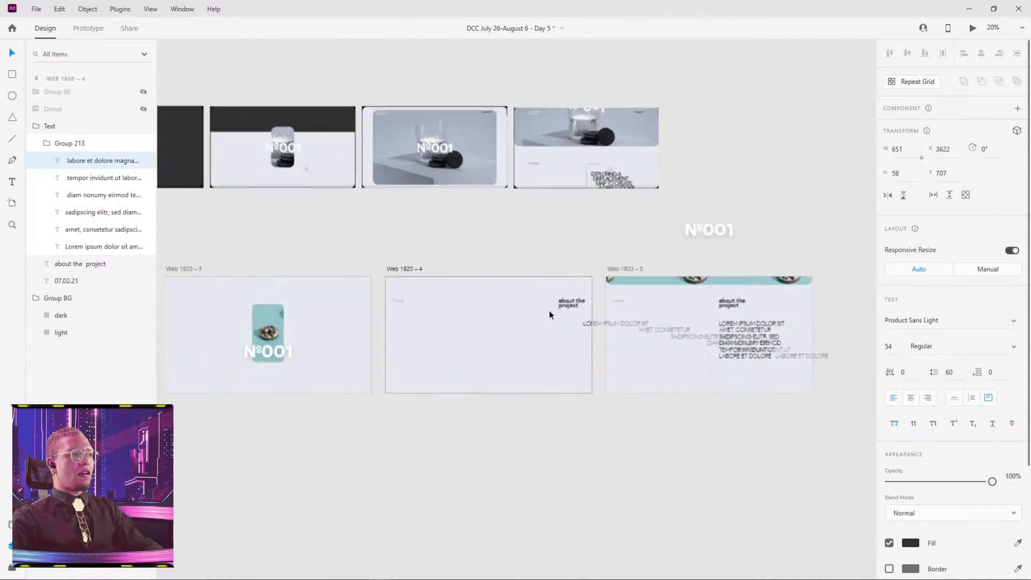
pyautogui.click(581, 299)
pyautogui.moveTo(581, 298); pyautogui.dragTo(637, 299)
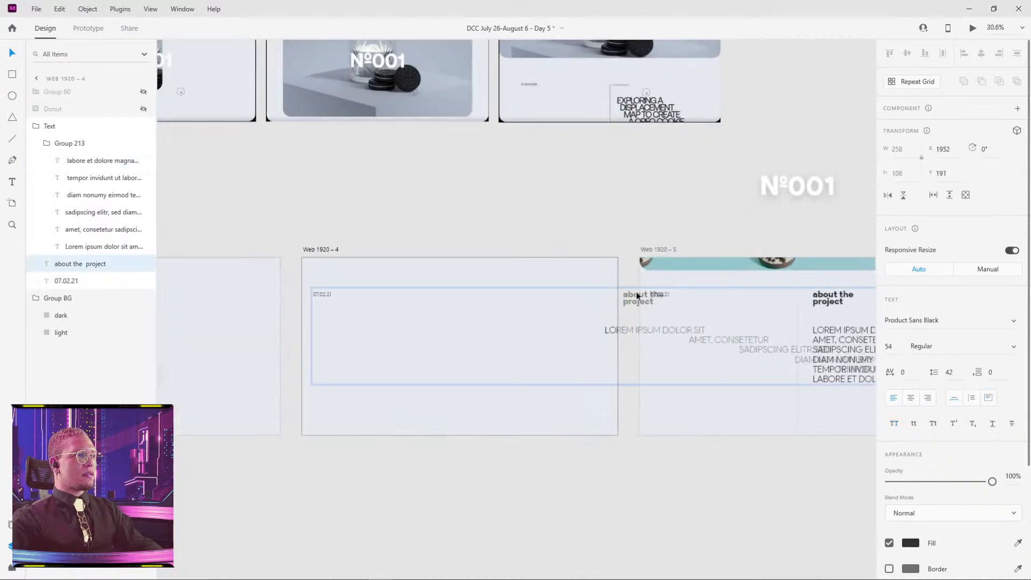
# - Shift the staggered paragraph group of Web 1920 – 4 farther right to X about 2249, keeping its vertical position
pyautogui.click(652, 330)
pyautogui.moveTo(751, 344); pyautogui.dragTo(577, 340)
pyautogui.moveTo(467, 326); pyautogui.dragTo(521, 324)
pyautogui.hotkey('ctrl', 'z')
pyautogui.click(440, 177)
pyautogui.scroll(-5, 441, 177)
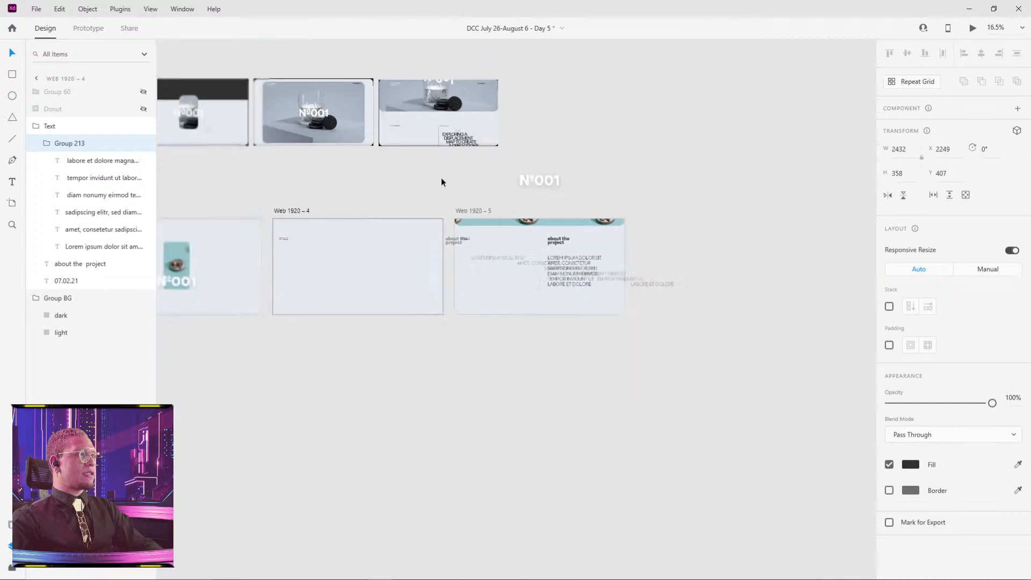
# - Show the Donut layer and Group 60 again on the Web 1920 – 4 artboard
pyautogui.click(301, 213)
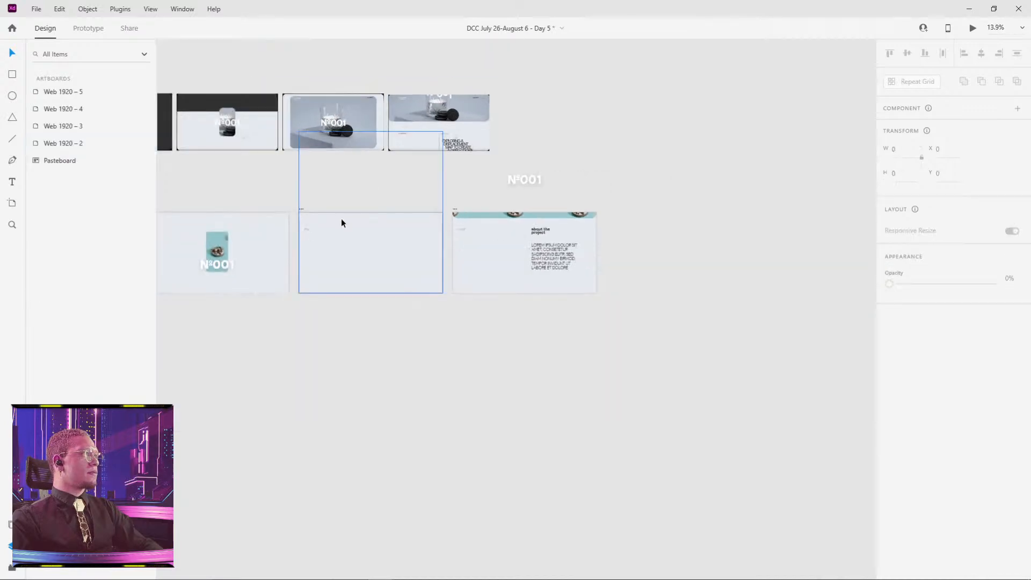
pyautogui.click(144, 109)
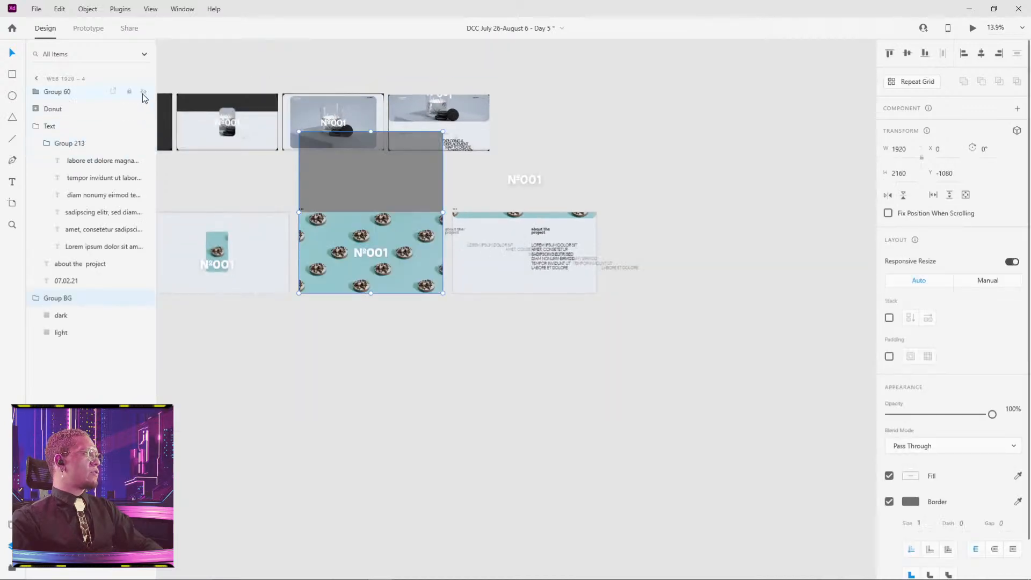
pyautogui.click(492, 357)
pyautogui.scroll(3, 494, 359)
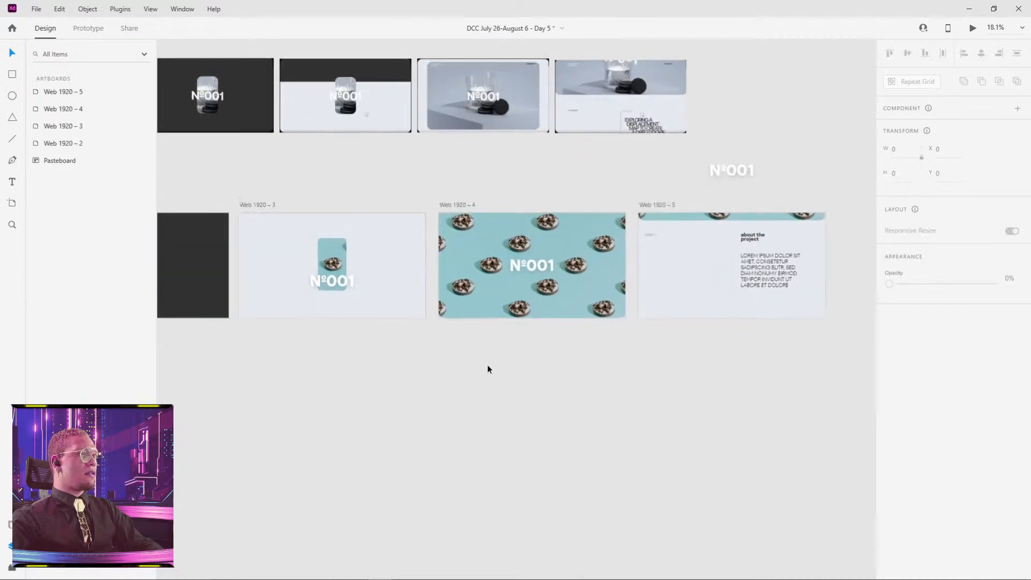
# - Preview the prototype starting from Web 1920 – 4 and once more from Web 1920 – 2
pyautogui.click(461, 208)
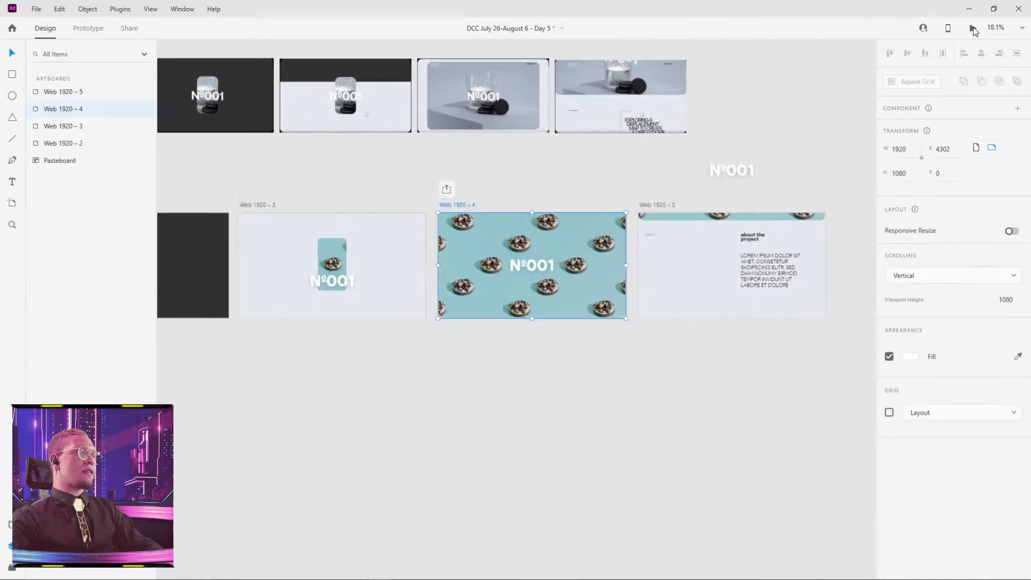
pyautogui.click(973, 30)
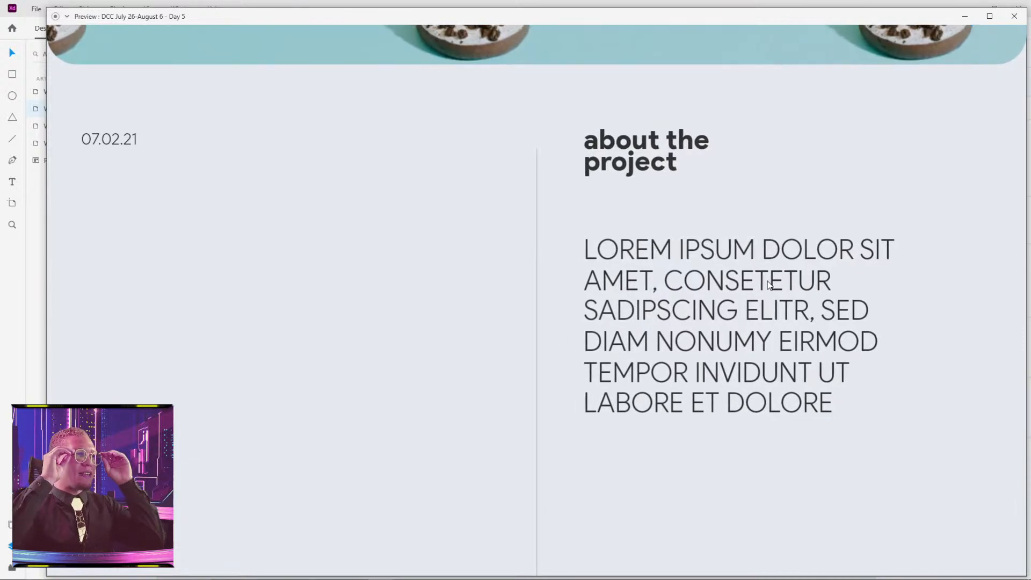
pyautogui.click(1014, 16)
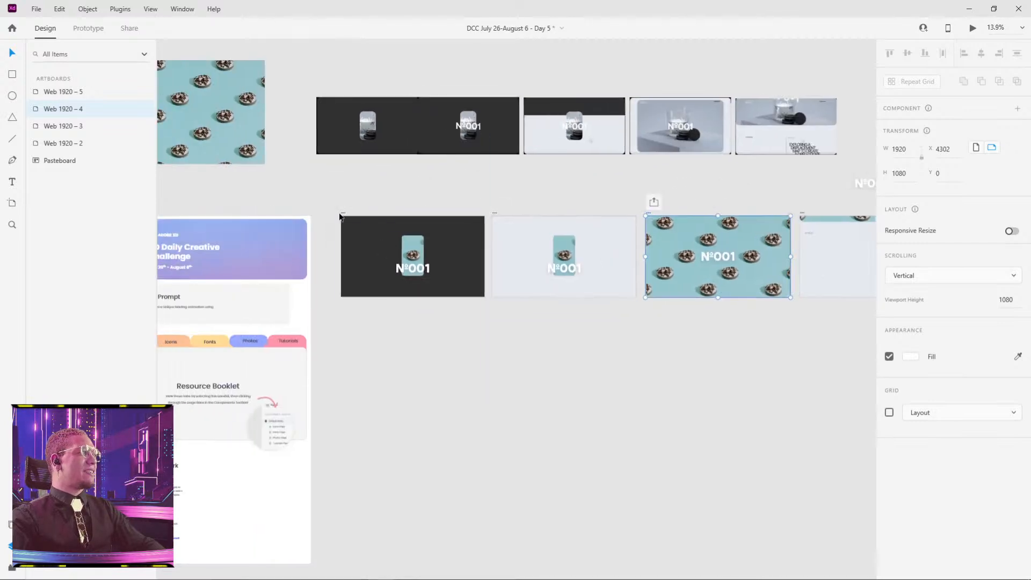
pyautogui.click(344, 215)
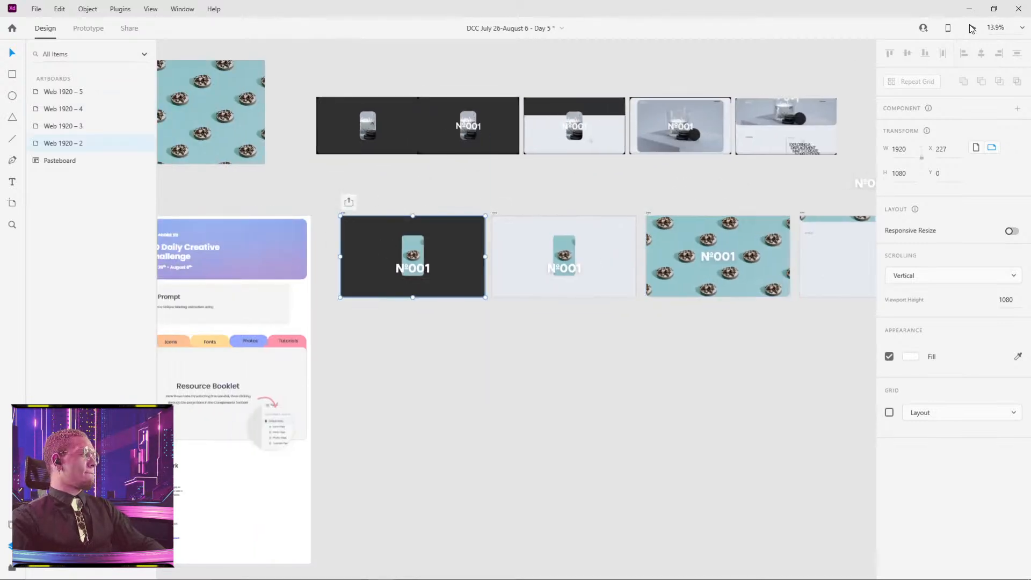
pyautogui.click(970, 27)
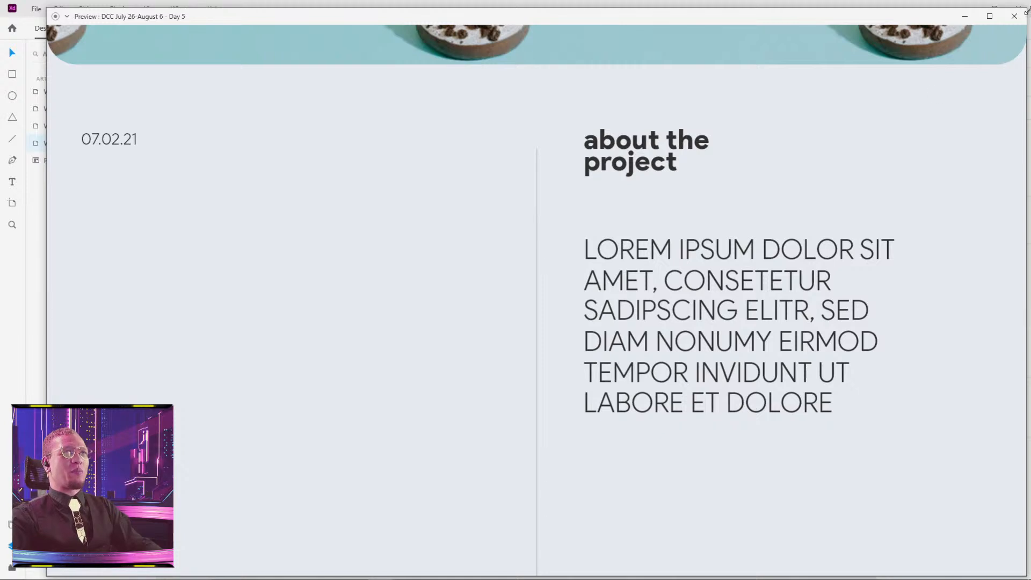
pyautogui.click(1015, 16)
# - Move the vertical divider line on Web 1920 – 5 beneath the Donut layer in the layer order
pyautogui.moveTo(696, 328); pyautogui.dragTo(433, 298)
pyautogui.scroll(5, 580, 231)
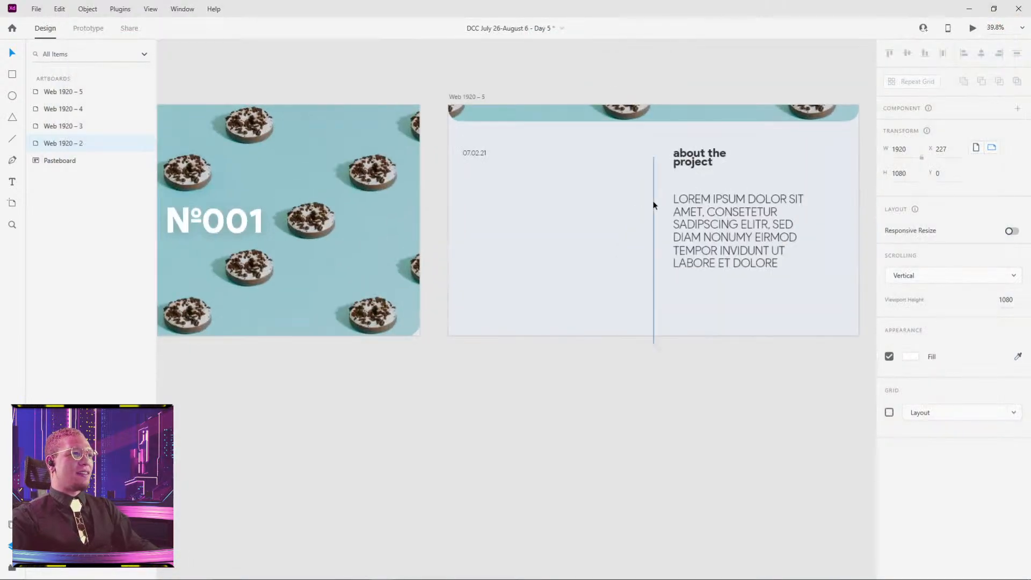
pyautogui.click(654, 205)
pyautogui.moveTo(57, 96); pyautogui.dragTo(56, 124)
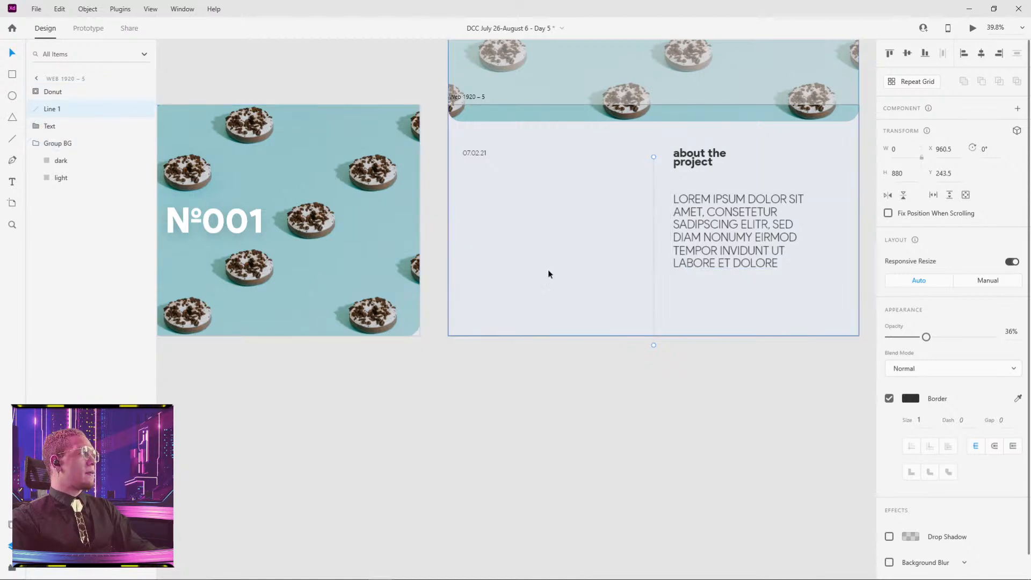
# - Paste a copy of the divider line into Web 1920 – 4 and place it between the Donut layer and the Text group
pyautogui.hscroll(-3, 549, 274)
pyautogui.hscroll(-3, 424, 294)
pyautogui.click(513, 216)
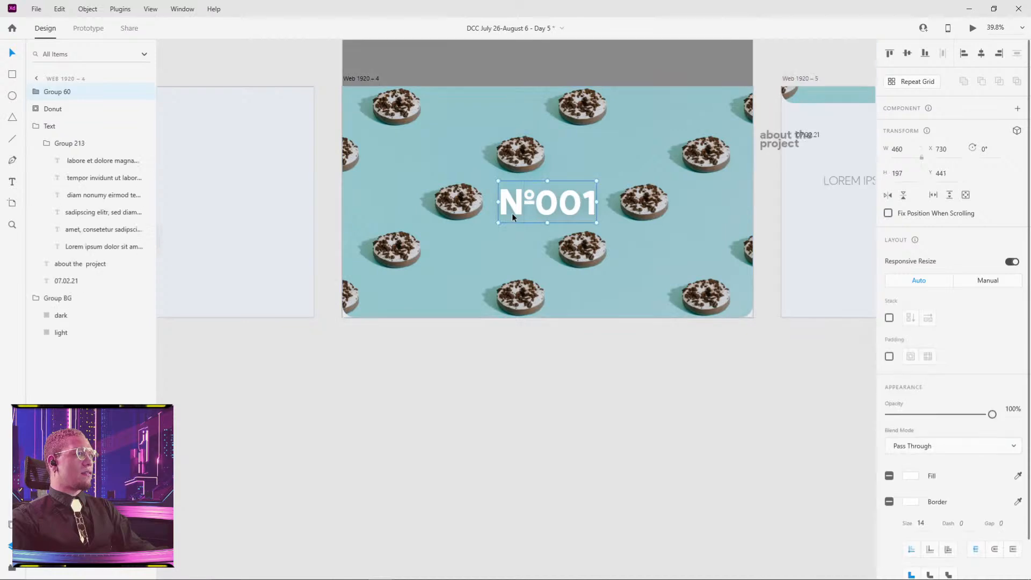
pyautogui.hotkey('ctrl', 'v')
pyautogui.moveTo(58, 119); pyautogui.dragTo(57, 133)
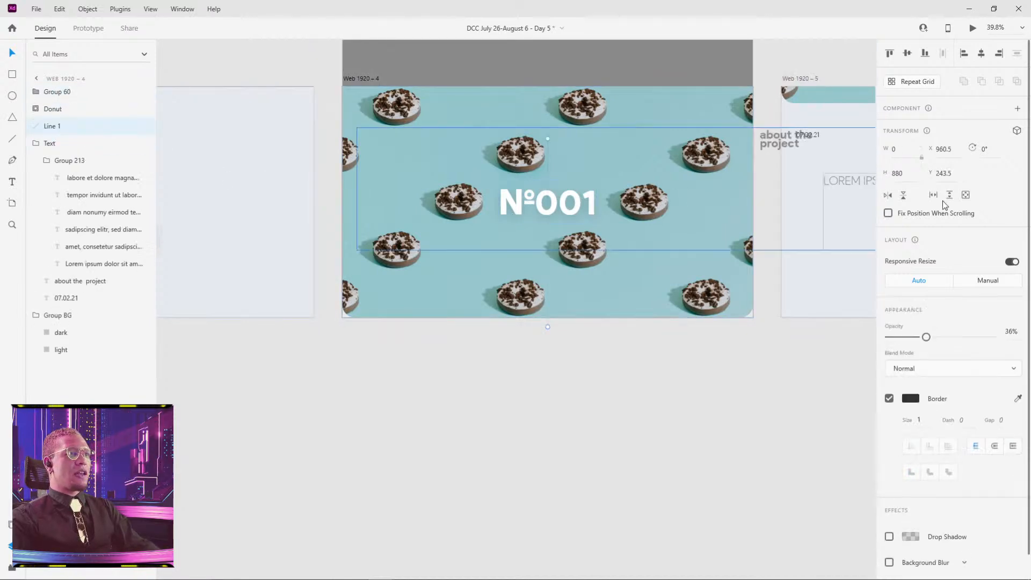
# - Hide Group 60 and Donut on Web 1920 – 4 and move the divider line straight down to Y about 1037.5
pyautogui.click(142, 91)
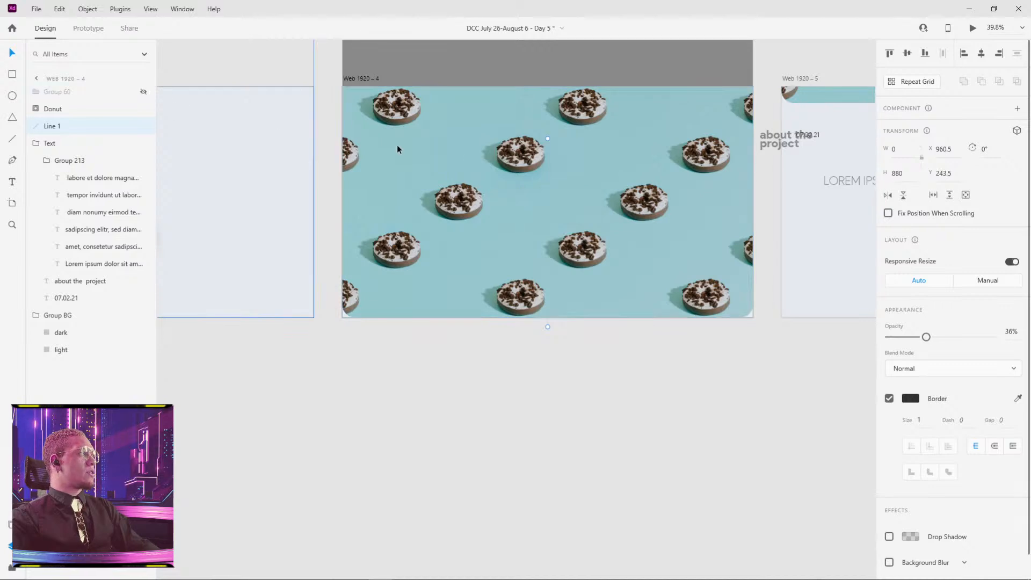
pyautogui.click(143, 108)
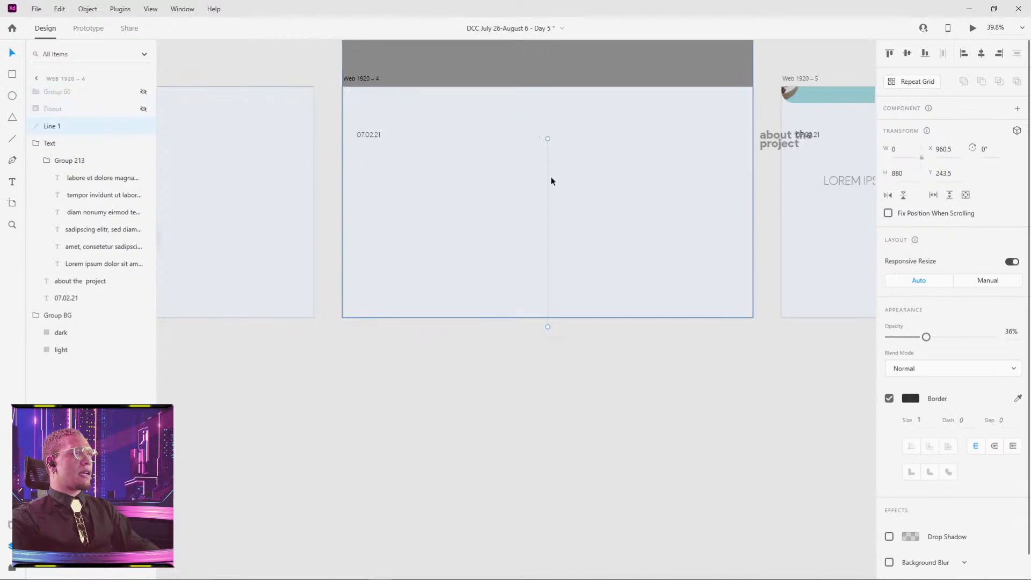
pyautogui.moveTo(547, 174); pyautogui.dragTo(547, 191)
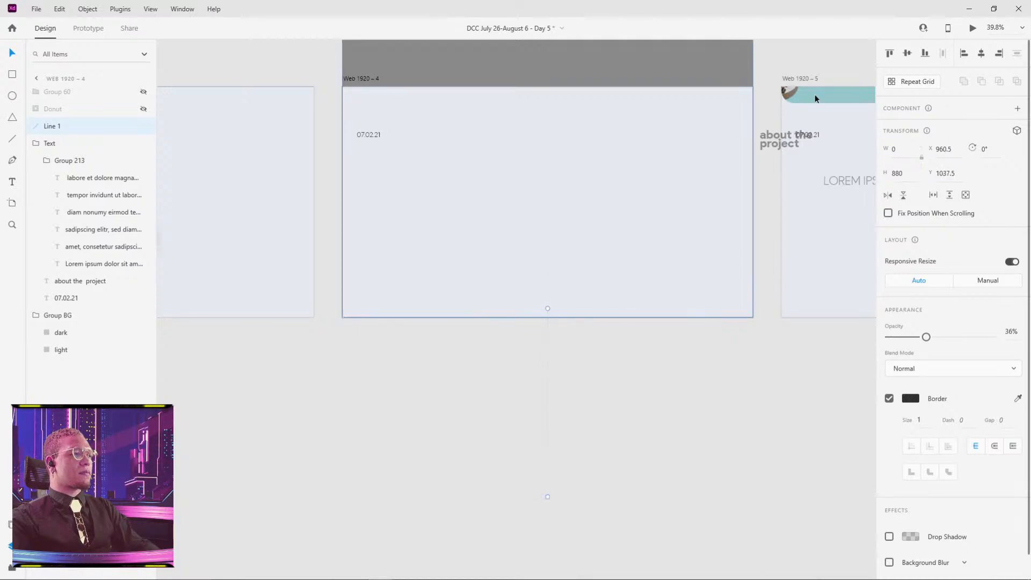
pyautogui.scroll(-3, 421, 118)
pyautogui.moveTo(413, 94); pyautogui.dragTo(450, 209)
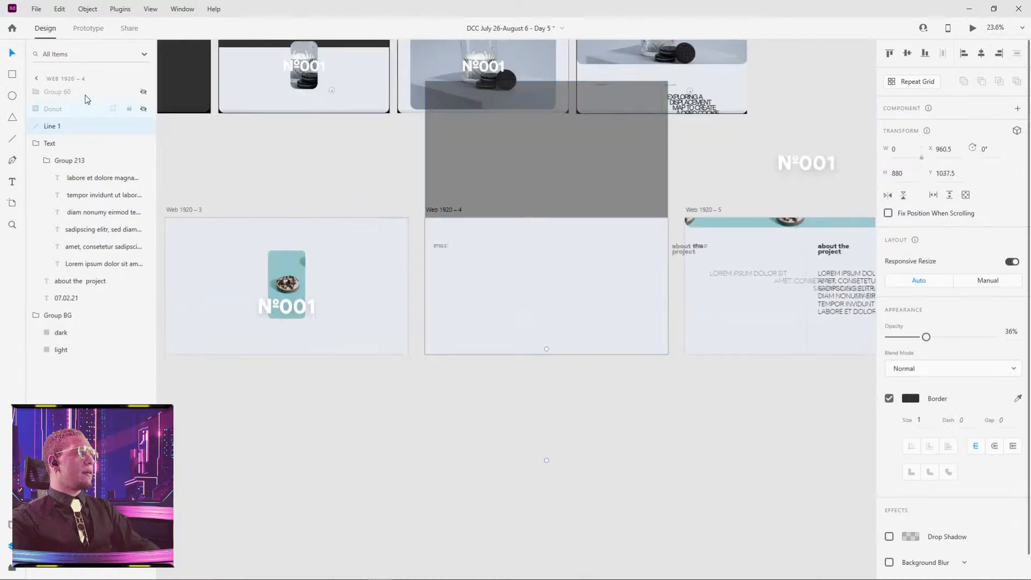
# - Show Group 60 and Donut again on Web 1920 – 4, and preview the prototype from Web 1920 – 2
pyautogui.click(144, 91)
pyautogui.click(143, 109)
pyautogui.moveTo(204, 151); pyautogui.dragTo(353, 177)
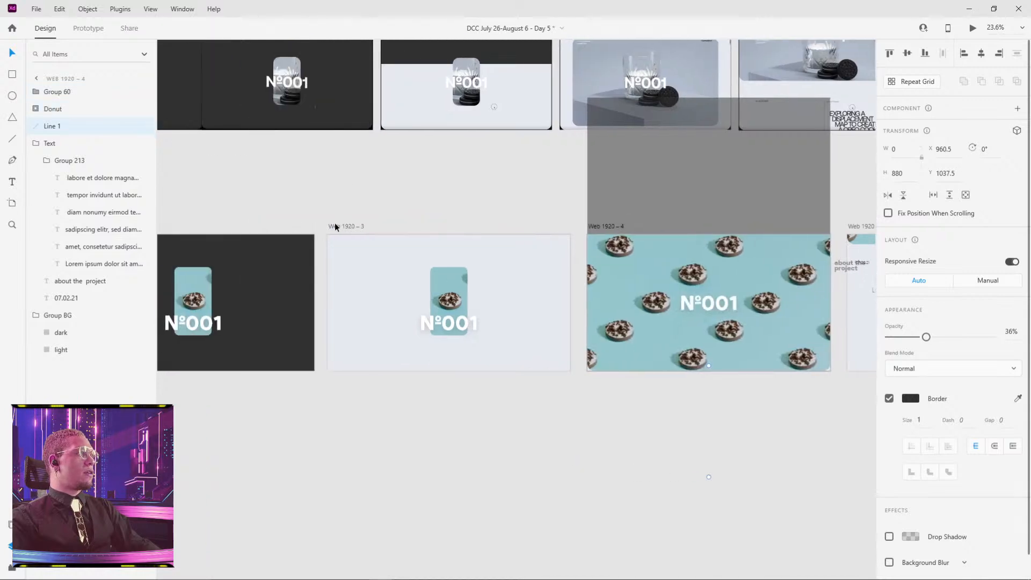
pyautogui.hscroll(-4, 335, 226)
pyautogui.click(271, 198)
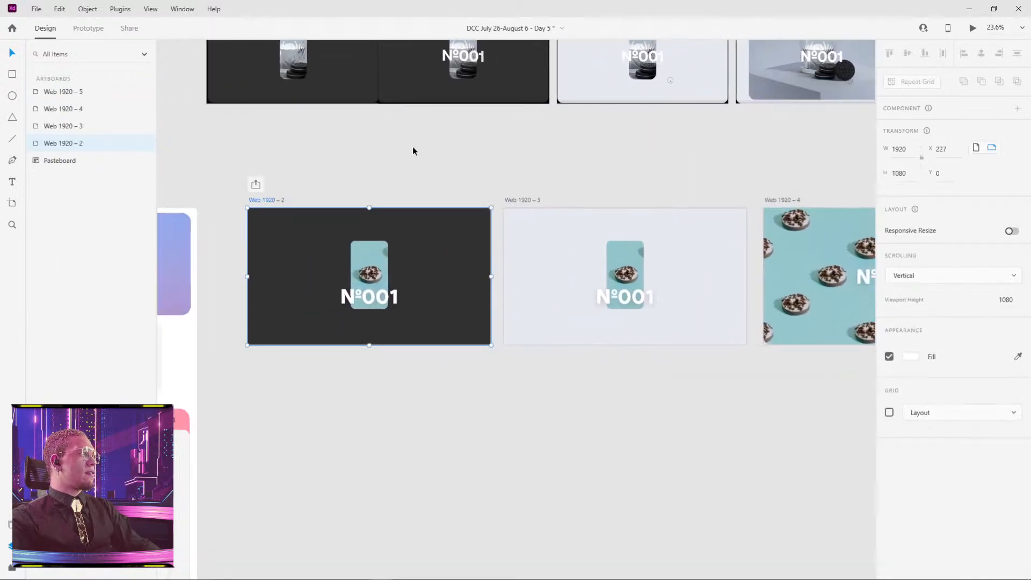
pyautogui.hotkey('ctrl', 'Return')
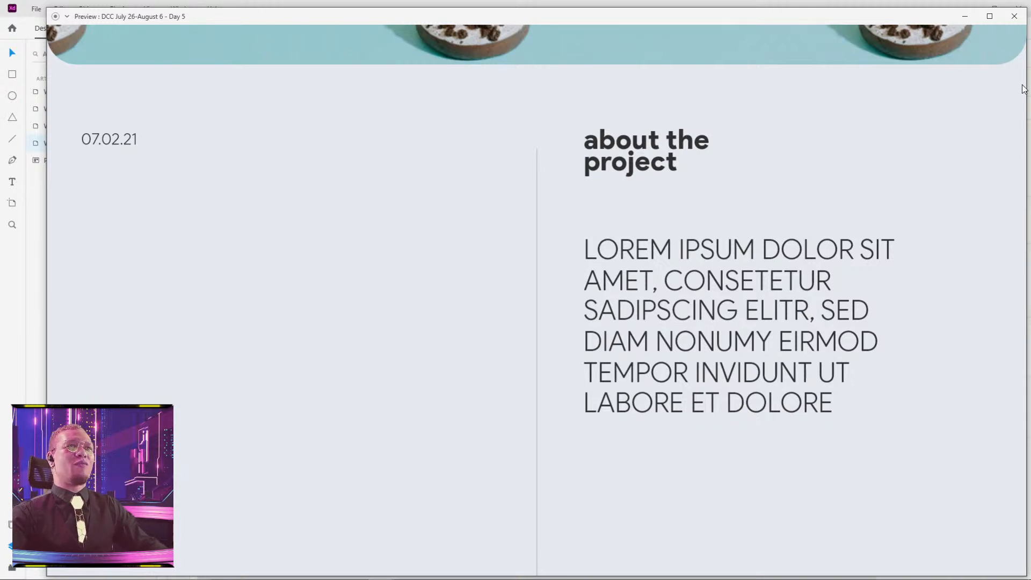
# - Close the preview, select artboards Web 1920 – 2 through Web 1920 – 5, and check their available export formats without exporting
pyautogui.click(1014, 17)
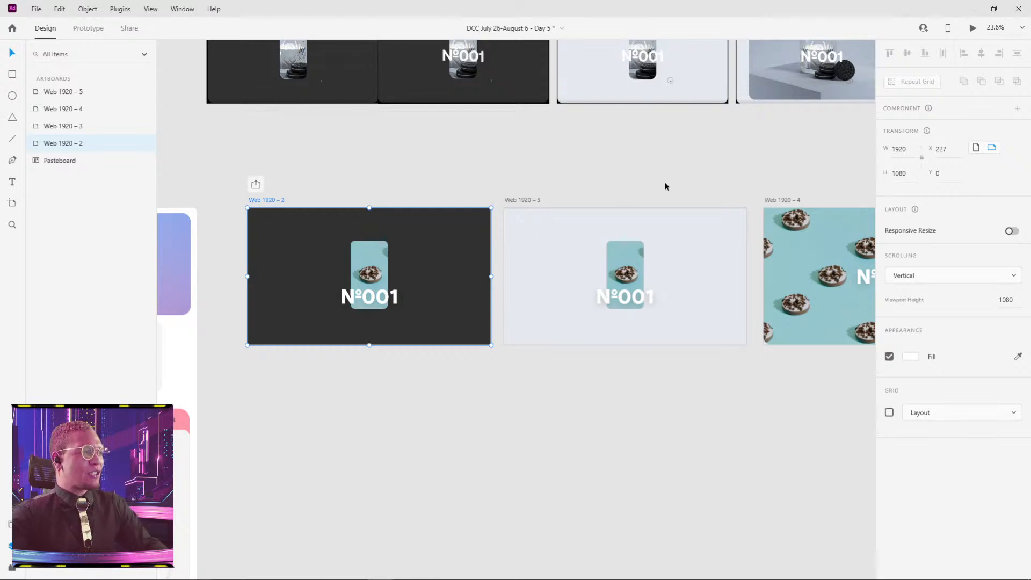
pyautogui.click(369, 145)
pyautogui.moveTo(556, 140); pyautogui.dragTo(615, 111)
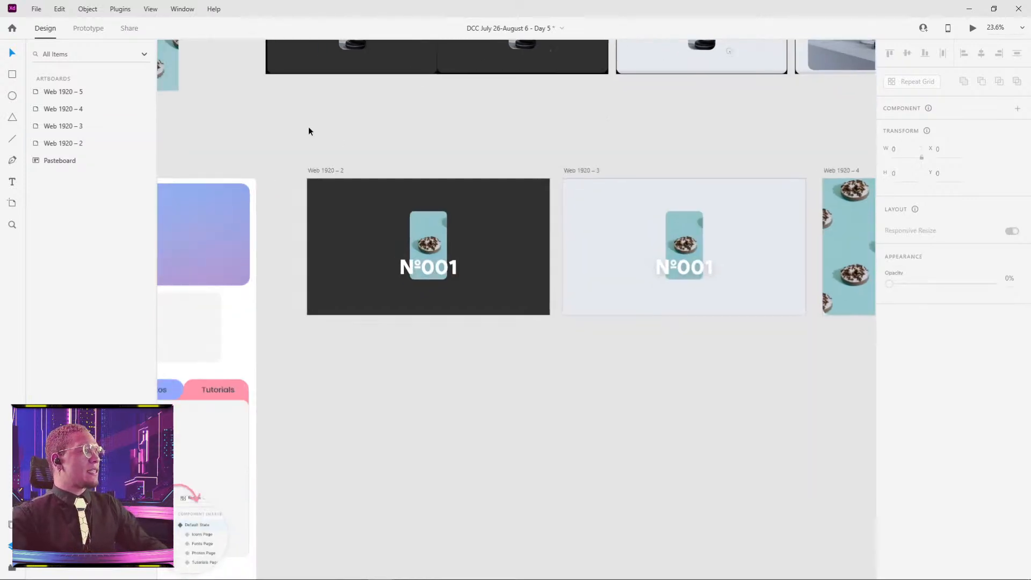
pyautogui.click(332, 171)
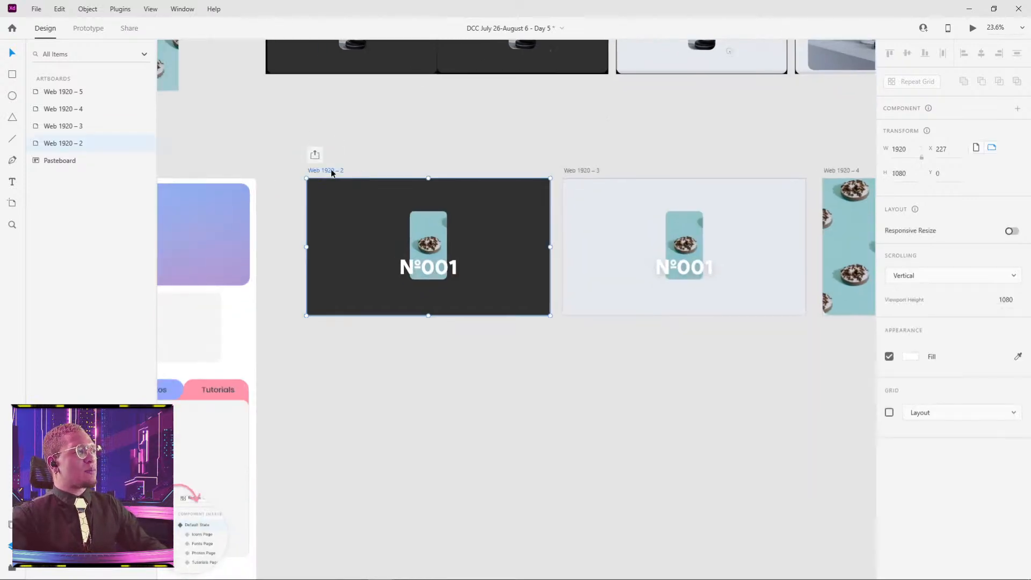
pyautogui.keyDown('shift'); pyautogui.click(581, 171); pyautogui.keyUp('shift')
pyautogui.moveTo(766, 157); pyautogui.dragTo(491, 164)
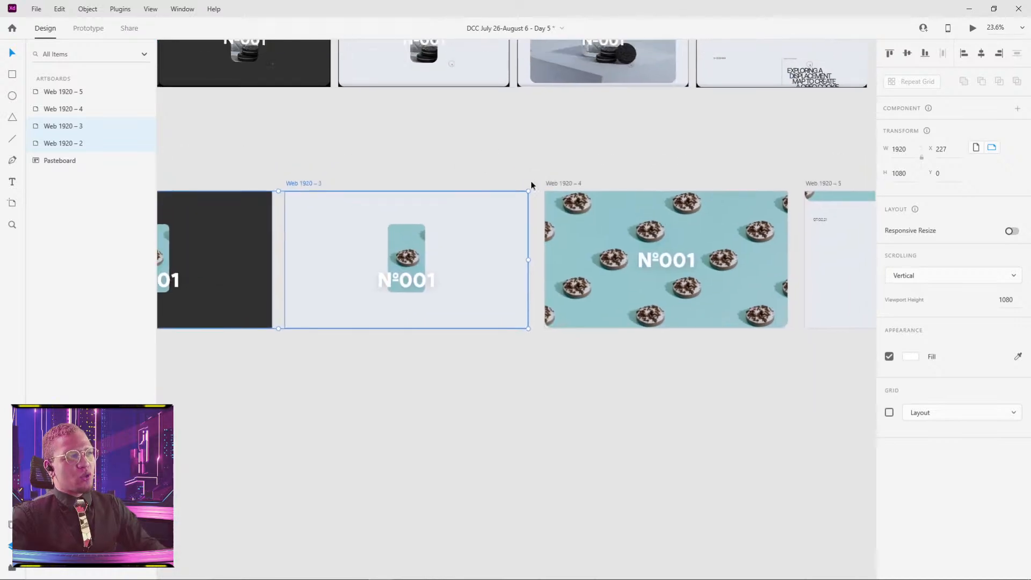
pyautogui.keyDown('shift'); pyautogui.click(561, 182); pyautogui.keyUp('shift')
pyautogui.hscroll(3, 596, 157)
pyautogui.keyDown('shift'); pyautogui.click(728, 203); pyautogui.keyUp('shift')
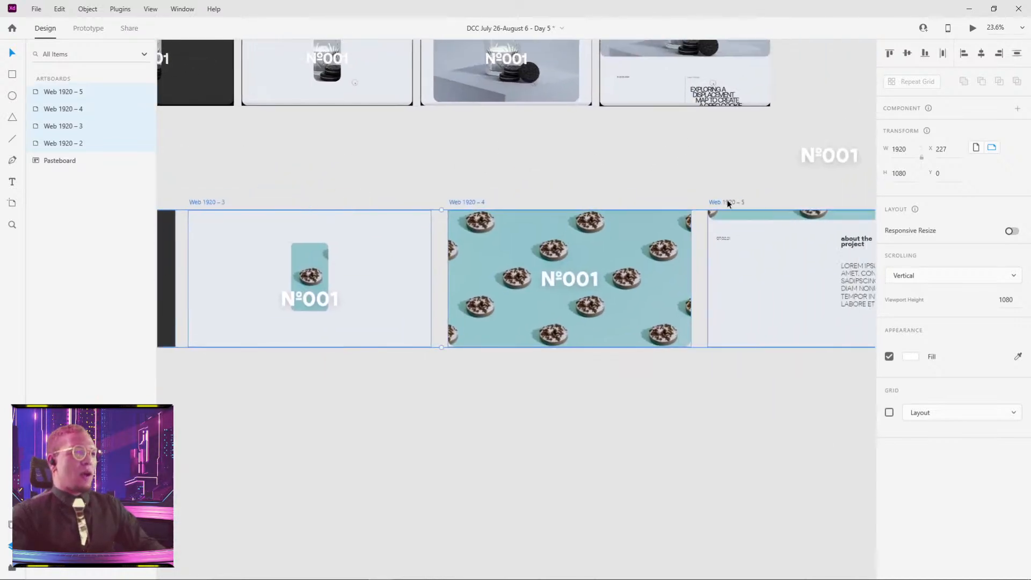
pyautogui.hscroll(5, 596, 188)
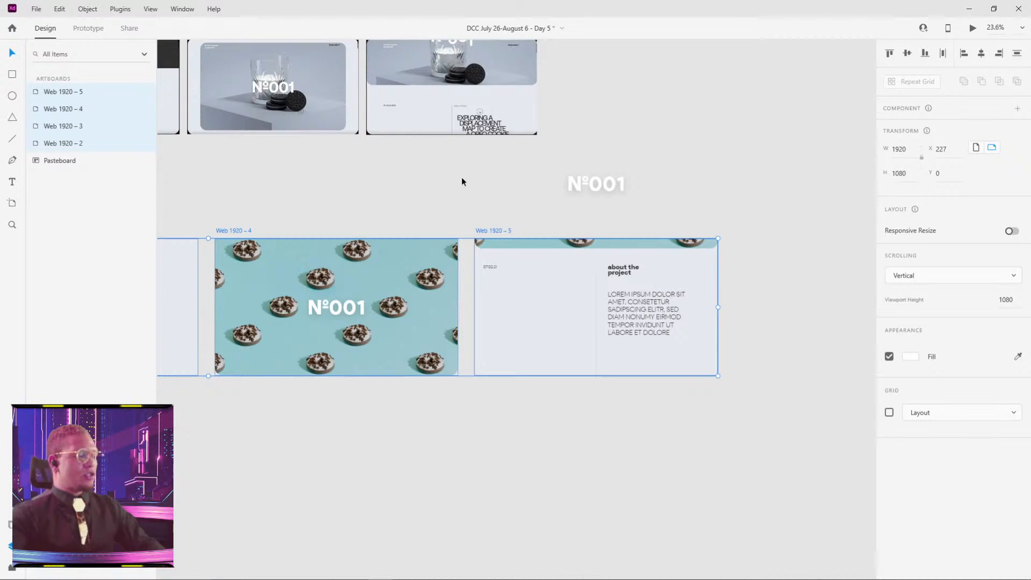
pyautogui.hotkey('ctrl', 'e')
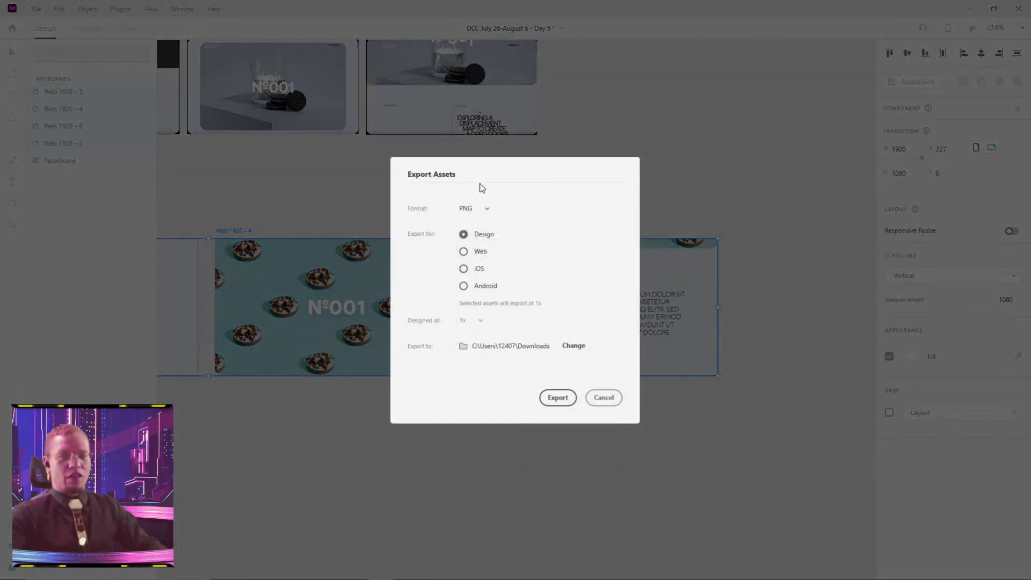
pyautogui.click(473, 209)
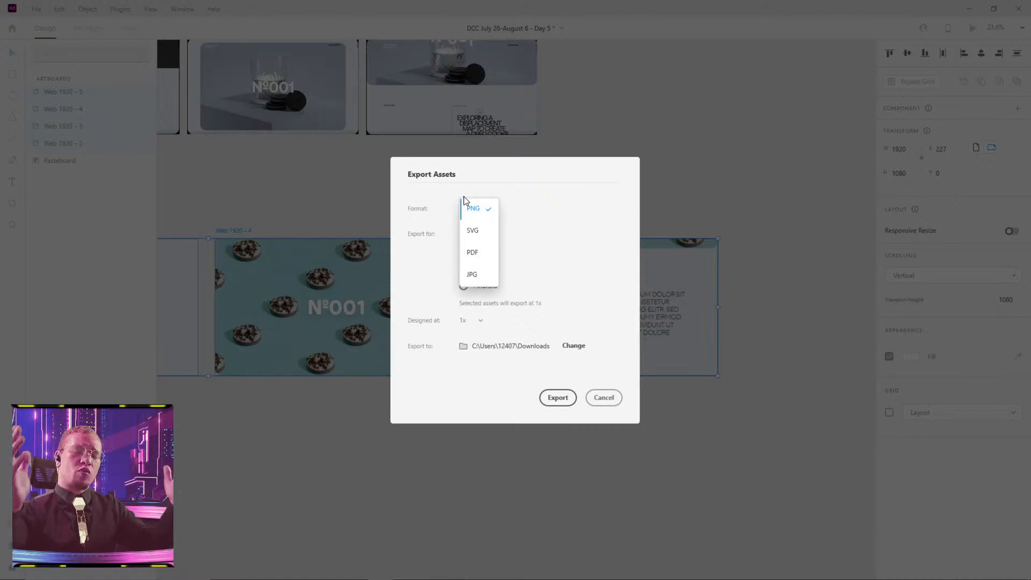
pyautogui.click(626, 400)
pyautogui.click(617, 398)
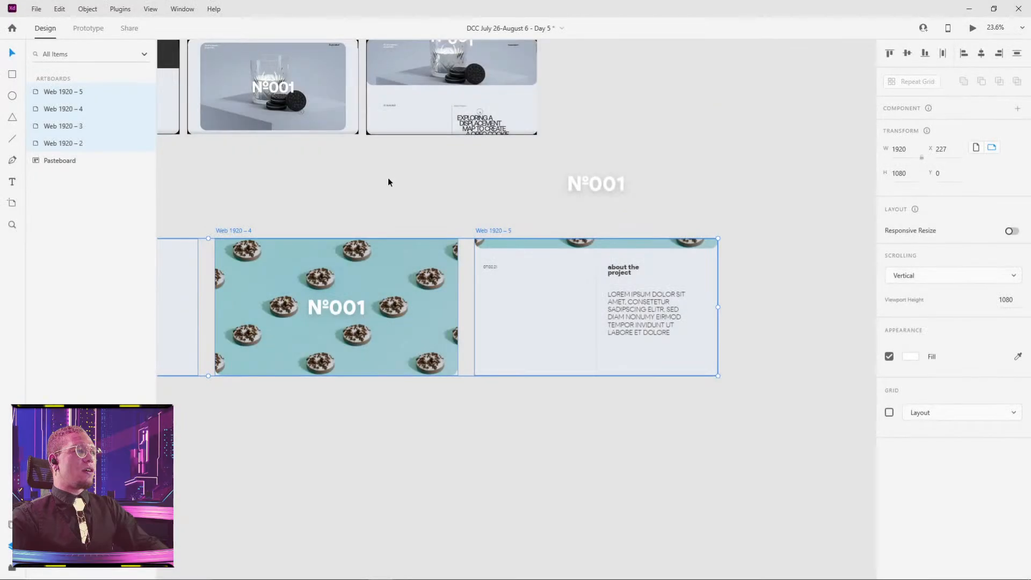
# - Preview the donut prototype again starting from Web 1920 – 2
pyautogui.hscroll(-10, 387, 180)
pyautogui.hscroll(-10, 375, 202)
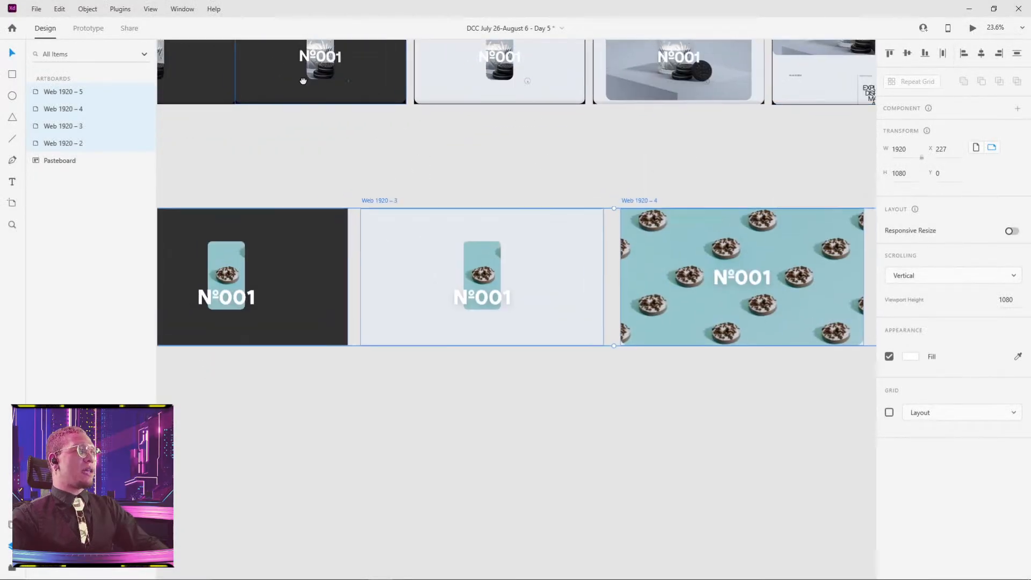
pyautogui.click(316, 233)
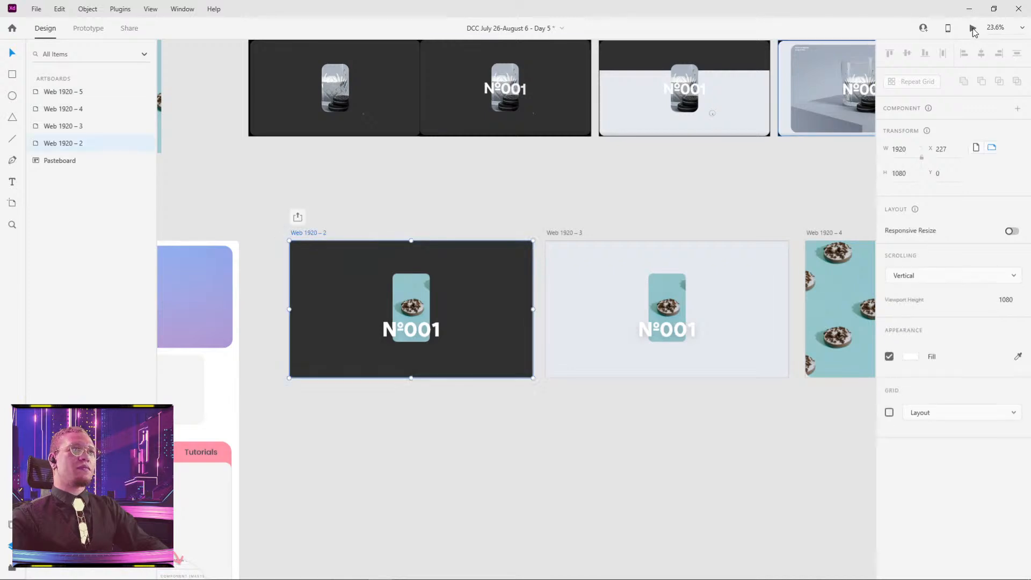
pyautogui.click(972, 28)
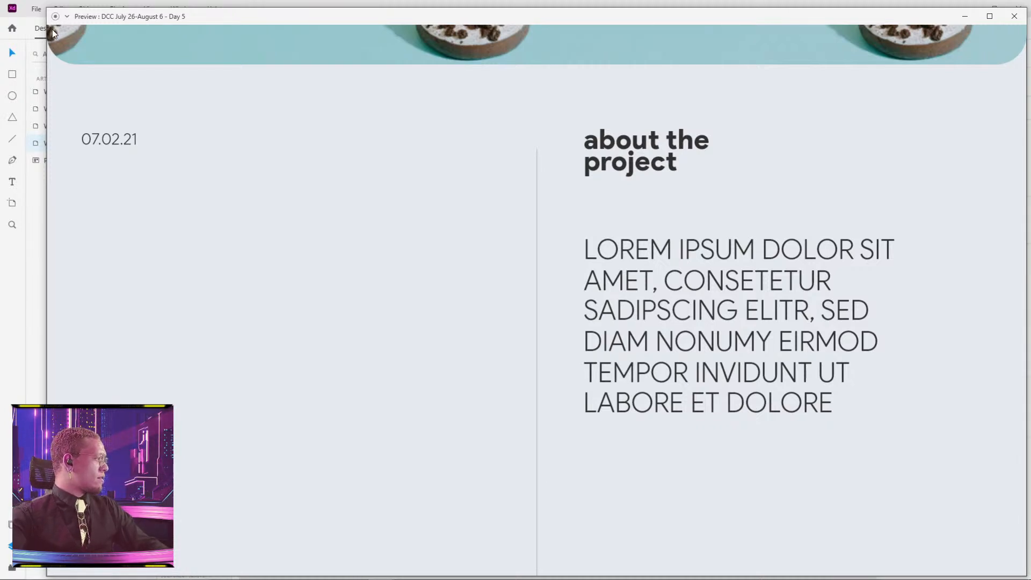
# - Mark out the prototype preview's content area, about 1824 x 1026 pixels, with the screen capture tool
pyautogui.press('Print')
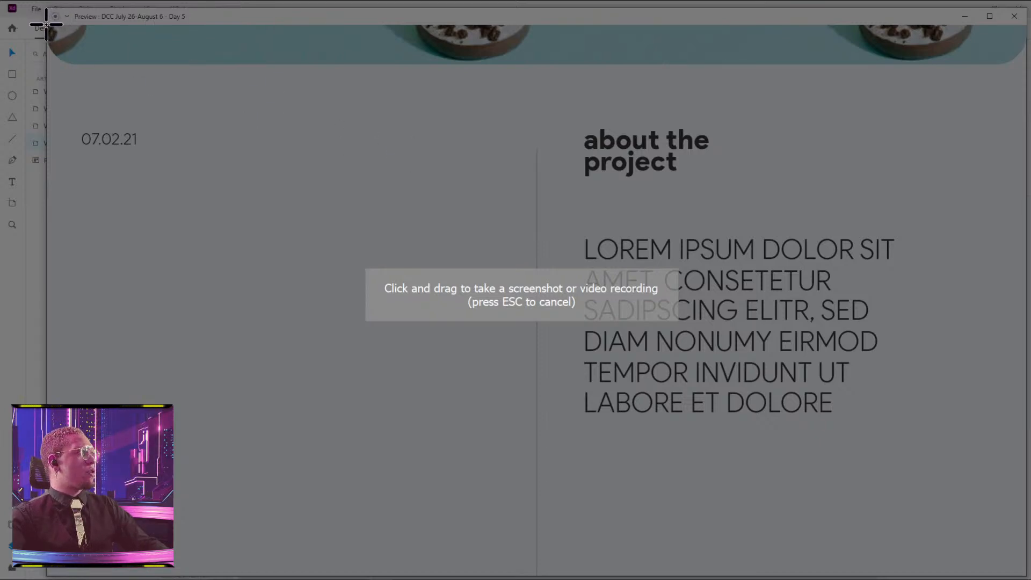
pyautogui.moveTo(46, 24); pyautogui.dragTo(1025, 574)
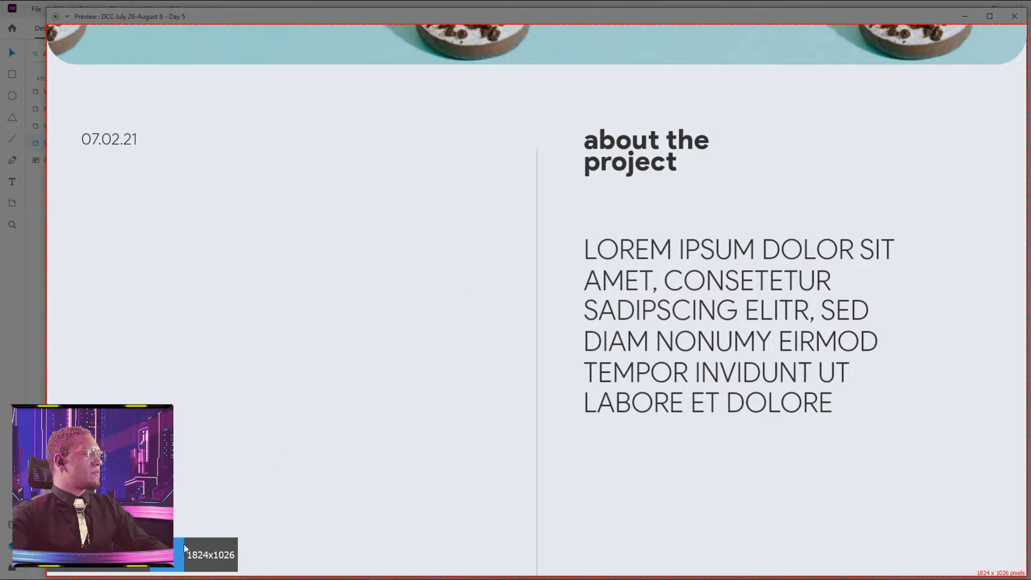
pyautogui.click(174, 556)
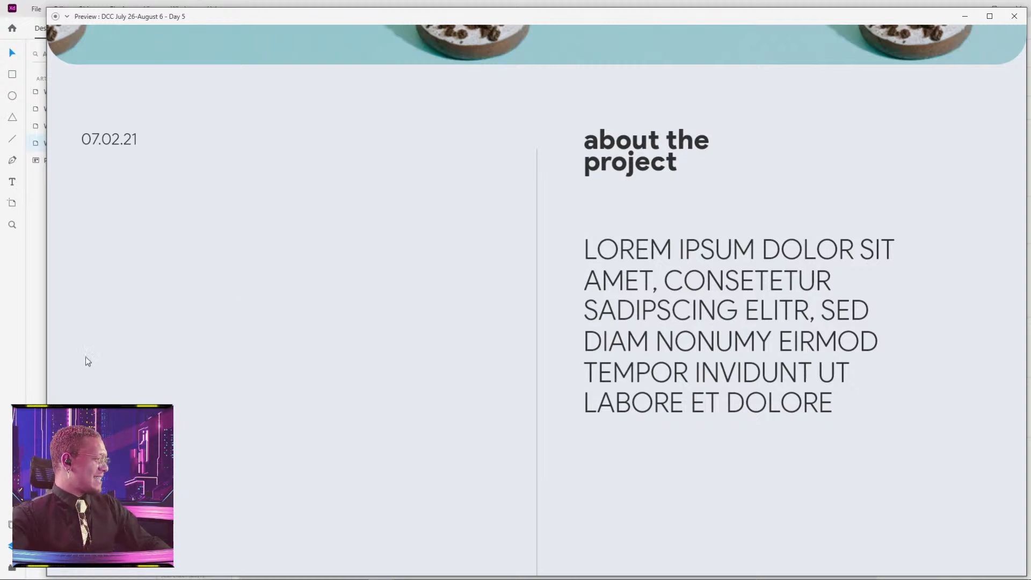
# - Switch to Discord and look through the mouse drag and photo carousel submissions in the Adobe XD challenge channel
pyautogui.moveTo(478, 576)
pyautogui.click(434, 569)
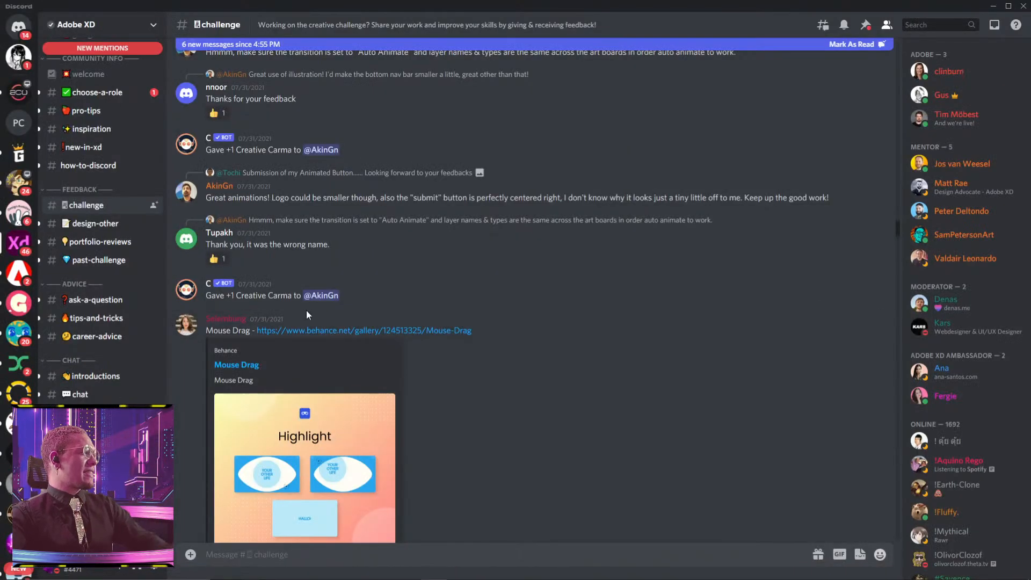
pyautogui.scroll(-10, 306, 311)
pyautogui.scroll(-3, 332, 314)
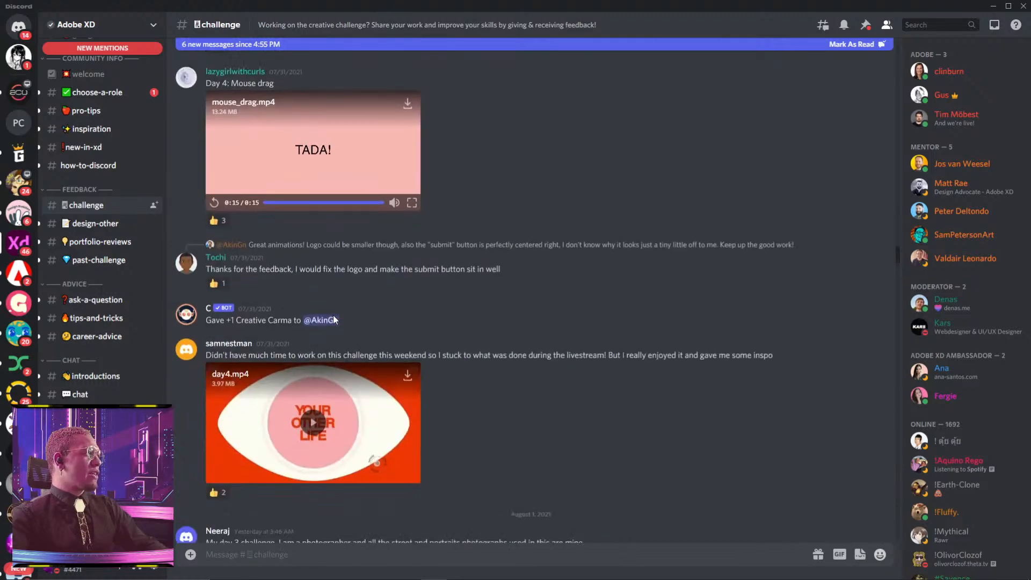
pyautogui.scroll(2, 328, 313)
pyautogui.scroll(-5, 329, 312)
pyautogui.scroll(-5, 313, 264)
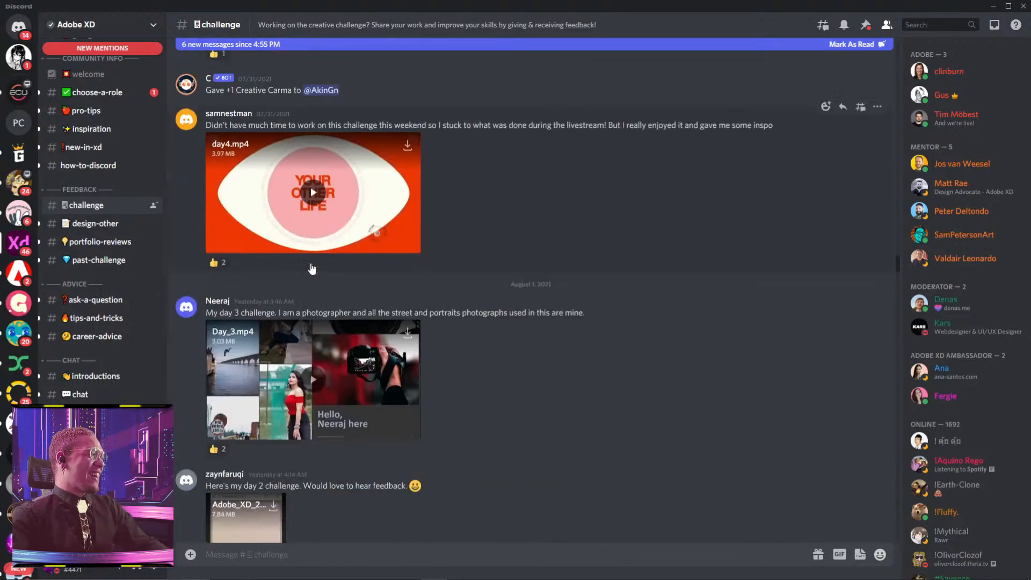
pyautogui.scroll(8, 311, 269)
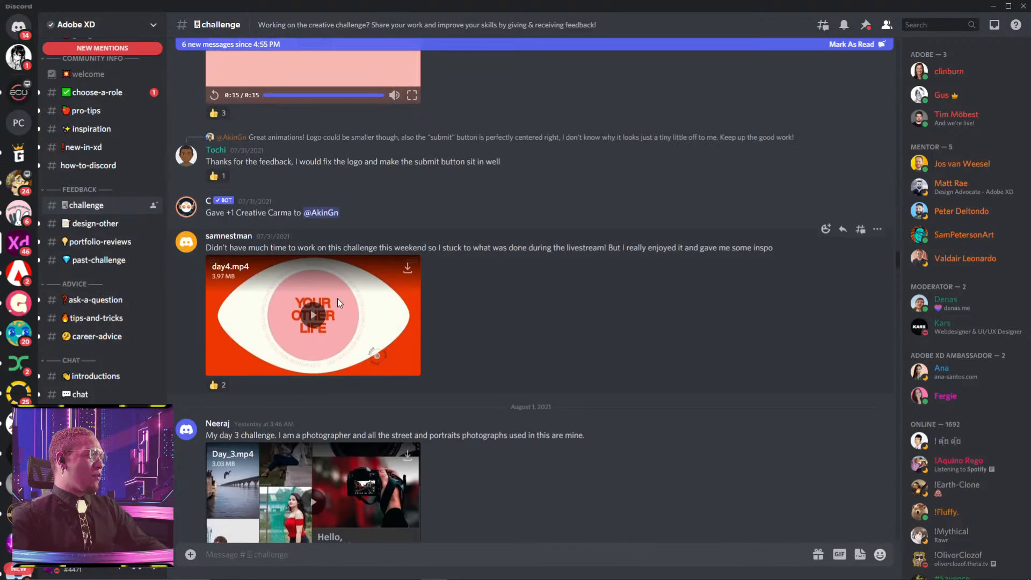
pyautogui.scroll(-15, 392, 321)
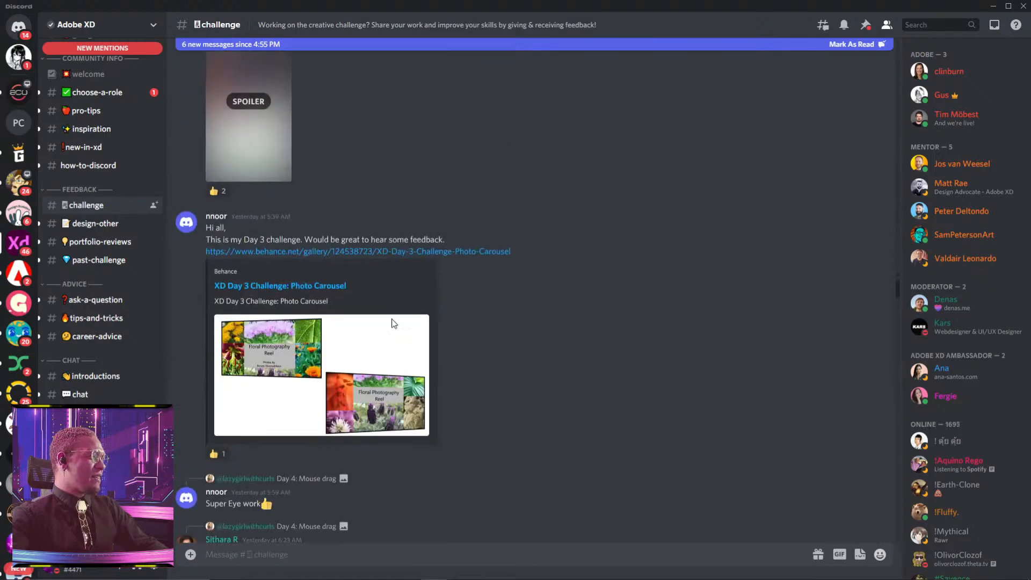
pyautogui.scroll(-20, 392, 322)
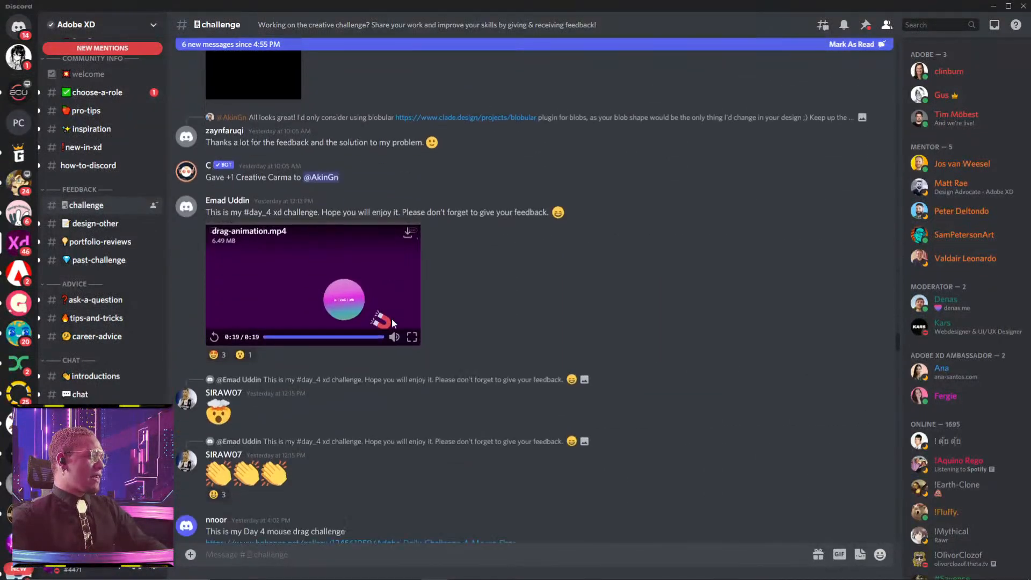
# - Find the Day 4 Mouse Drag post with the frog math game and watch its Day4.mp4 video in full screen
pyautogui.scroll(-10, 391, 322)
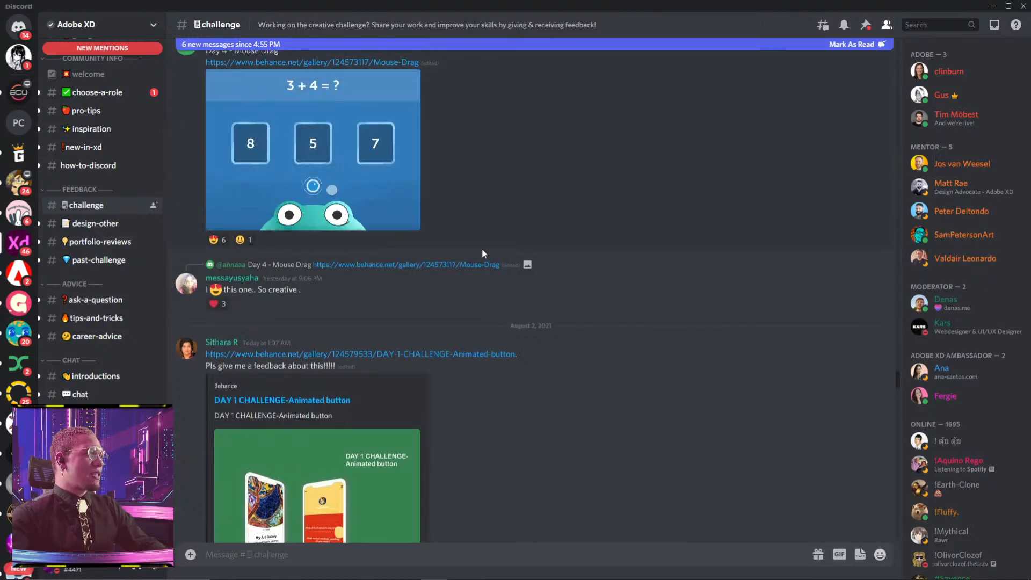
pyautogui.click(412, 224)
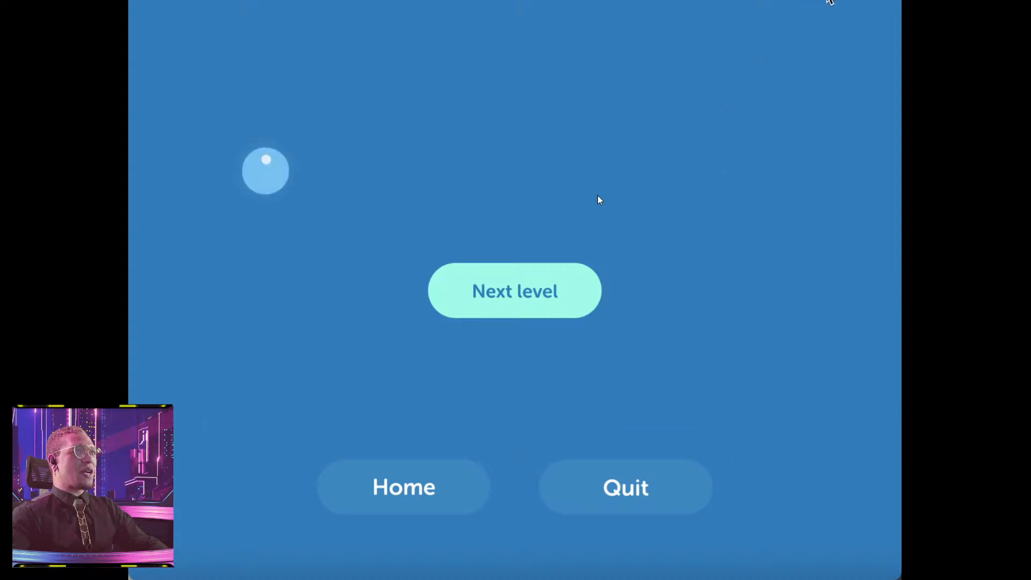
pyautogui.press('Escape')
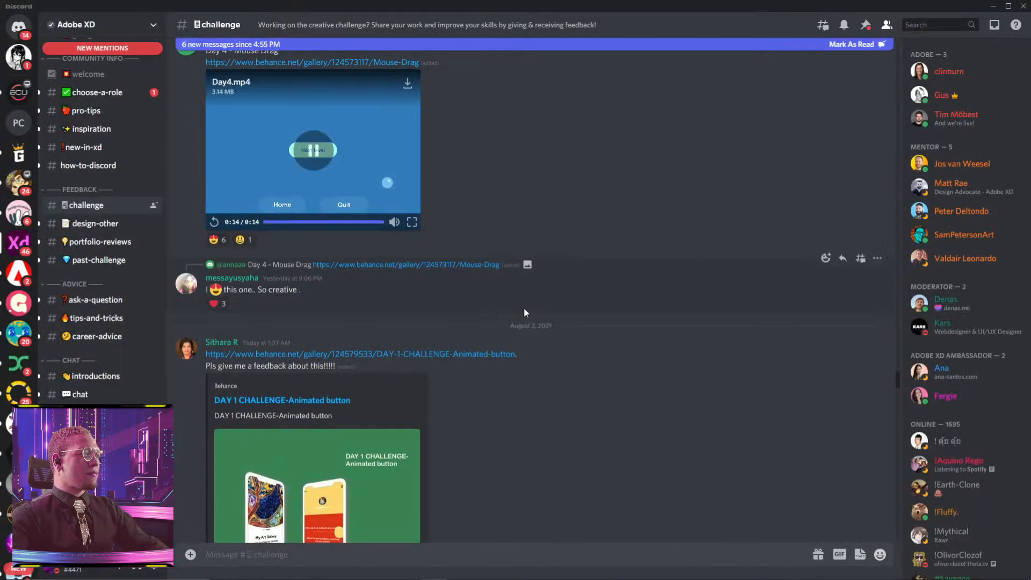
pyautogui.scroll(3, 394, 185)
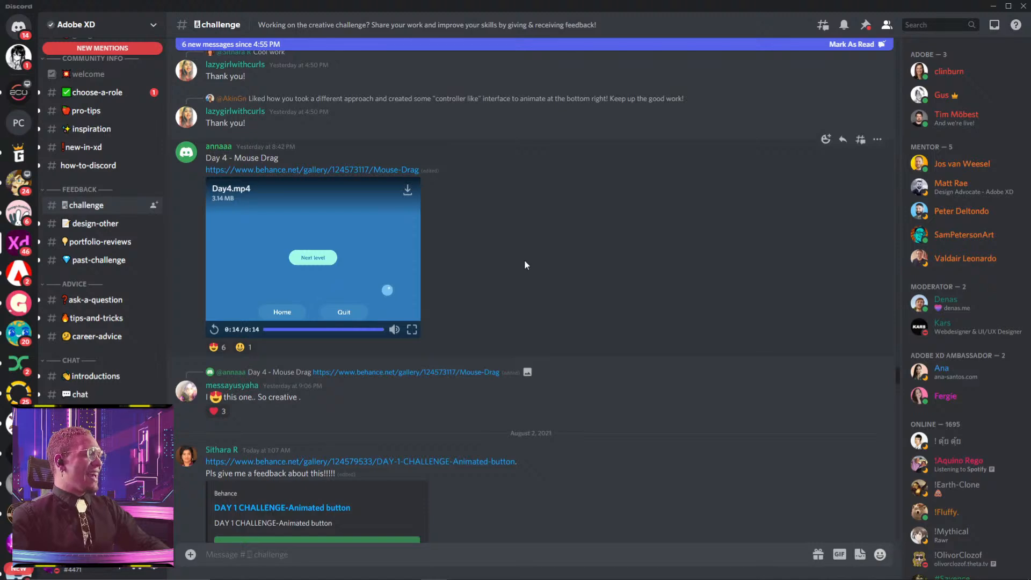
# - Examine the newer challenge submissions and the mentors' feedback, including the photo carousel and Day 4 drag posts
pyautogui.scroll(-10, 525, 259)
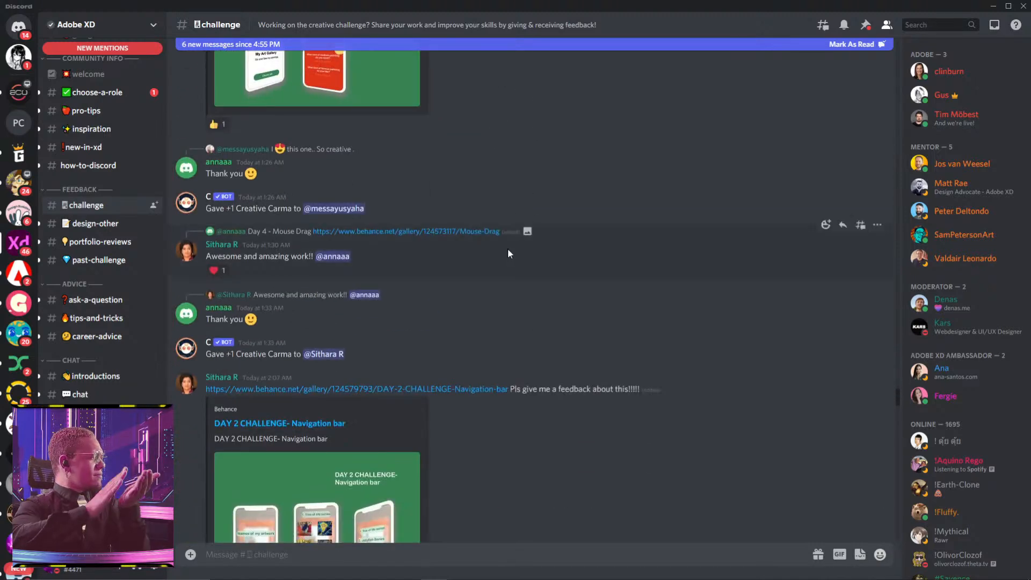
pyautogui.scroll(-10, 516, 263)
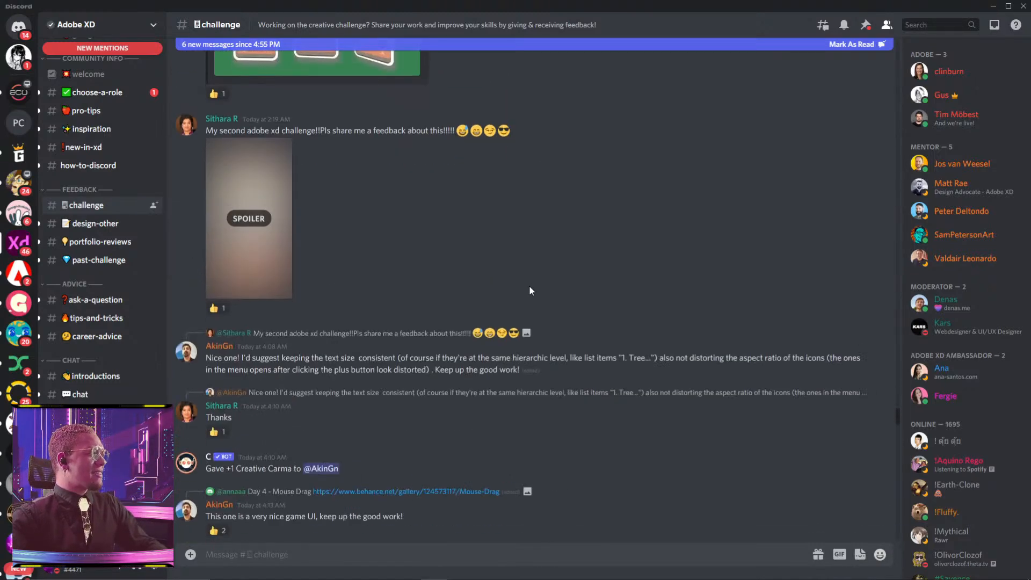
pyautogui.scroll(-15, 522, 309)
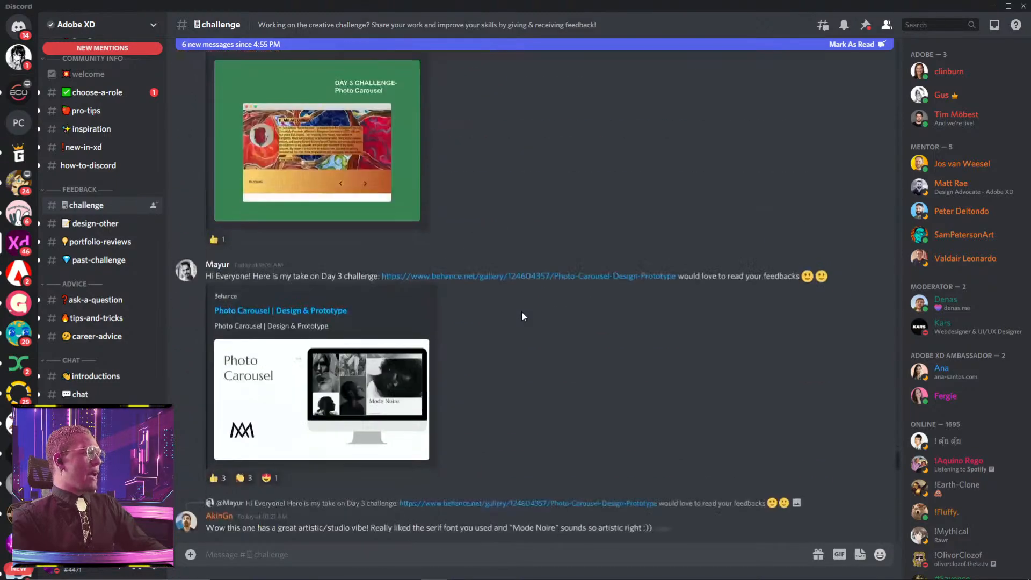
pyautogui.scroll(-15, 521, 314)
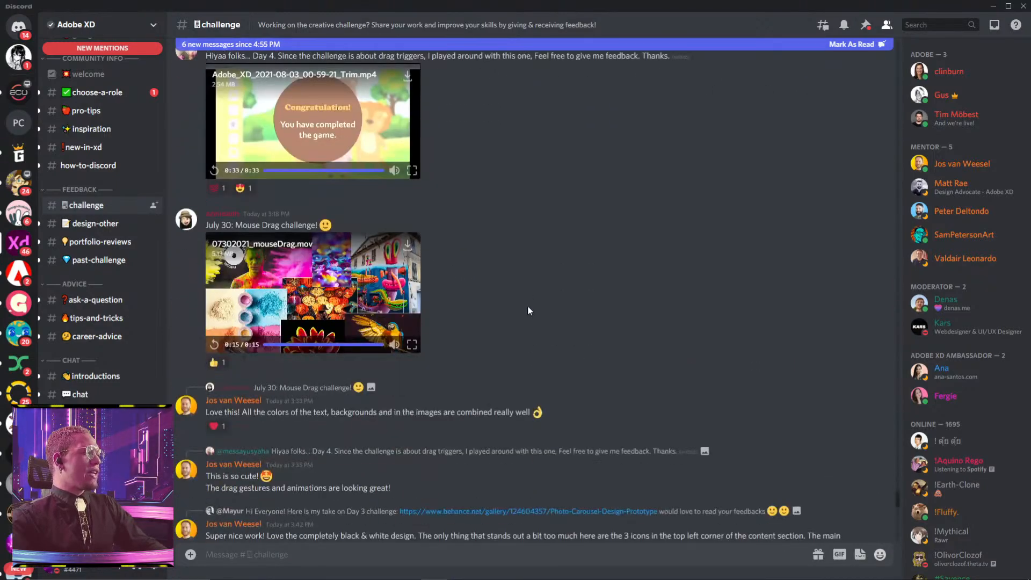
pyautogui.scroll(-15, 467, 376)
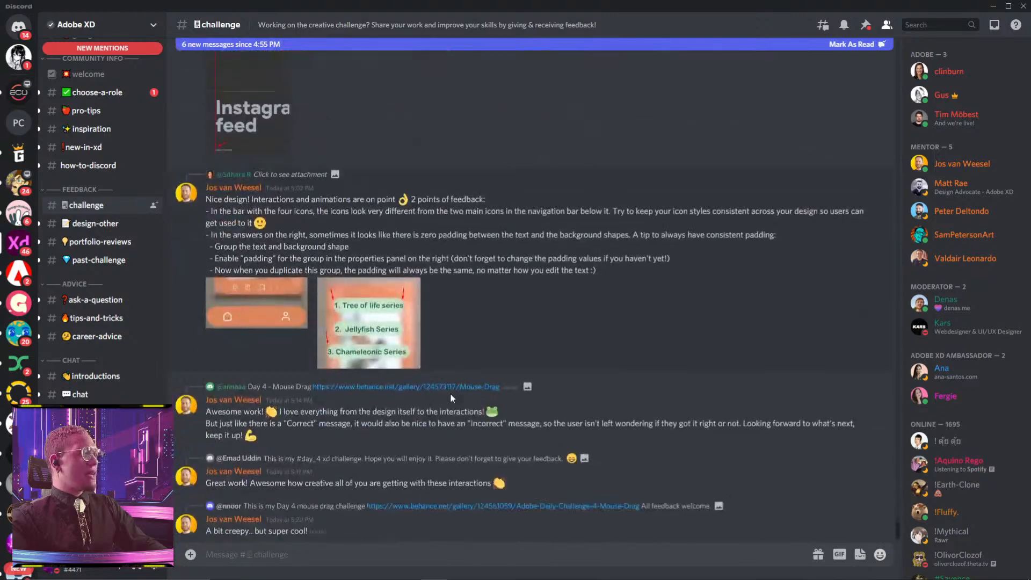
pyautogui.scroll(15, 428, 428)
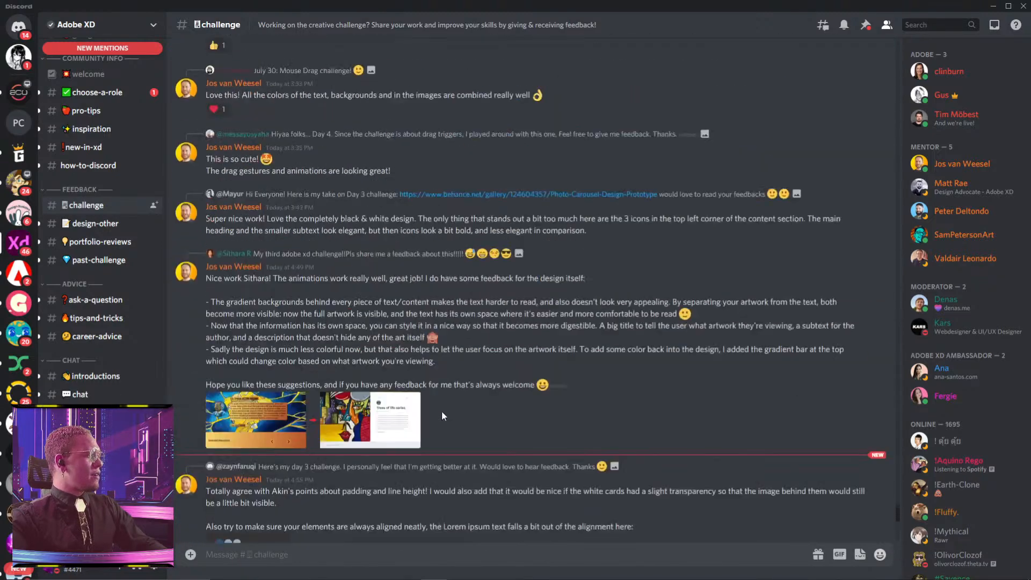
pyautogui.scroll(15, 454, 215)
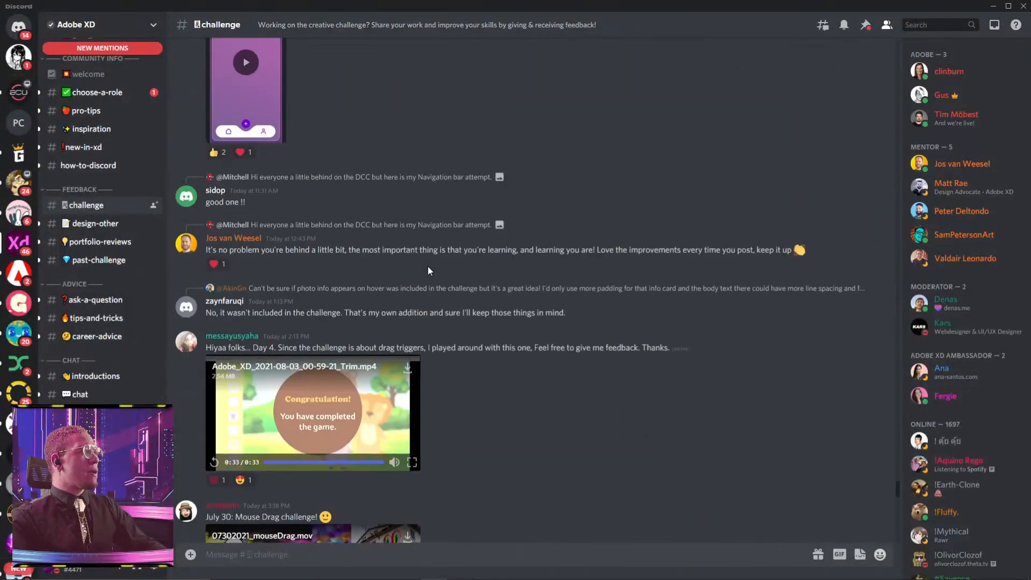
pyautogui.scroll(10, 546, 201)
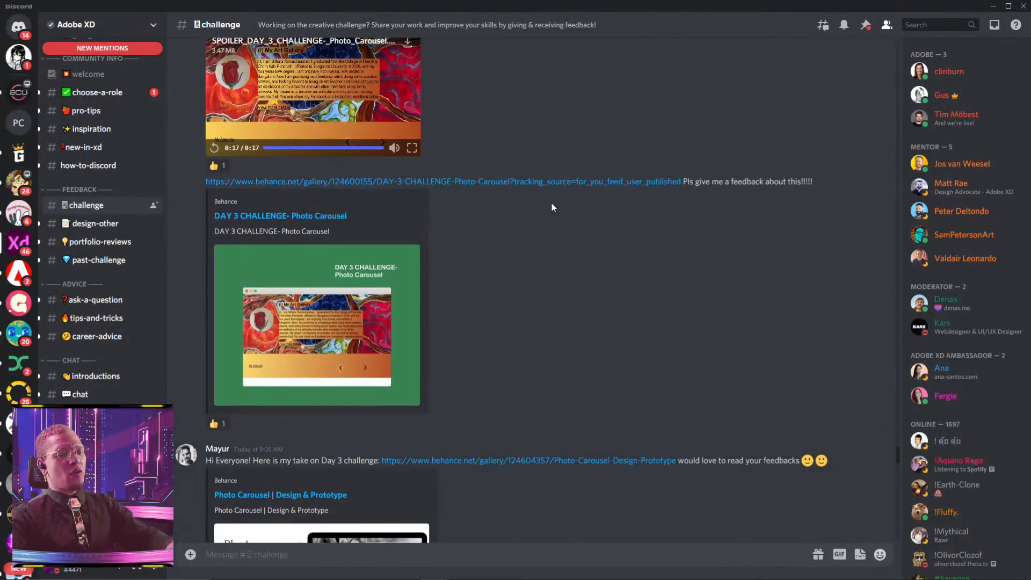